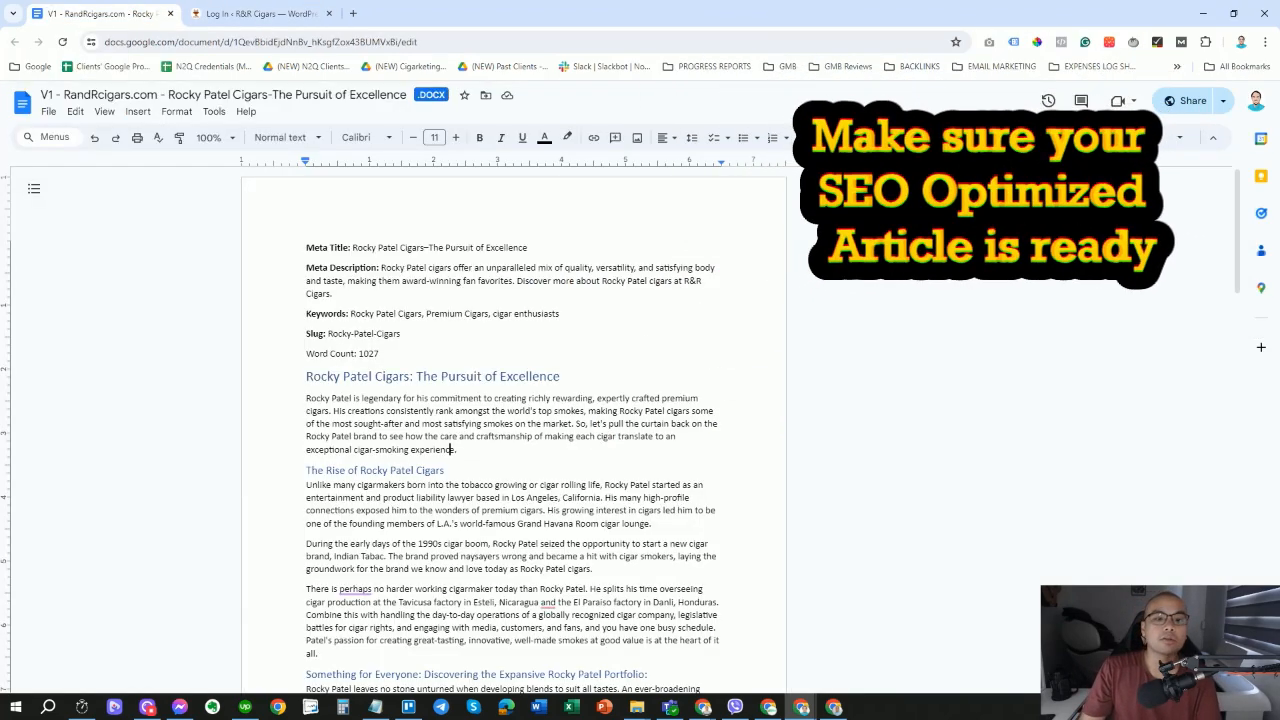
# Scroll through the Rocky Patel Cigars article and point out its Meta Title label.
pyautogui.moveTo(307, 247); pyautogui.dragTo(560, 540)
pyautogui.scroll(-6, 620, 416)
pyautogui.scroll(-5, 660, 445)
pyautogui.scroll(-4, 676, 551)
pyautogui.scroll(18, 667, 636)
pyautogui.click(449, 313)
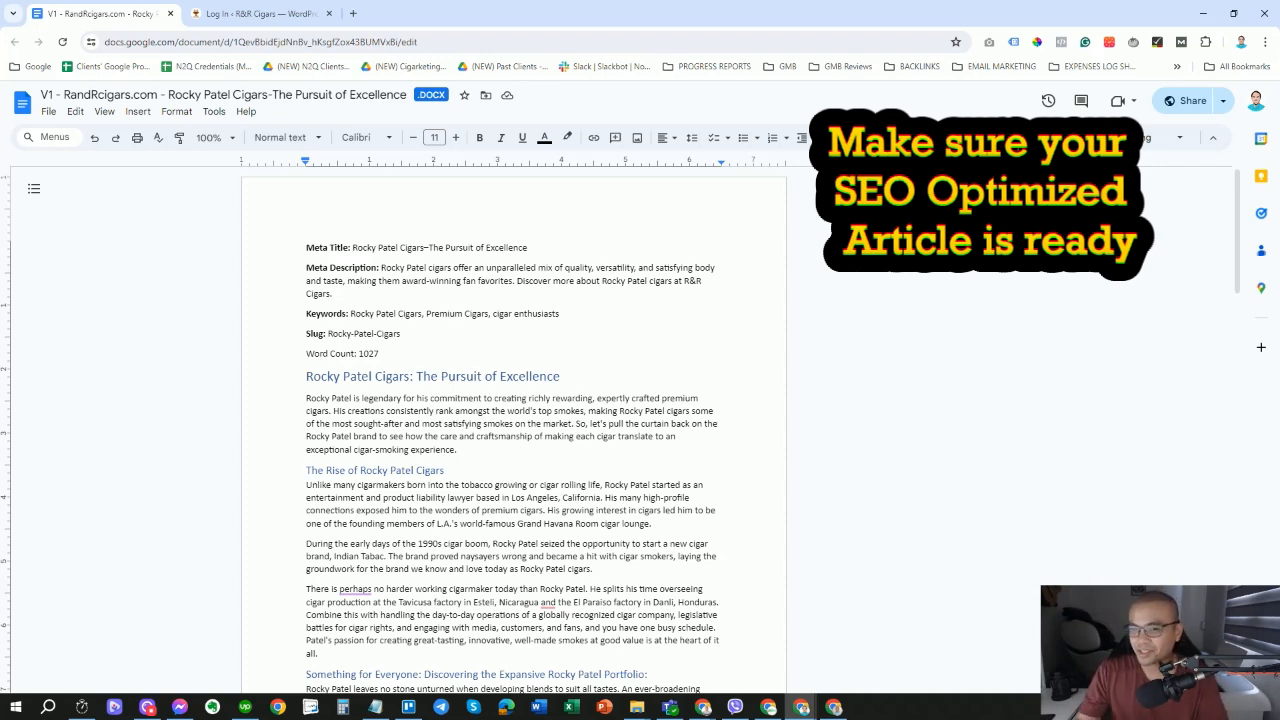
pyautogui.moveTo(306, 247); pyautogui.dragTo(351, 247)
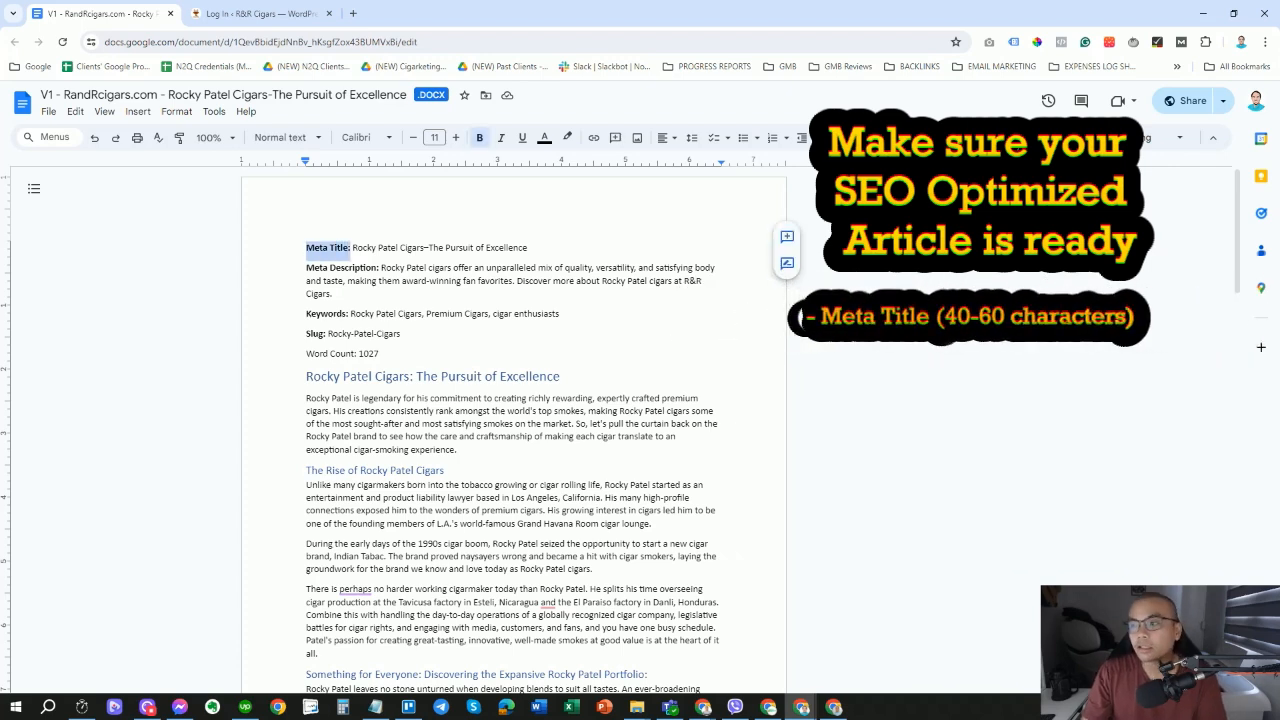
pyautogui.click(352, 247)
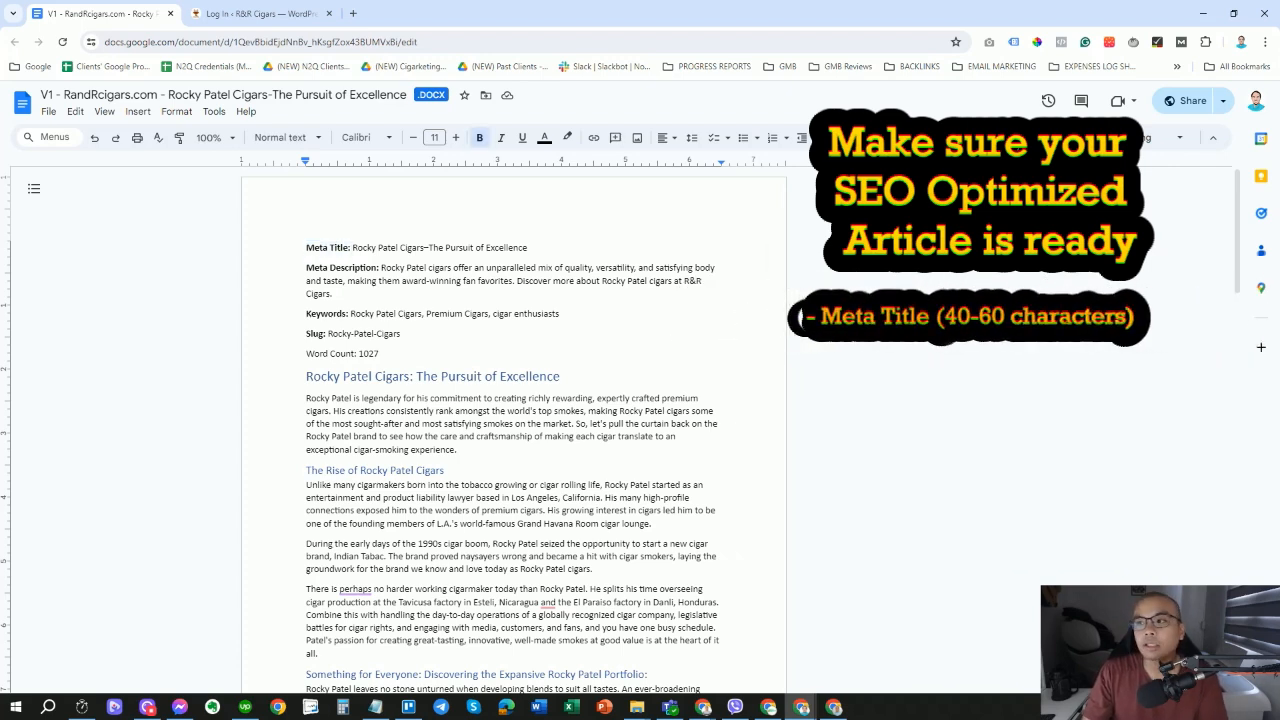
# Load google.com in a new tab and search for 'blog'.
pyautogui.click(353, 13)
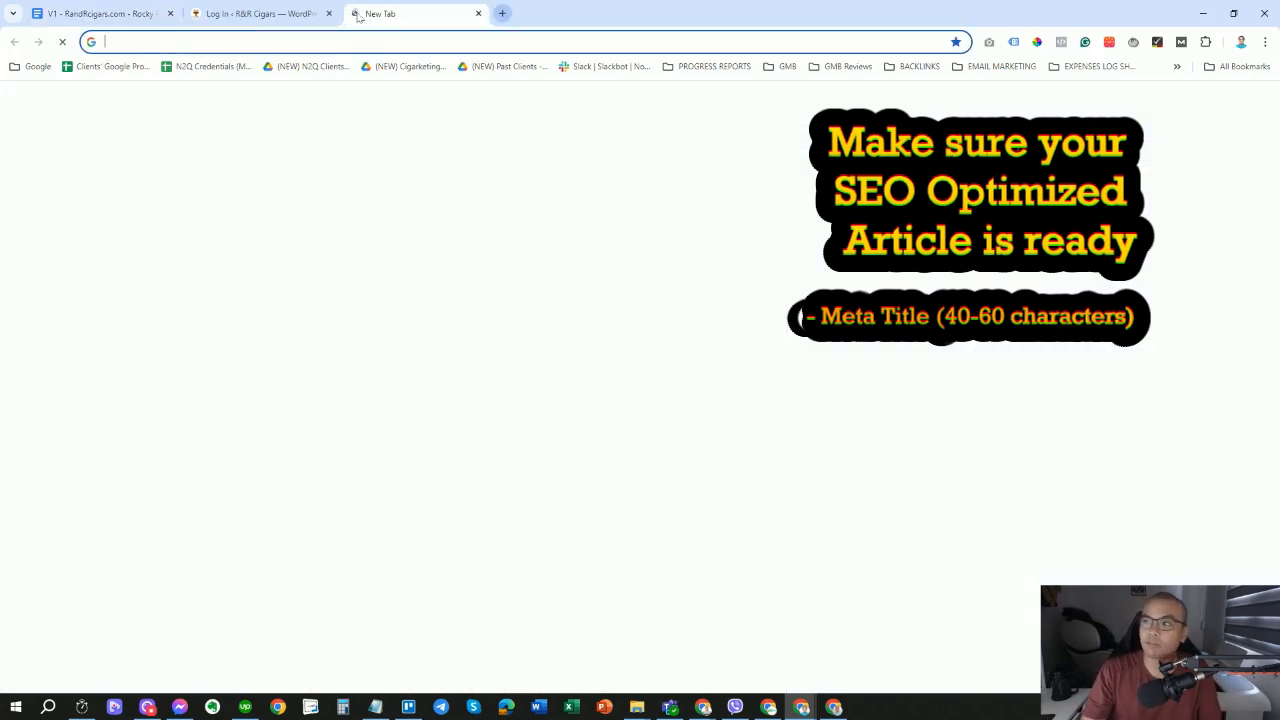
pyautogui.write('google')
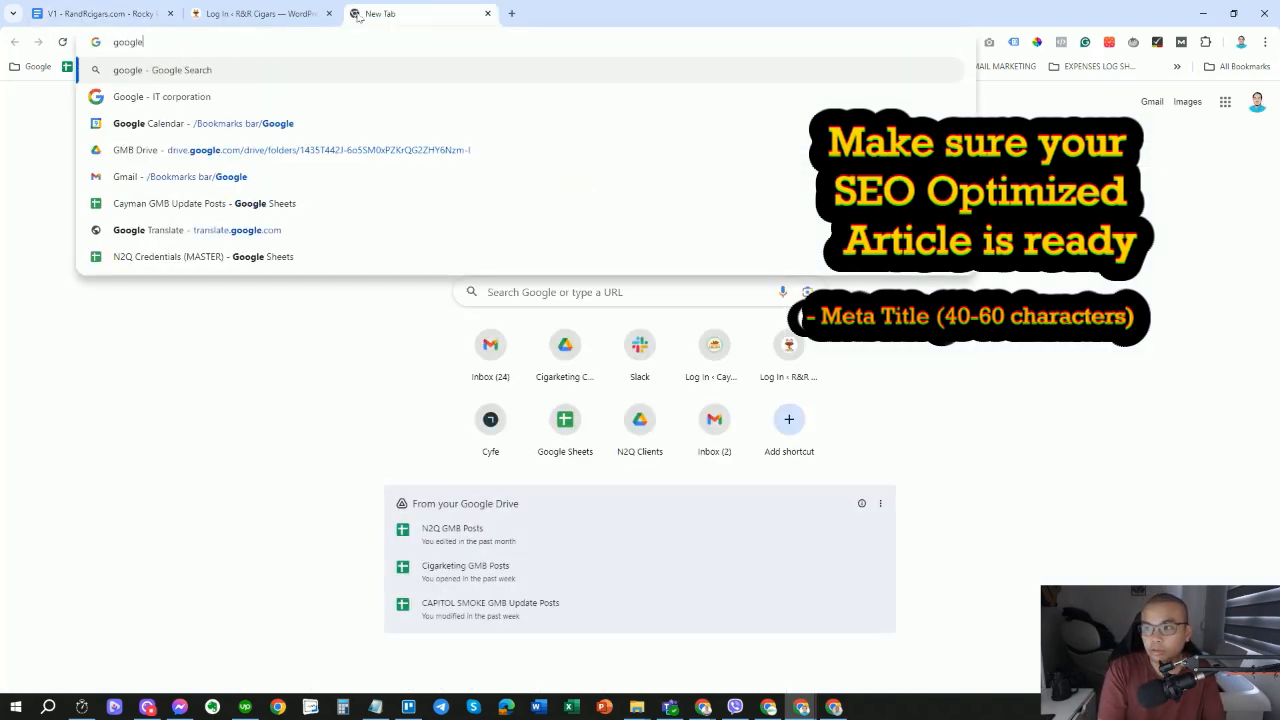
pyautogui.write('.com')
pyautogui.press('Return')
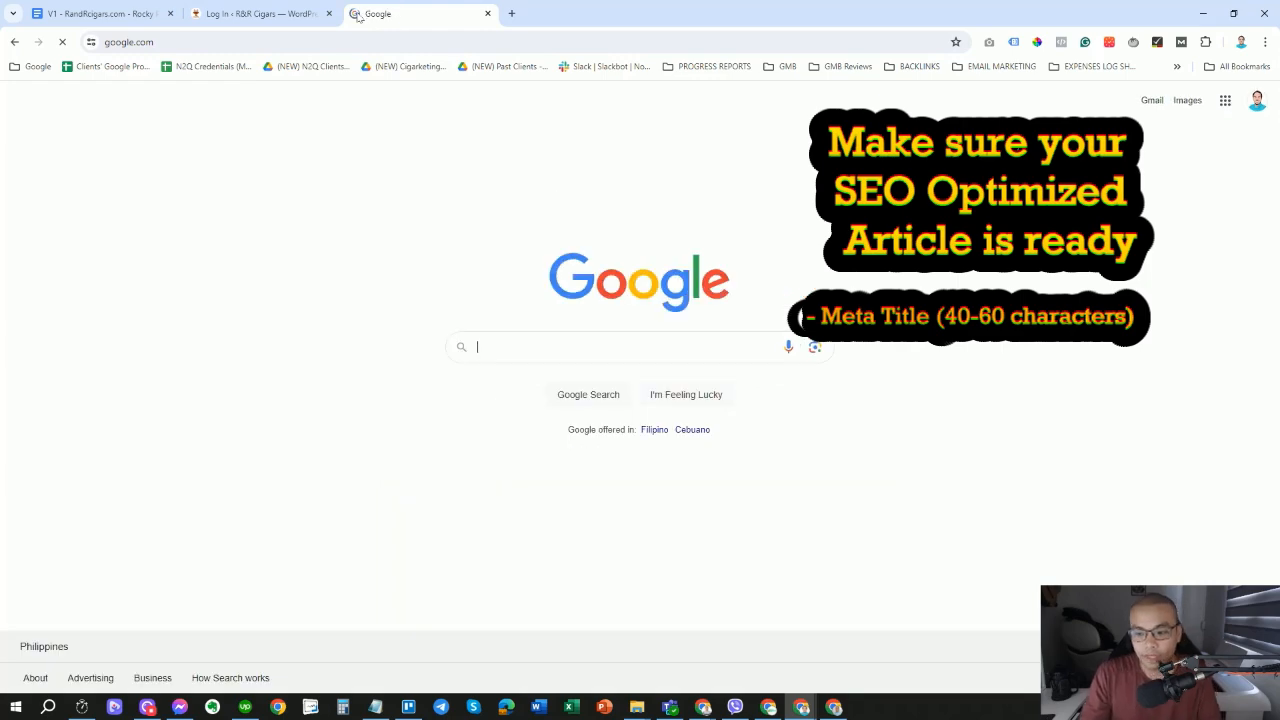
pyautogui.click(494, 348)
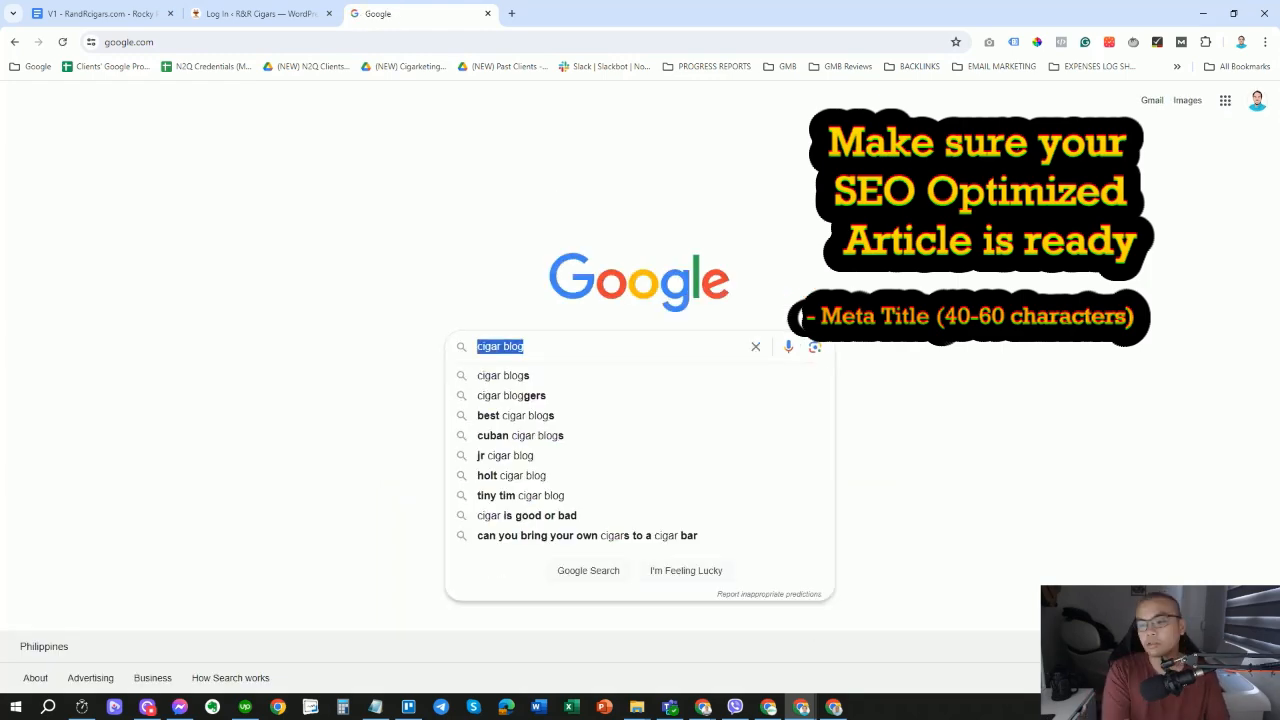
pyautogui.write('blog')
pyautogui.press('Return')
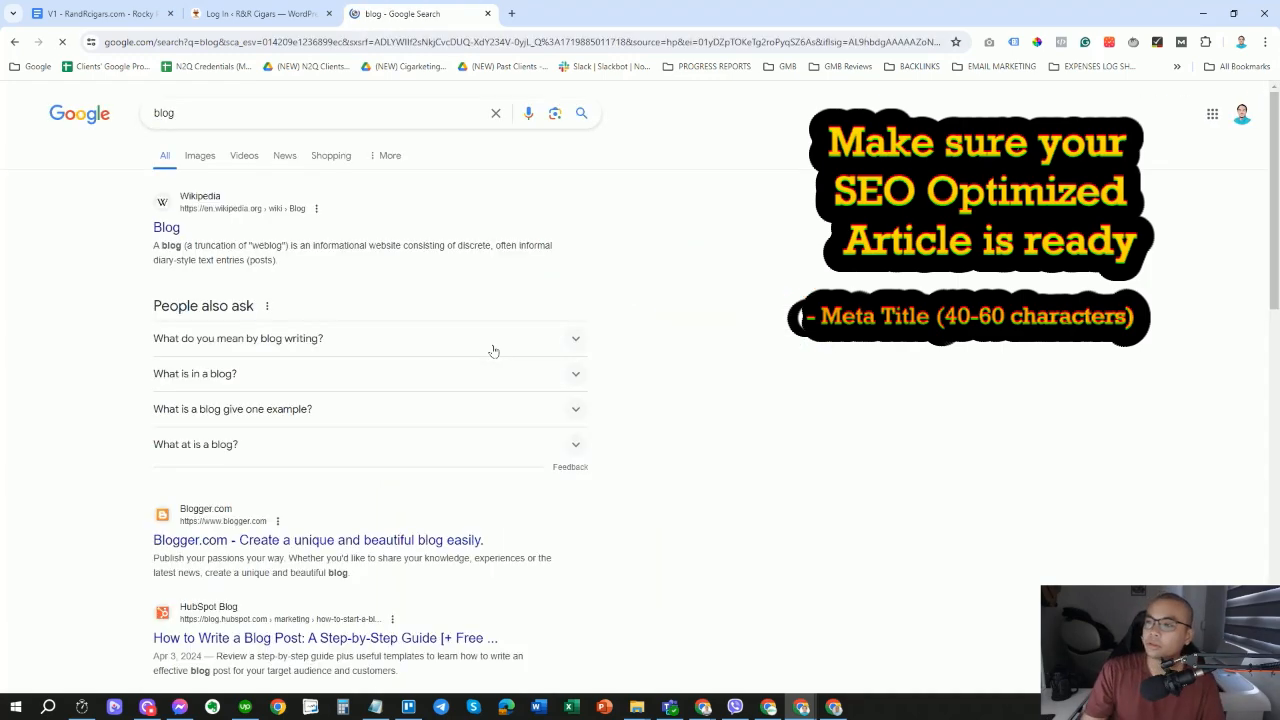
# Scroll the results and highlight HubSpot's 'How to Write a Blog Post' result title.
pyautogui.scroll(-2, 513, 349)
pyautogui.scroll(2, 500, 351)
pyautogui.scroll(-2, 500, 351)
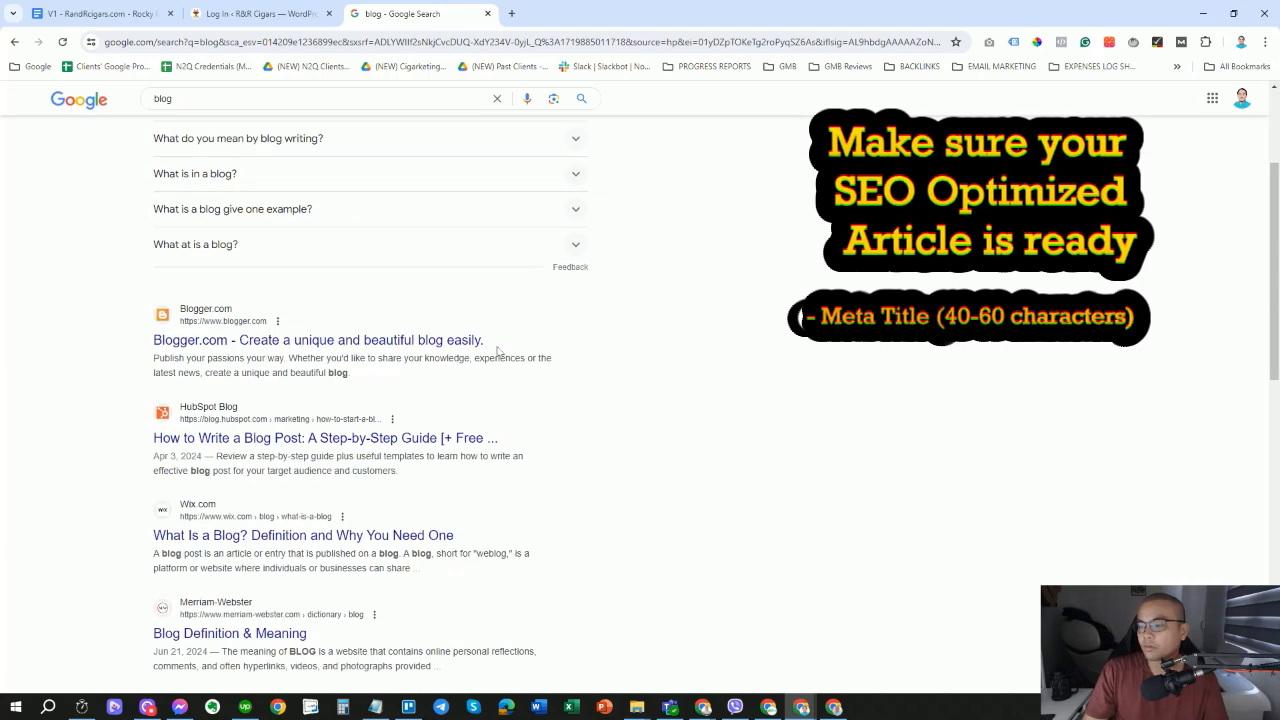
pyautogui.scroll(-1, 500, 351)
pyautogui.moveTo(140, 372); pyautogui.dragTo(491, 372)
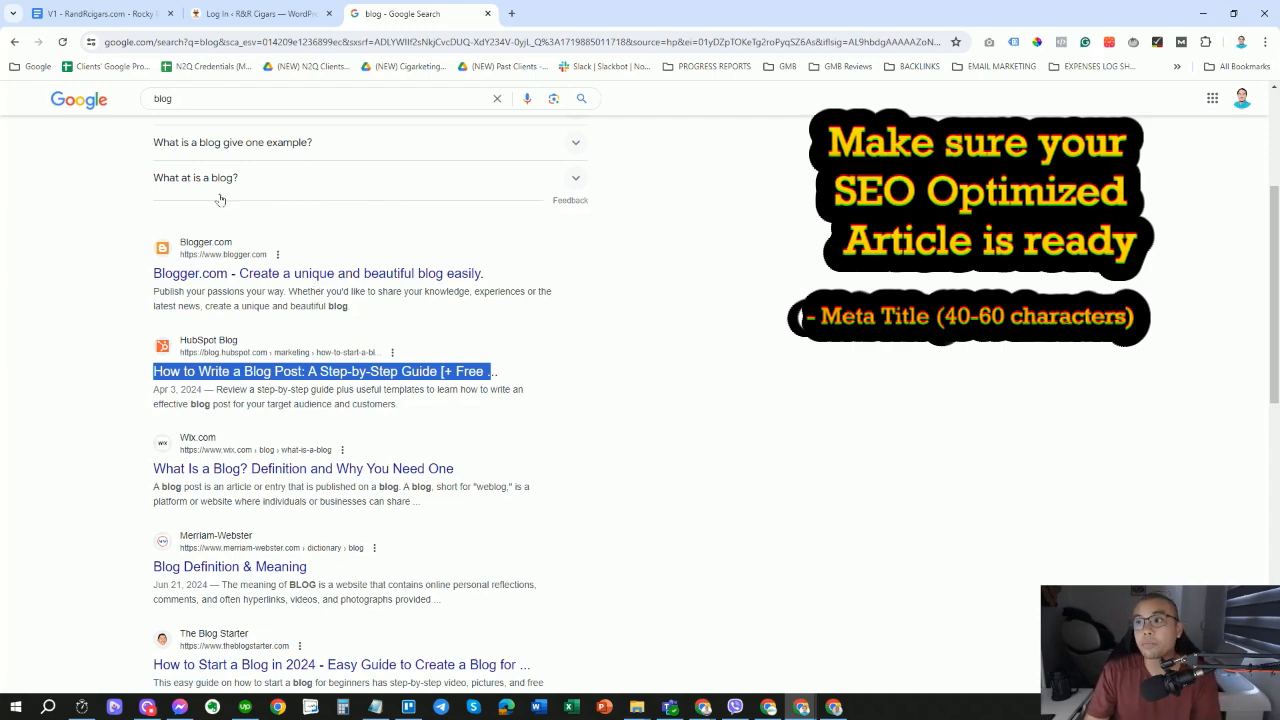
# Back in the article, select the meta title value and then the Keywords line.
pyautogui.click(100, 13)
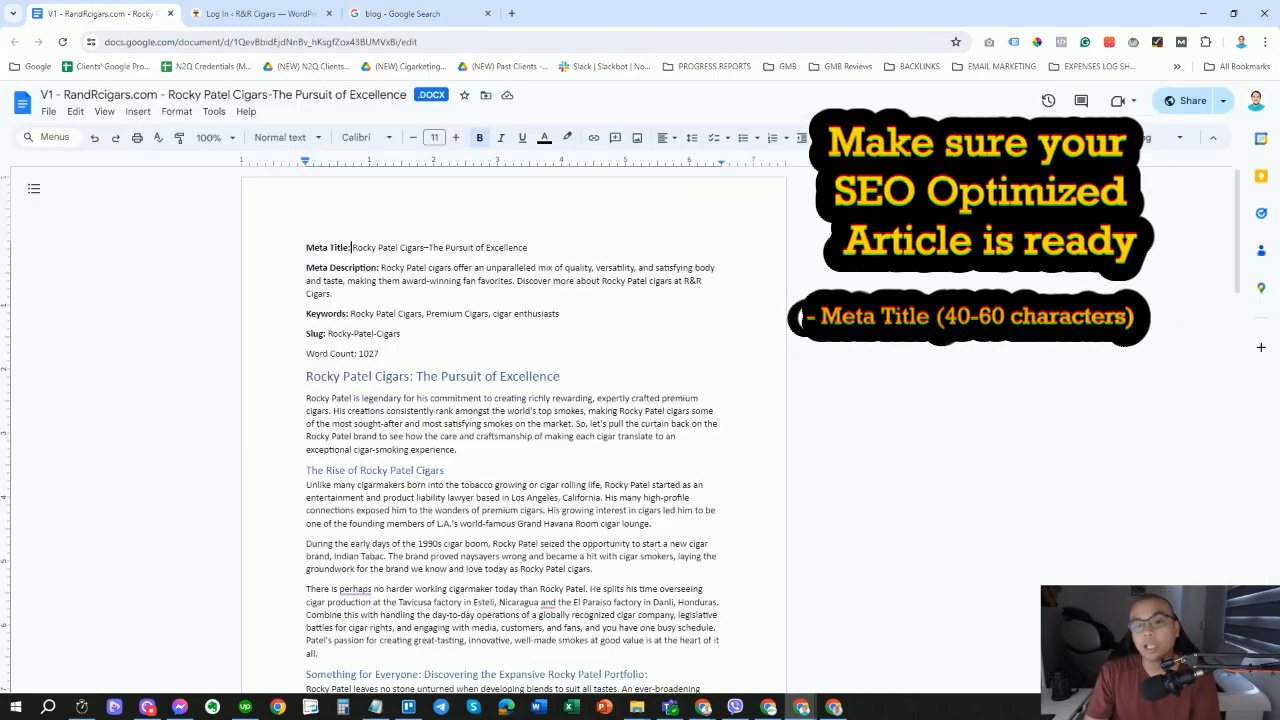
pyautogui.click(333, 294)
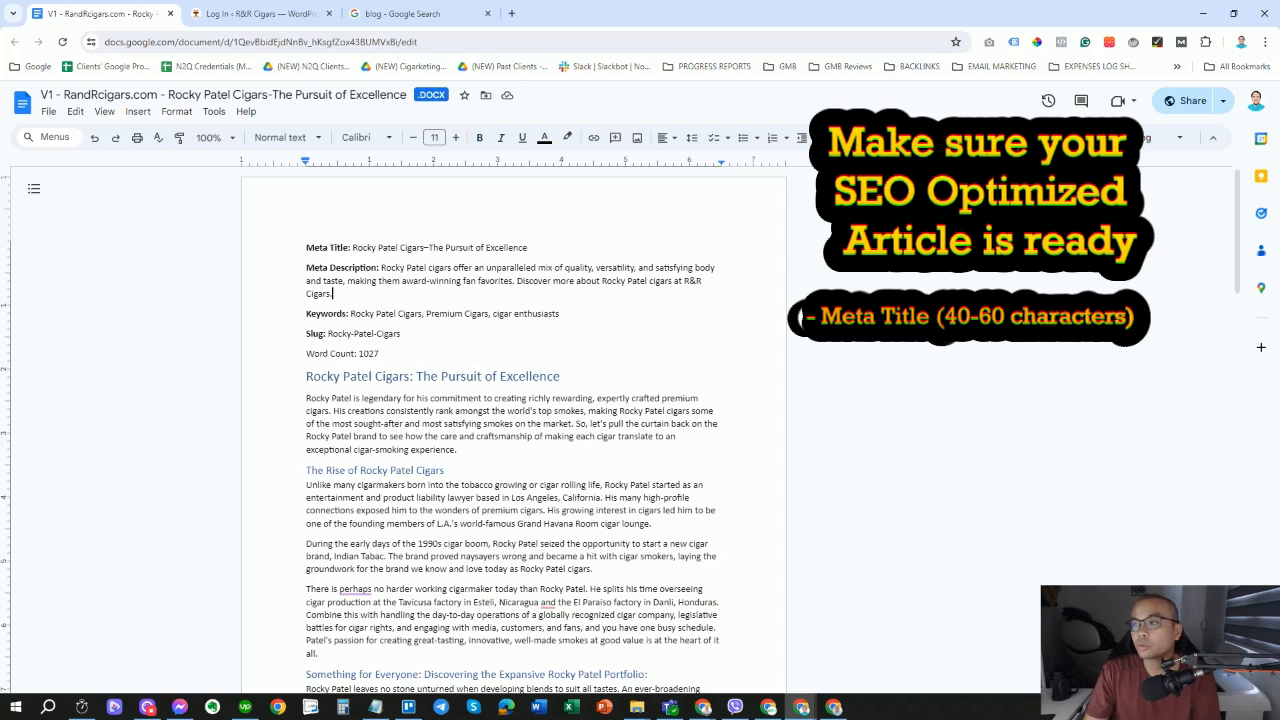
pyautogui.moveTo(352, 247); pyautogui.dragTo(528, 247)
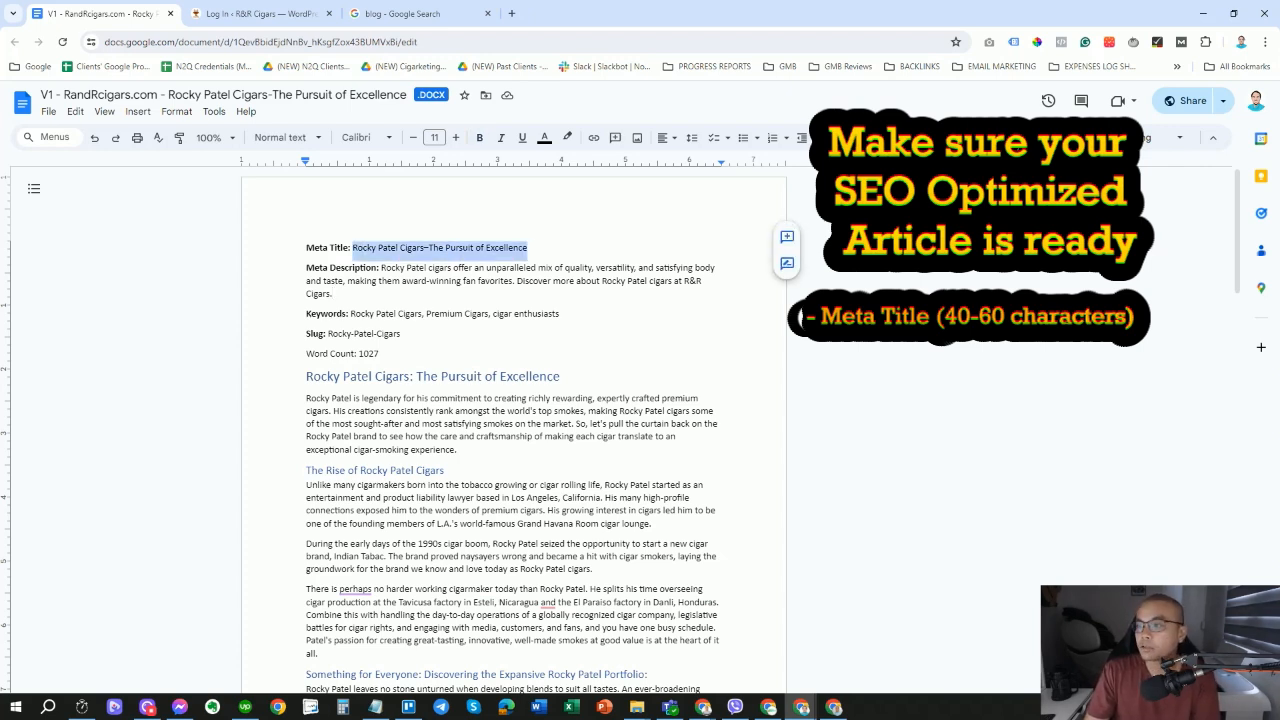
pyautogui.click(333, 294)
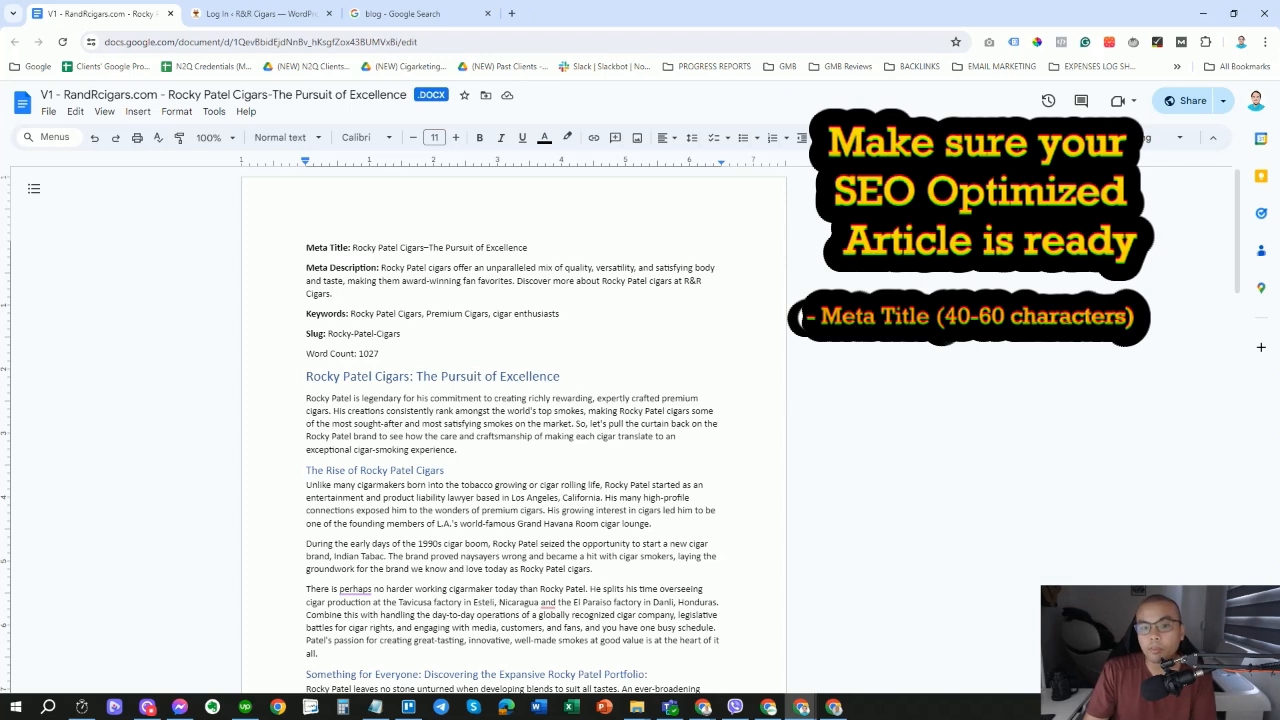
pyautogui.moveTo(306, 314); pyautogui.dragTo(524, 314)
pyautogui.click(397, 314)
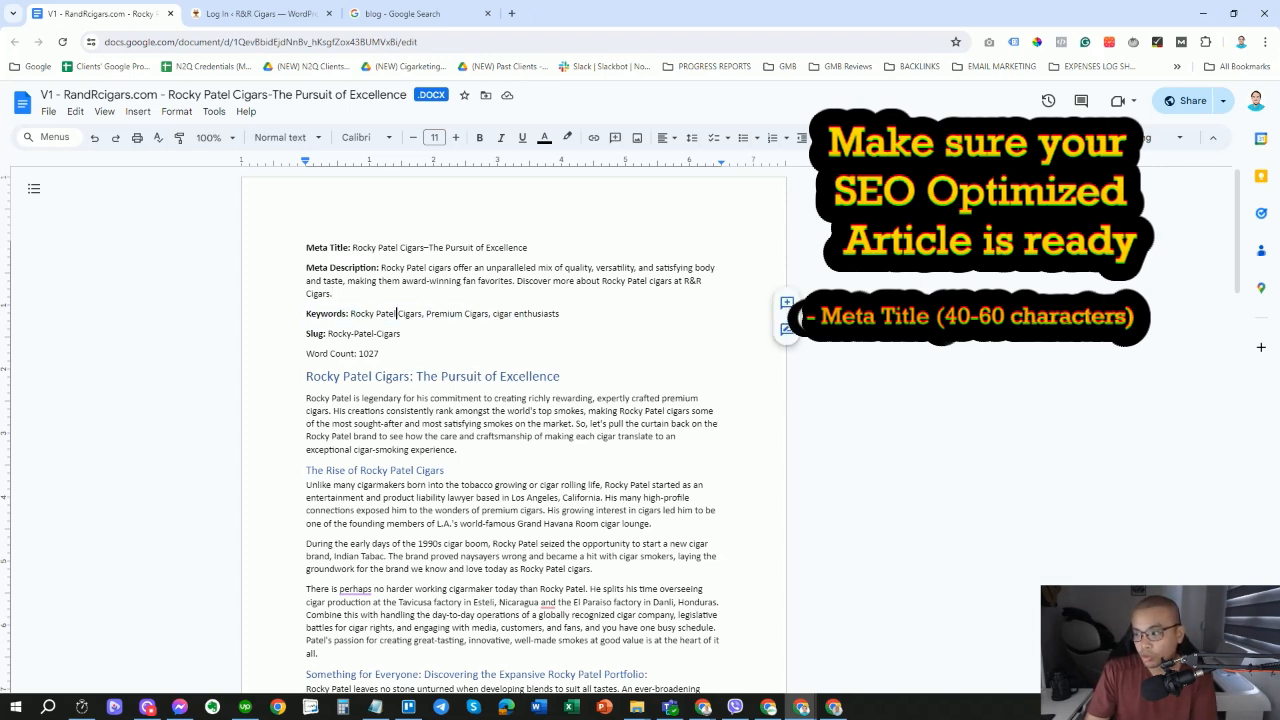
# Select the full meta title 'Rocky Patel Cigars–The Pursuit of Excellence' to copy it.
pyautogui.moveTo(358, 248); pyautogui.dragTo(528, 248)
pyautogui.click(349, 248)
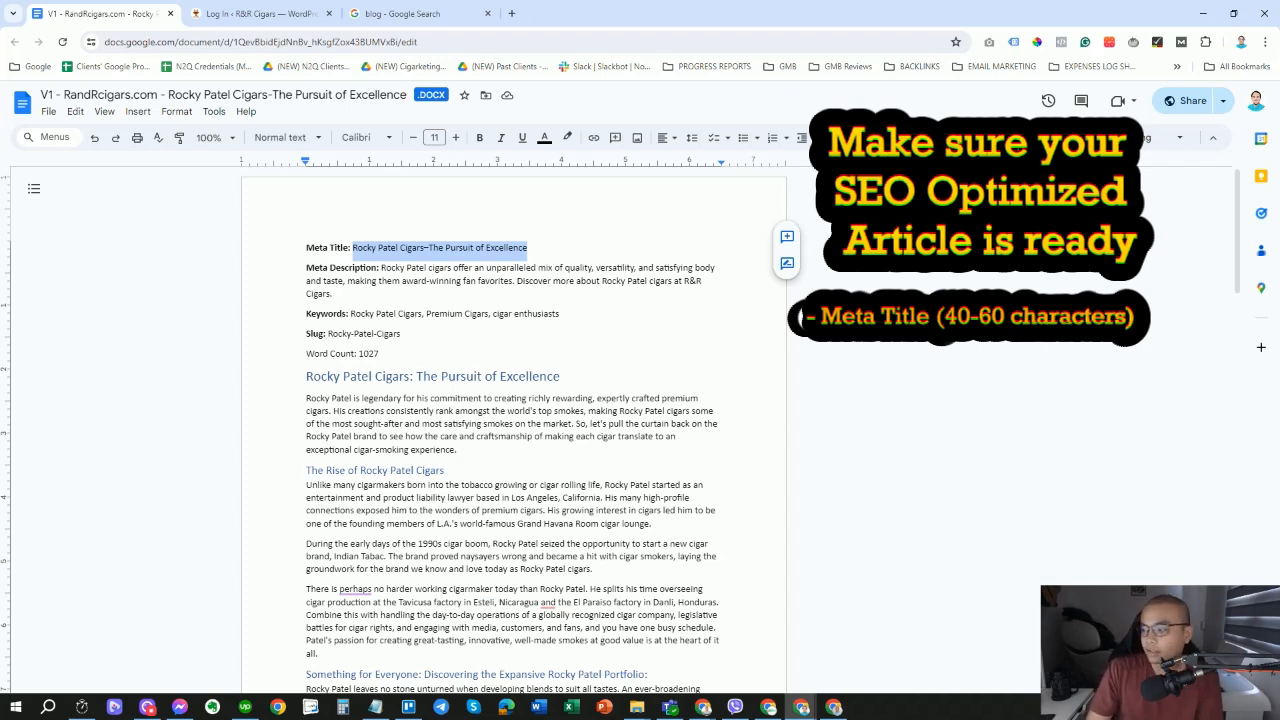
pyautogui.click(353, 247)
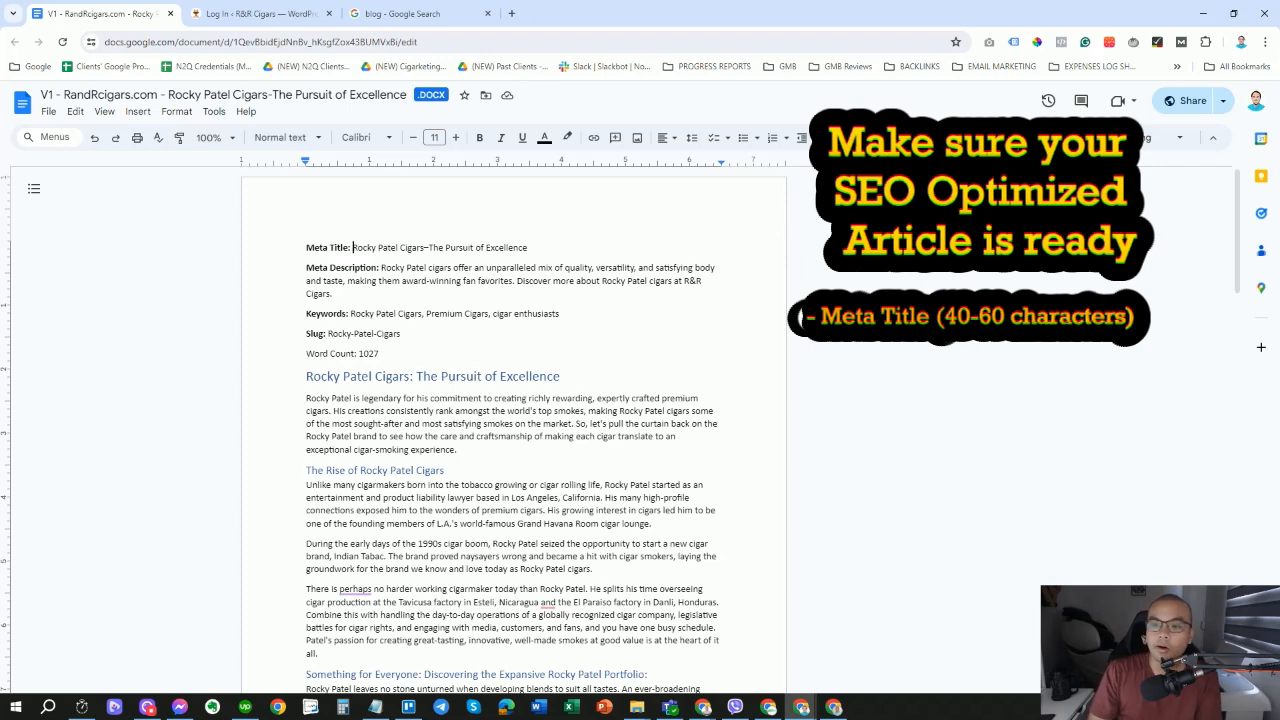
pyautogui.press('Right')
pyautogui.press('Right')
pyautogui.press('Right')
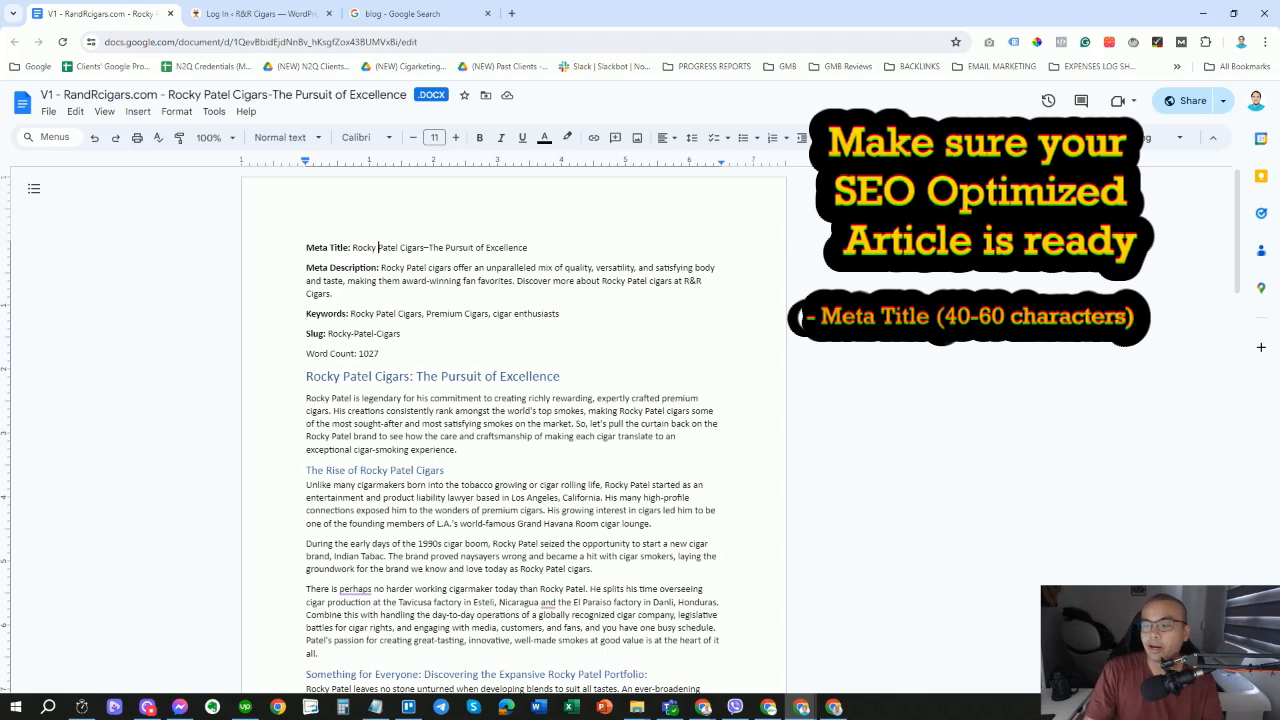
pyautogui.moveTo(352, 247); pyautogui.dragTo(527, 247)
pyautogui.hotkey('ctrl', 'c')
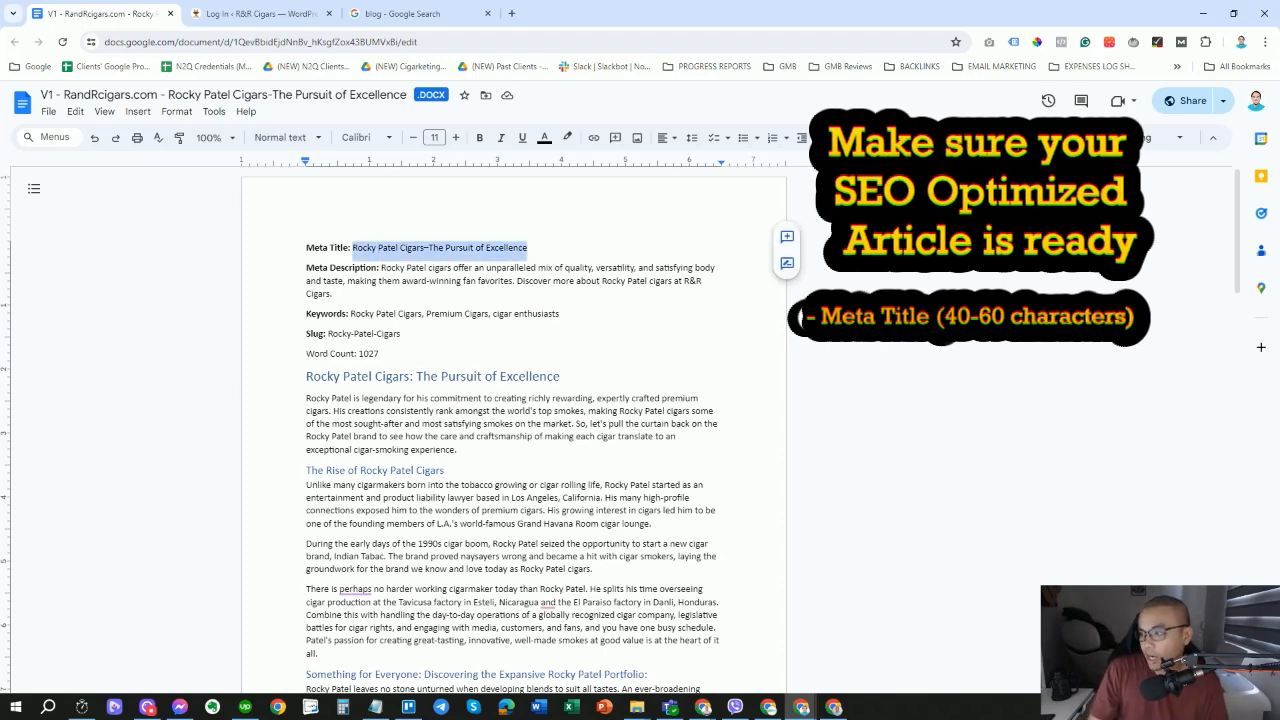
pyautogui.click(400, 14)
pyautogui.click(383, 42)
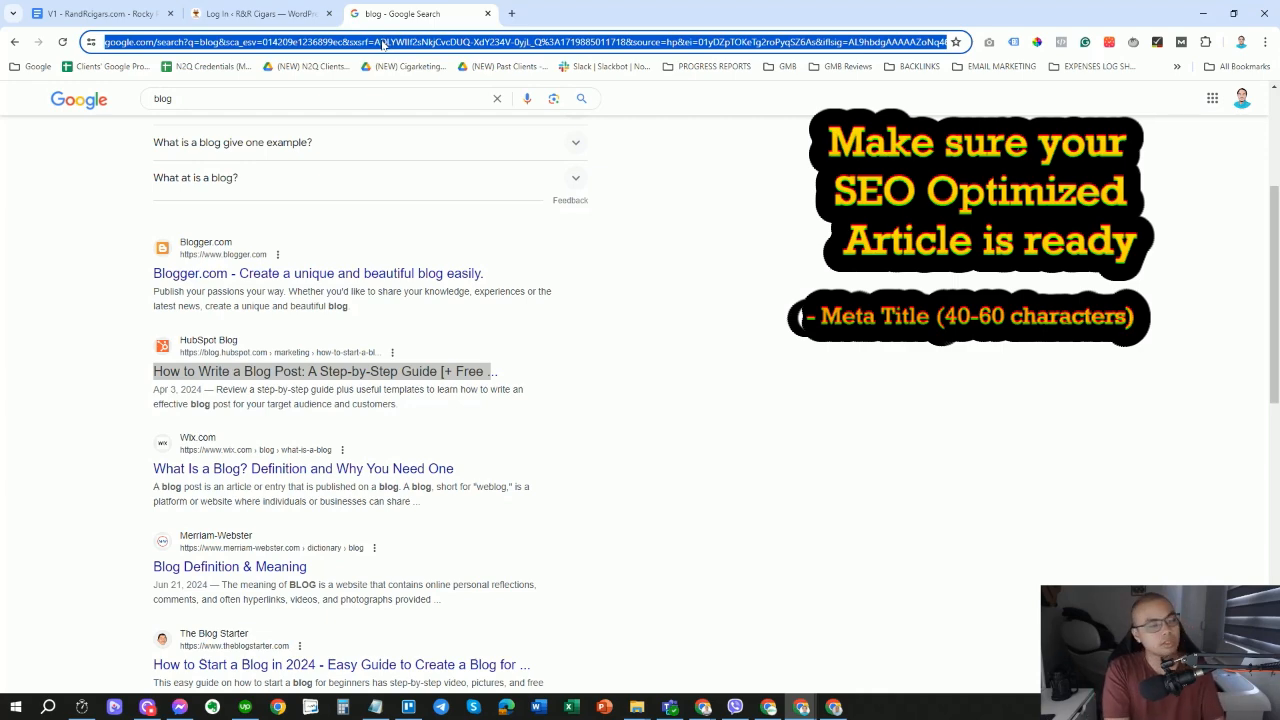
# Search 'character counter' and paste the meta title into WordCounter.net: 44 characters, 6 words.
pyautogui.write('character counter')
pyautogui.press('Return')
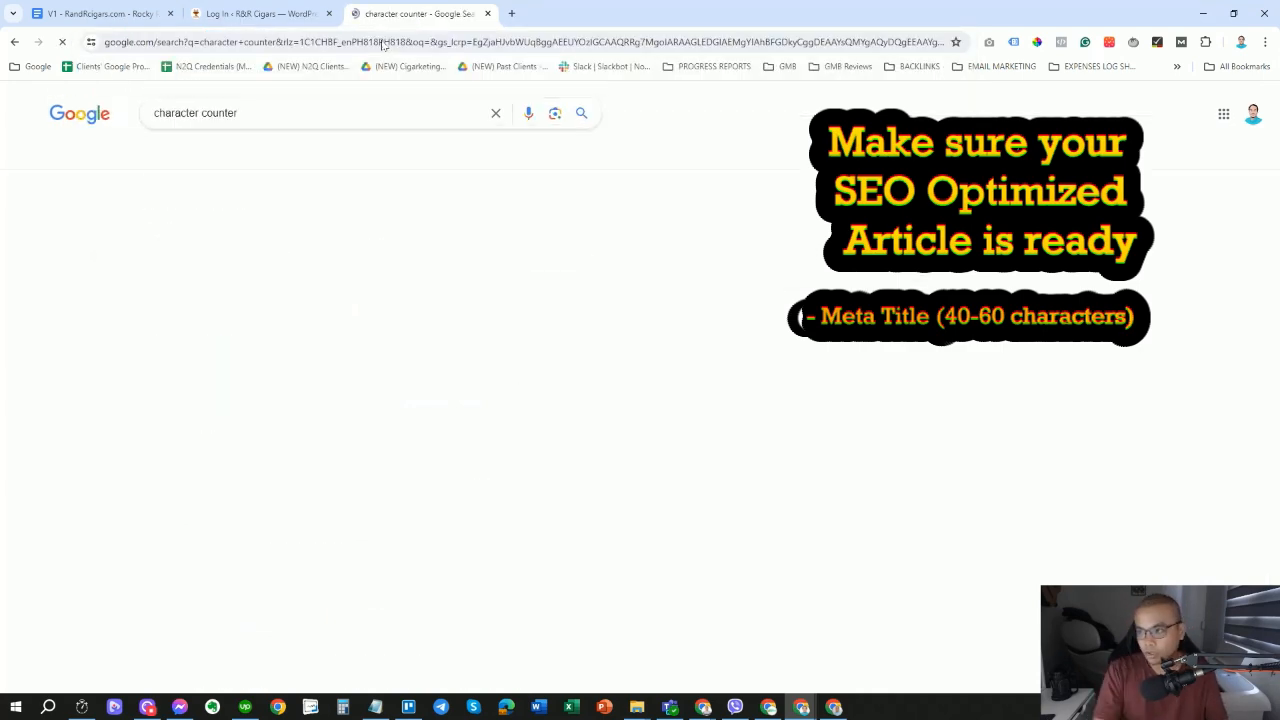
pyautogui.click(264, 228)
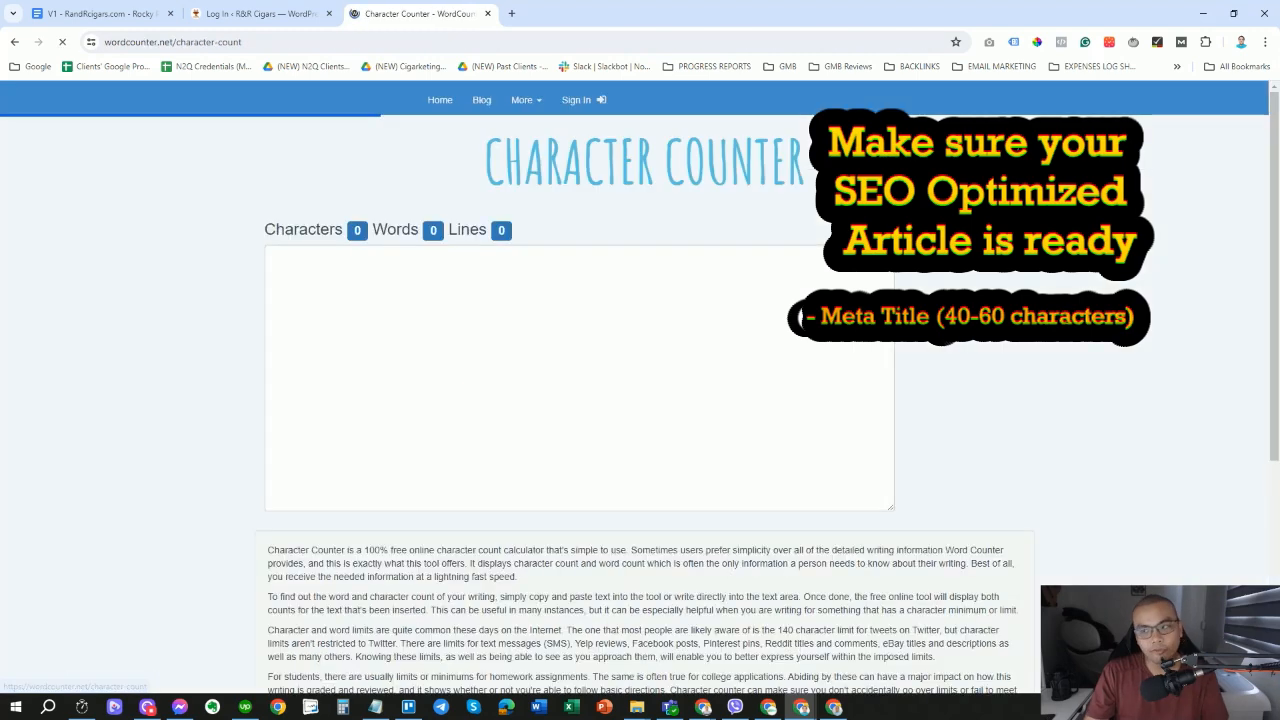
pyautogui.hotkey('ctrl', 'v')
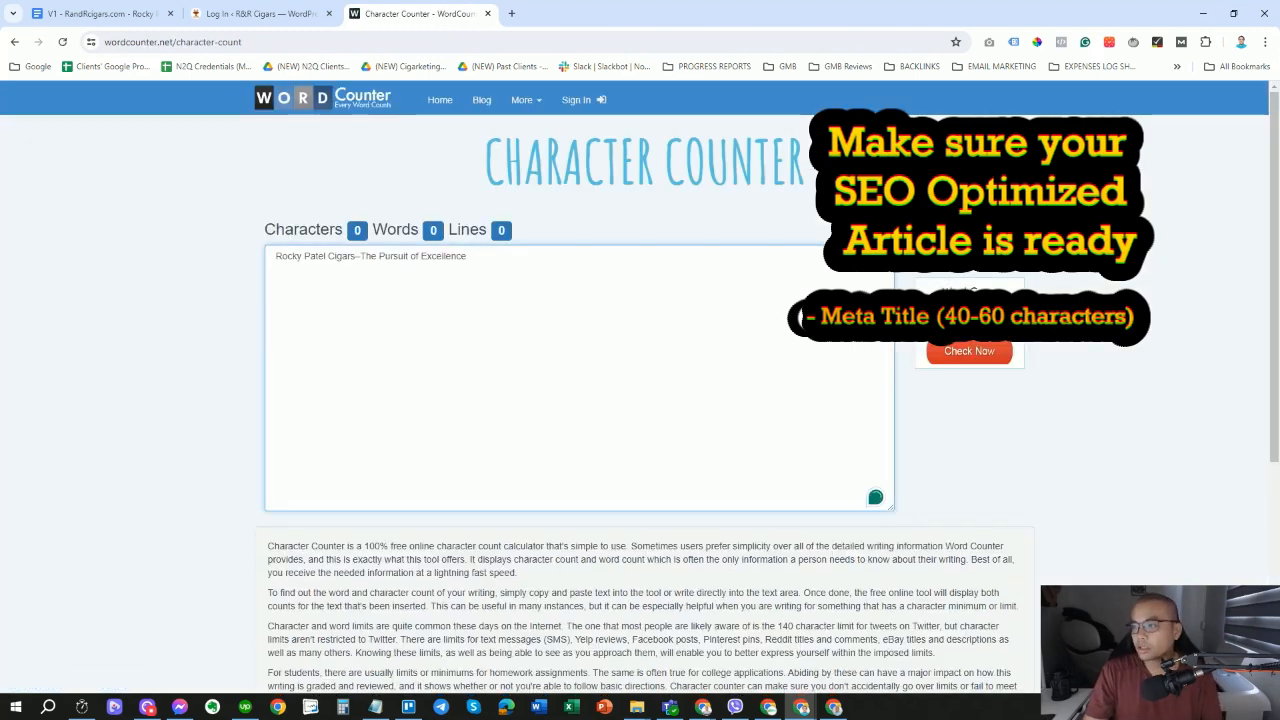
pyautogui.moveTo(480, 257)
pyautogui.mouseDown()
pyautogui.moveTo(234, 263)
pyautogui.moveTo(472, 260)
pyautogui.mouseUp()
pyautogui.hotkey('ctrl', 'v')
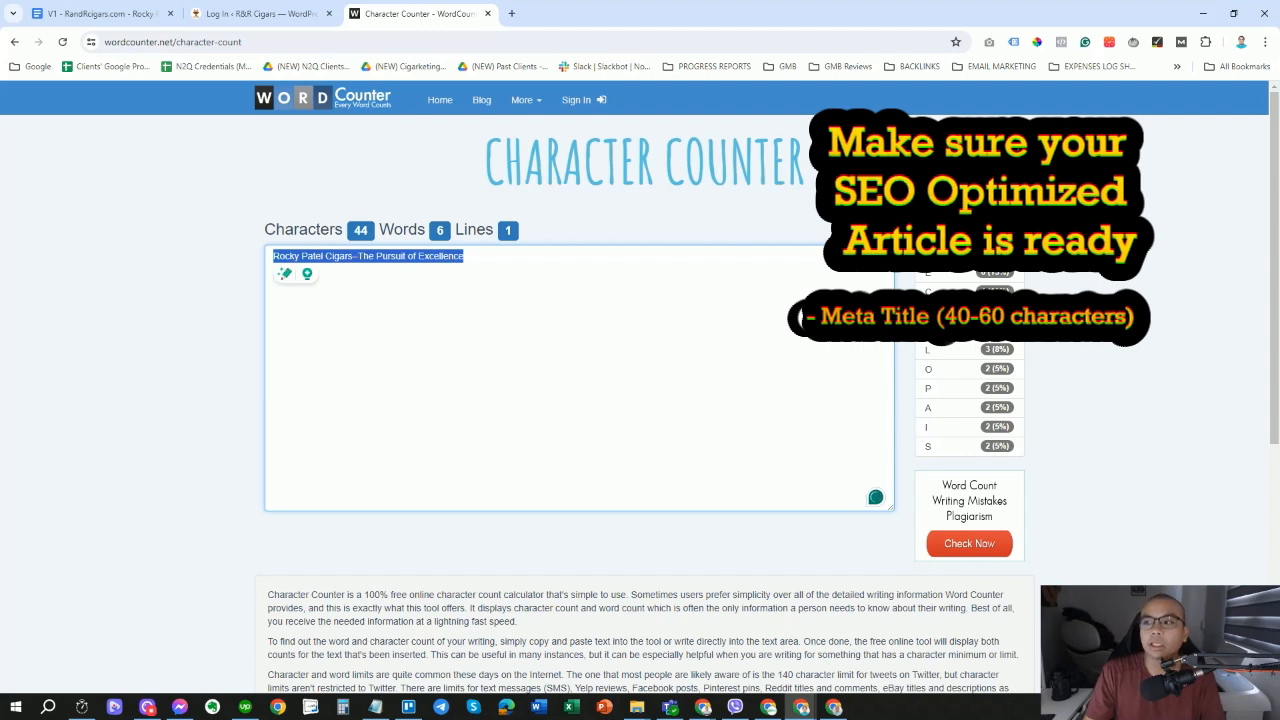
pyautogui.click(358, 239)
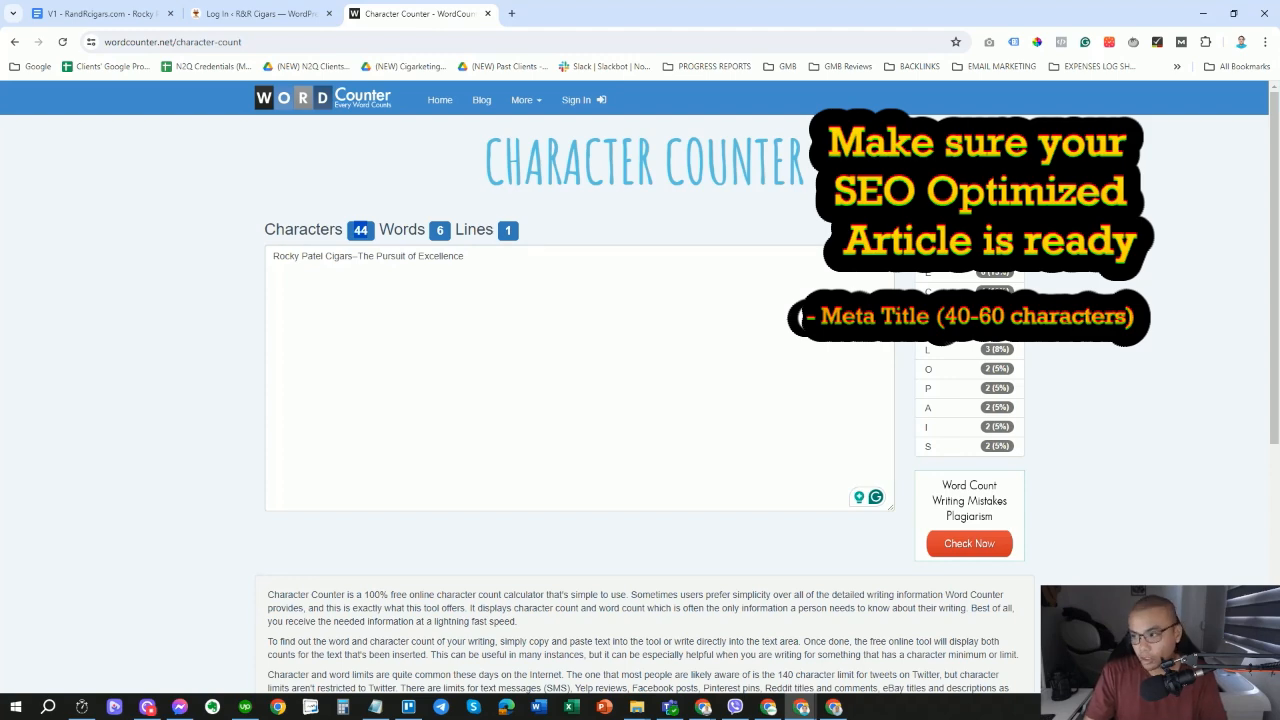
# In the article, point out the SEO labels and select the whole meta description.
pyautogui.click(100, 13)
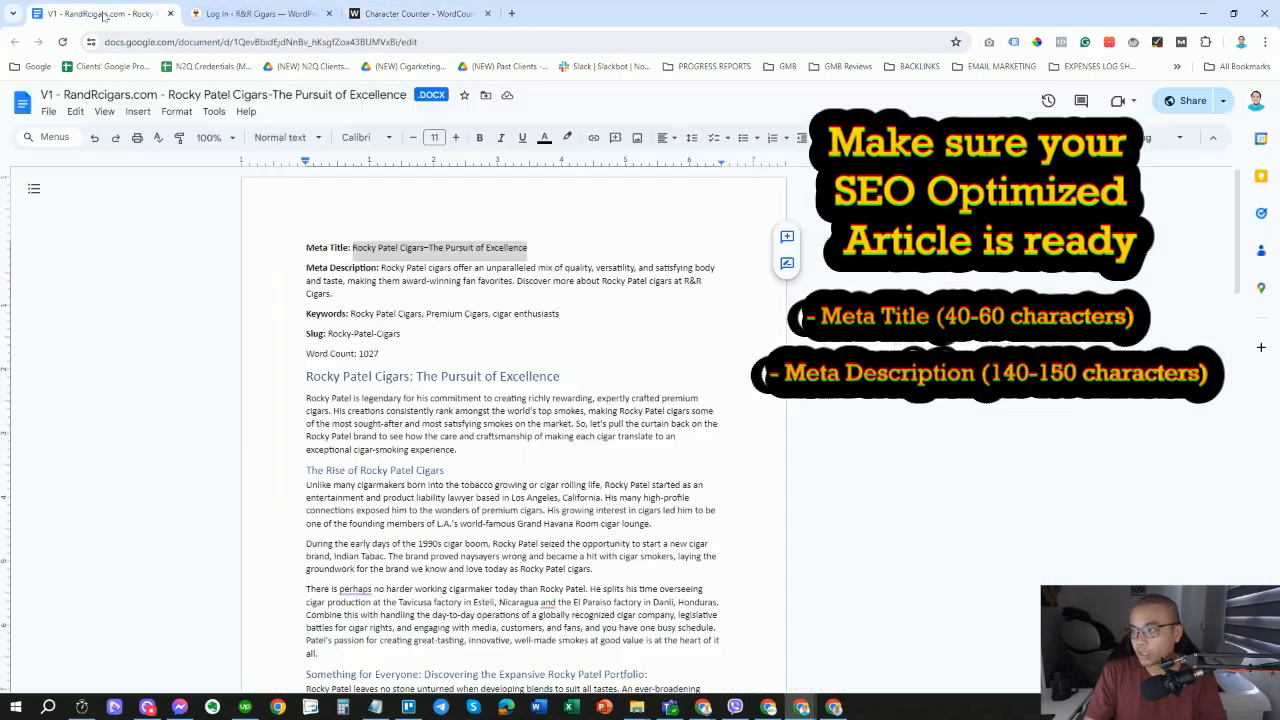
pyautogui.click(362, 247)
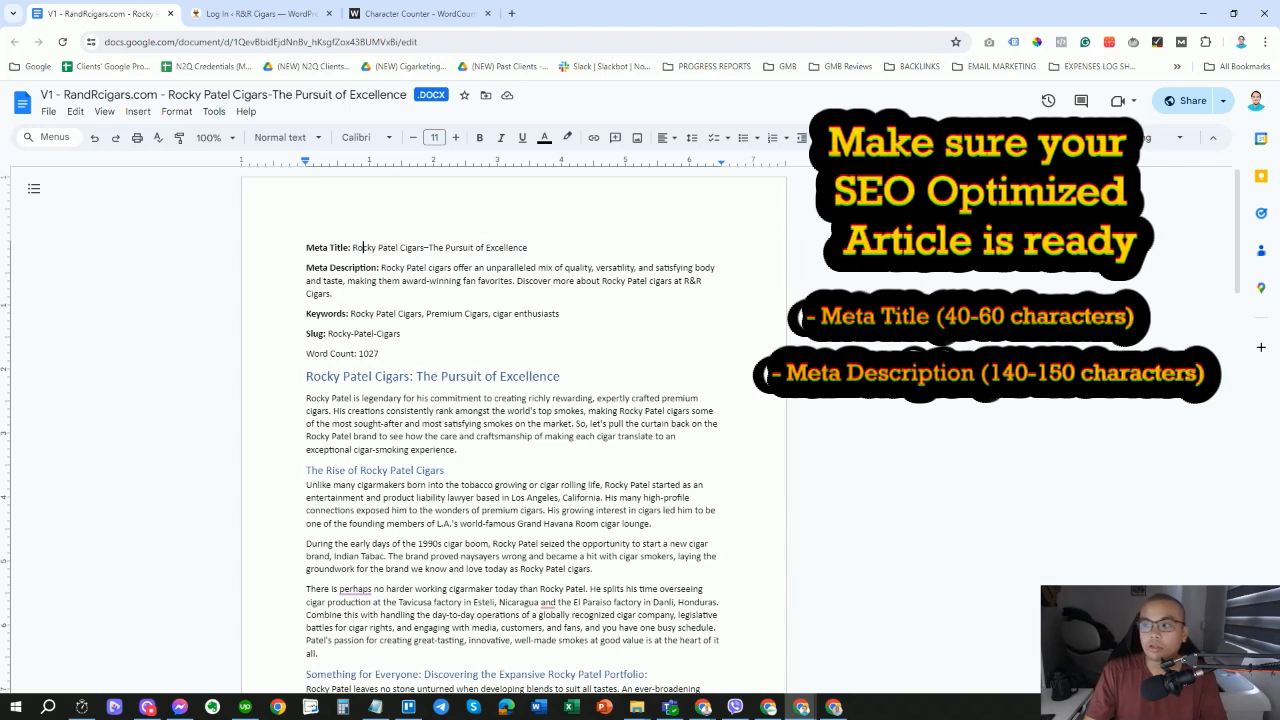
pyautogui.moveTo(306, 267); pyautogui.dragTo(378, 267)
pyautogui.moveTo(306, 248); pyautogui.dragTo(351, 248)
pyautogui.click(334, 294)
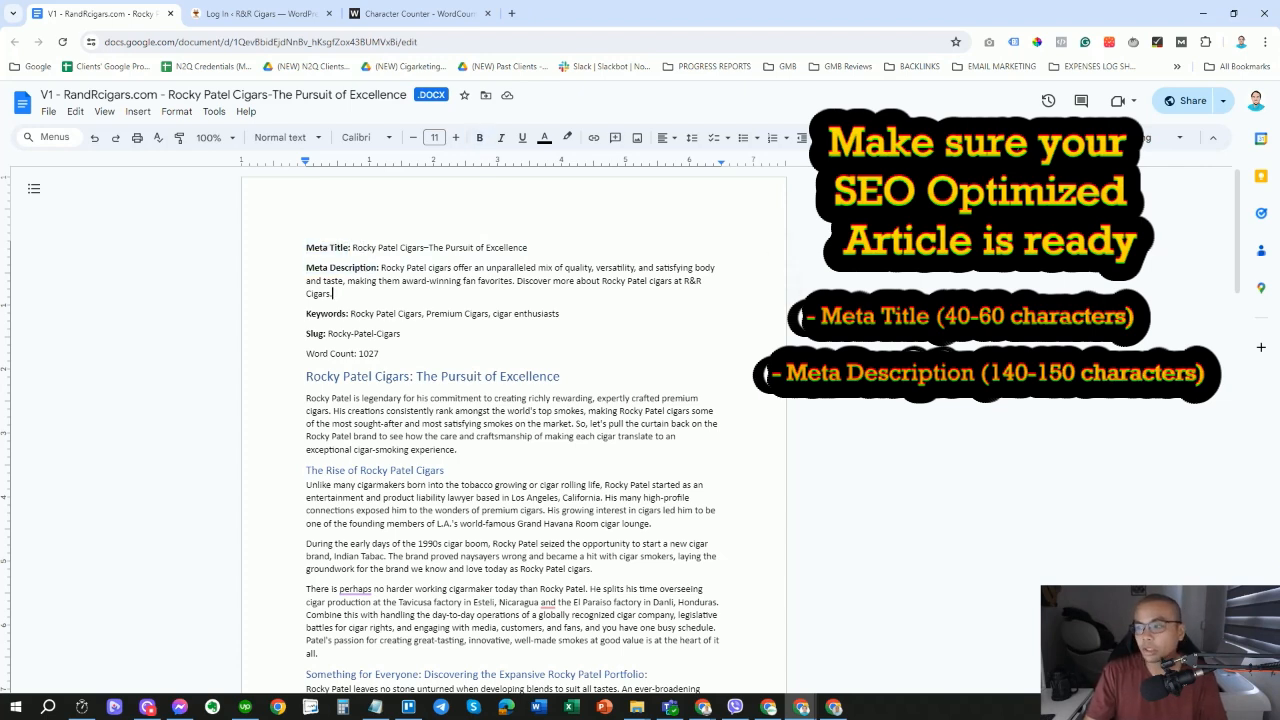
pyautogui.moveTo(306, 313); pyautogui.dragTo(381, 268)
pyautogui.click(333, 293)
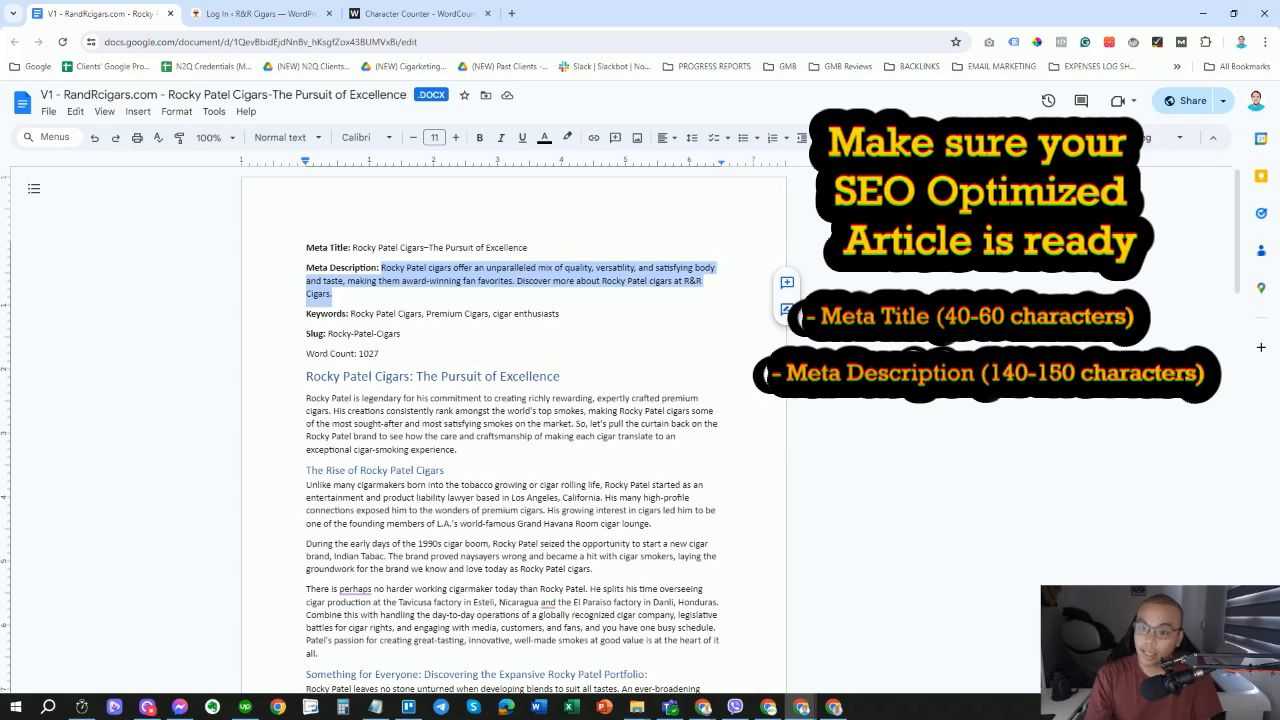
pyautogui.click(375, 281)
pyautogui.moveTo(333, 293); pyautogui.dragTo(381, 268)
pyautogui.hotkey('ctrl', 'c')
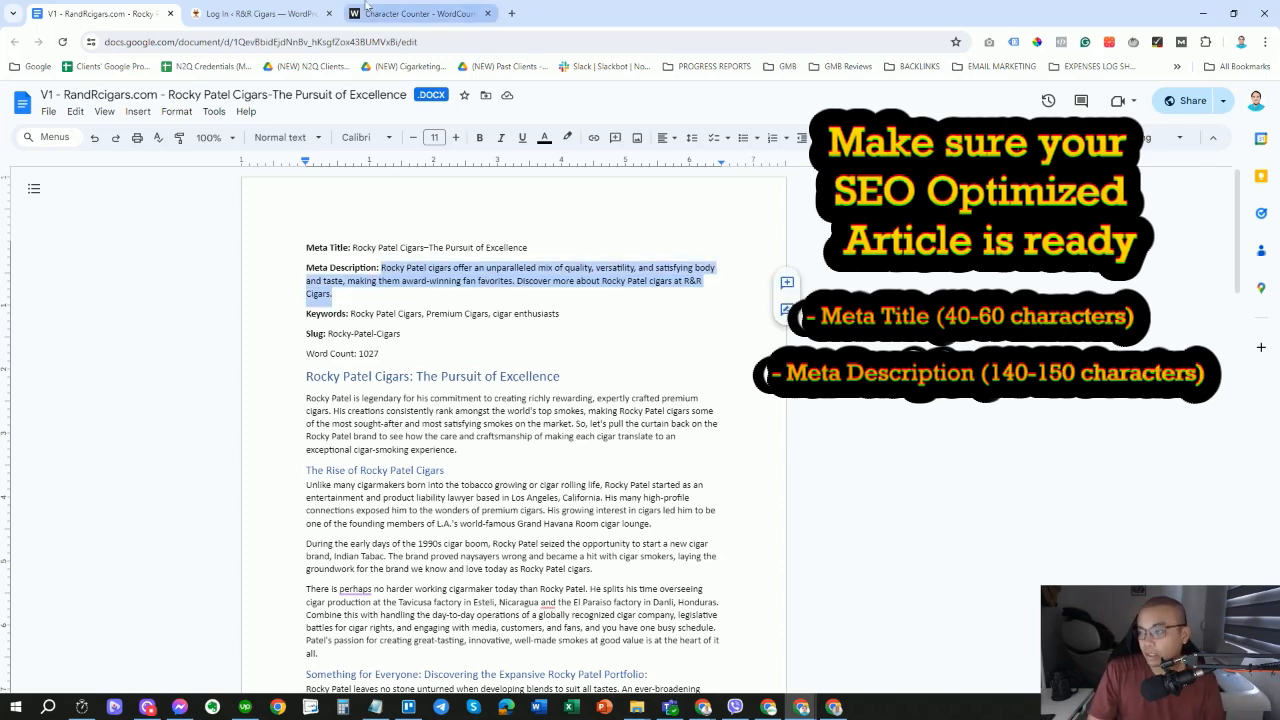
# Replace the counter text with the meta description, measuring 195 characters and 29 words.
pyautogui.click(402, 11)
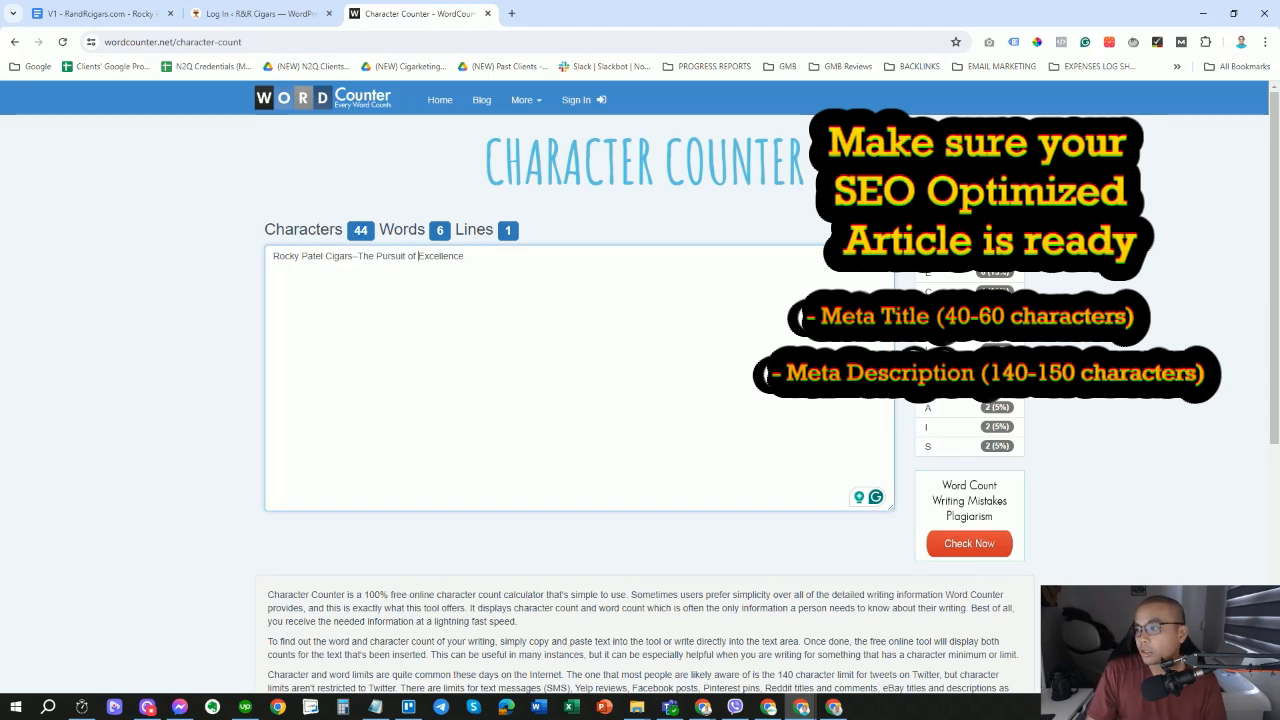
pyautogui.moveTo(467, 257); pyautogui.dragTo(250, 250)
pyautogui.hotkey('ctrl', 'v')
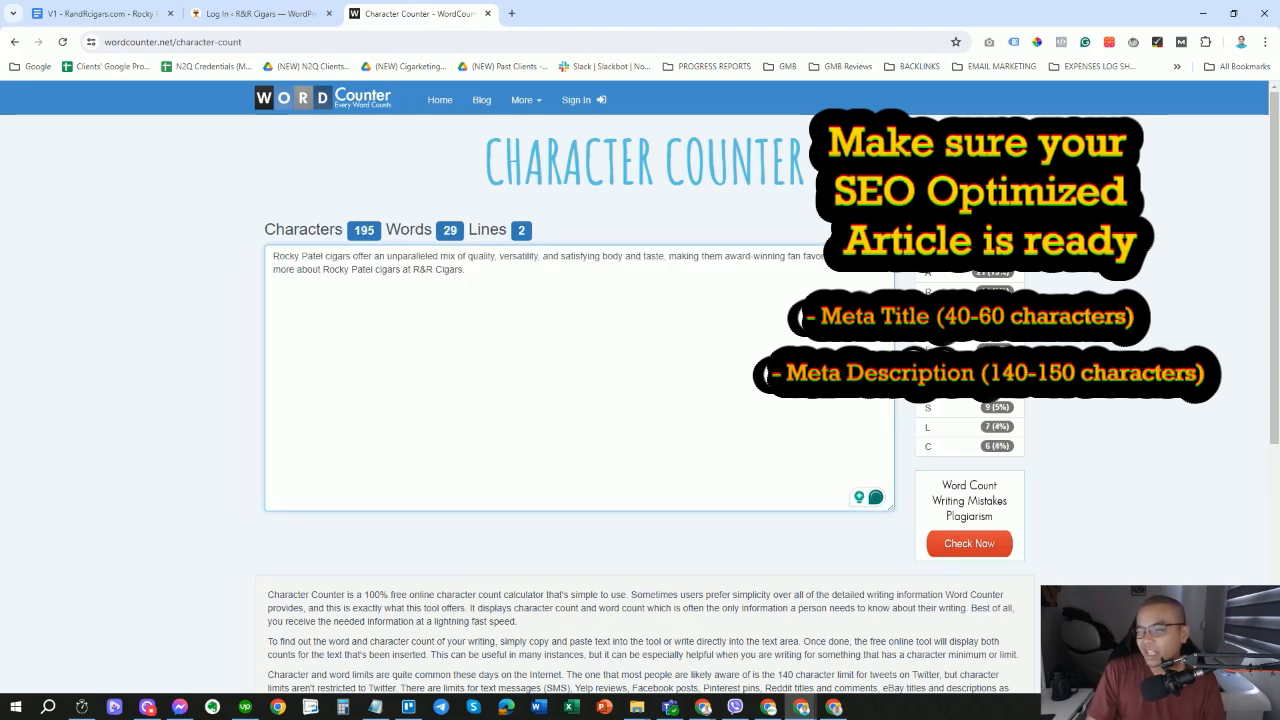
pyautogui.click(361, 240)
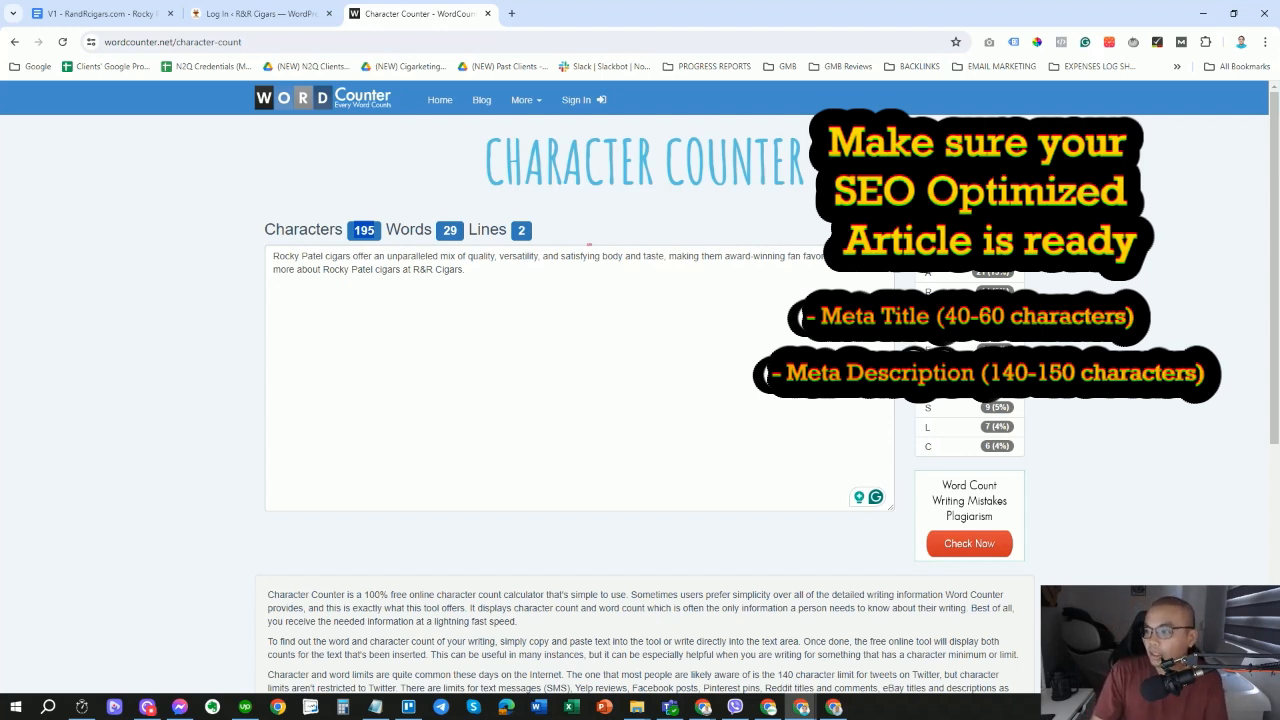
pyautogui.click(445, 269)
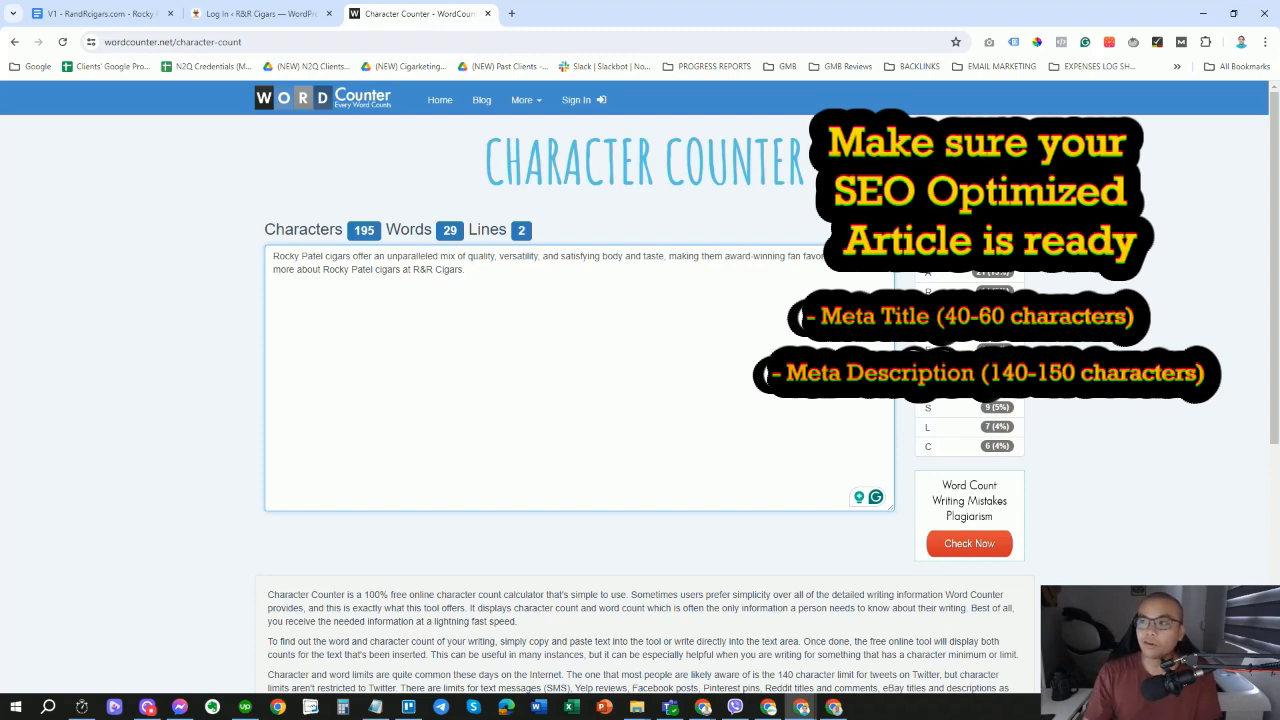
pyautogui.click(511, 14)
# Load Google and search for 'blog'.
pyautogui.write('google')
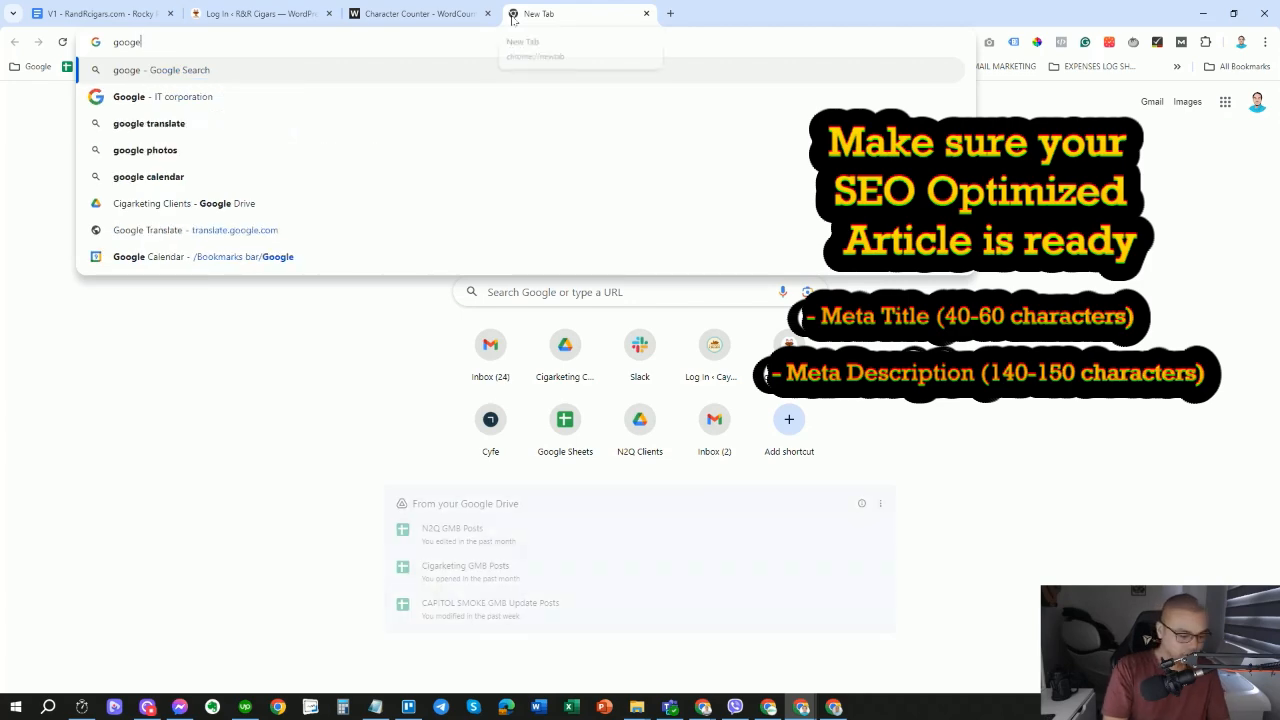
pyautogui.press('Return')
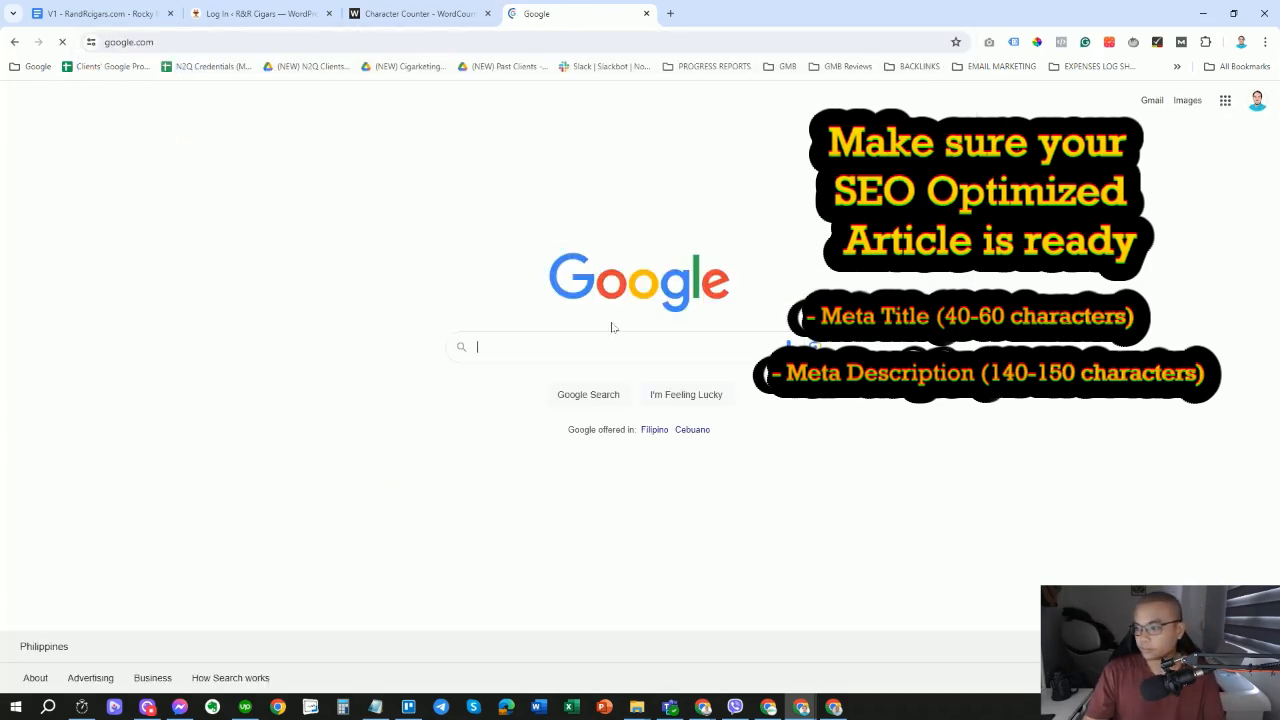
pyautogui.click(589, 348)
pyautogui.write('blog')
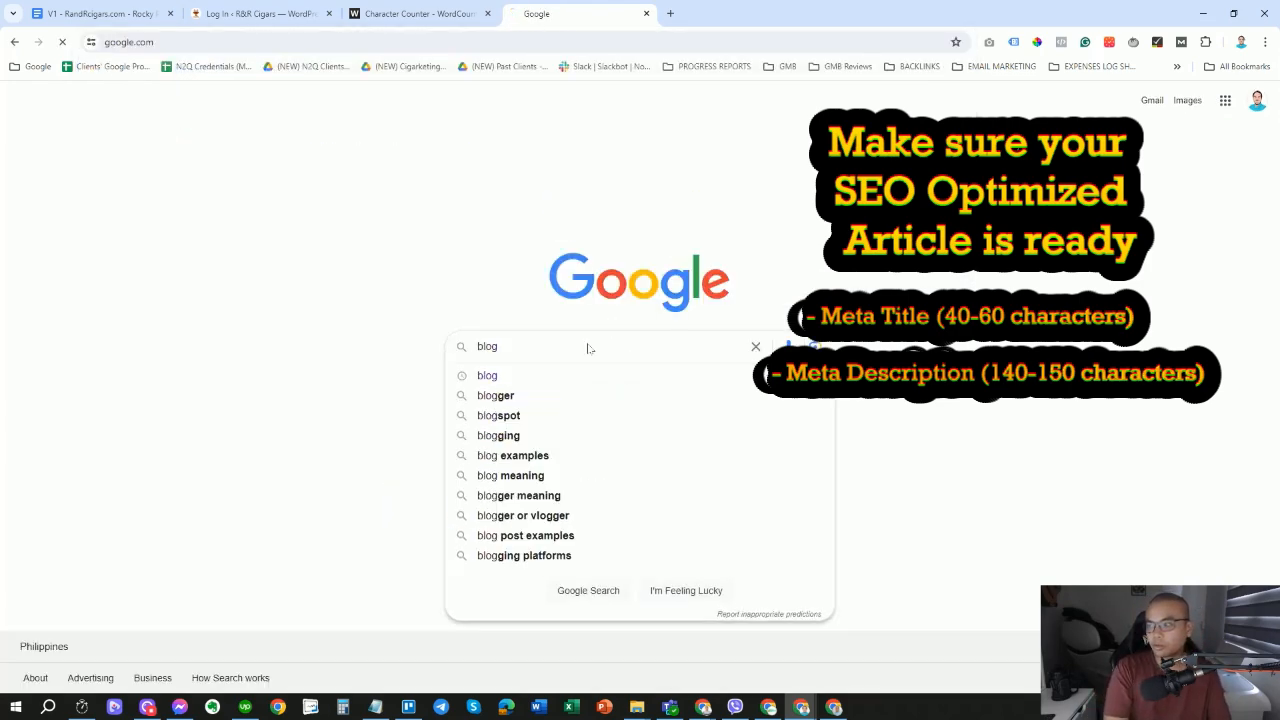
pyautogui.press('Return')
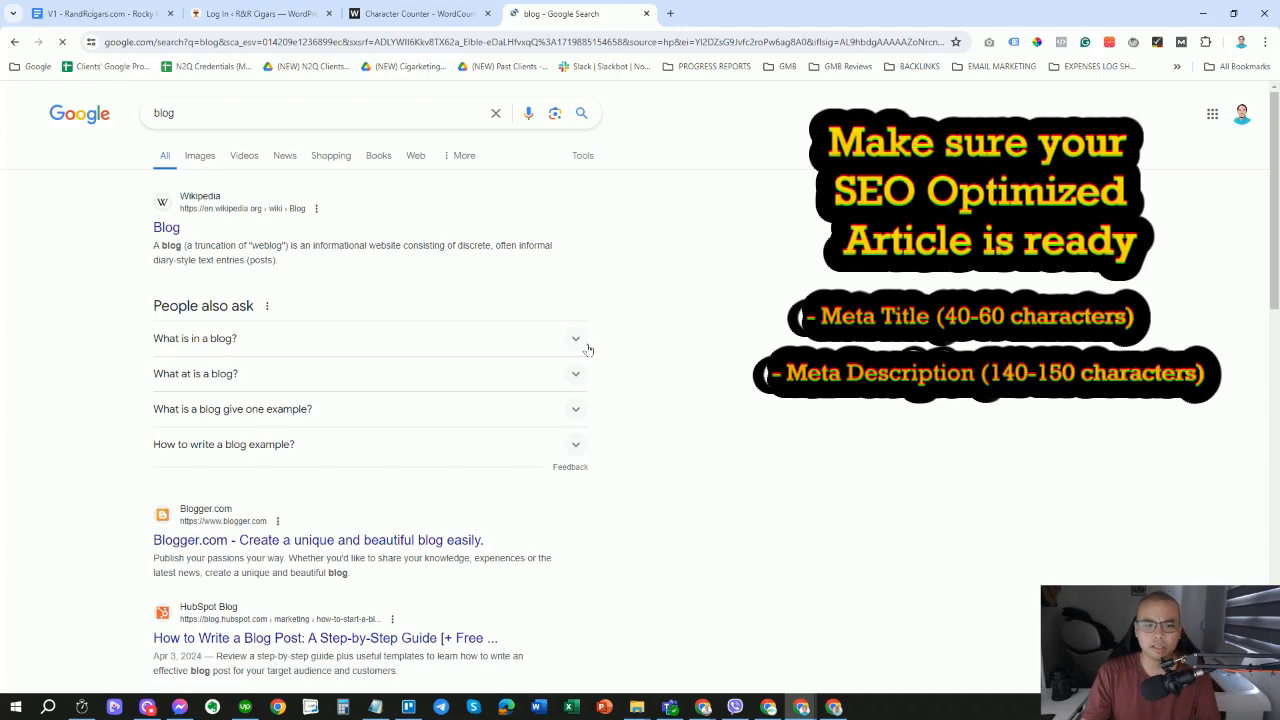
# Select and copy the Blogger.com result's description snippet.
pyautogui.moveTo(287, 267); pyautogui.dragTo(152, 243)
pyautogui.scroll(-1, 180, 318)
pyautogui.scroll(-2, 180, 318)
pyautogui.moveTo(350, 440); pyautogui.dragTo(152, 425)
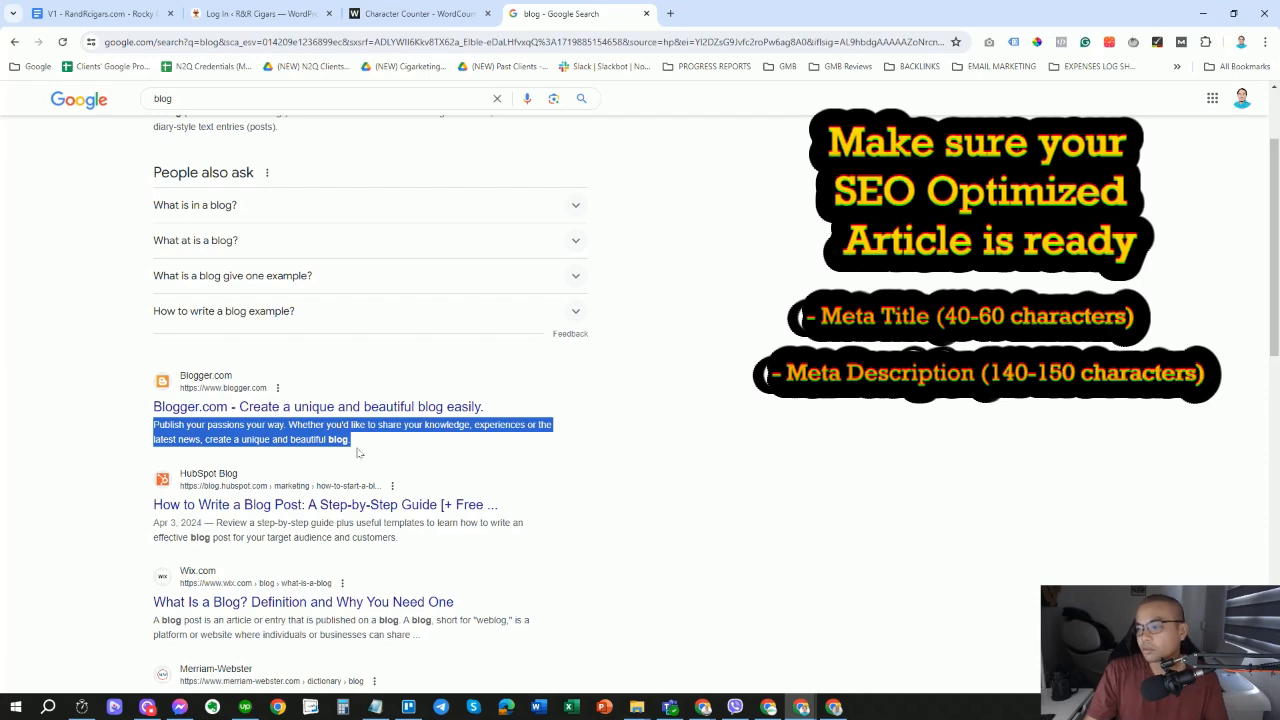
pyautogui.moveTo(366, 445); pyautogui.dragTo(153, 434)
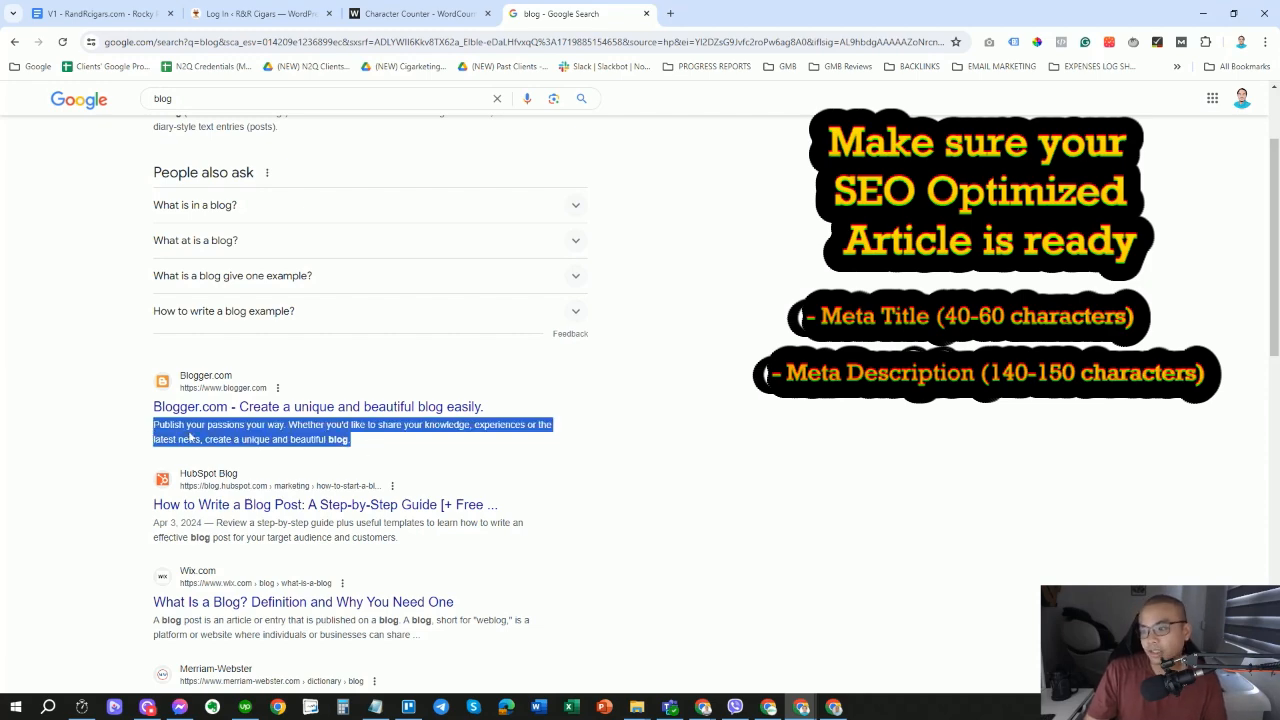
pyautogui.hotkey('ctrl', 'c')
pyautogui.click(418, 13)
# Paste the Blogger.com description into the counter, which shows 143 characters.
pyautogui.hotkey('ctrl', 'a')
pyautogui.hotkey('ctrl', 'v')
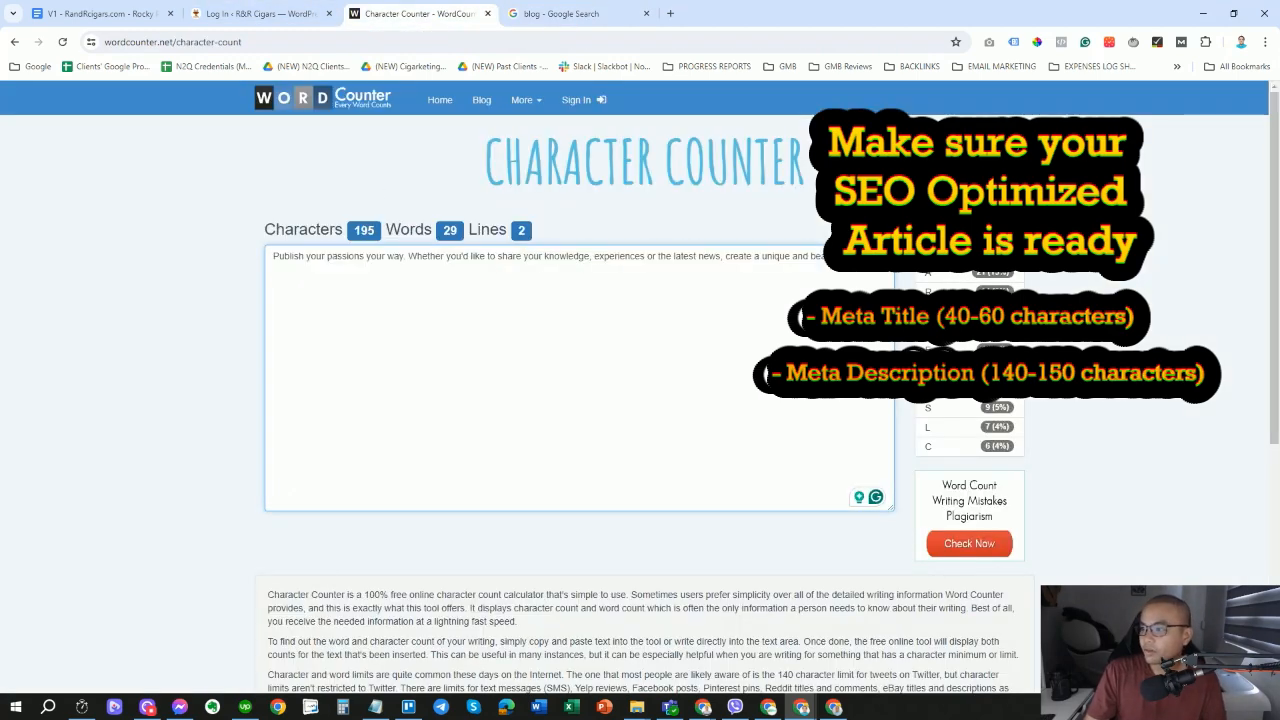
pyautogui.moveTo(354, 232); pyautogui.dragTo(376, 235)
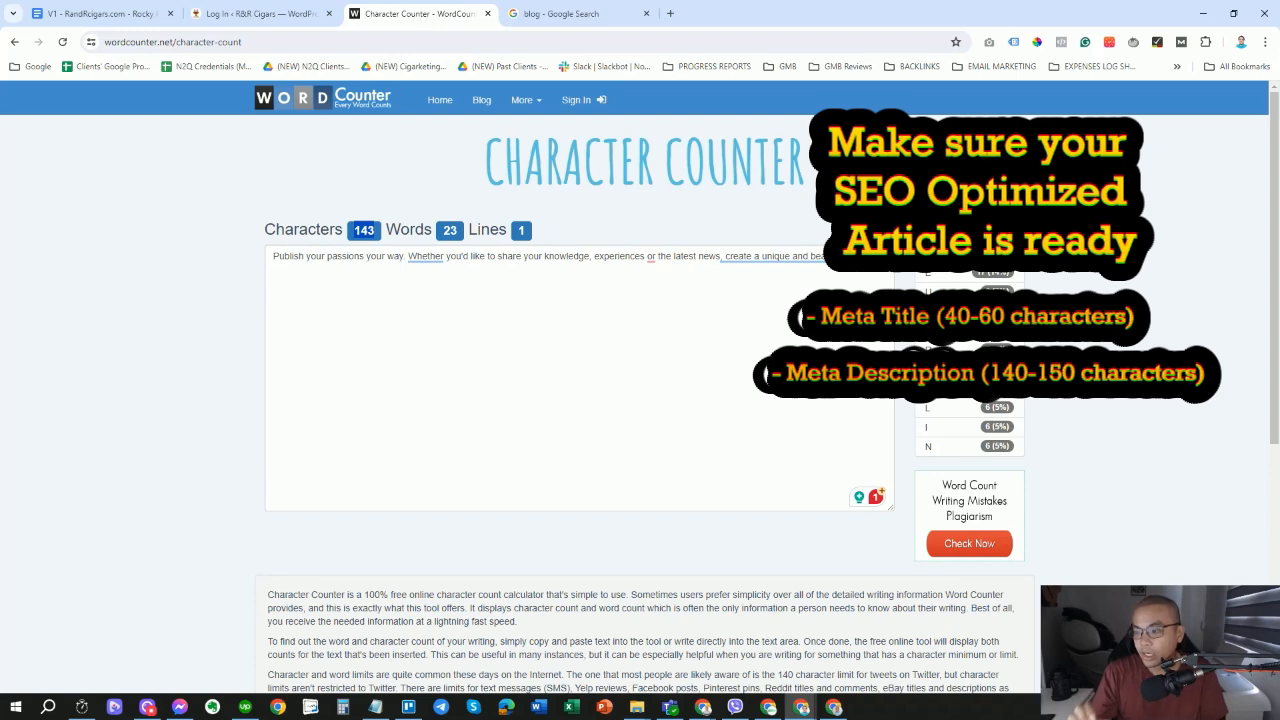
# Compare the Blogger.com and cut-off Wix.com snippets in the results, then return to the article.
pyautogui.click(551, 14)
pyautogui.click(364, 447)
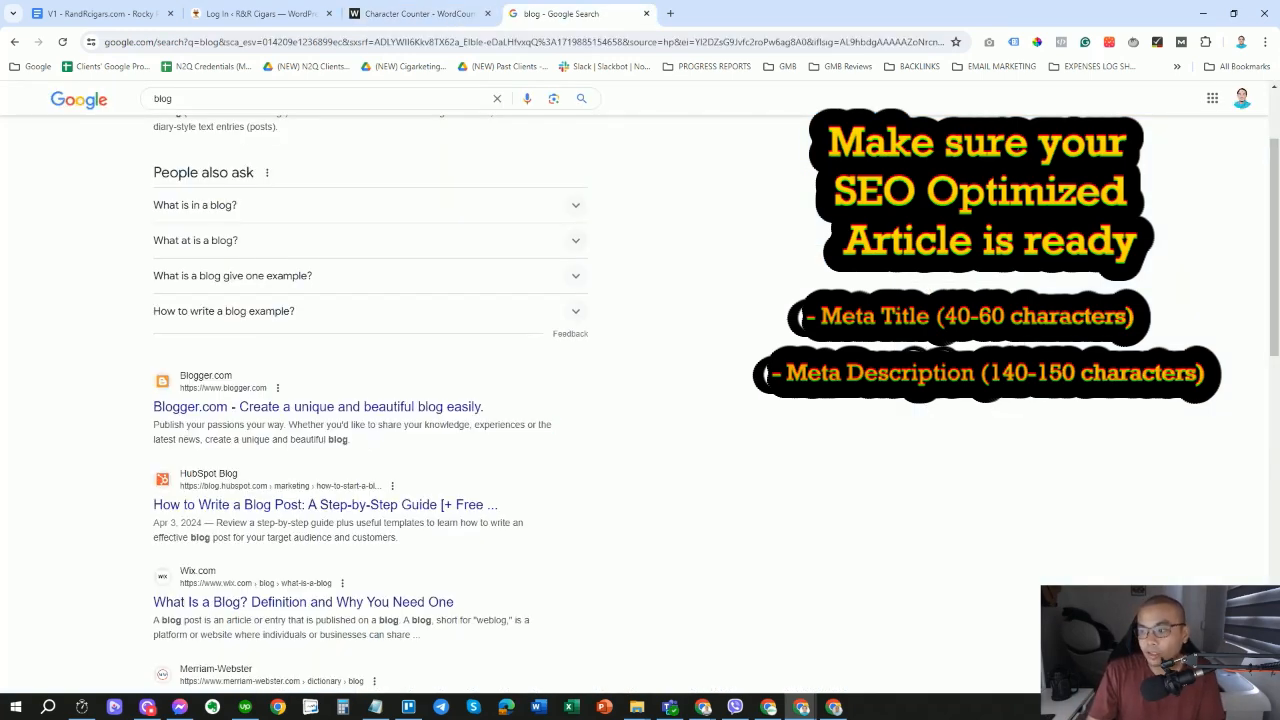
pyautogui.moveTo(364, 446); pyautogui.dragTo(140, 424)
pyautogui.scroll(-2, 139, 423)
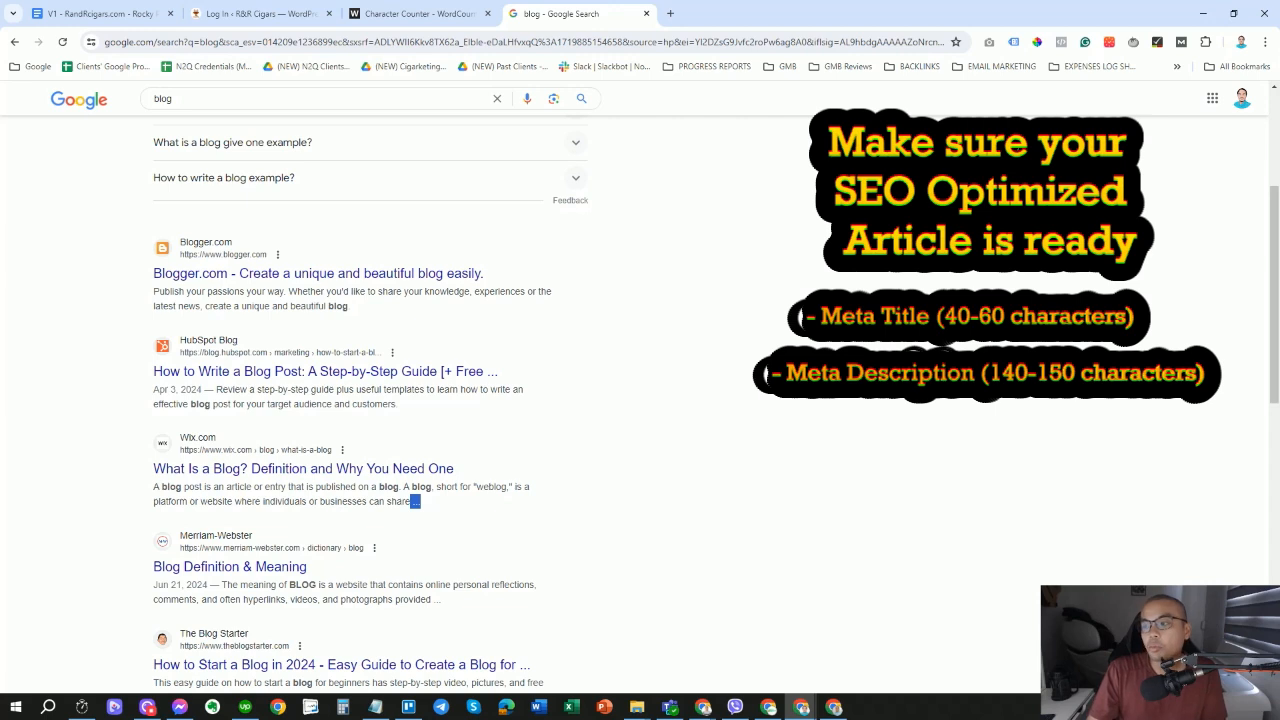
pyautogui.click(417, 500)
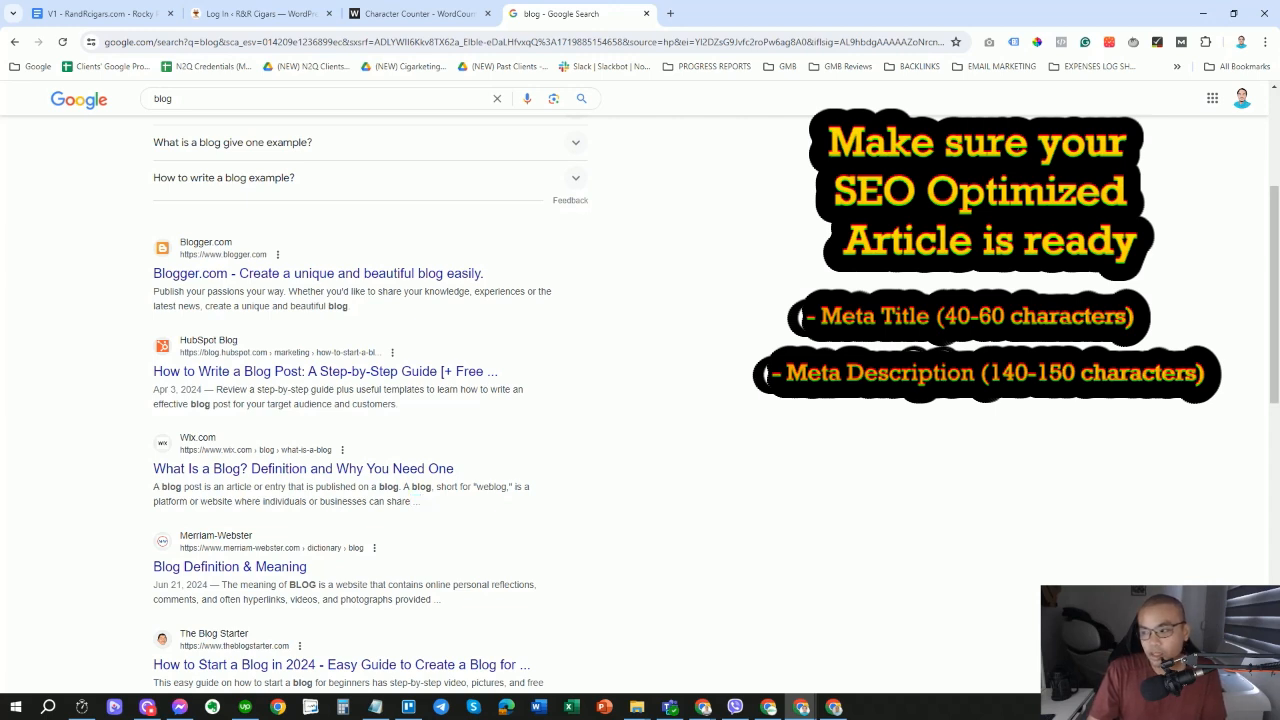
pyautogui.moveTo(412, 502); pyautogui.dragTo(150, 491)
pyautogui.click(417, 512)
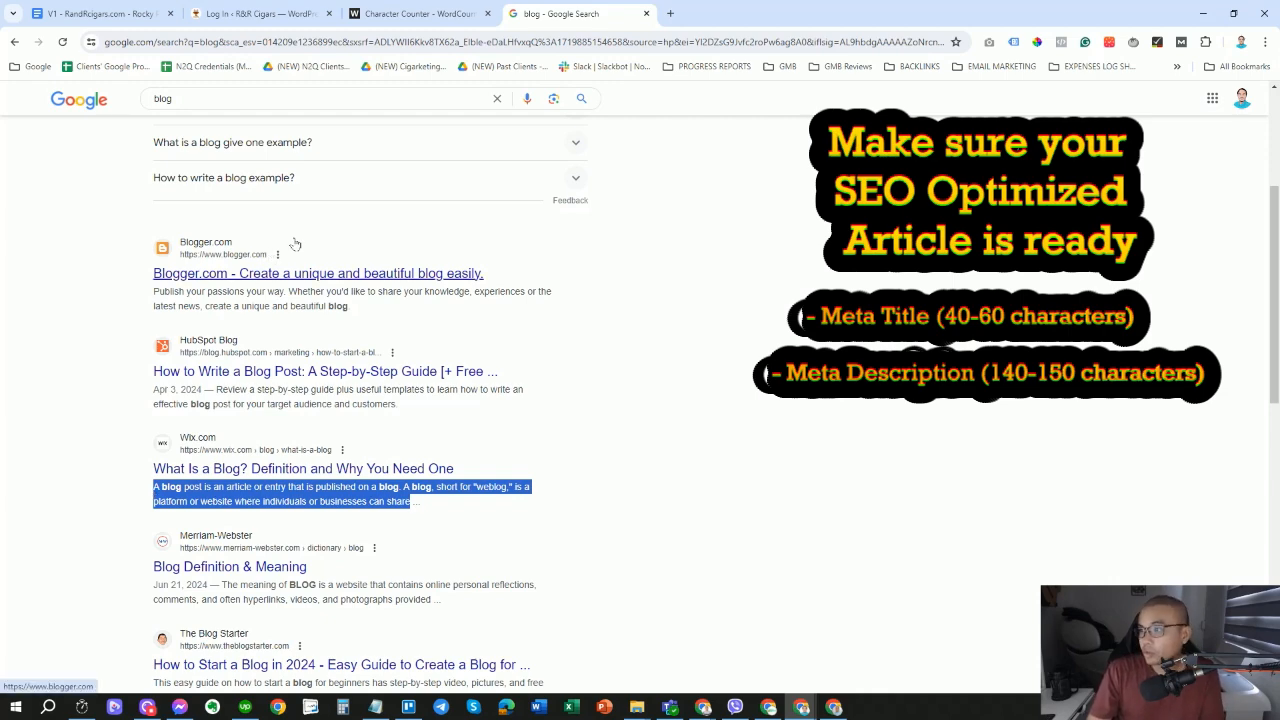
pyautogui.click(368, 14)
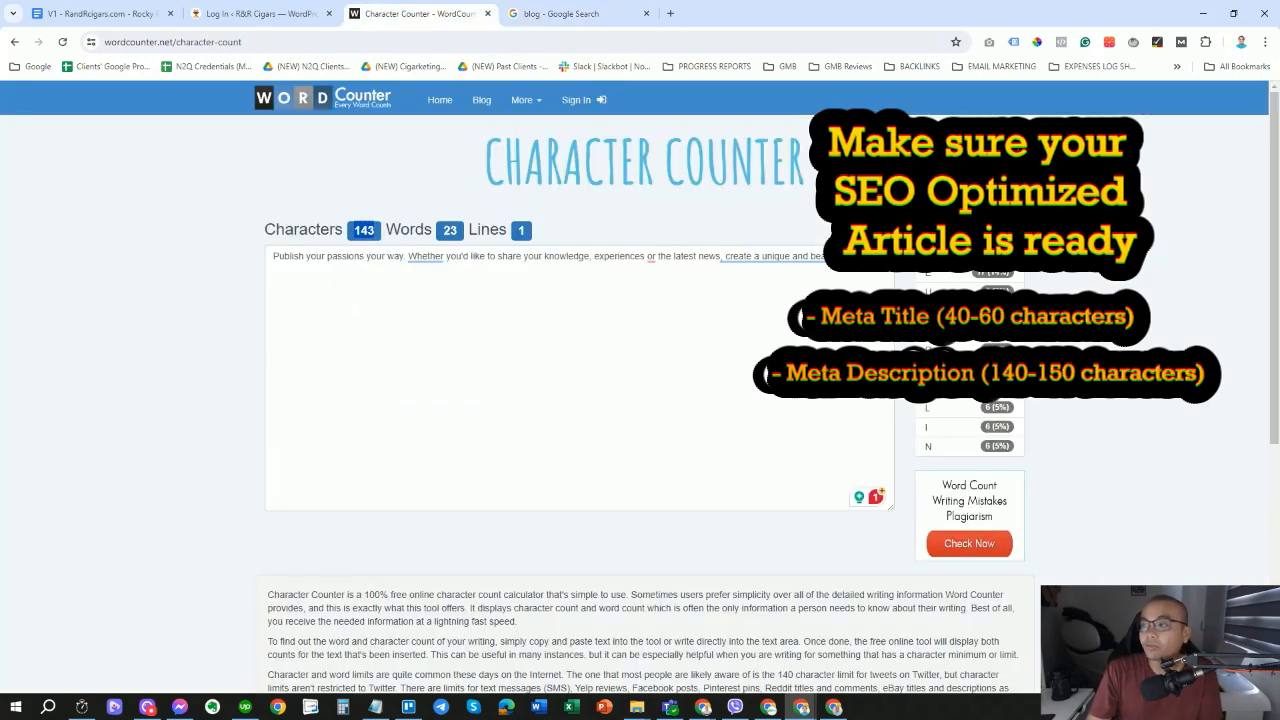
pyautogui.click(110, 18)
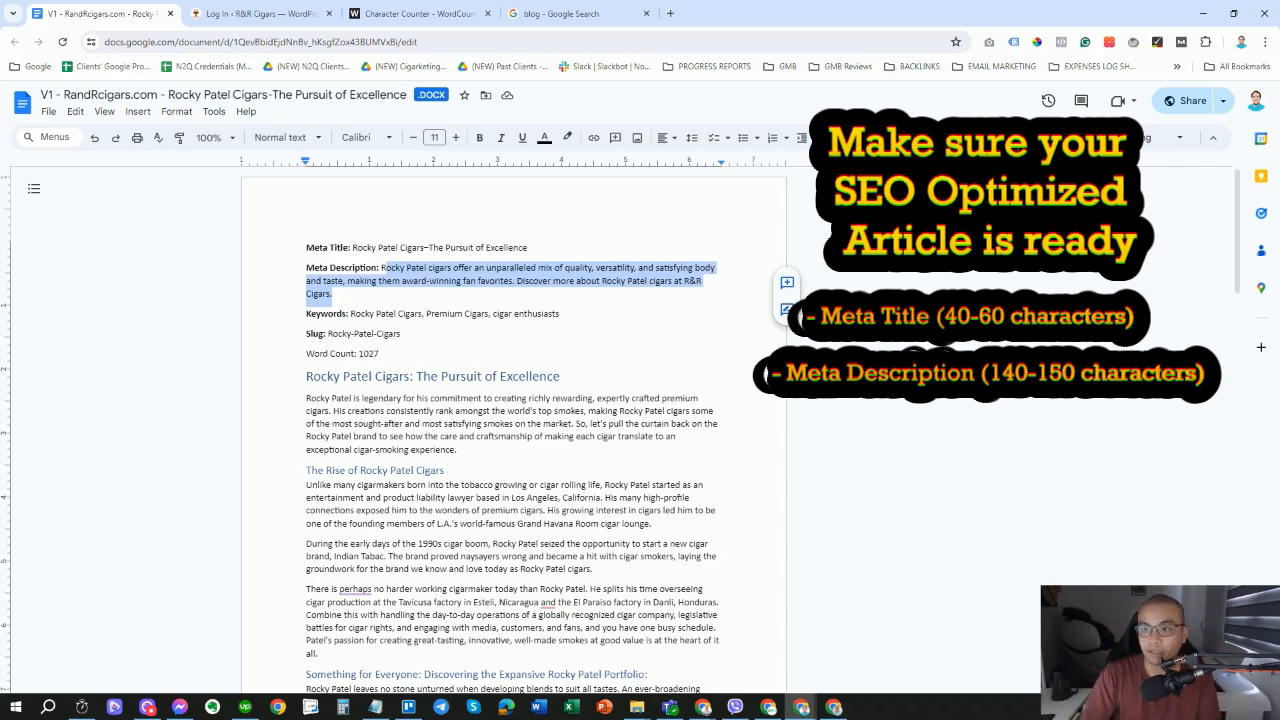
pyautogui.click(377, 281)
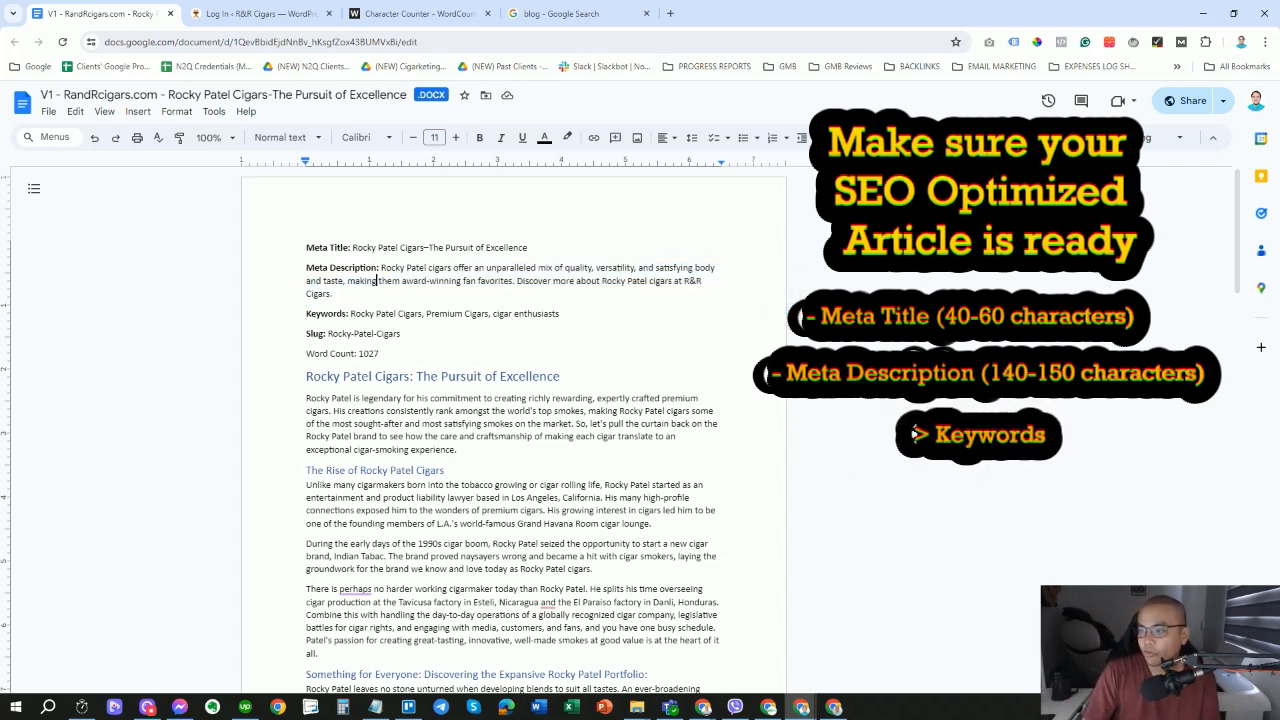
pyautogui.moveTo(306, 313); pyautogui.dragTo(566, 314)
pyautogui.click(430, 314)
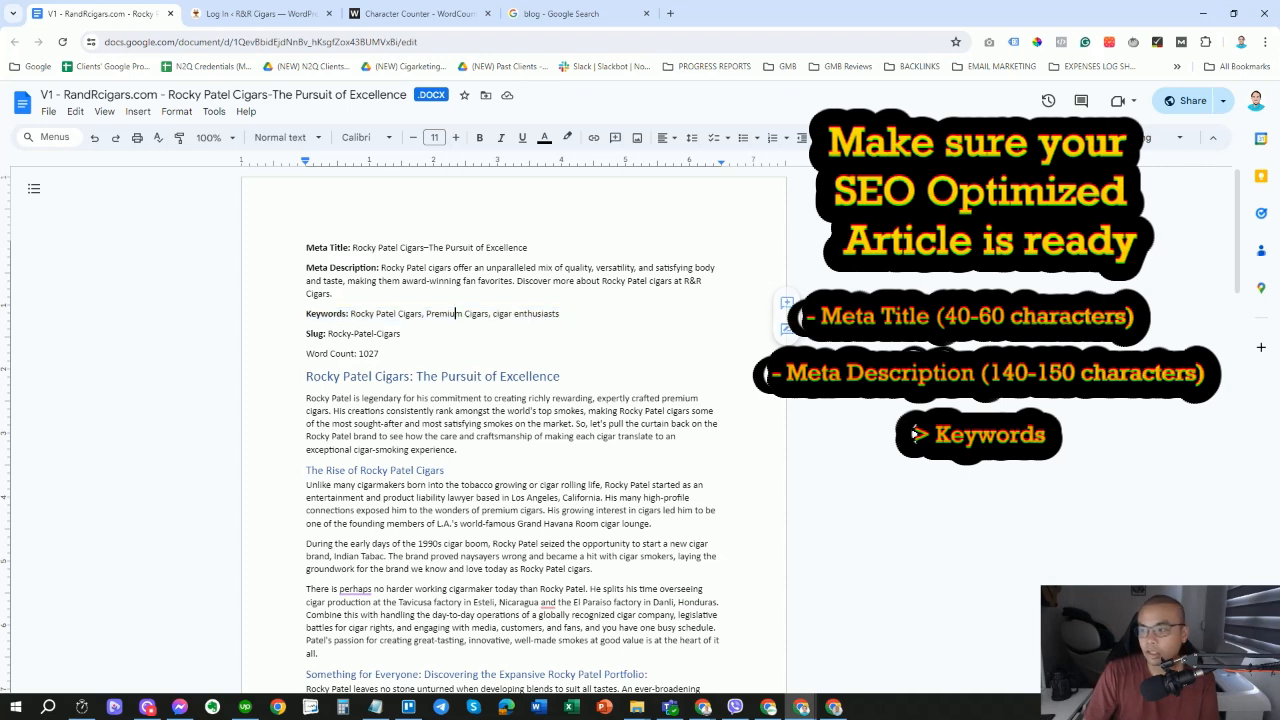
pyautogui.moveTo(351, 313); pyautogui.dragTo(422, 314)
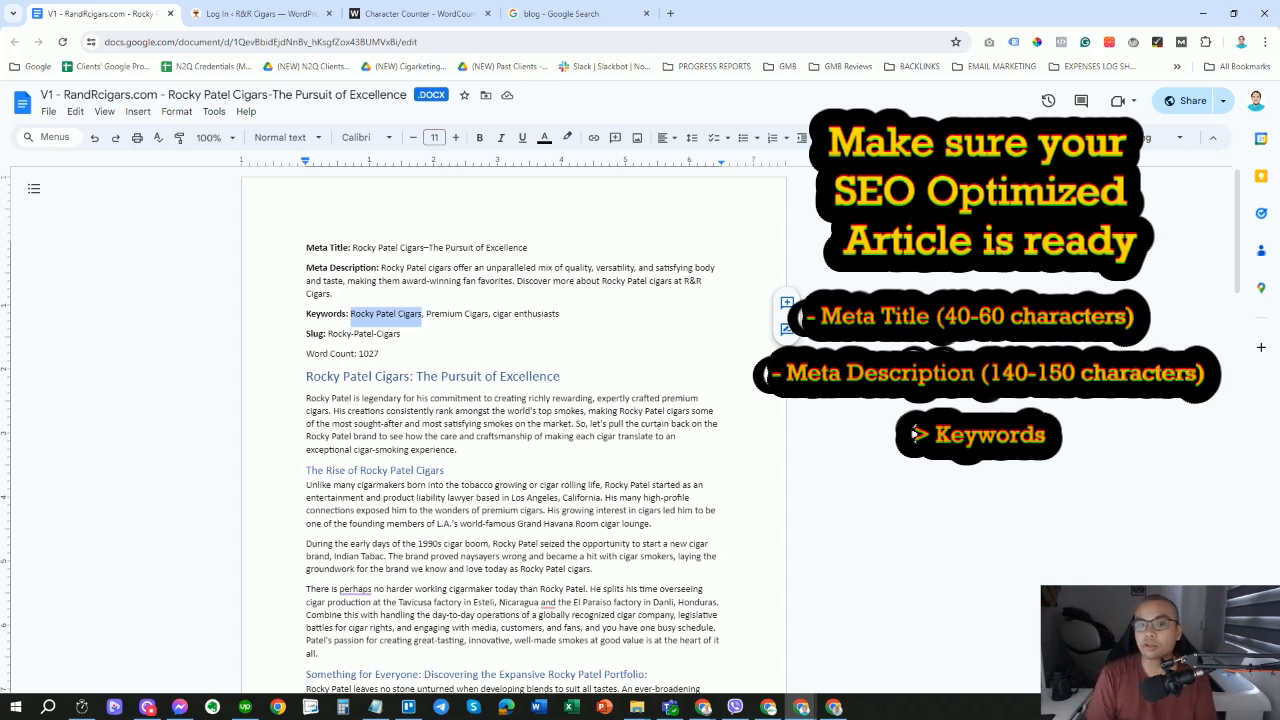
pyautogui.moveTo(329, 334); pyautogui.dragTo(402, 334)
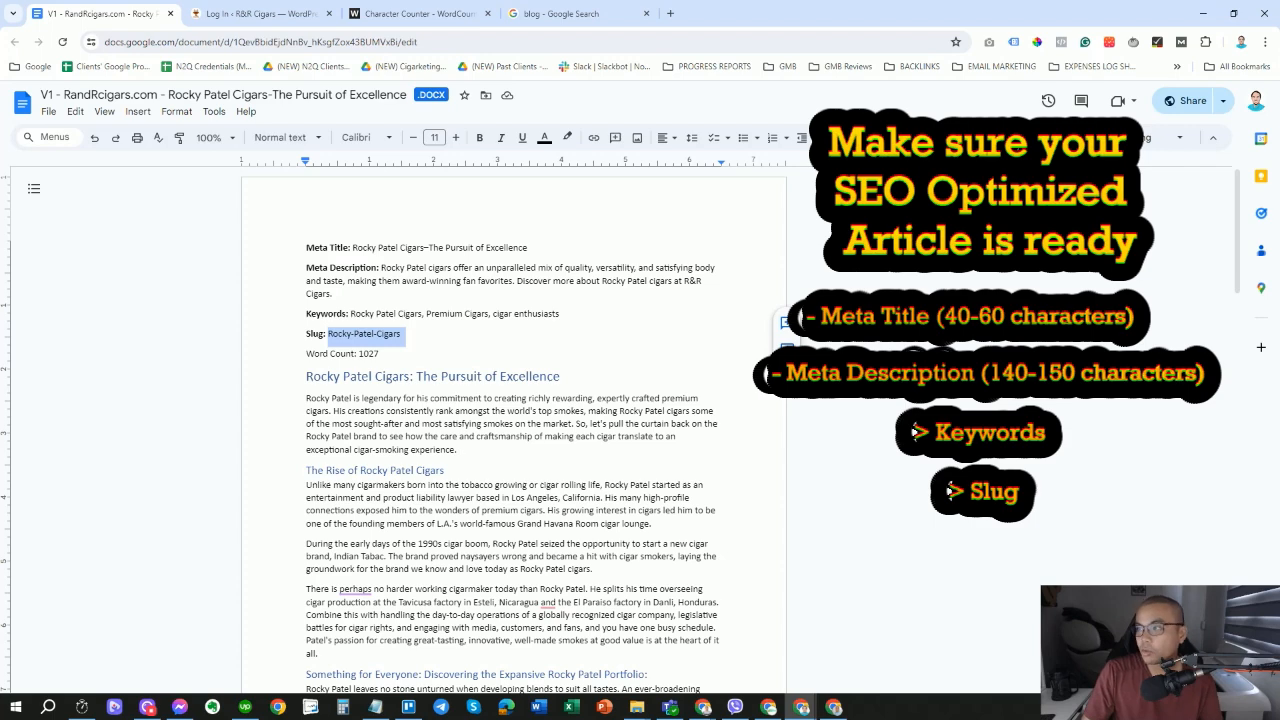
# Open HubSpot's blog-writing guide in a new tab and highlight its how-to-start-a-blog URL slug.
pyautogui.click(527, 18)
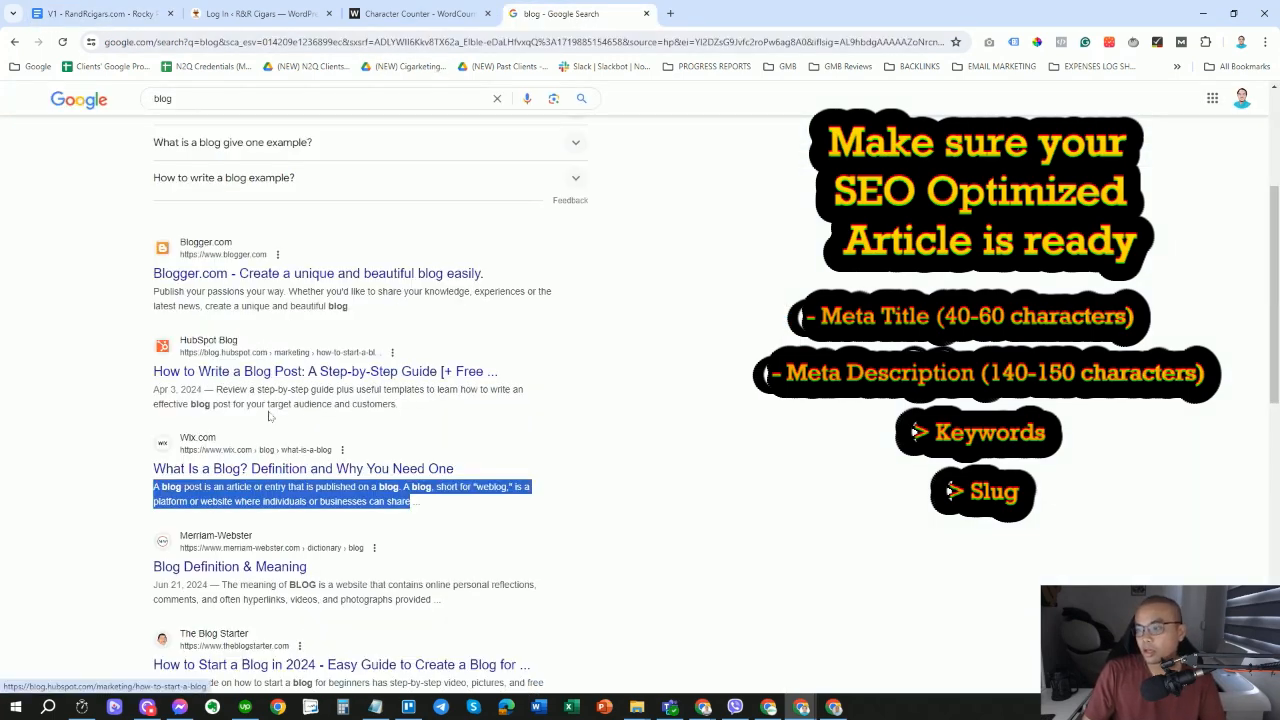
pyautogui.middleClick(262, 374)
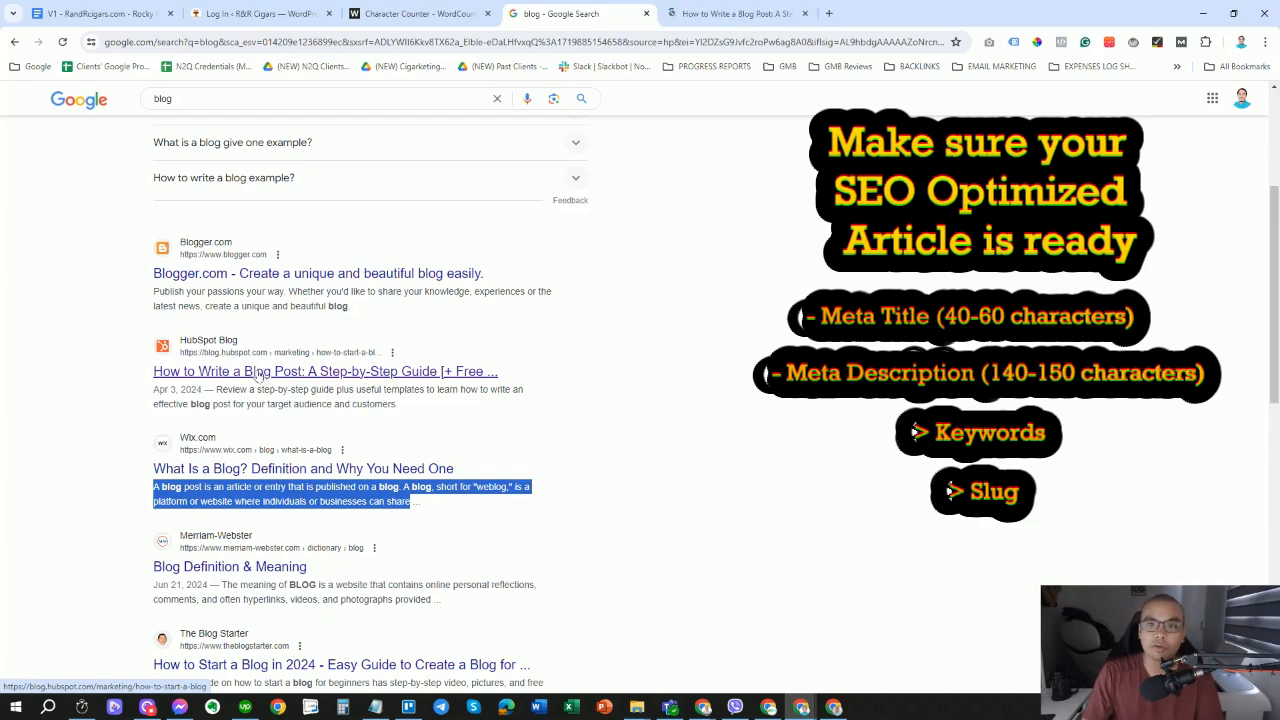
pyautogui.click(704, 24)
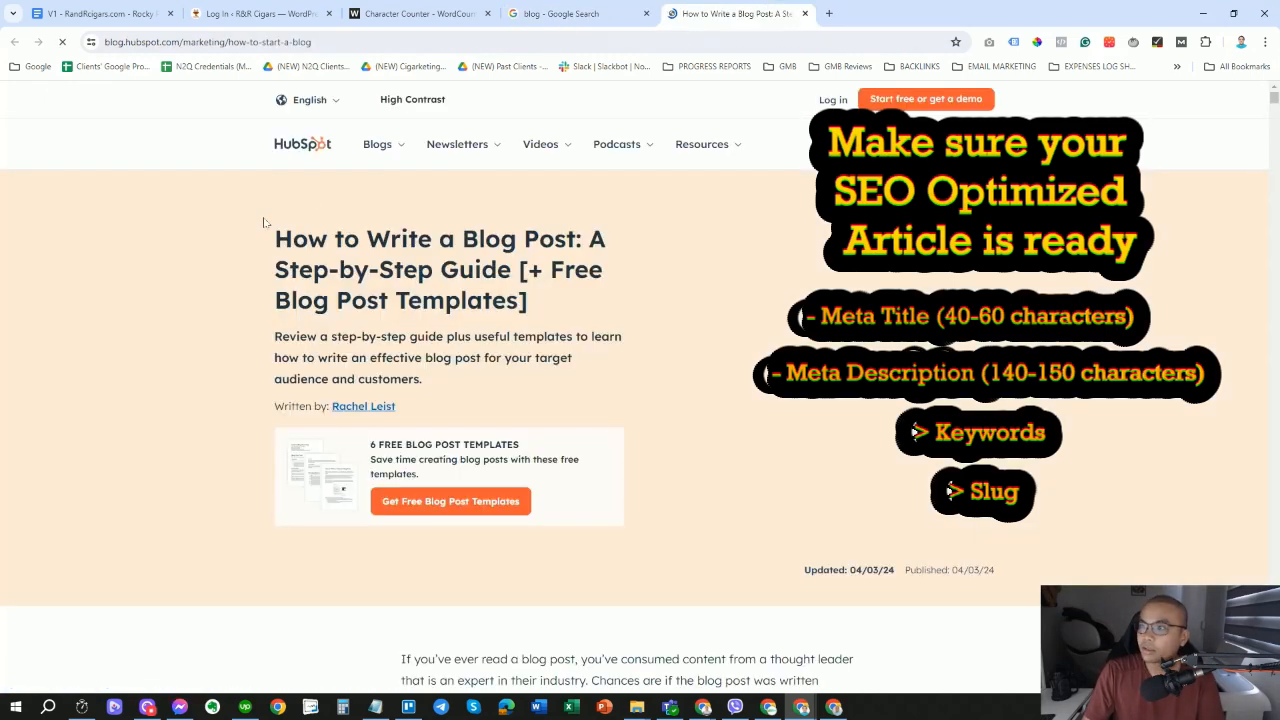
pyautogui.moveTo(229, 42); pyautogui.dragTo(342, 42)
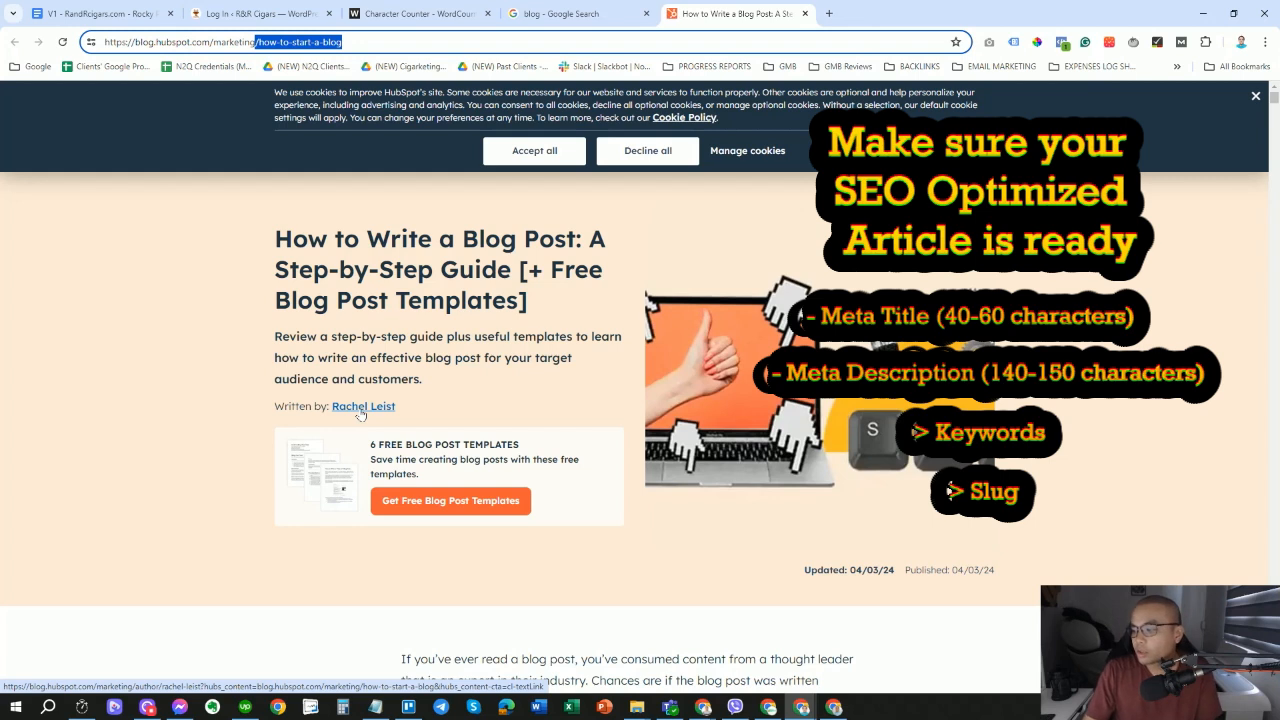
pyautogui.moveTo(260, 46); pyautogui.dragTo(343, 43)
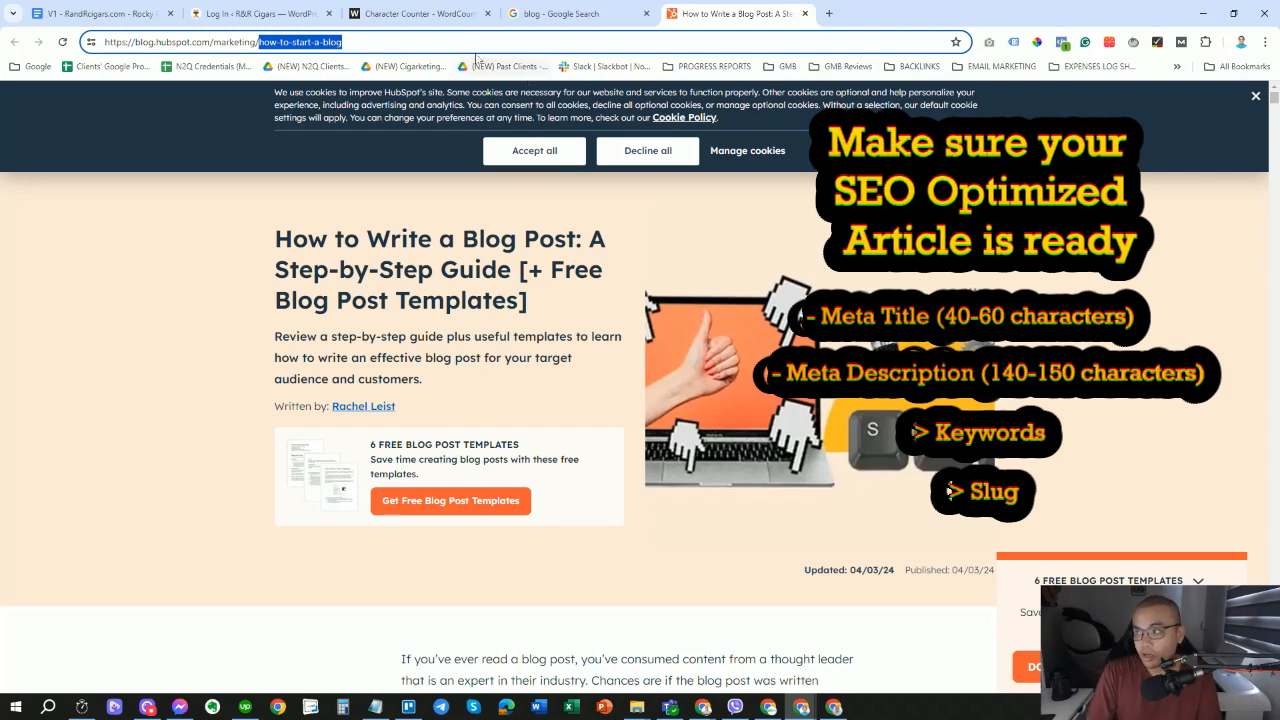
pyautogui.click(442, 15)
# Review the SEO notes, highlighting meta title, description, Rocky-Patel-Cigars slug and Word Count: 1027.
pyautogui.click(214, 17)
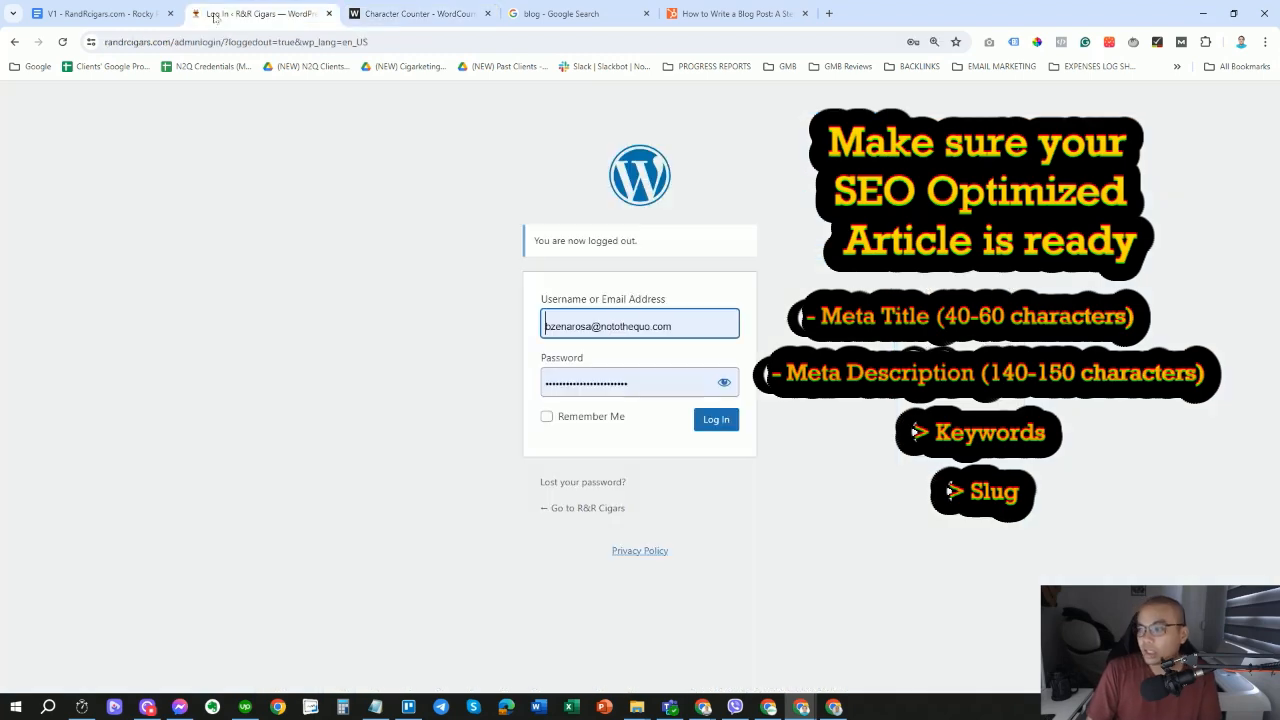
pyautogui.click(80, 10)
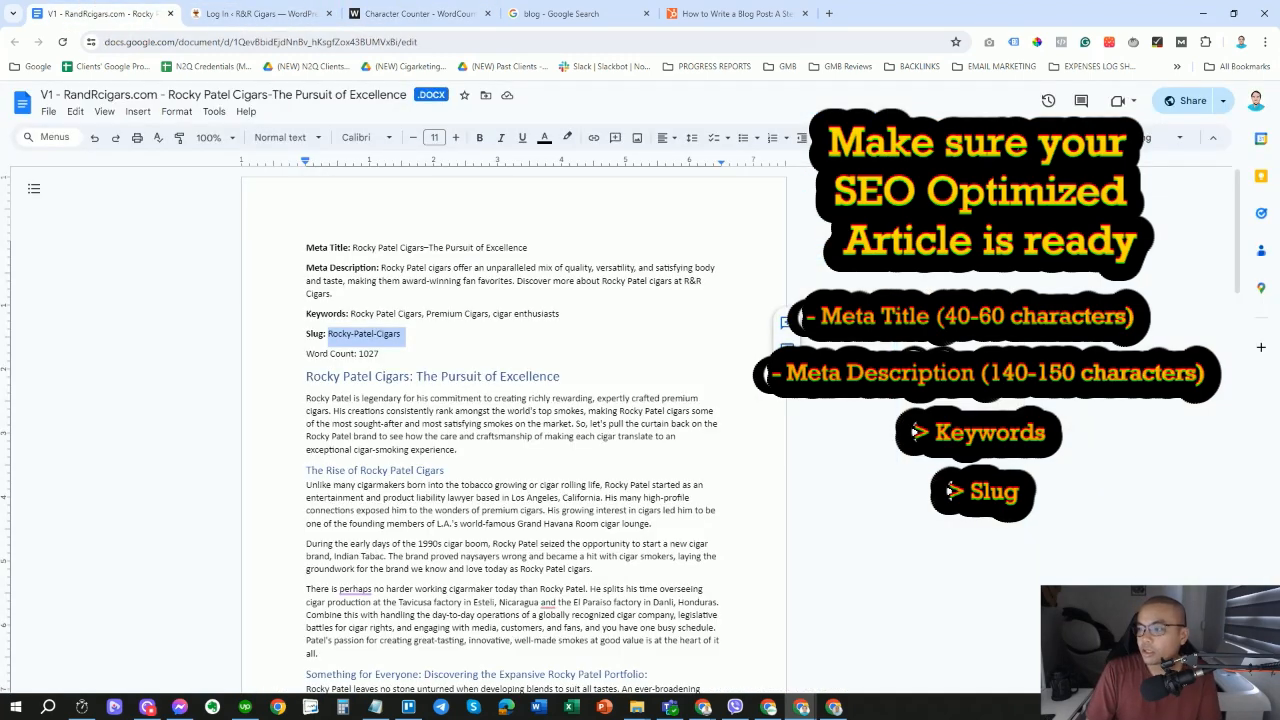
pyautogui.moveTo(405, 334); pyautogui.dragTo(424, 314)
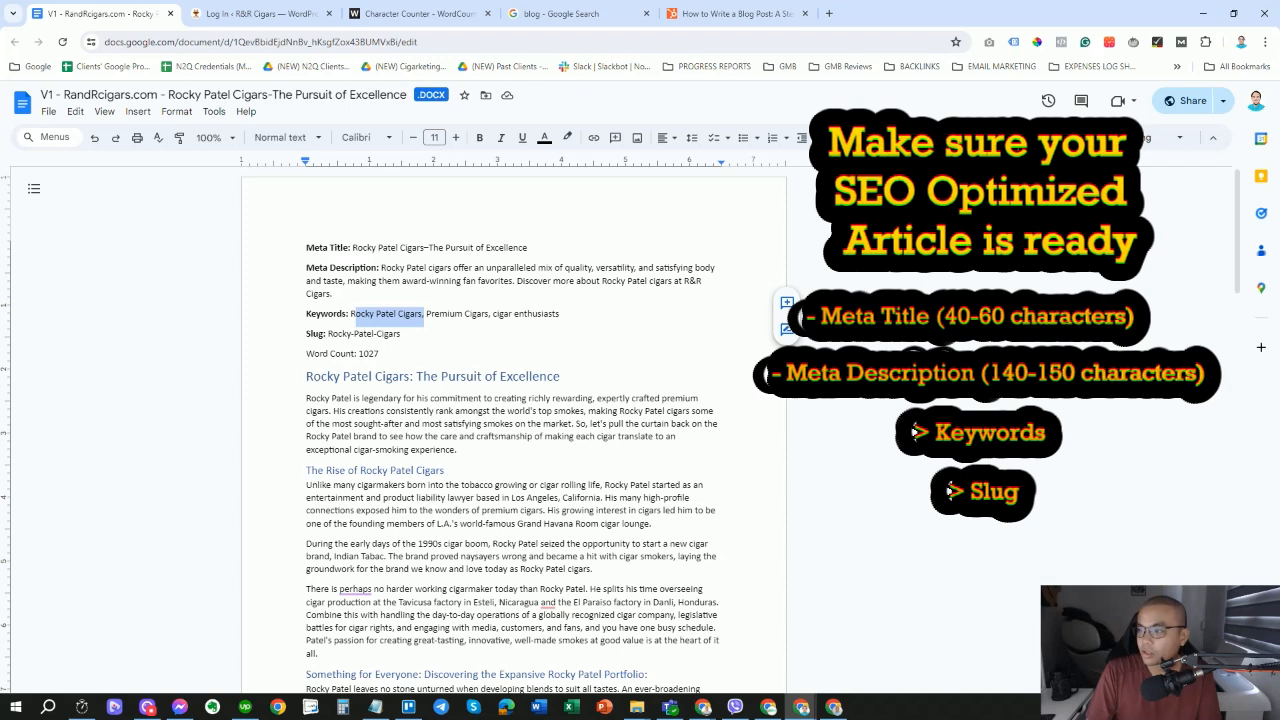
pyautogui.moveTo(352, 248); pyautogui.dragTo(434, 248)
pyautogui.moveTo(333, 295); pyautogui.dragTo(381, 268)
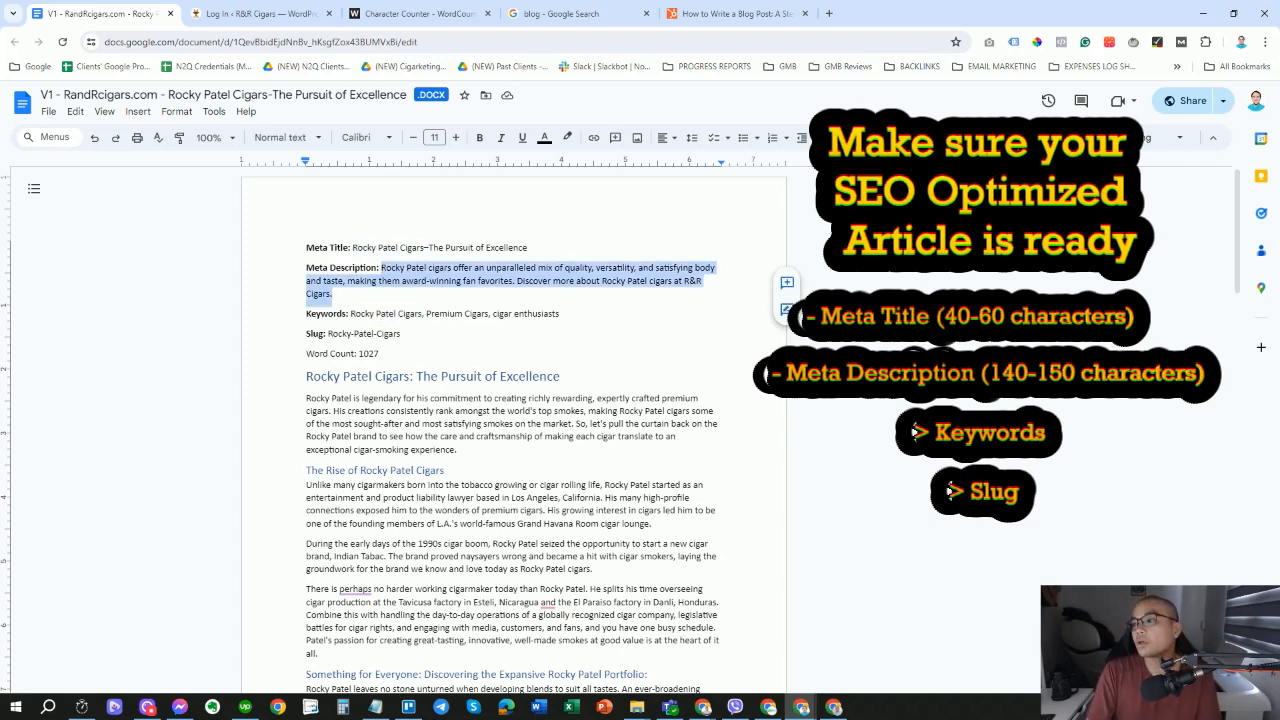
pyautogui.click(385, 313)
pyautogui.moveTo(401, 334); pyautogui.dragTo(328, 334)
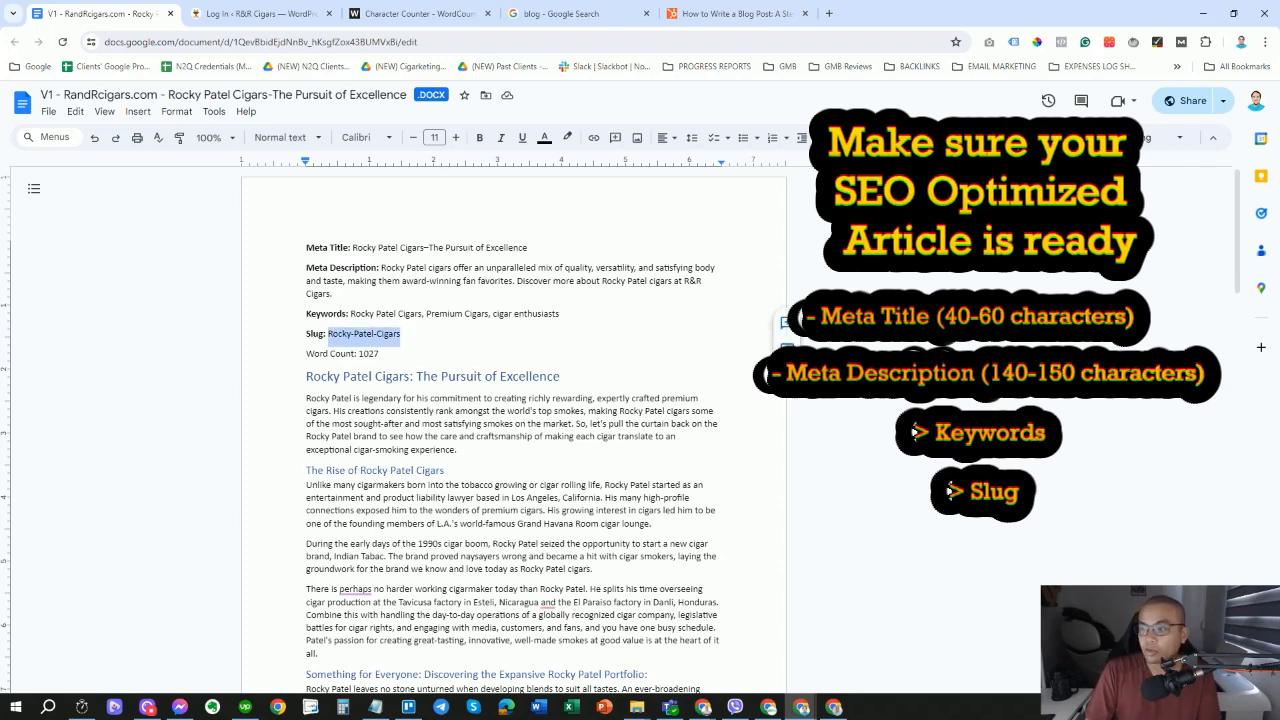
pyautogui.moveTo(306, 248); pyautogui.dragTo(512, 314)
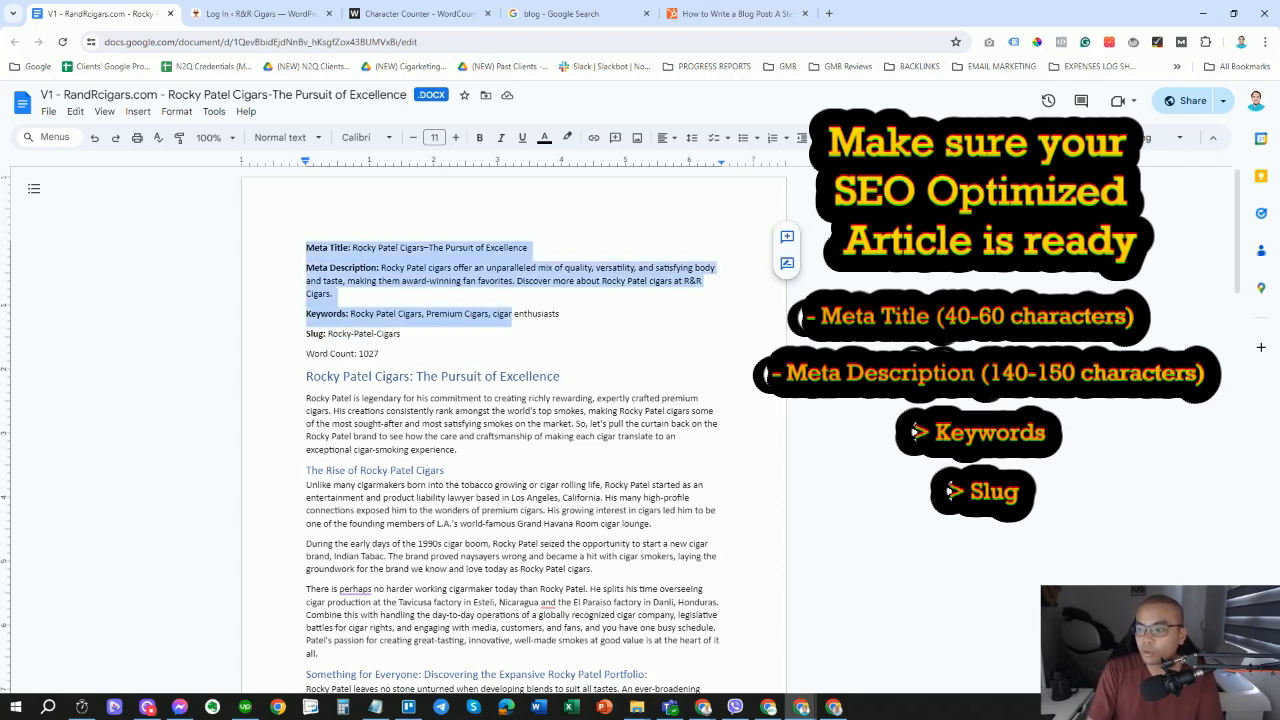
pyautogui.moveTo(379, 354); pyautogui.dragTo(306, 354)
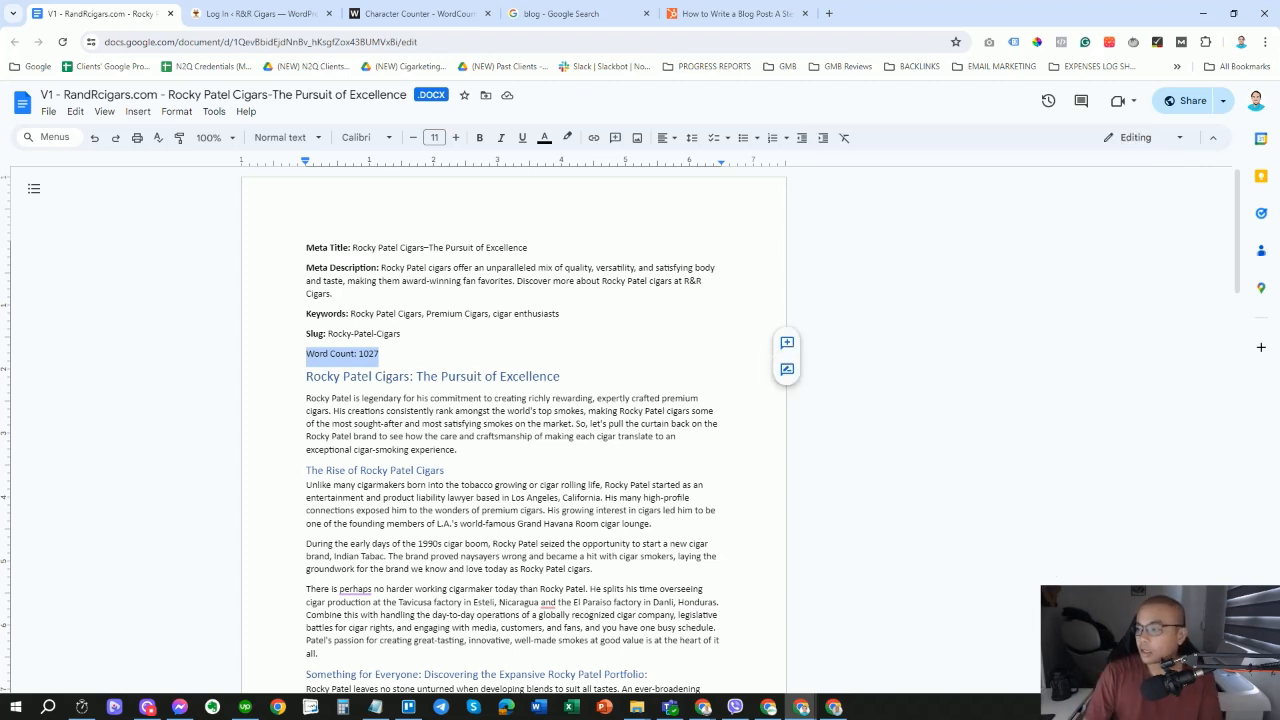
pyautogui.click(401, 334)
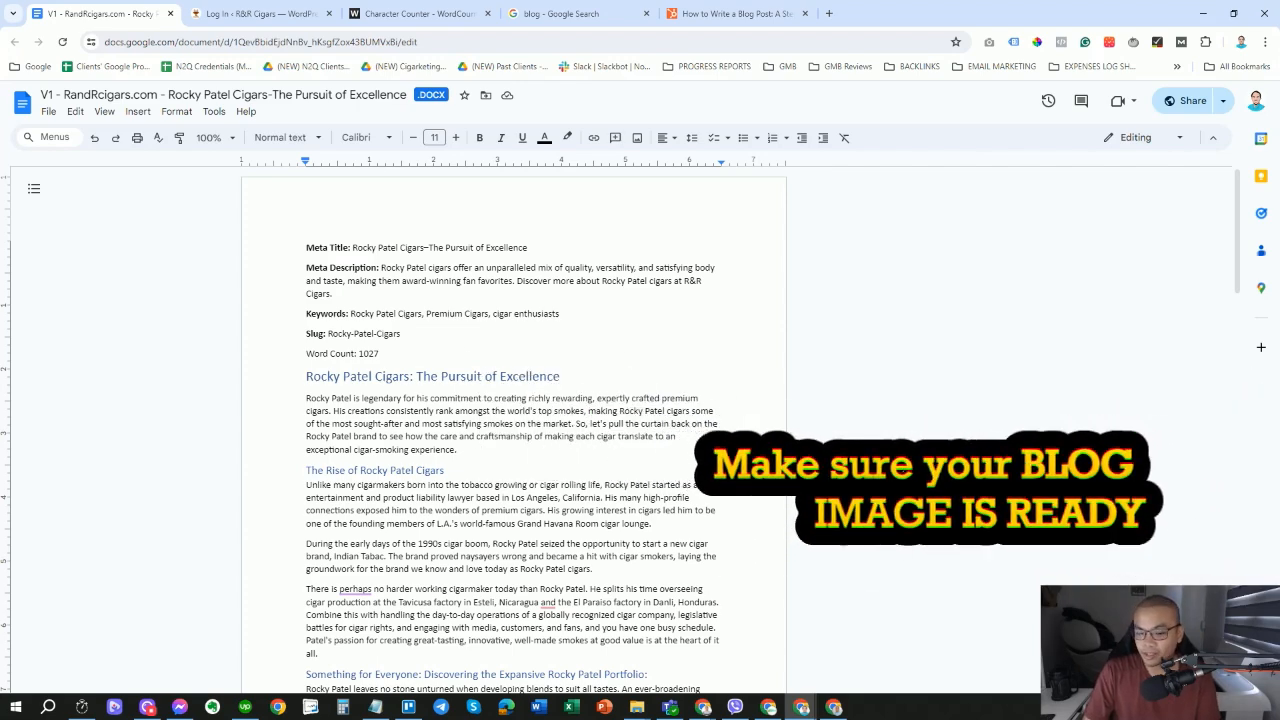
# Preview the 'Rocky Patel Cigars_The Pursuit of Excellence.jpg' blog image in the Drive folder.
pyautogui.hotkey('alt', 'Tab')
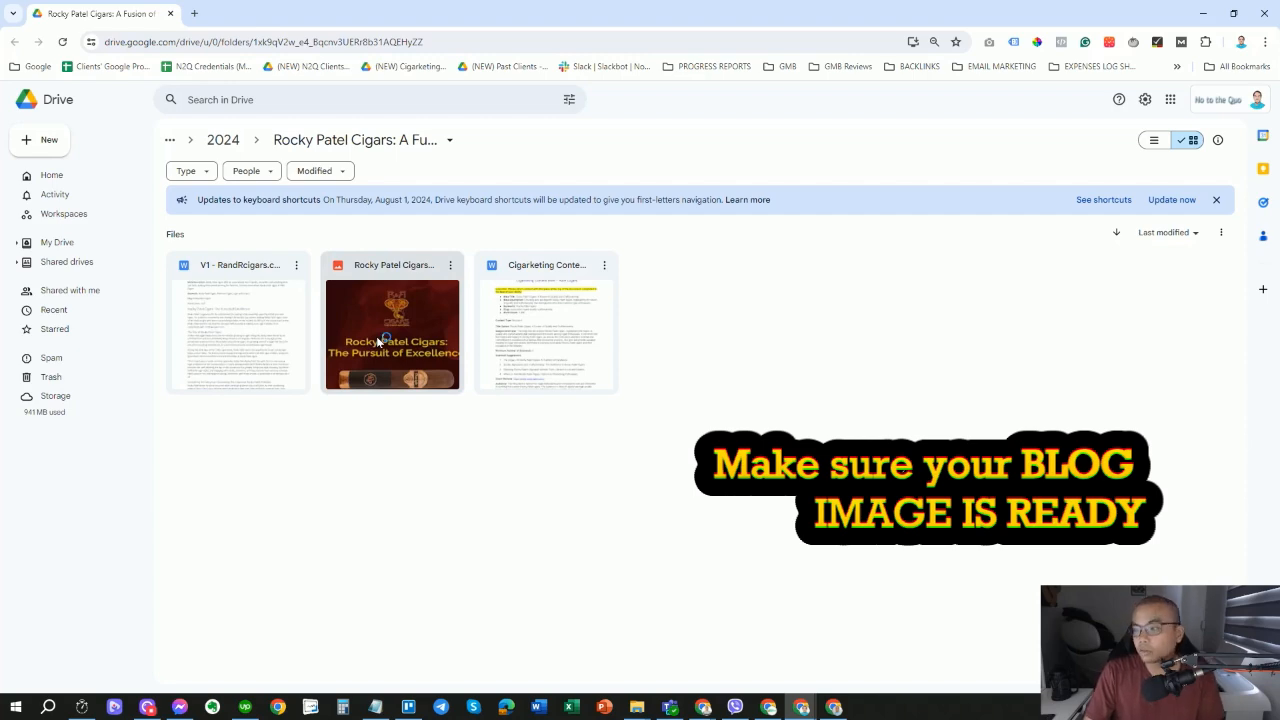
pyautogui.doubleClick(378, 340)
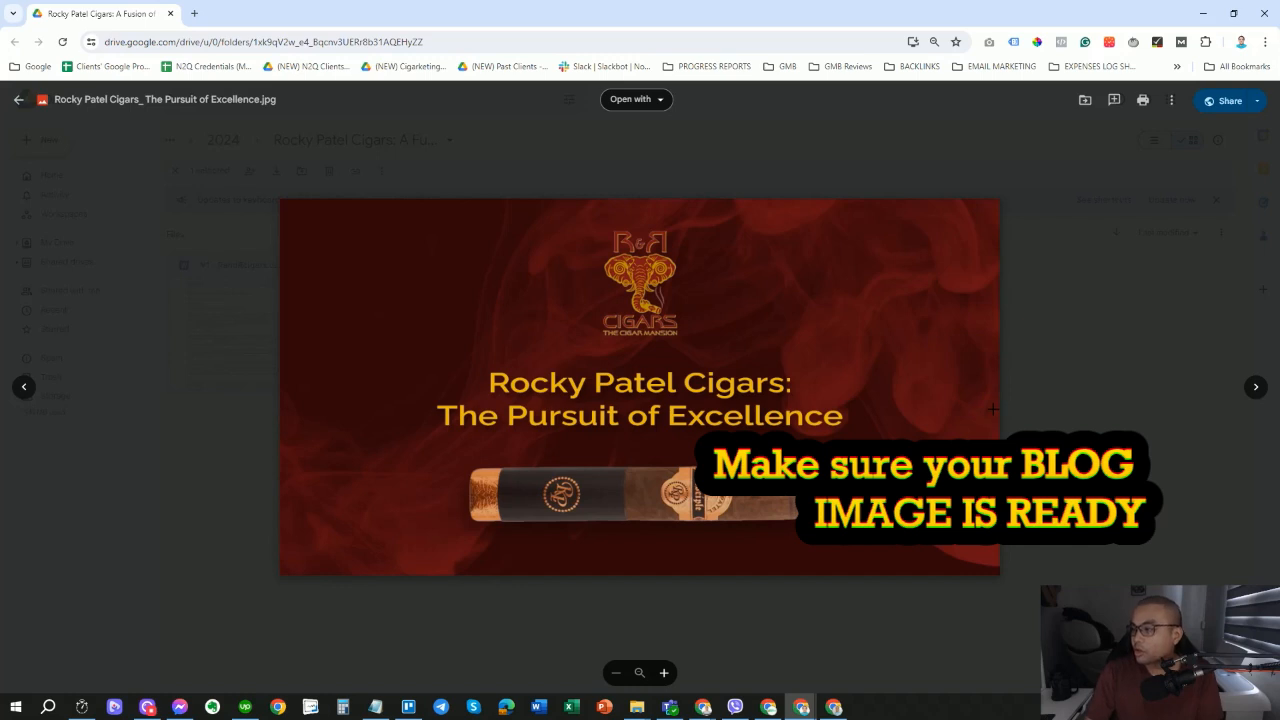
# Close the image preview and go to tinyjpg.com through a web search for 'tinyjpg'.
pyautogui.click(225, 313)
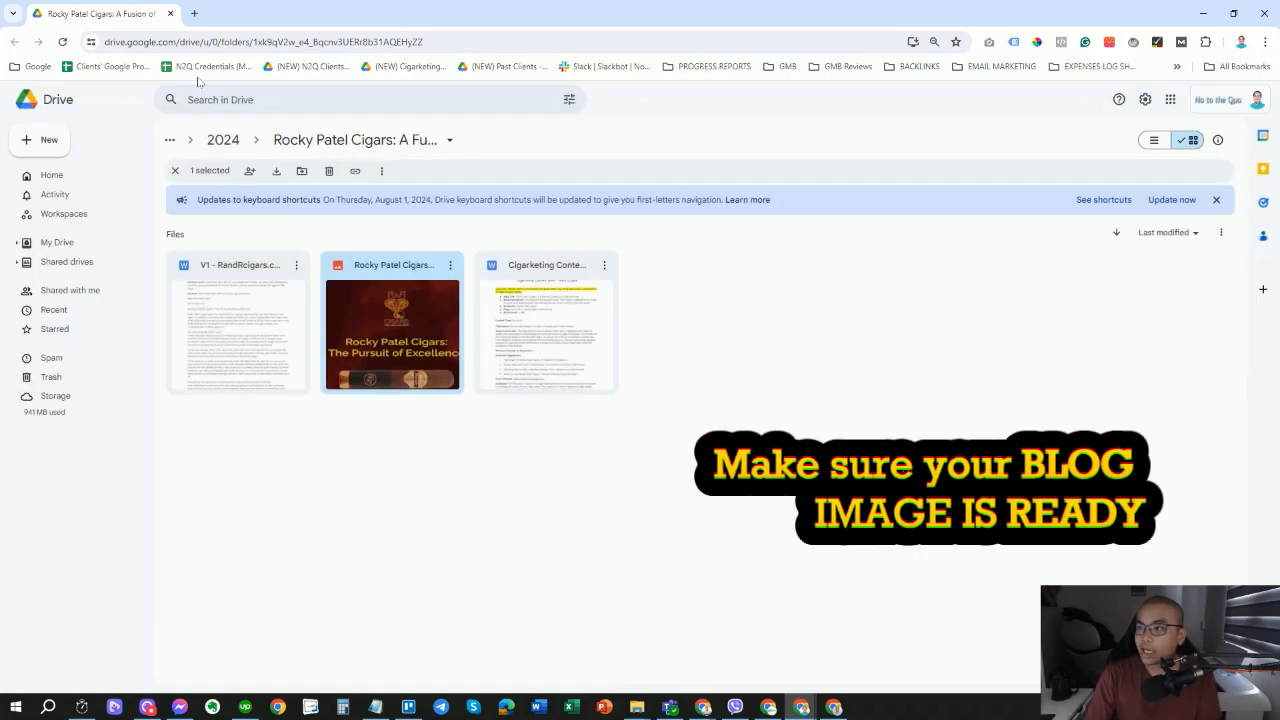
pyautogui.click(194, 13)
pyautogui.write('tinyjpg')
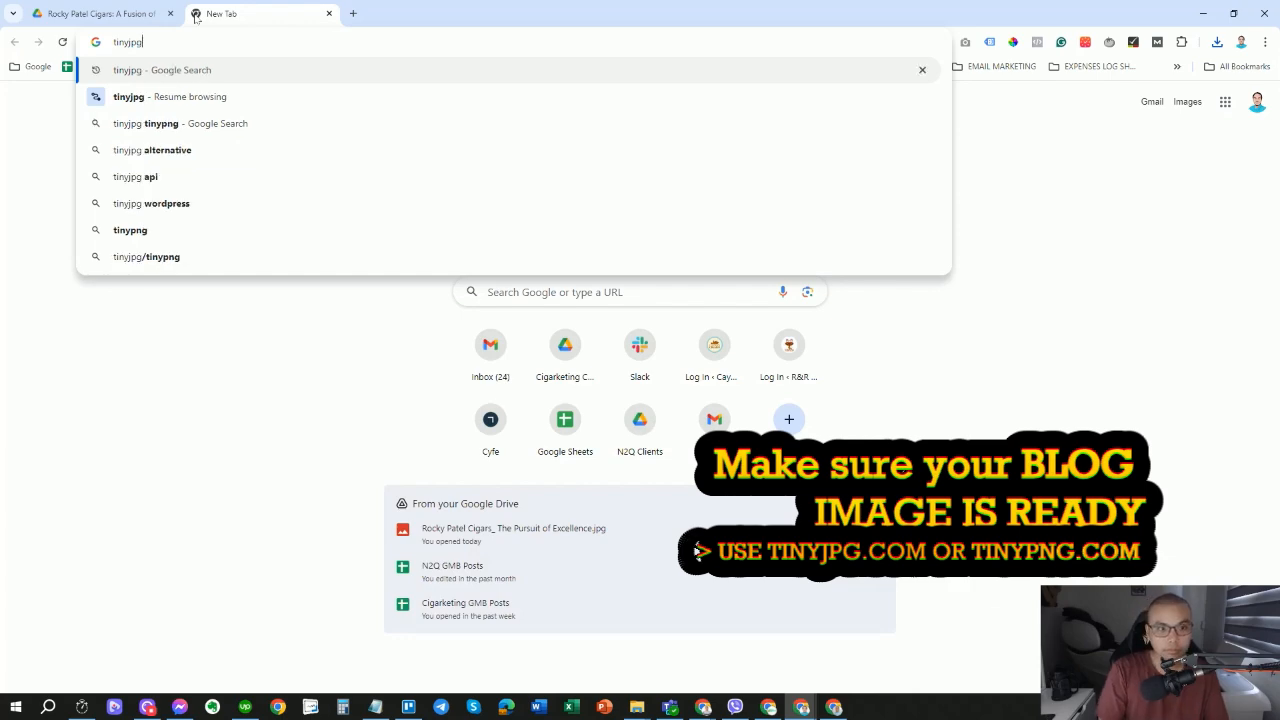
pyautogui.press('Return')
pyautogui.click(305, 258)
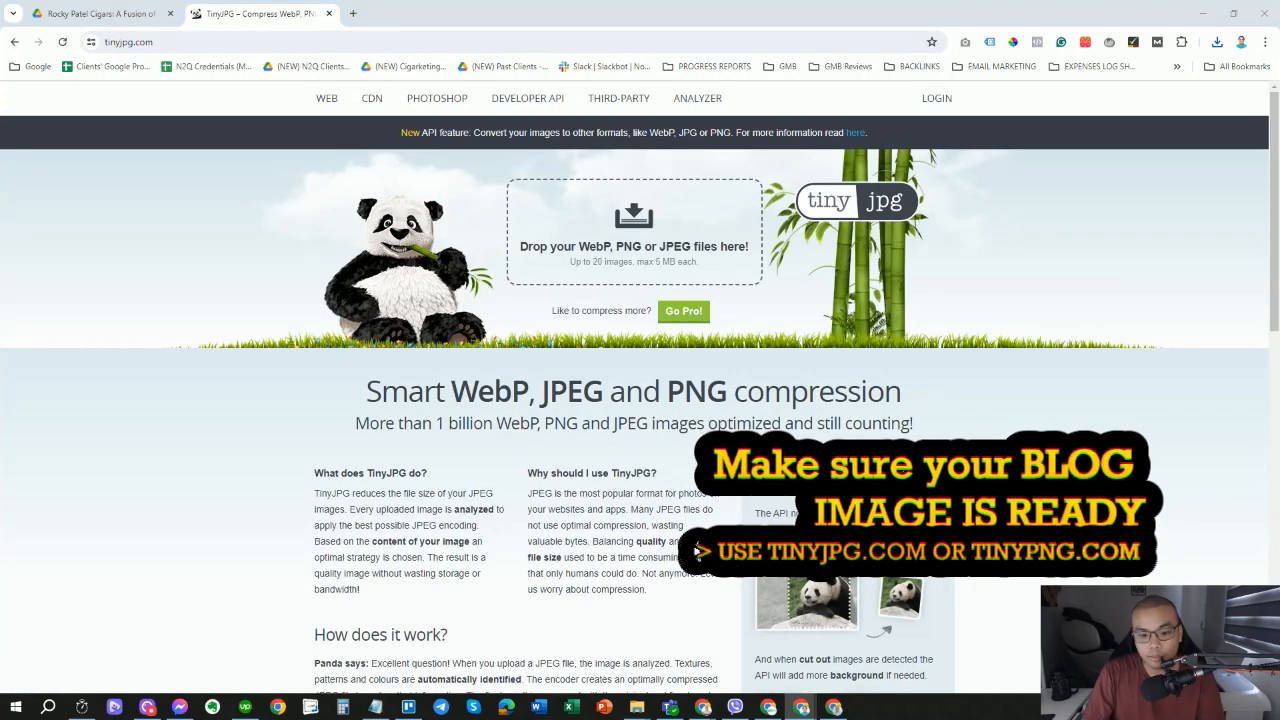
# Compress the Rocky Patel Cigars image from 259.3 KB to 75.5 KB and download the copy.
pyautogui.click(637, 707)
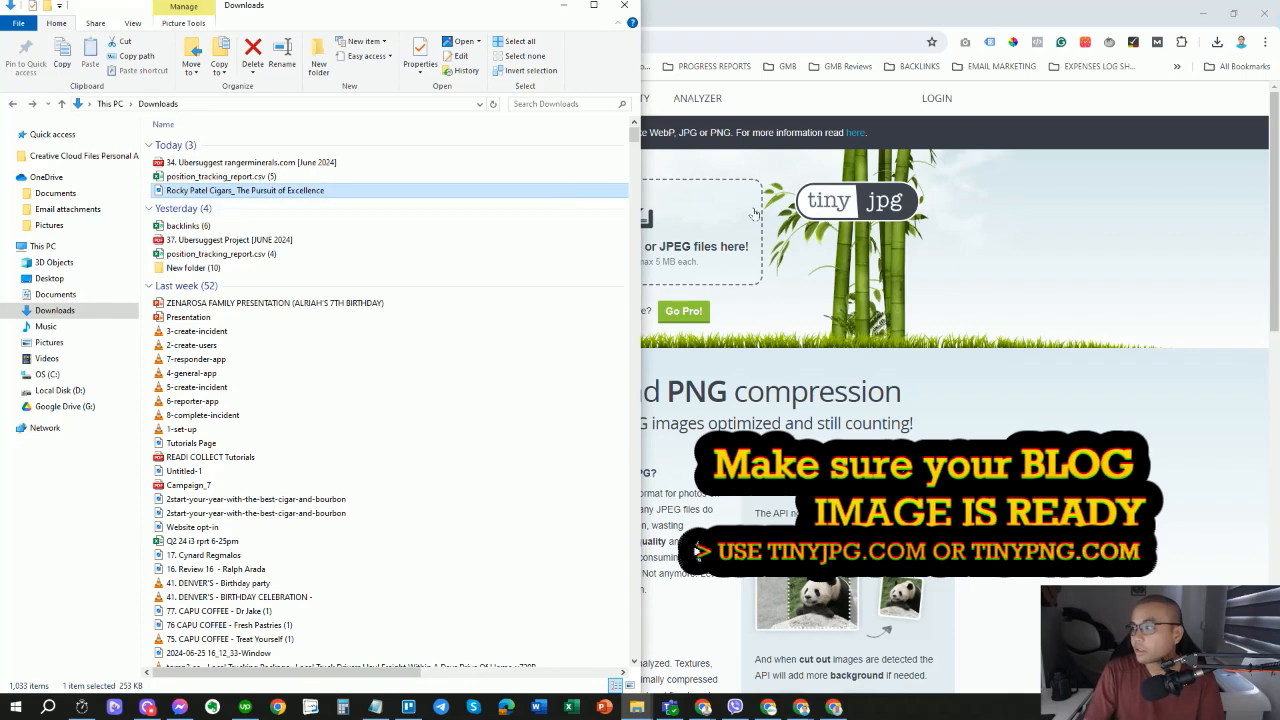
pyautogui.moveTo(373, 195); pyautogui.dragTo(693, 218)
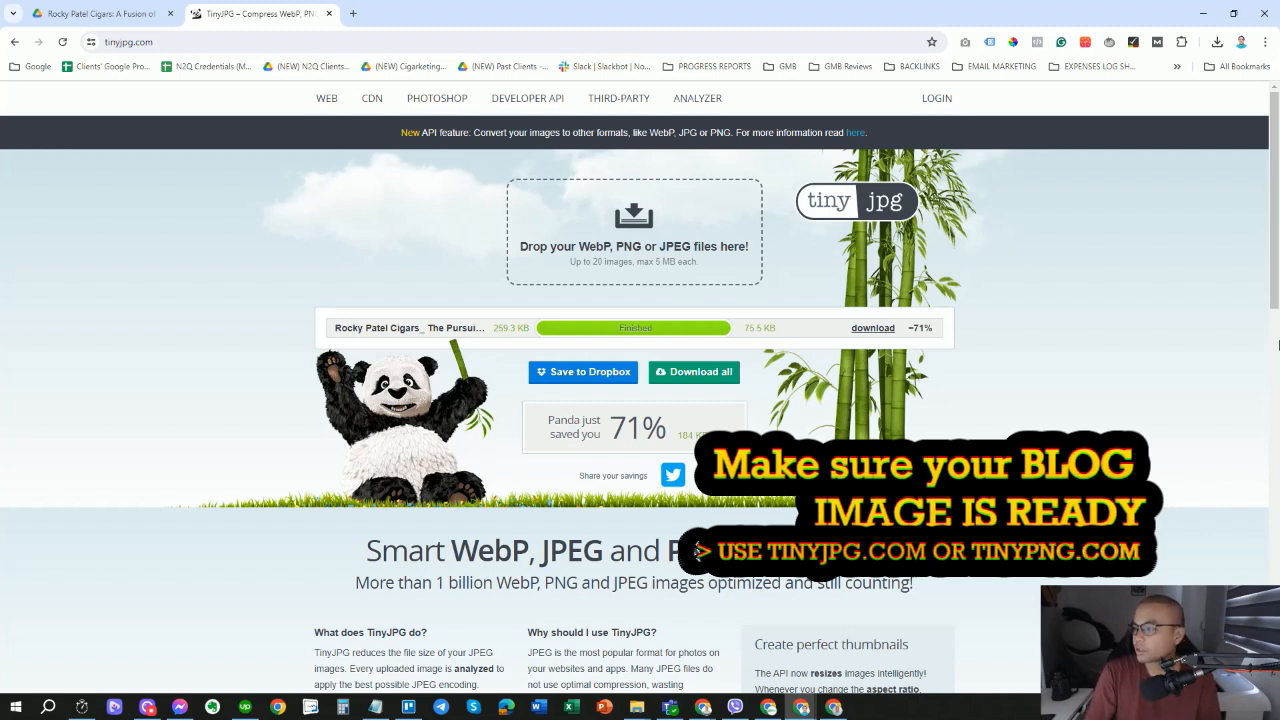
pyautogui.click(875, 328)
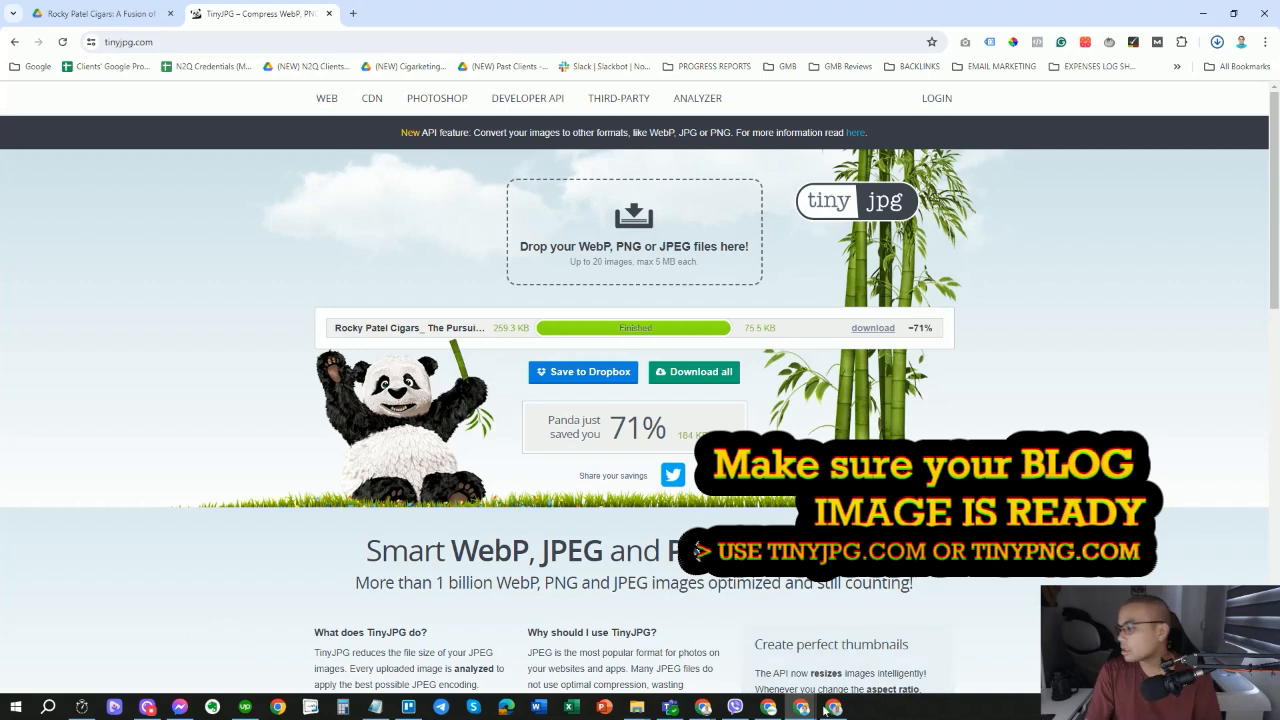
pyautogui.click(637, 707)
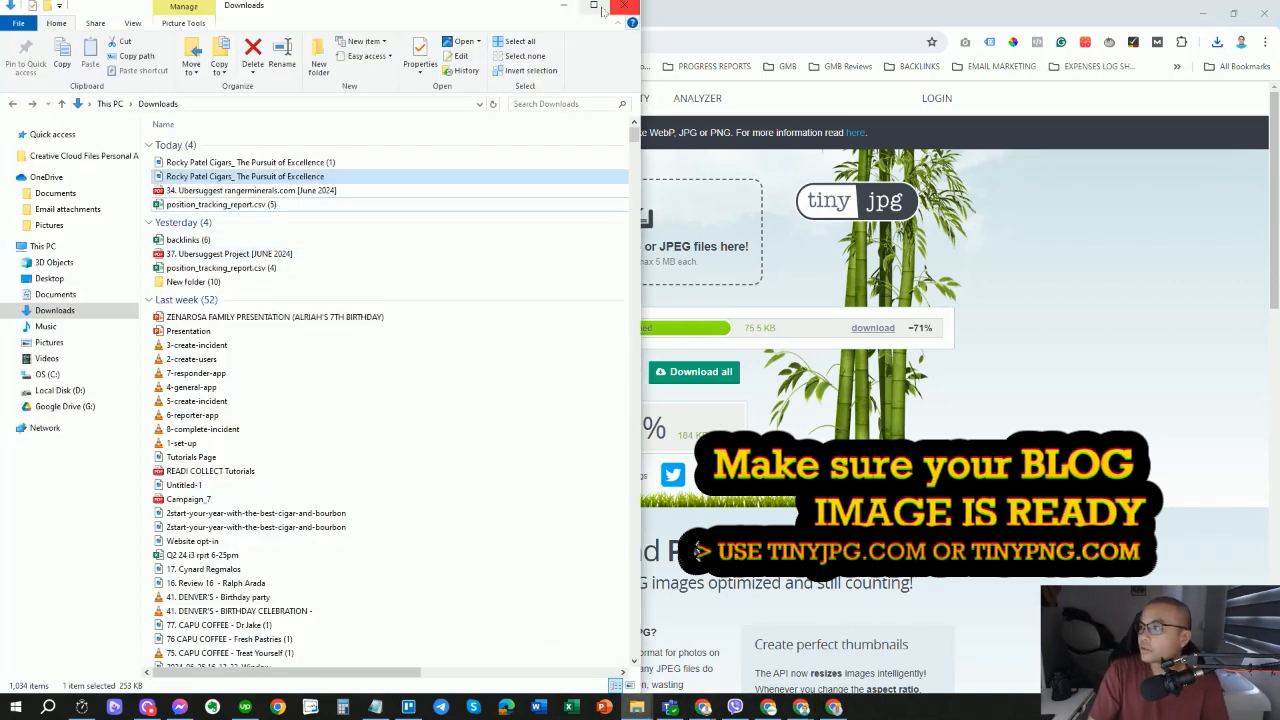
# Delete the 254 KB original Rocky Patel Cigars image from Downloads.
pyautogui.moveTo(640, 163); pyautogui.dragTo(1024, 170)
pyautogui.click(916, 168)
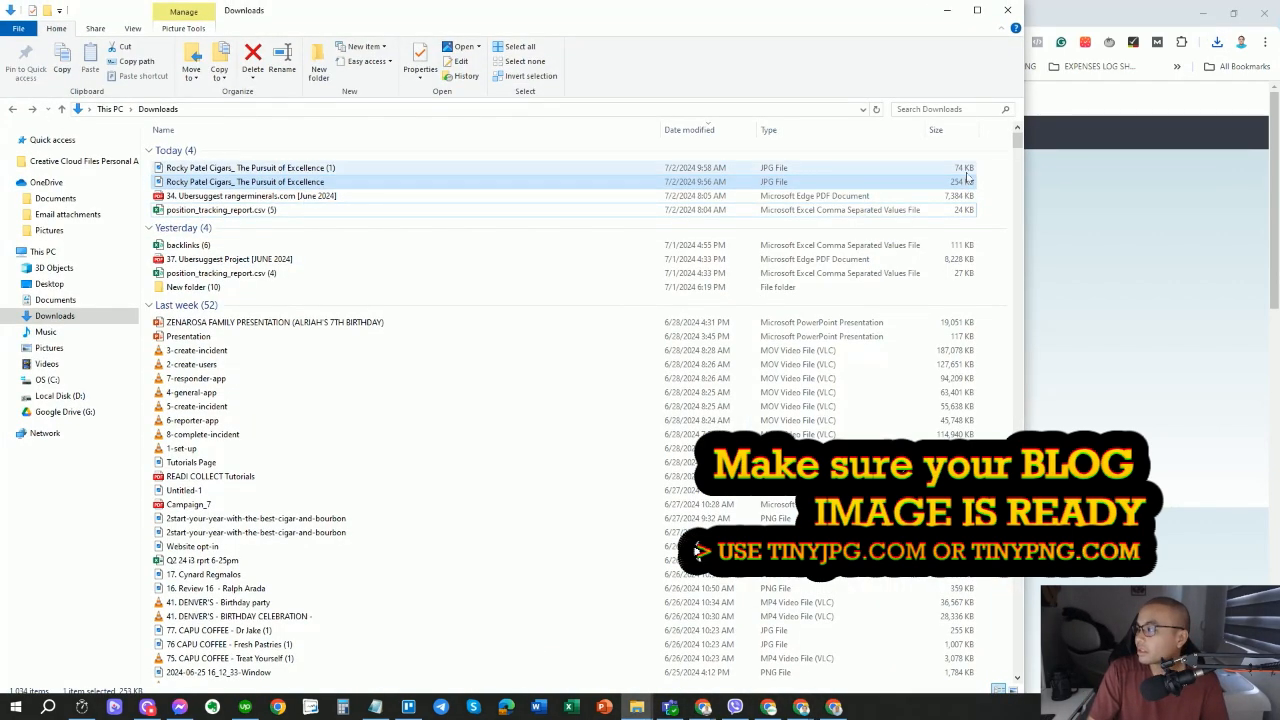
pyautogui.click(914, 184)
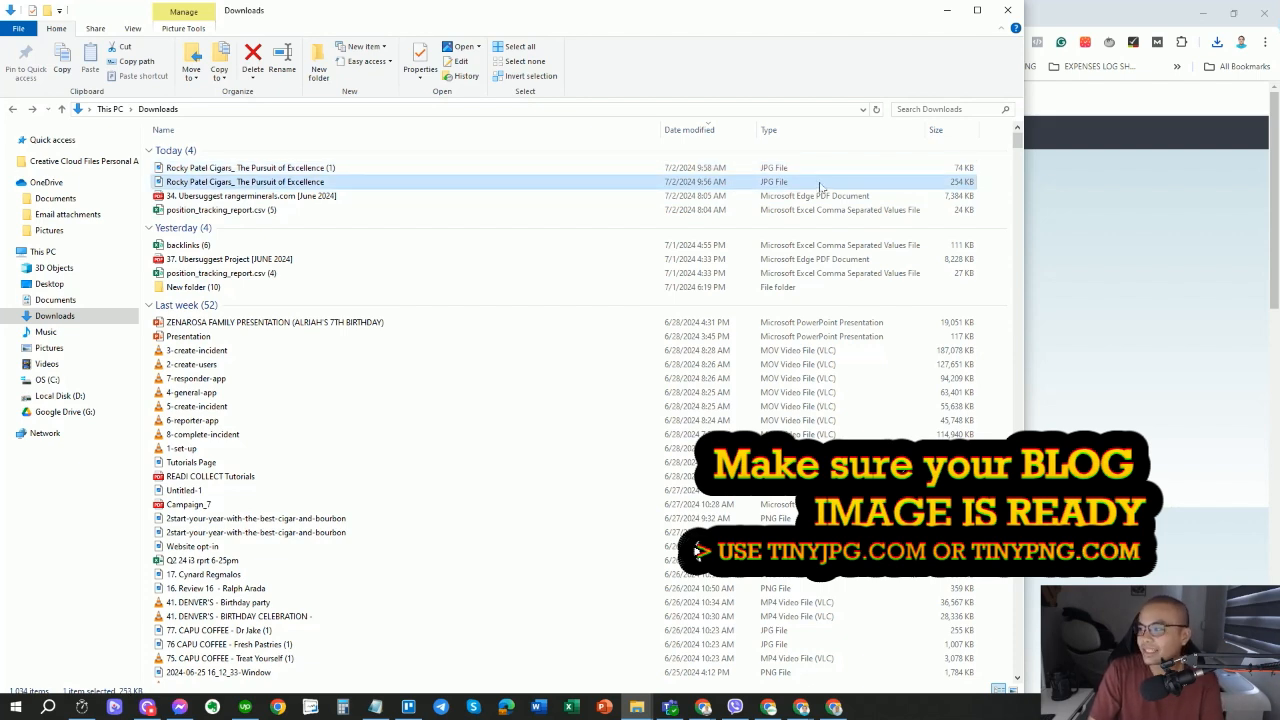
pyautogui.press('Delete')
# Rename the 74 KB compressed copy to remove its ' (1)' suffix.
pyautogui.click(323, 169)
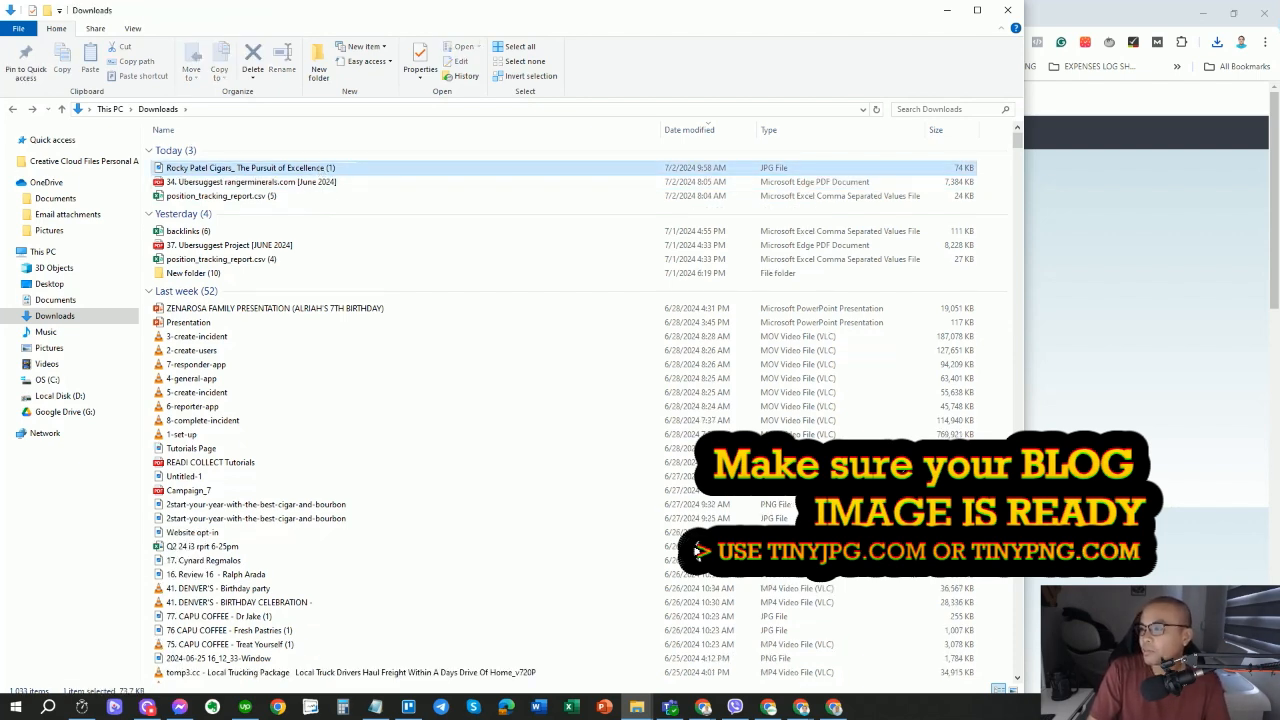
pyautogui.press('F2')
pyautogui.moveTo(325, 168); pyautogui.dragTo(366, 174)
pyautogui.press('BackSpace')
pyautogui.press('Return')
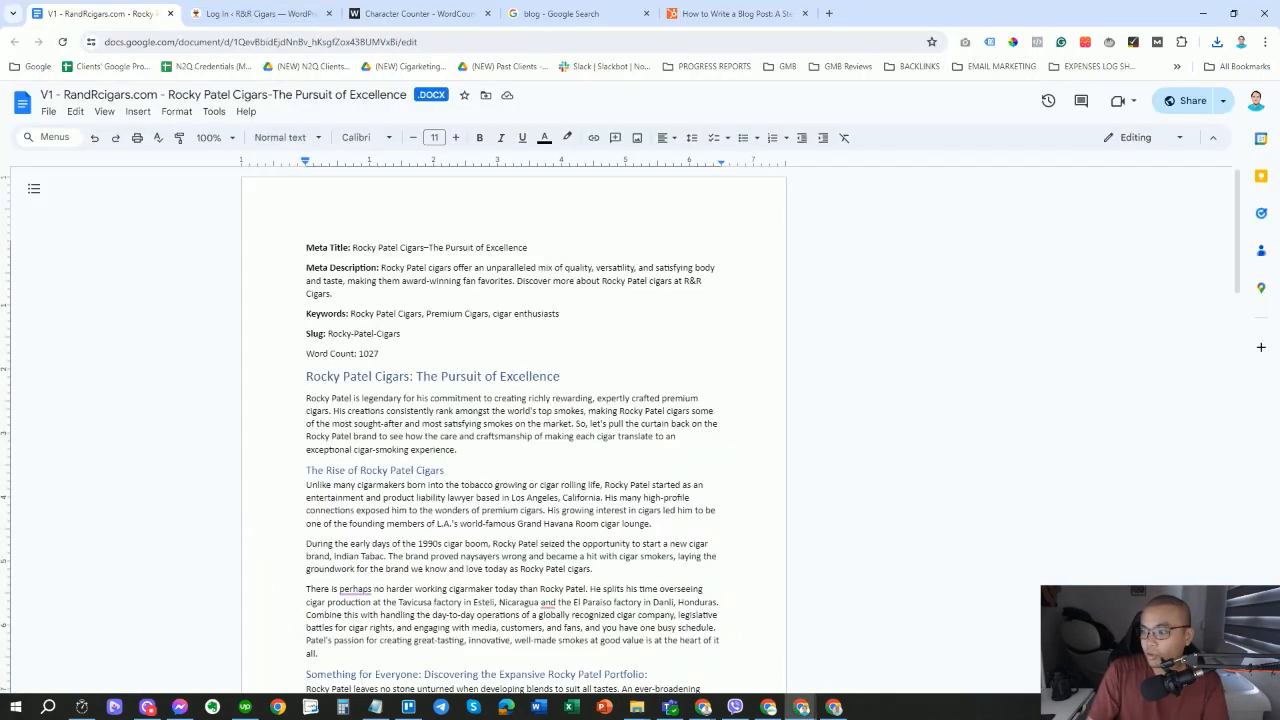
# Select the article in Google Docs from its title to the document's end.
pyautogui.moveTo(306, 376); pyautogui.dragTo(318, 653)
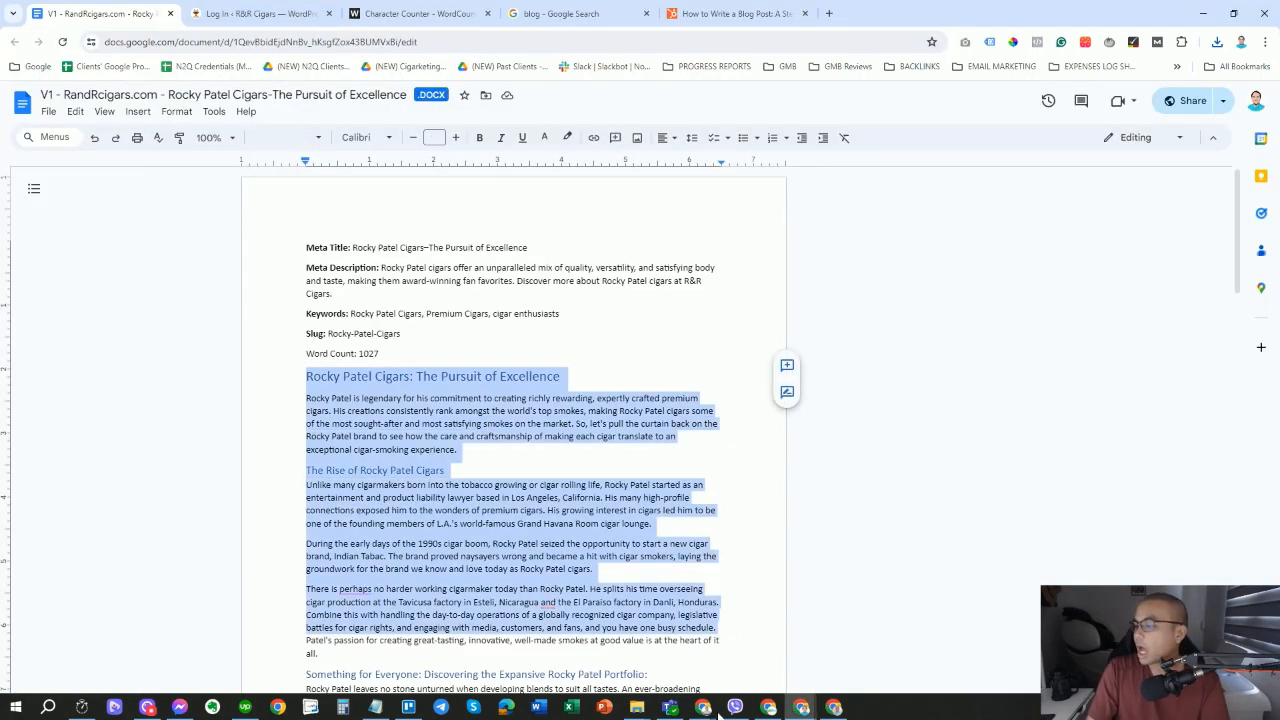
pyautogui.moveTo(636, 707)
pyautogui.click(580, 648)
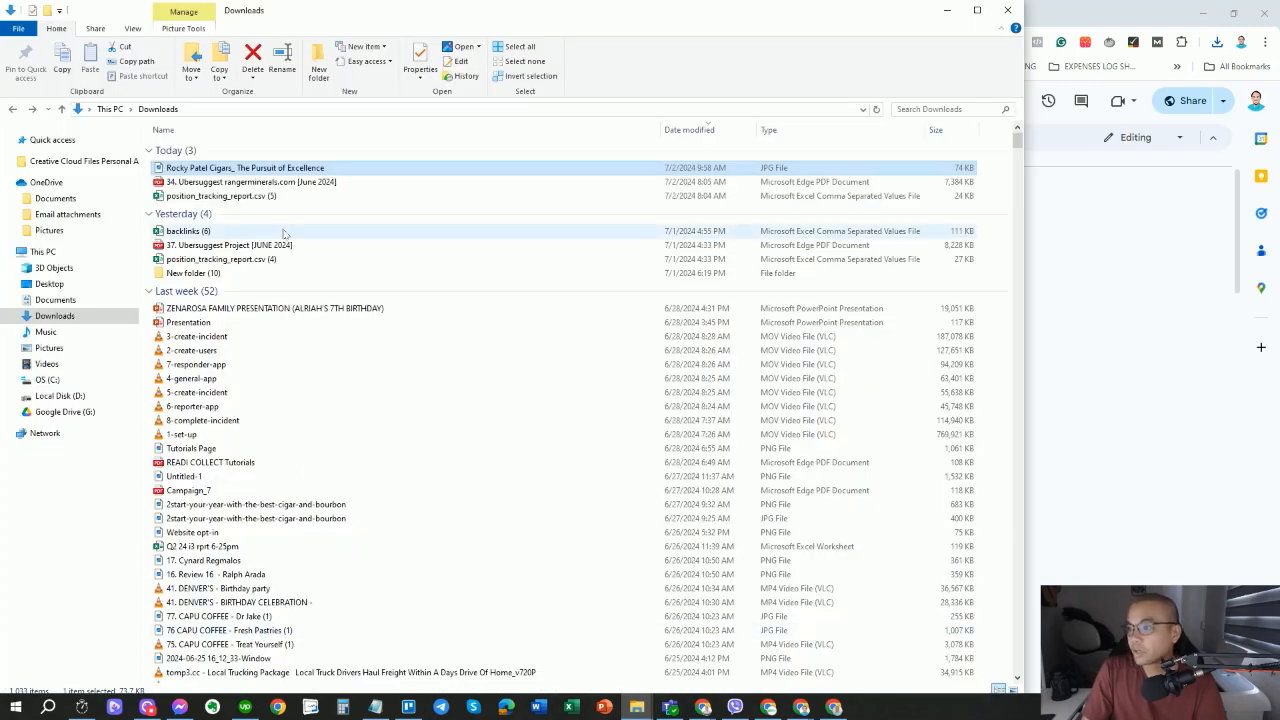
pyautogui.click(1120, 5)
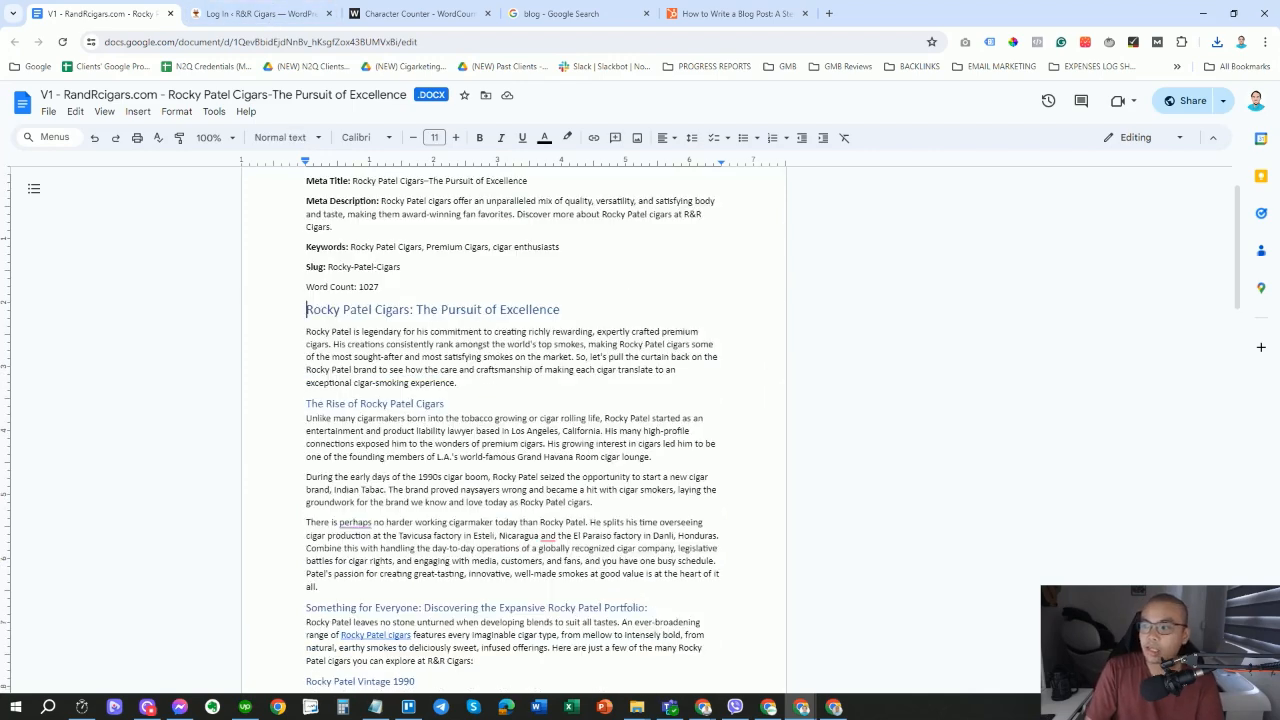
pyautogui.hotkey('ctrl', 'shift', 'Down')
pyautogui.hotkey('ctrl', 'shift', 'Down')
pyautogui.hotkey('ctrl', 'shift', 'Down')
pyautogui.hotkey('ctrl', 'shift', 'Down')
pyautogui.hotkey('ctrl', 'shift', 'Down')
pyautogui.hotkey('ctrl', 'shift', 'Down')
pyautogui.hotkey('ctrl', 'shift', 'Down')
pyautogui.hotkey('ctrl', 'shift', 'Down')
pyautogui.hotkey('ctrl', 'shift', 'Down')
pyautogui.hotkey('ctrl', 'shift', 'Down')
pyautogui.hotkey('ctrl', 'shift', 'Down')
pyautogui.hotkey('ctrl', 'shift', 'Down')
pyautogui.hotkey('ctrl', 'shift', 'Down')
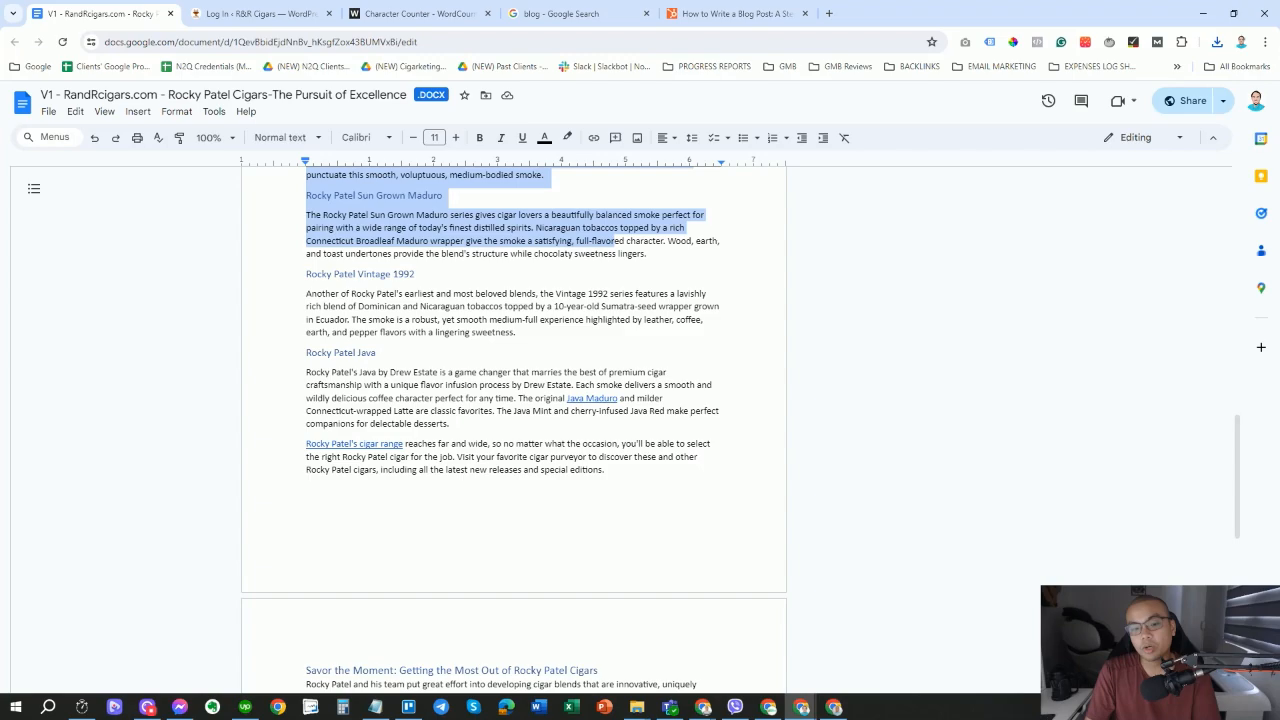
pyautogui.hotkey('ctrl', 'shift', 'Down')
pyautogui.hotkey('ctrl', 'shift', 'Down')
pyautogui.hotkey('ctrl', 'shift', 'Down')
pyautogui.hotkey('ctrl', 'shift', 'Down')
pyautogui.hotkey('ctrl', 'shift', 'Down')
pyautogui.hotkey('ctrl', 'shift', 'Down')
pyautogui.hotkey('ctrl', 'shift', 'Down')
pyautogui.hotkey('ctrl', 'shift', 'Down')
pyautogui.hotkey('ctrl', 'shift', 'Down')
pyautogui.hotkey('ctrl', 'shift', 'Down')
pyautogui.hotkey('ctrl', 'shift', 'Down')
pyautogui.hotkey('ctrl', 'shift', 'Down')
pyautogui.hotkey('ctrl', 'shift', 'Down')
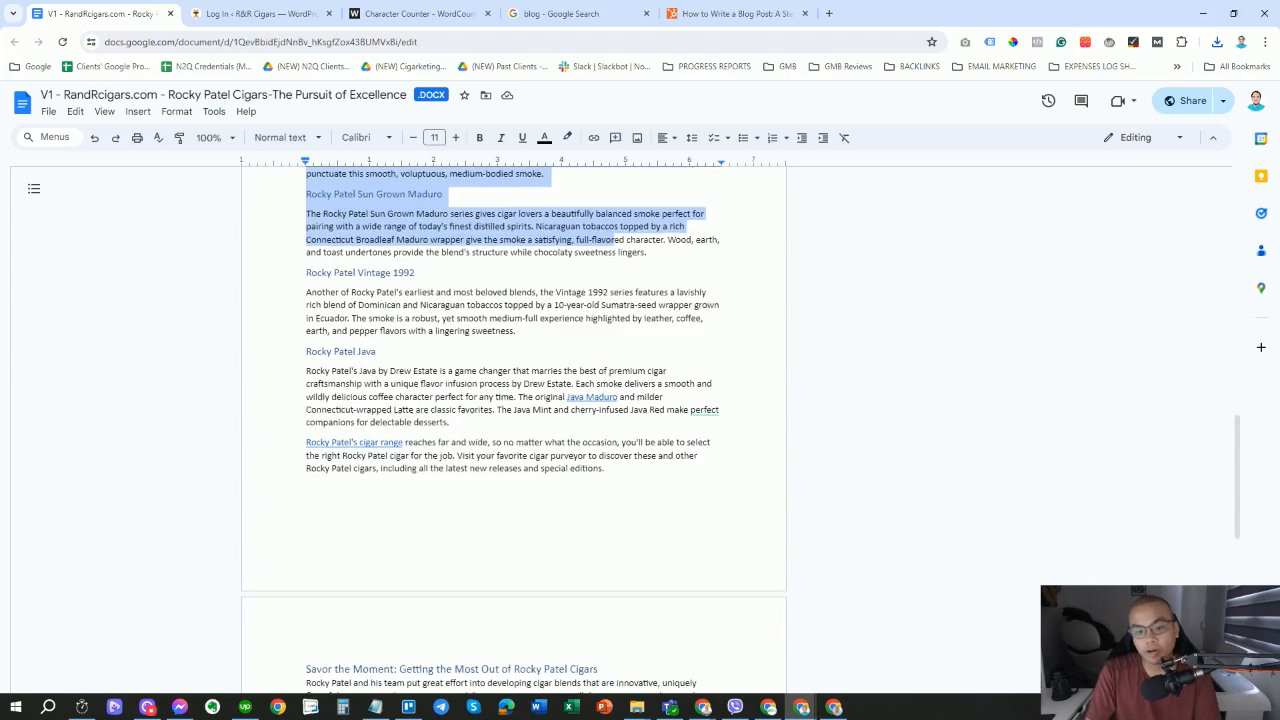
# Deselect the article text and switch to the R&R Cigars WordPress login tab.
pyautogui.scroll(15, 513, 420)
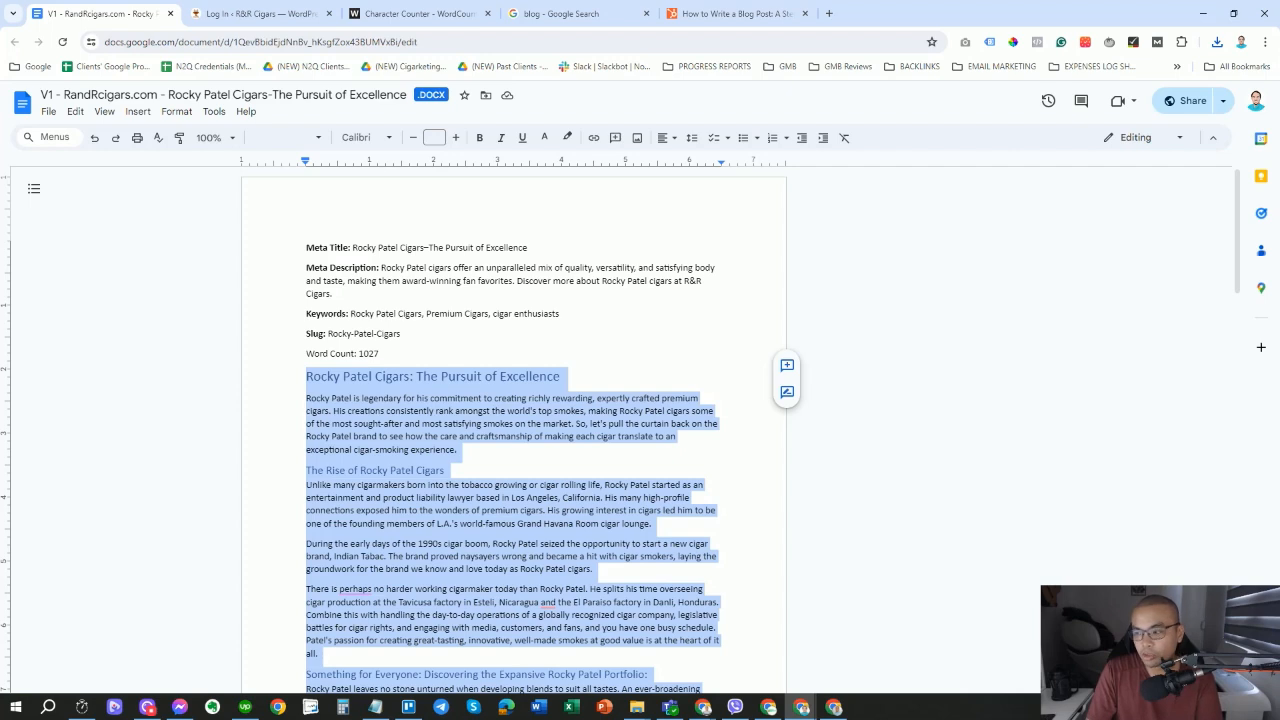
pyautogui.click(458, 450)
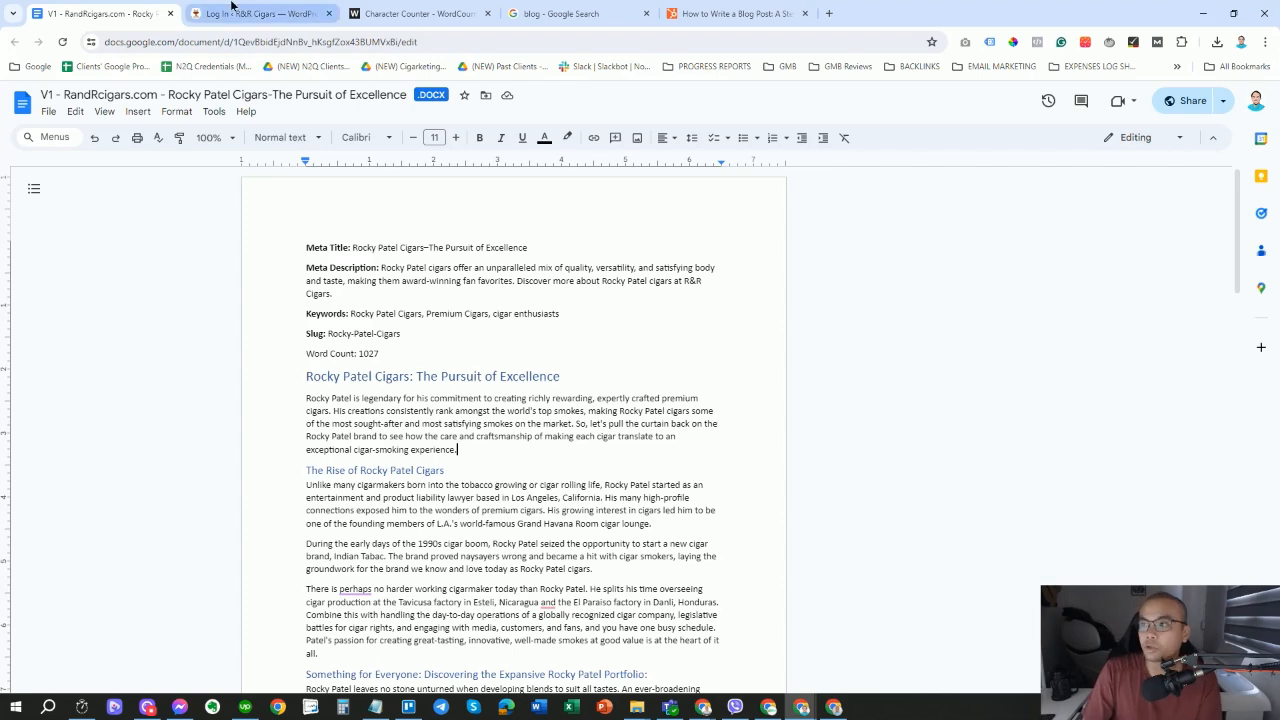
pyautogui.click(232, 10)
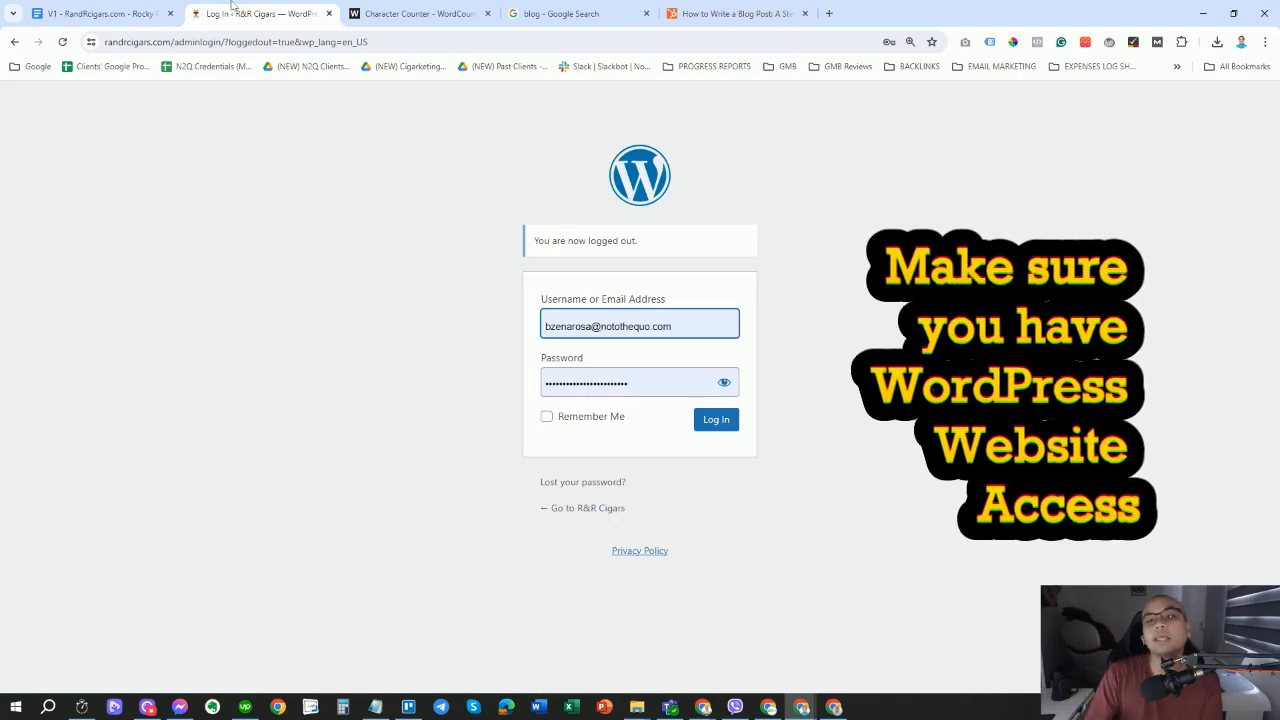
# Load the site's domain in a new tab and enter its login address.
pyautogui.click(173, 48)
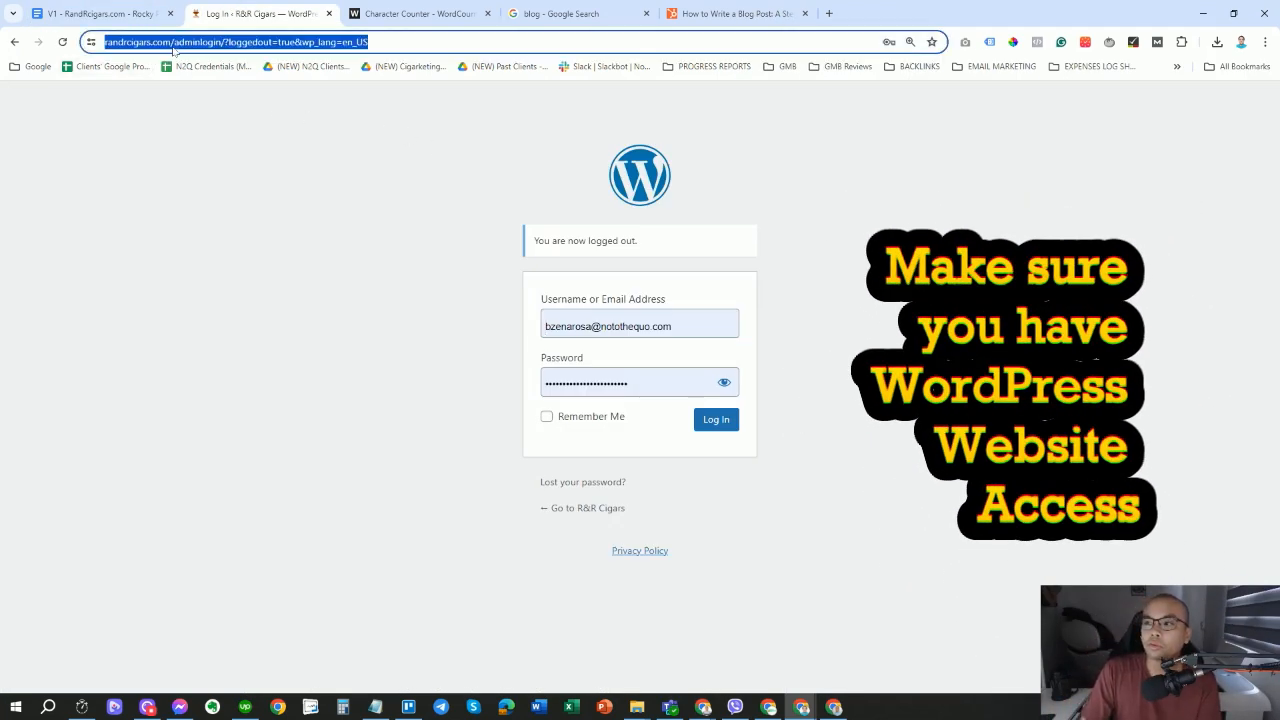
pyautogui.moveTo(224, 42); pyautogui.dragTo(40, 28)
pyautogui.hotkey('ctrl', 'c')
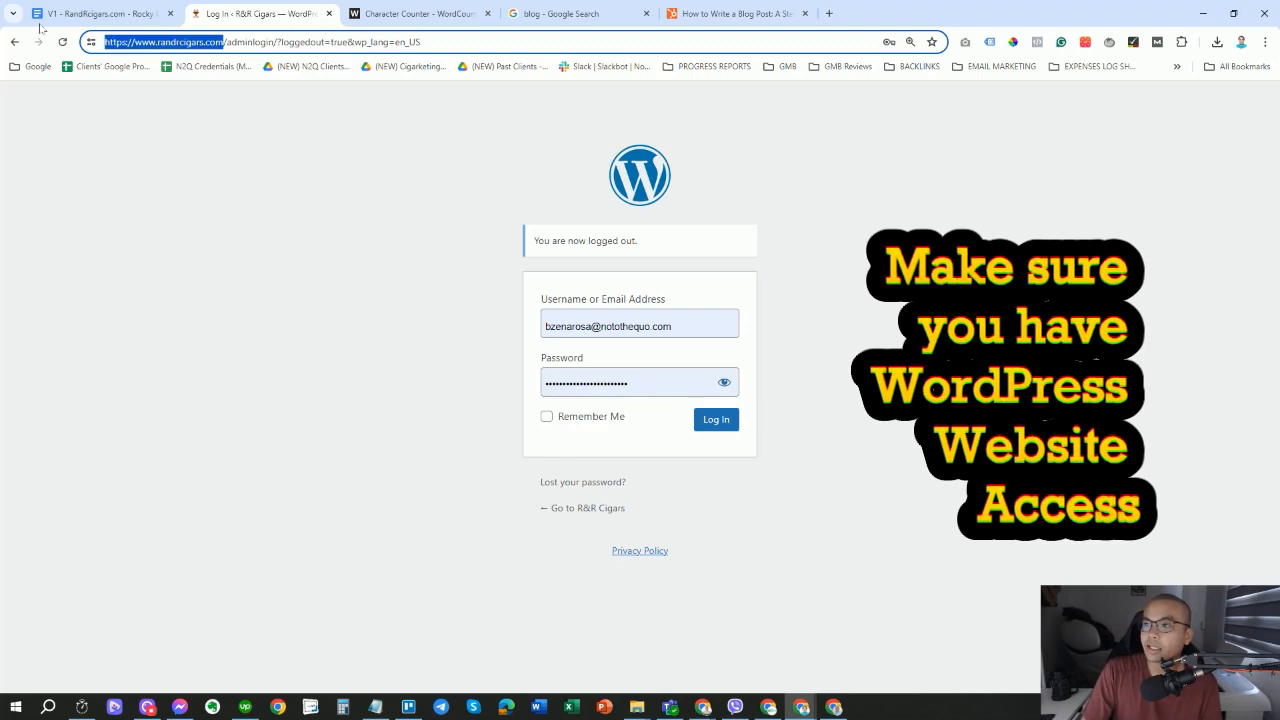
pyautogui.click(829, 13)
pyautogui.hotkey('ctrl', 'v')
pyautogui.press('Return')
pyautogui.click(228, 42)
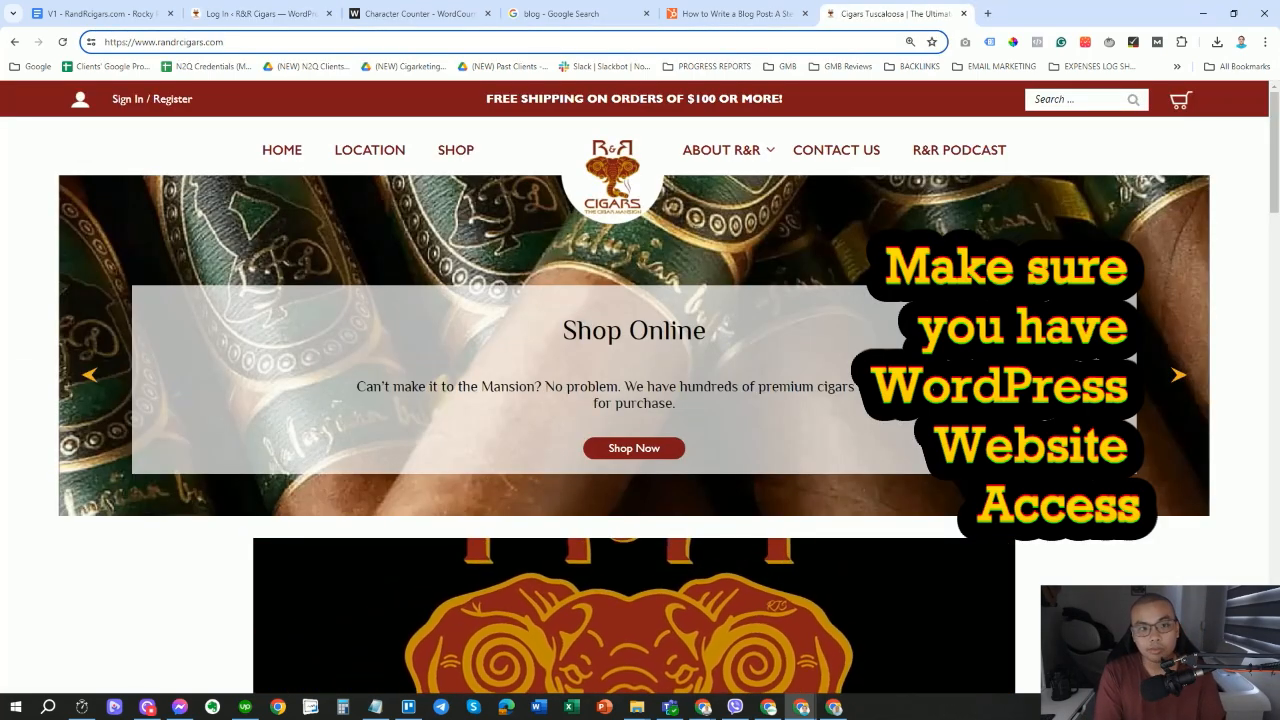
pyautogui.write('/')
pyautogui.write('wp')
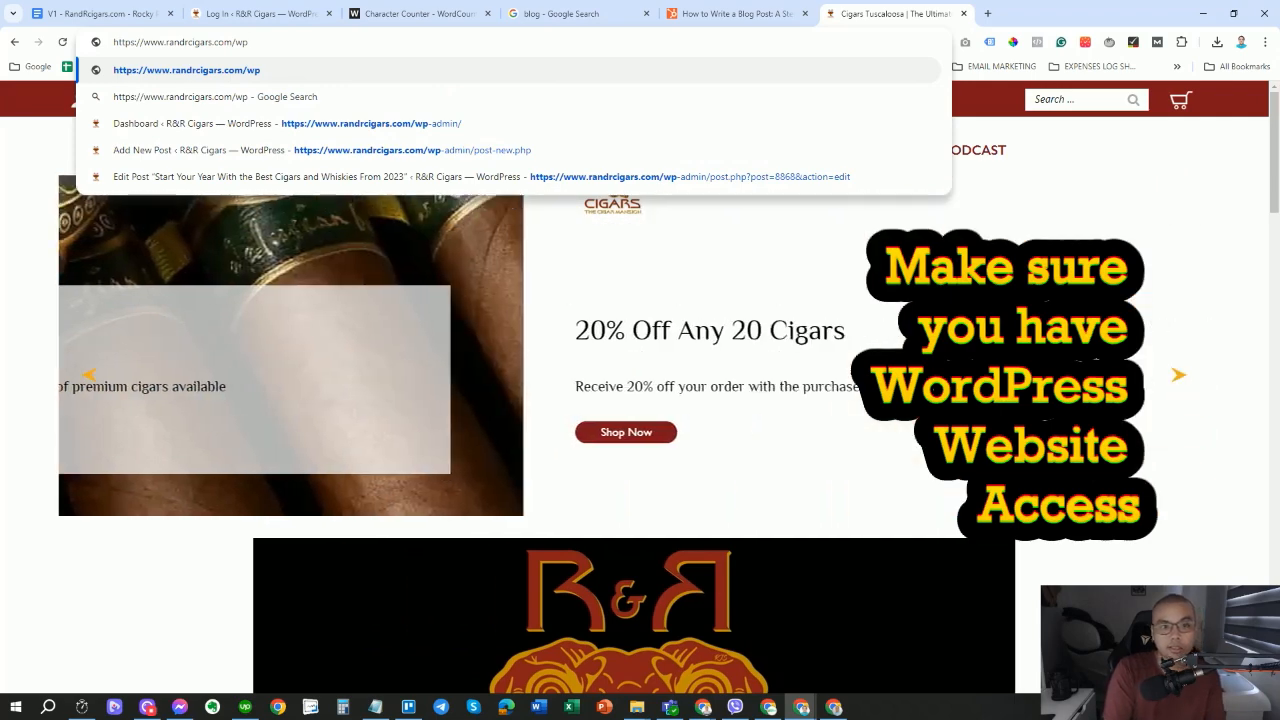
pyautogui.write('-admin')
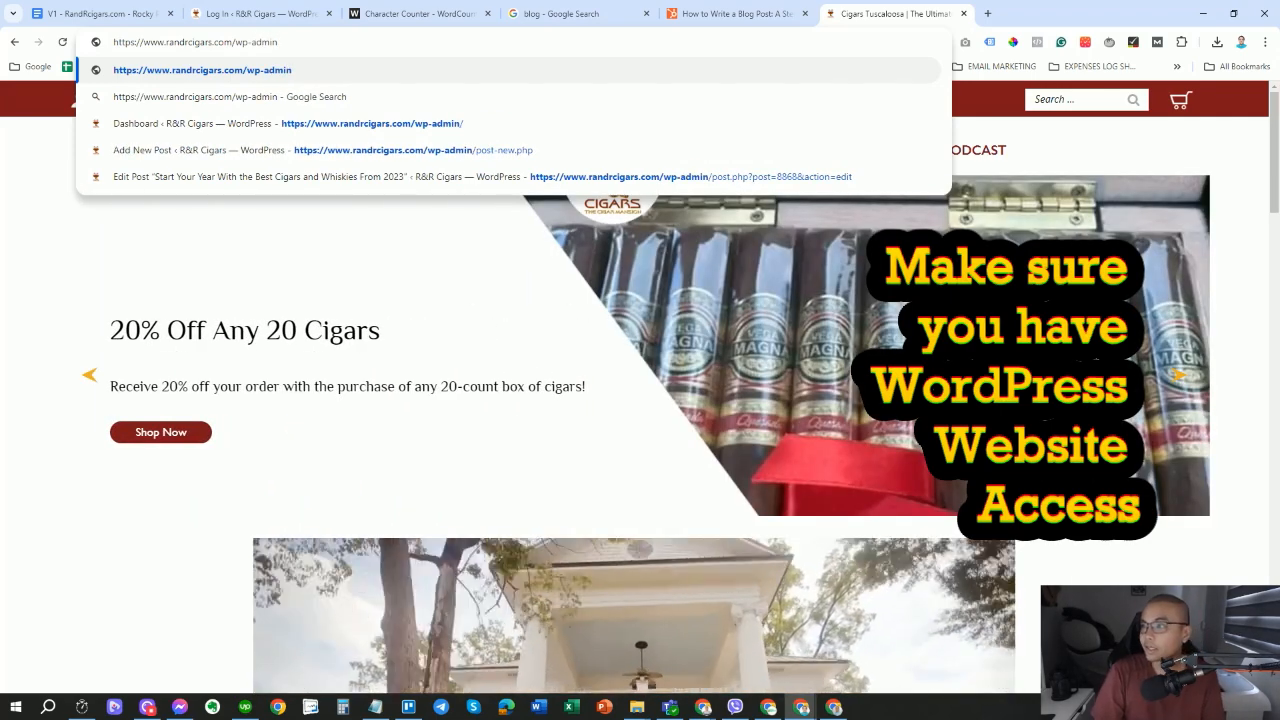
pyautogui.hotkey('ctrl', 'shift', 'Left')
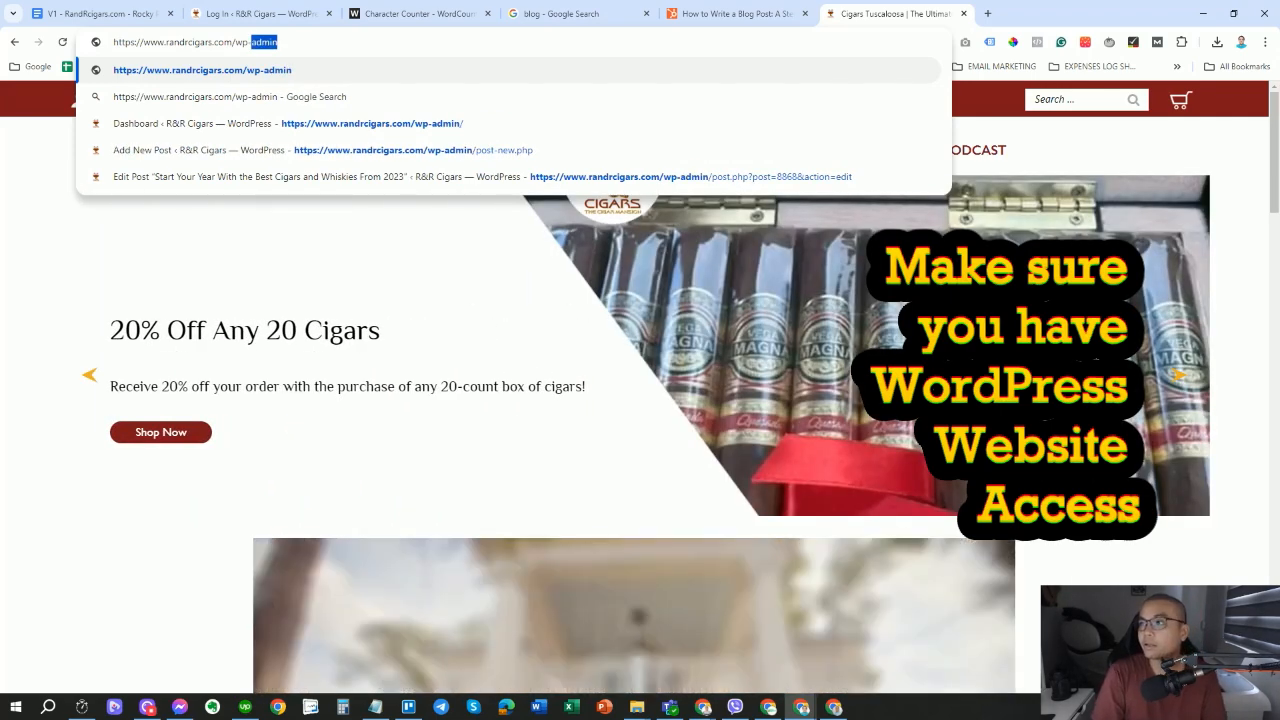
pyautogui.write('log')
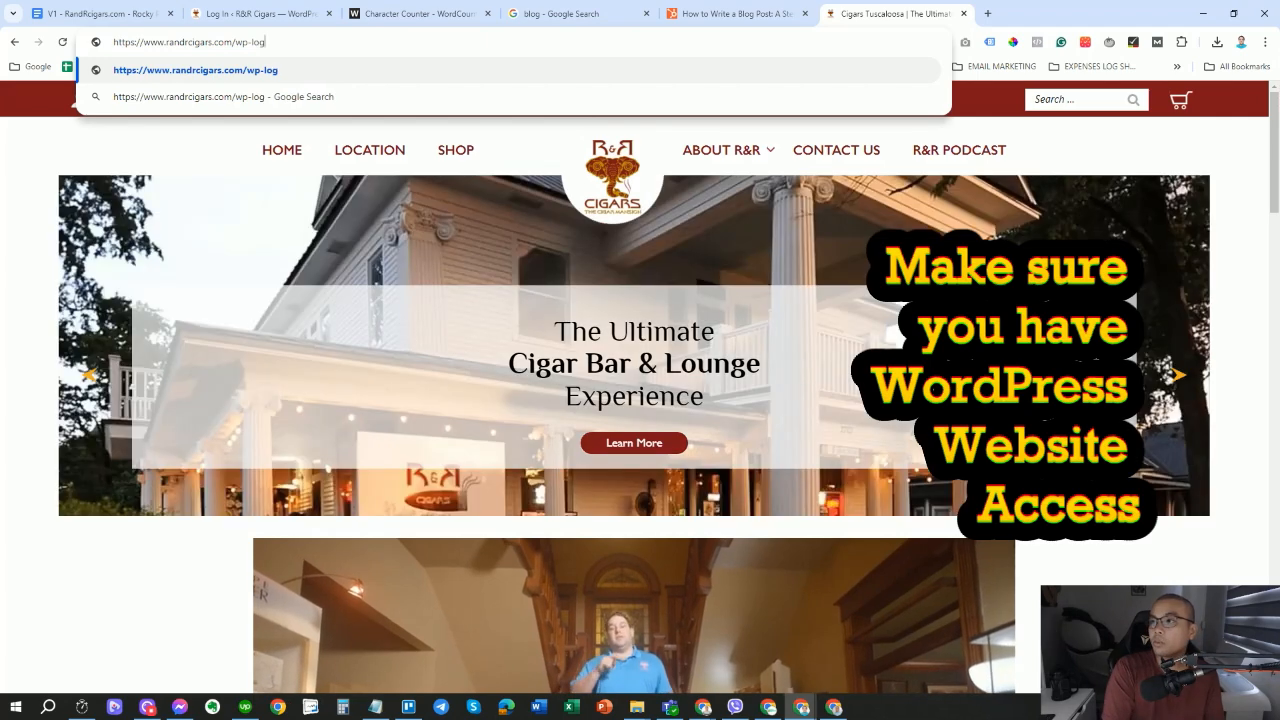
pyautogui.write('in')
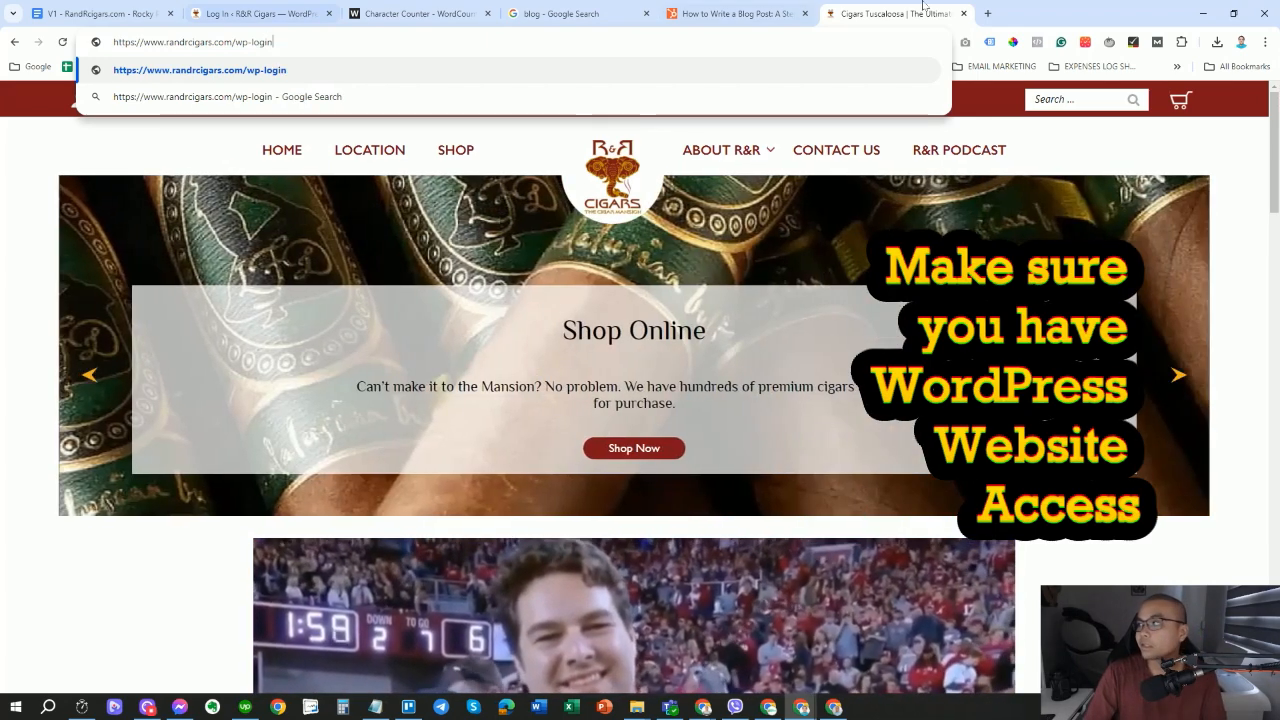
# Close the home page tab and return to the login page with saved credentials filled in.
pyautogui.click(964, 13)
pyautogui.click(261, 42)
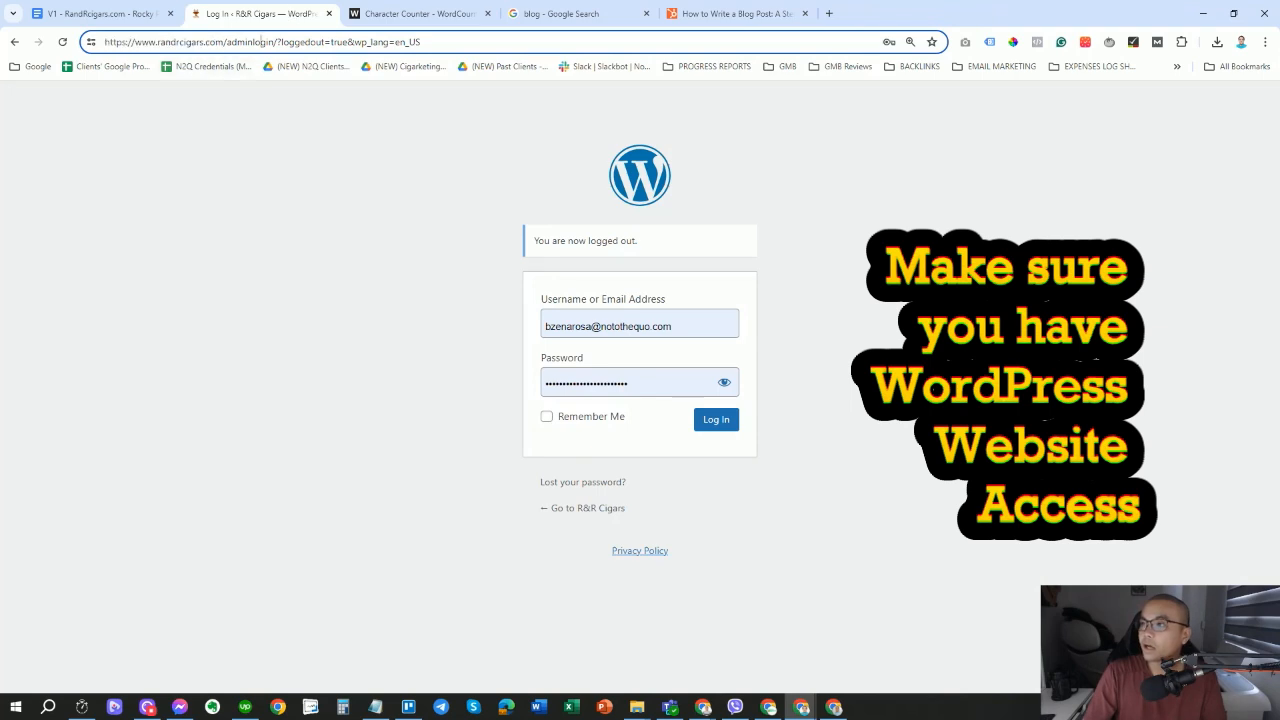
pyautogui.moveTo(231, 42); pyautogui.dragTo(274, 42)
pyautogui.click(285, 298)
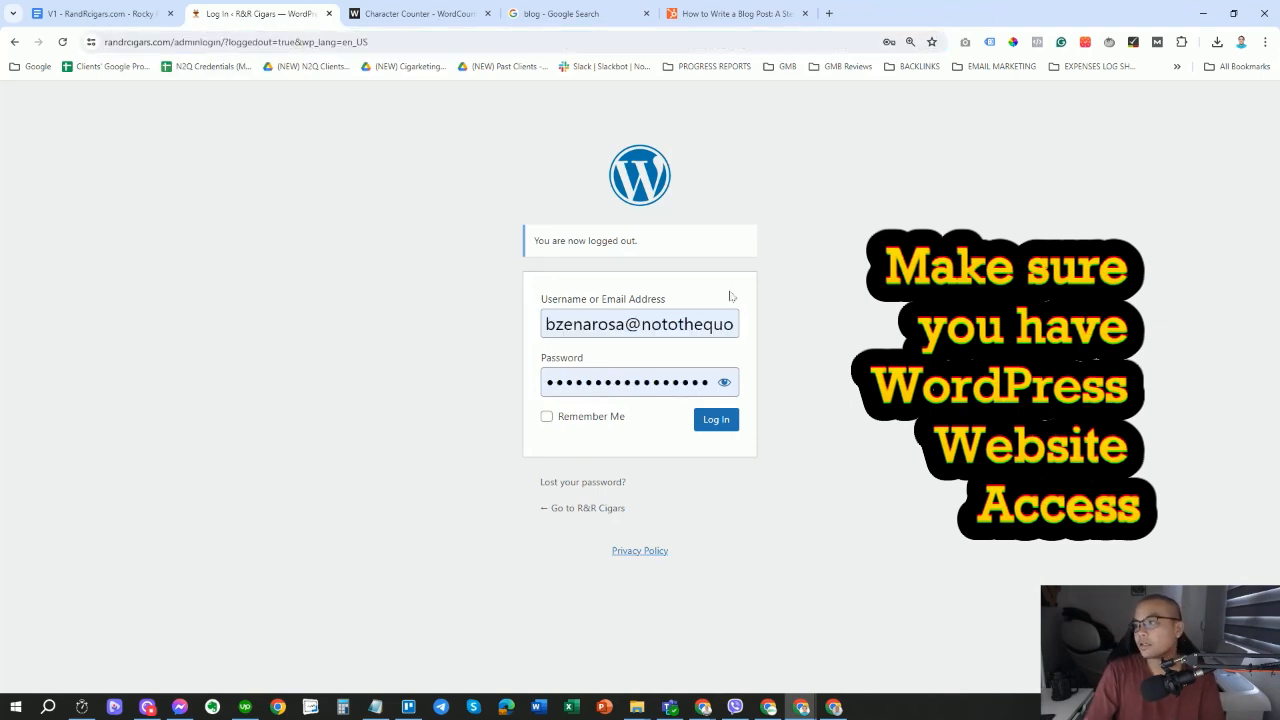
pyautogui.click(721, 422)
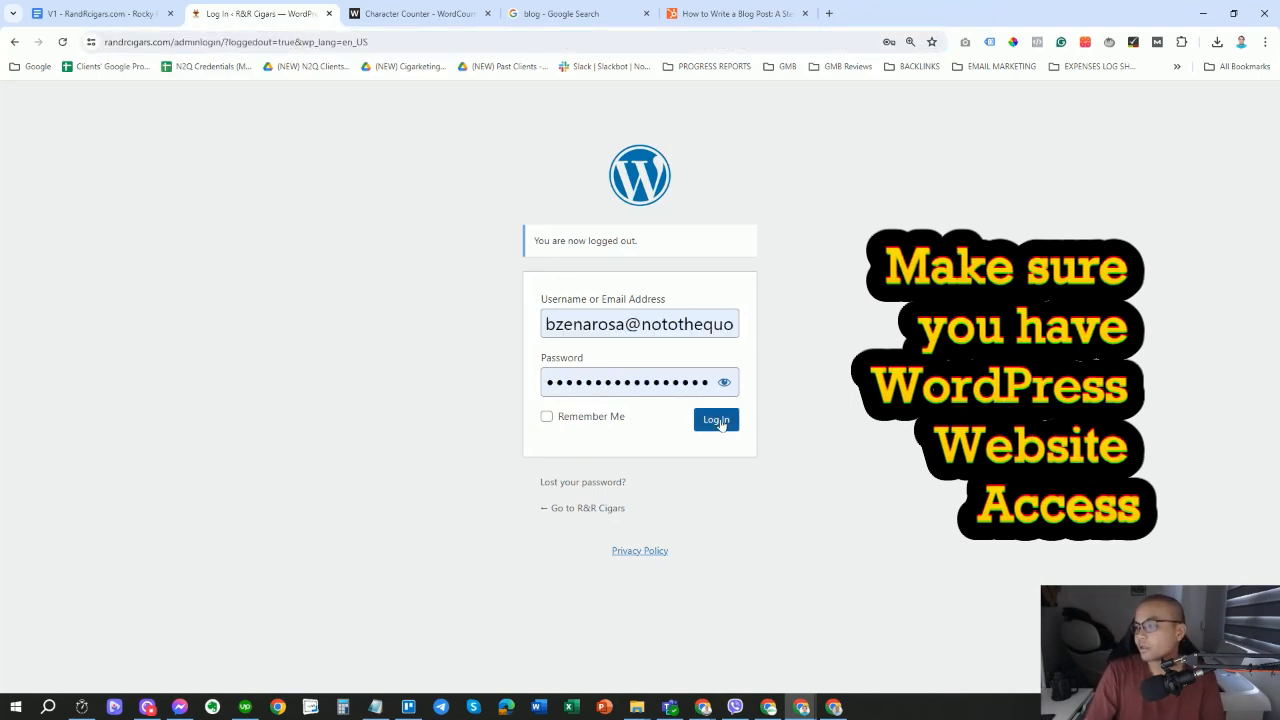
# Log in to the R&R Cigars dashboard and open All Posts, listing 14 published posts.
pyautogui.click(716, 428)
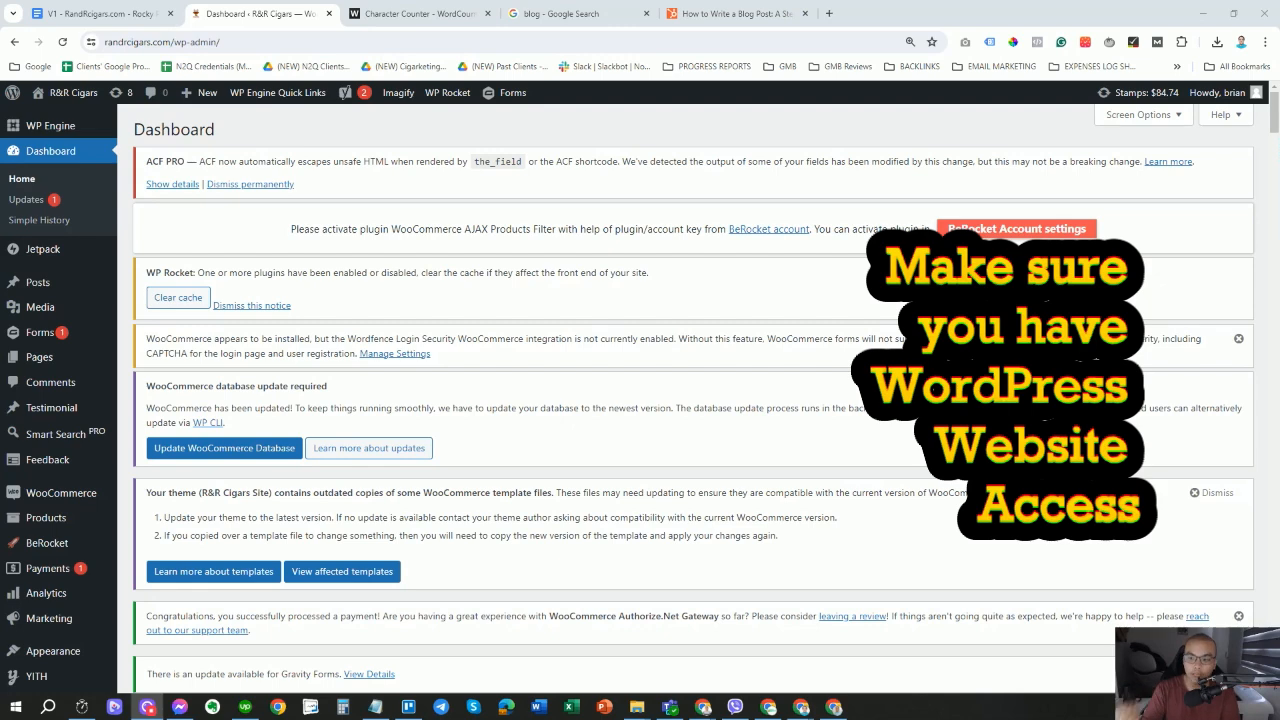
pyautogui.moveTo(42, 285)
pyautogui.click(170, 288)
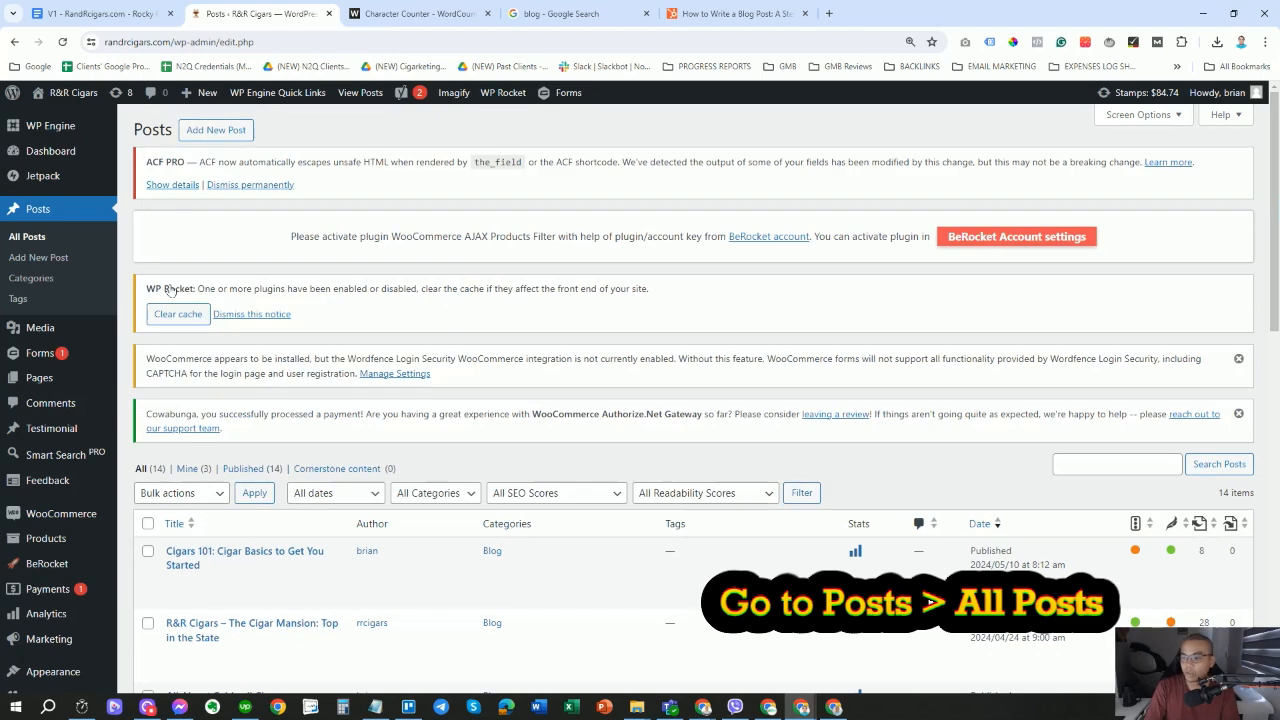
pyautogui.scroll(-5, 538, 335)
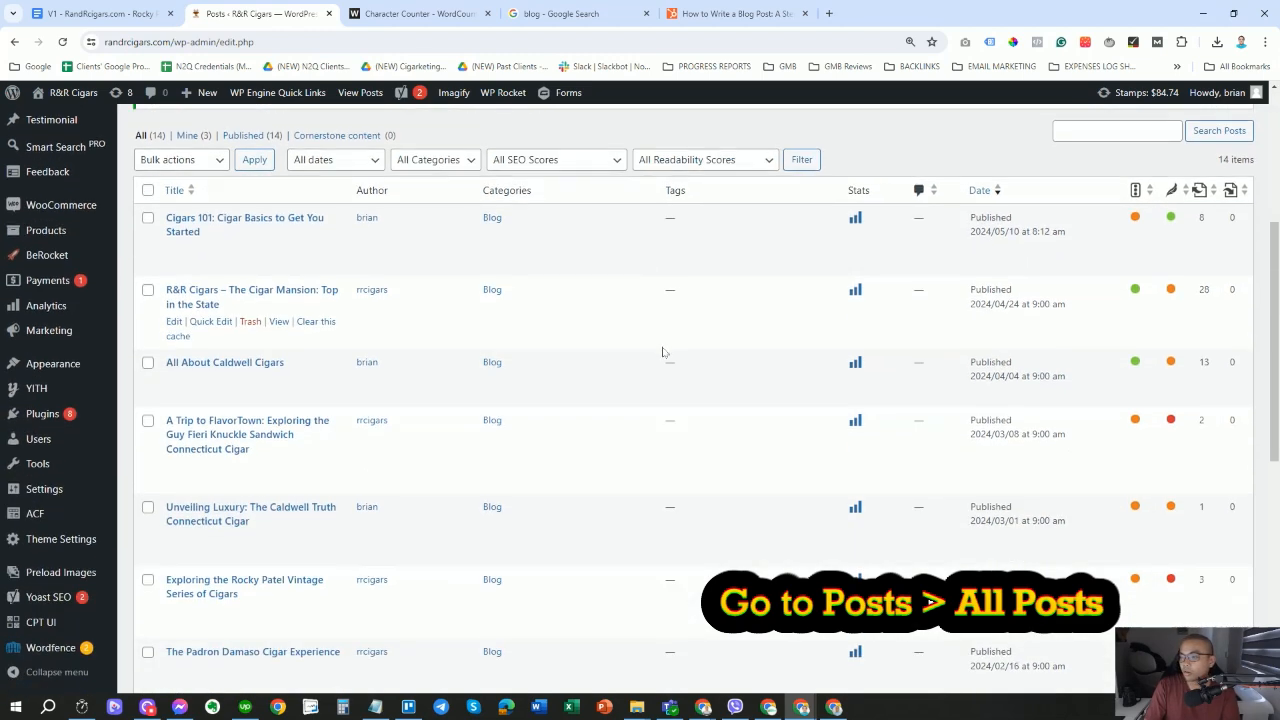
pyautogui.scroll(6, 722, 554)
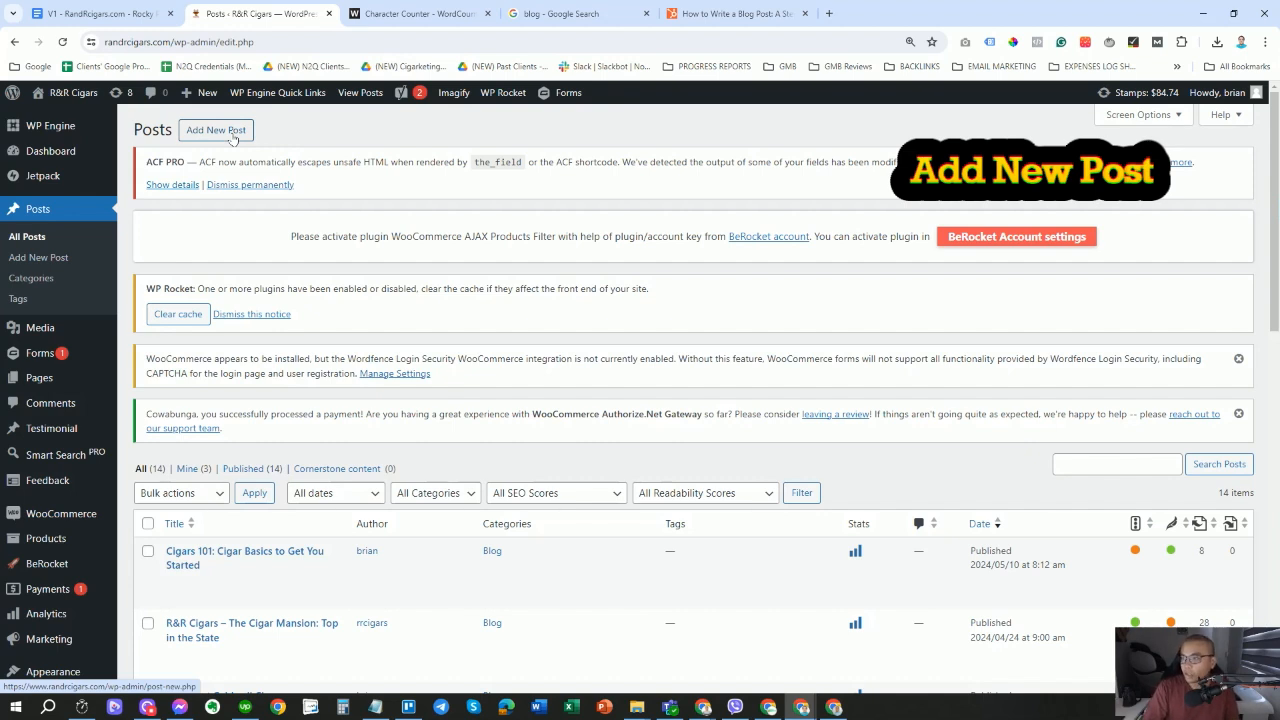
# Open Add New Post in a new tab and switch to the blank editor.
pyautogui.keyDown('ctrl'); pyautogui.click(233, 137); pyautogui.keyUp('ctrl')
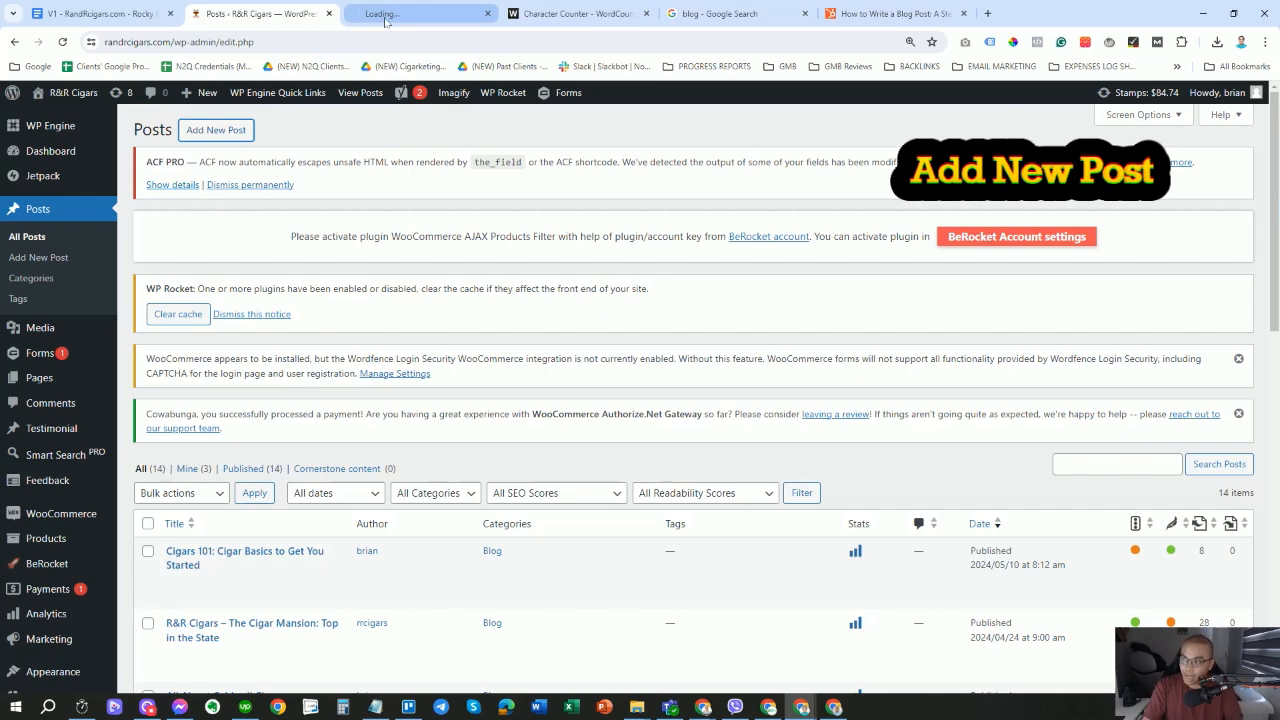
pyautogui.scroll(-1, 393, 535)
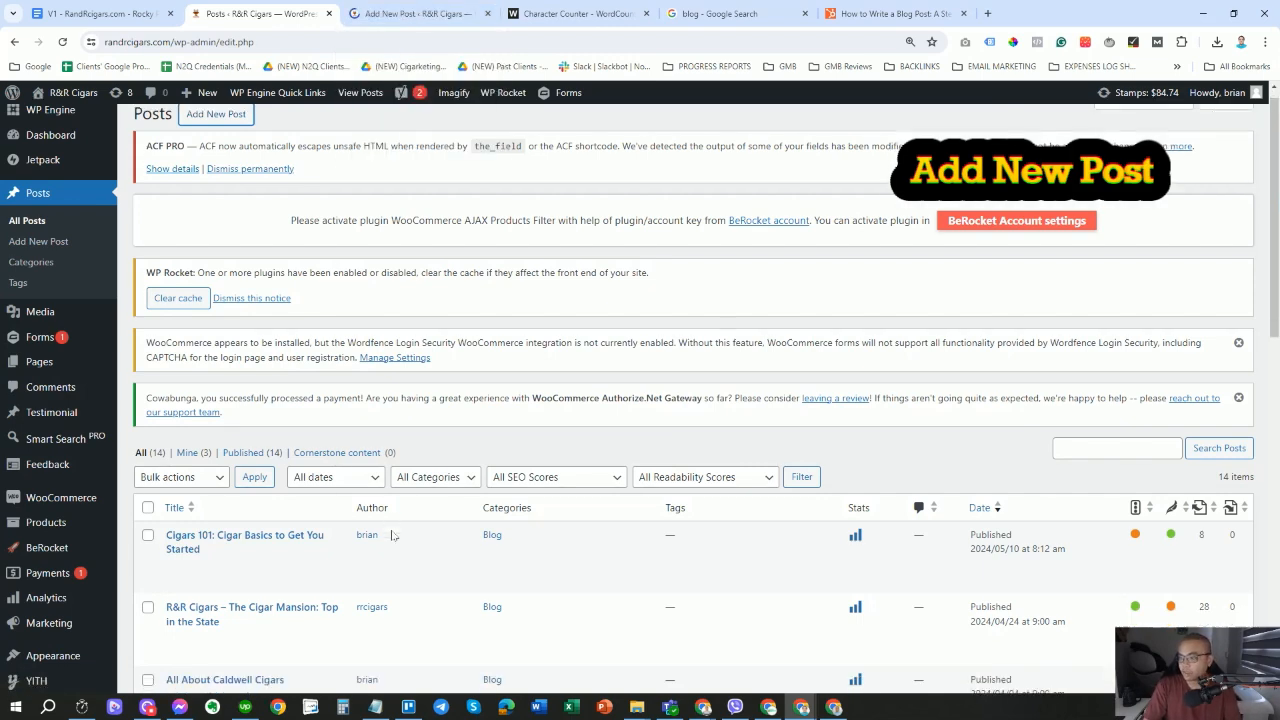
pyautogui.scroll(1, 393, 535)
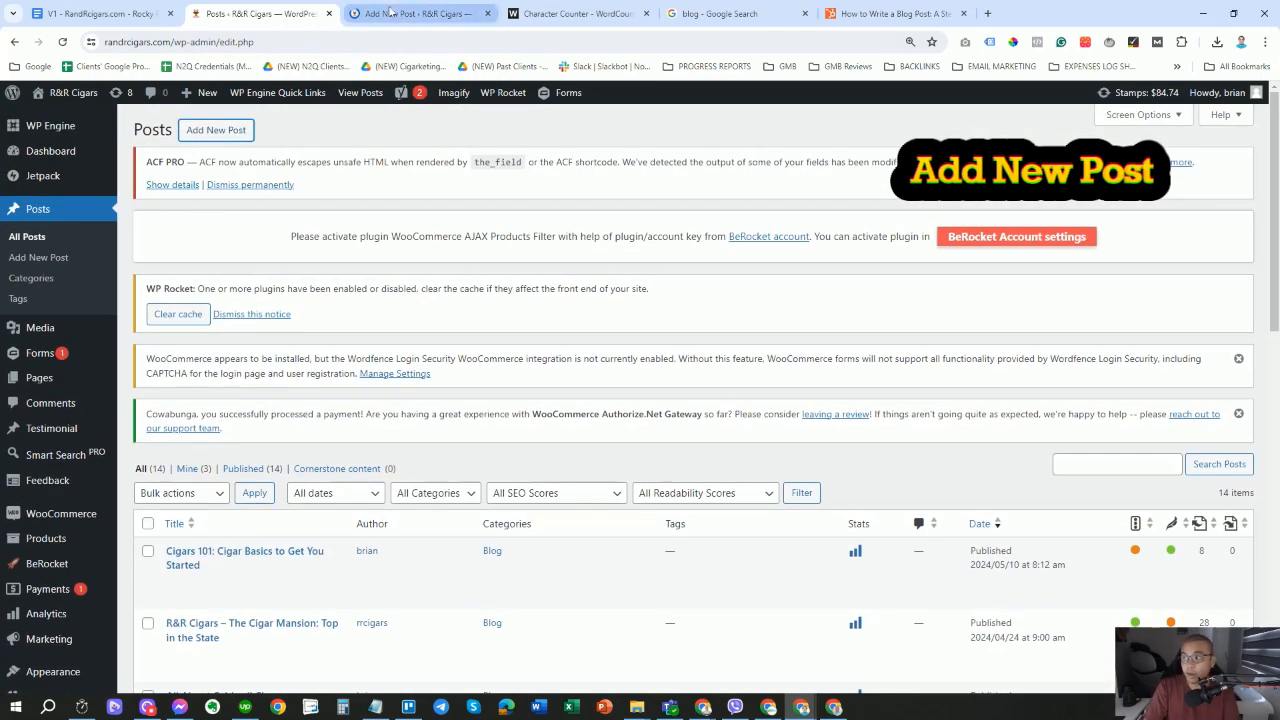
pyautogui.click(390, 13)
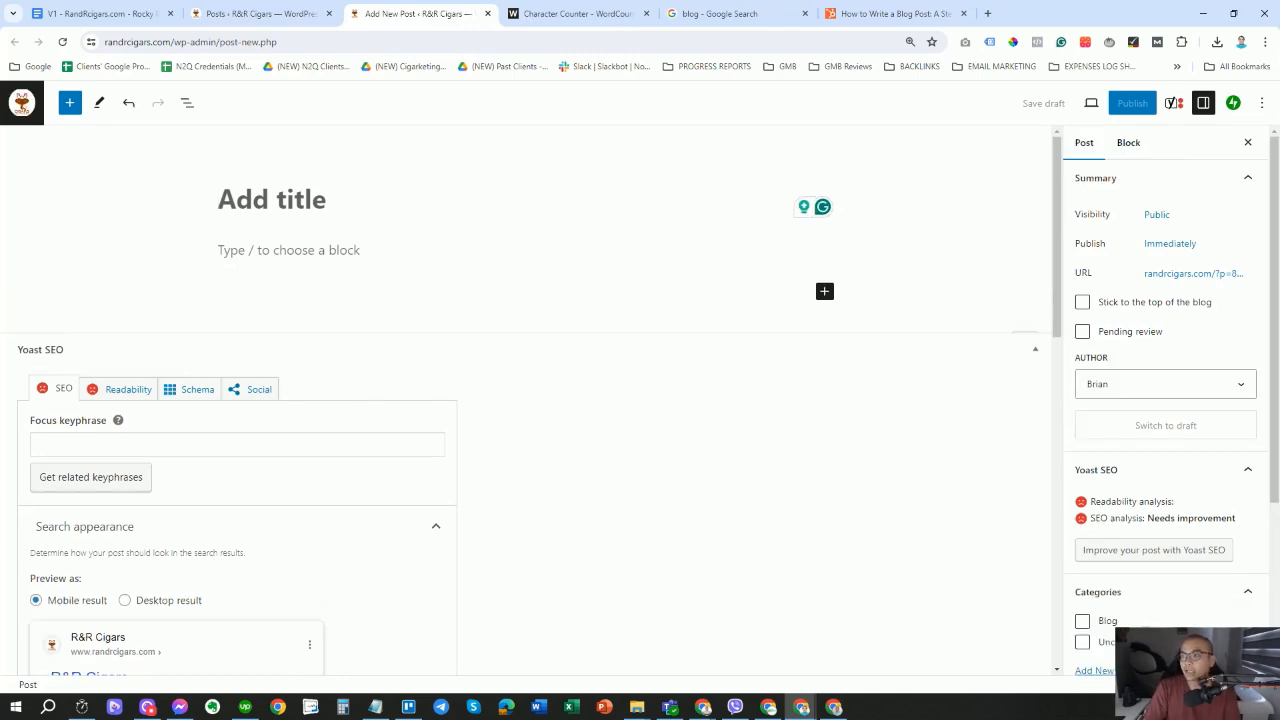
# Copy the H1 heading from Google Docs and paste it as the title 'Rocky Patel Cigars: The Pursuit of Excellence'.
pyautogui.click(466, 256)
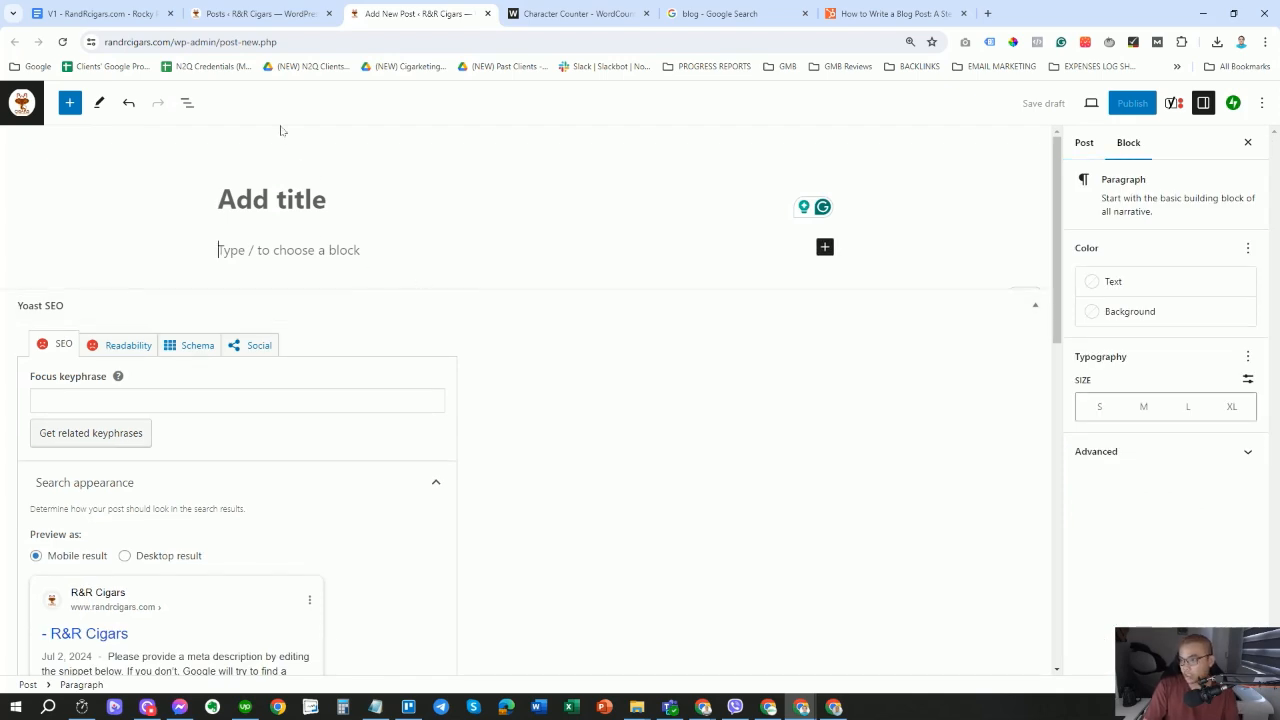
pyautogui.click(97, 15)
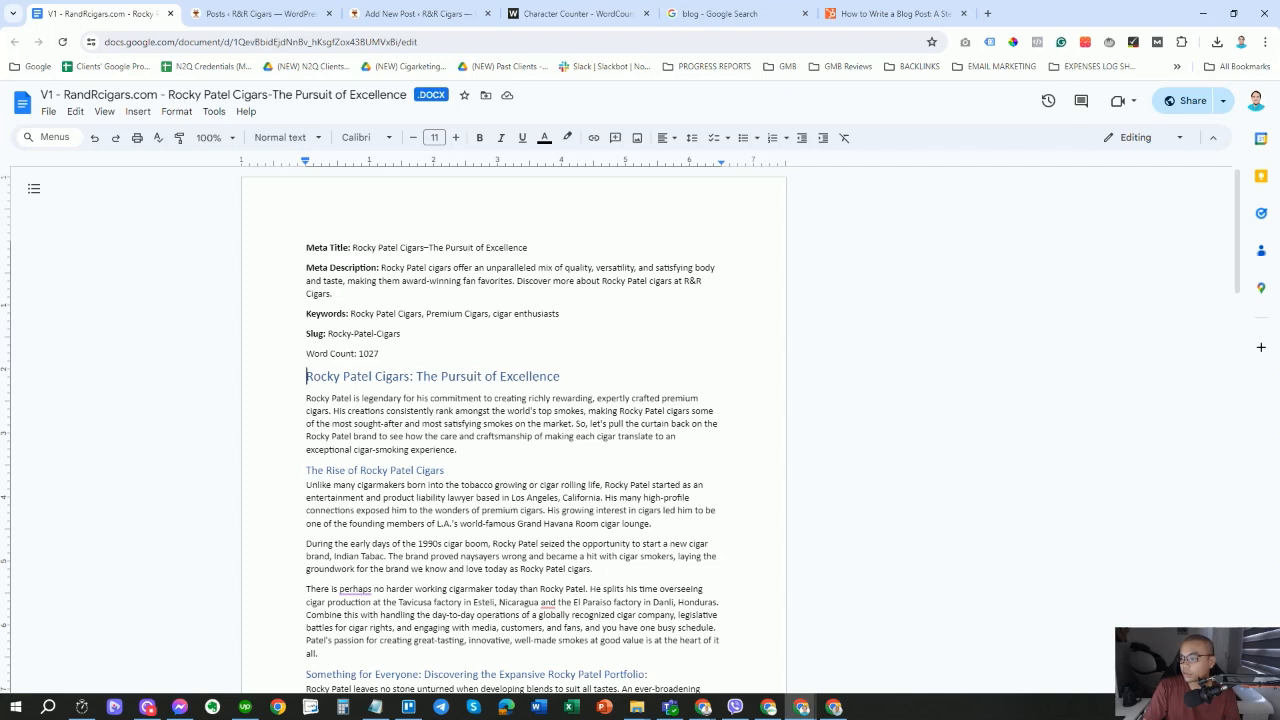
pyautogui.moveTo(306, 376); pyautogui.dragTo(560, 378)
pyautogui.rightClick(528, 378)
pyautogui.click(545, 381)
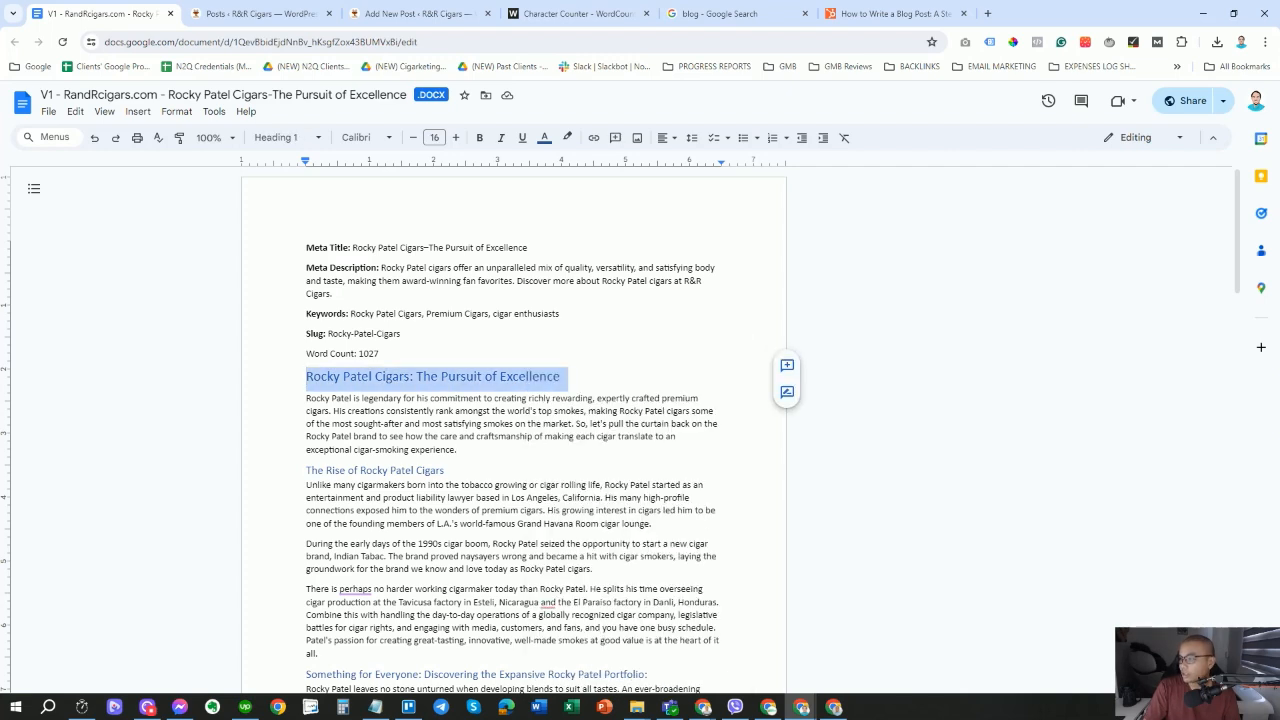
pyautogui.click(405, 14)
pyautogui.click(272, 200)
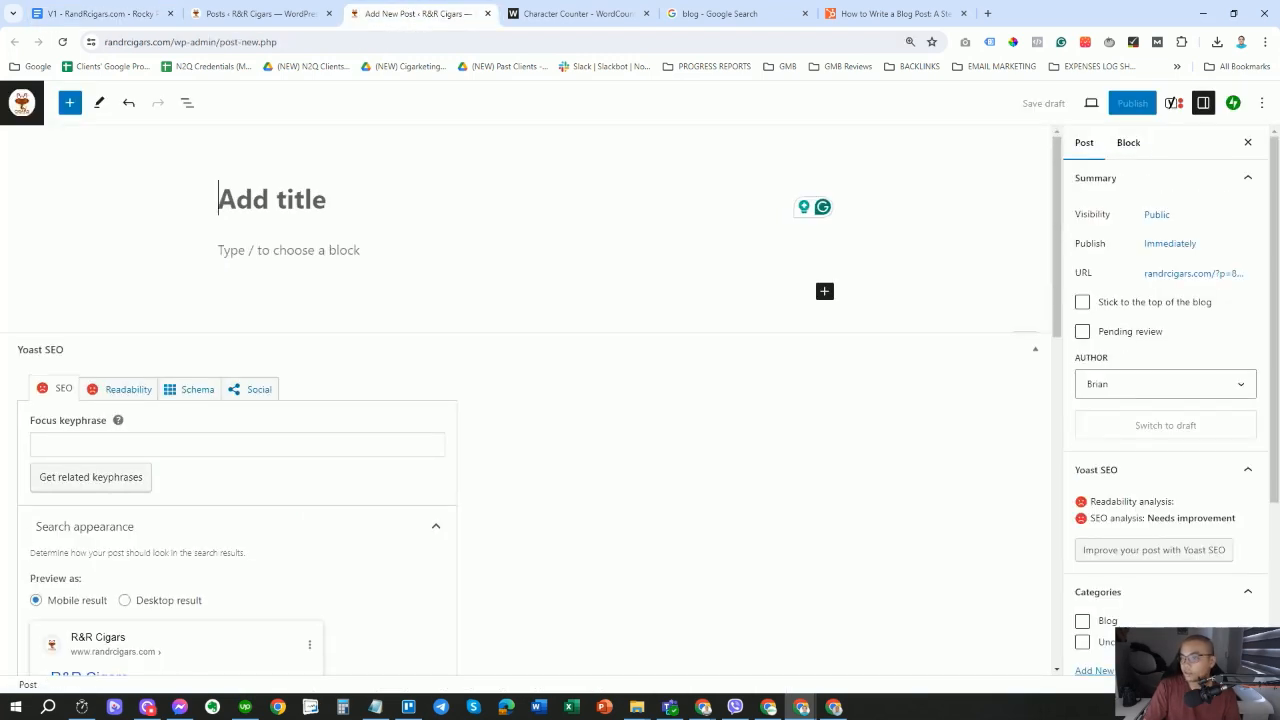
pyautogui.hotkey('ctrl', 'v')
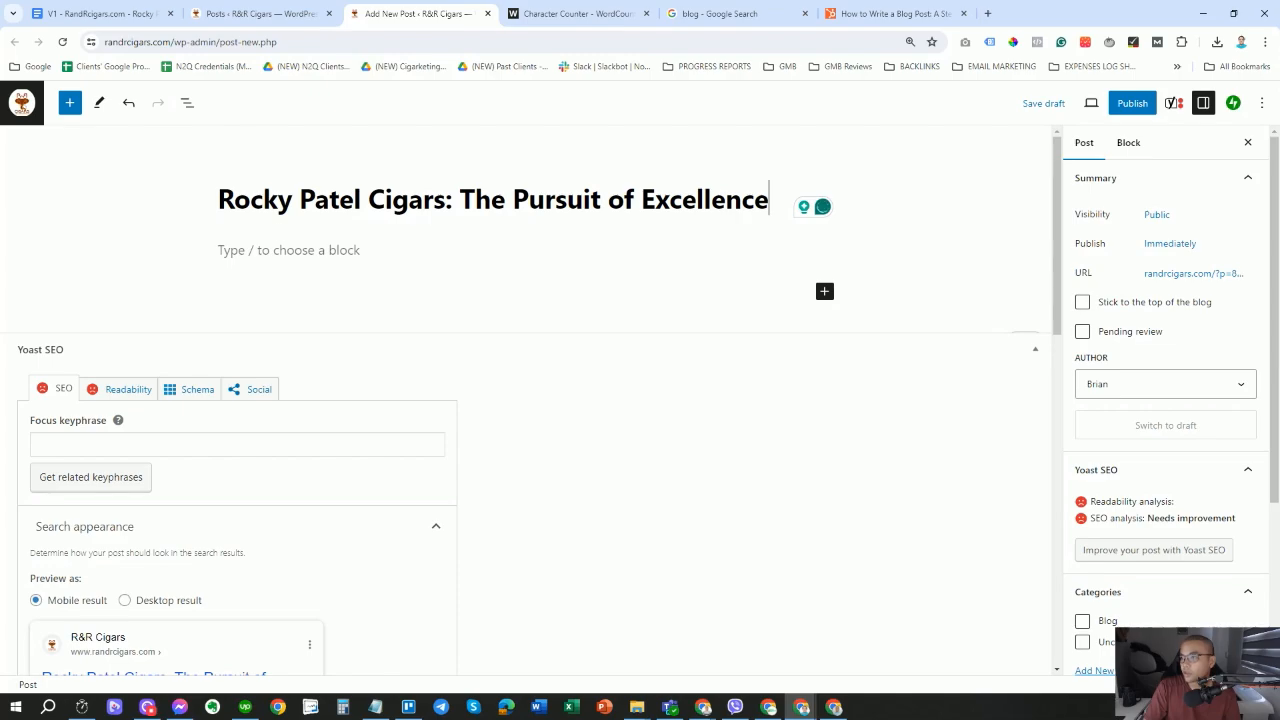
# Copy the article body from the Google Docs draft and place the cursor in the post body.
pyautogui.hotkey('ctrl', '1')
pyautogui.moveTo(306, 398); pyautogui.dragTo(640, 470)
pyautogui.scroll(-8, 641, 460)
pyautogui.scroll(-7, 650, 466)
pyautogui.rightClick(466, 352)
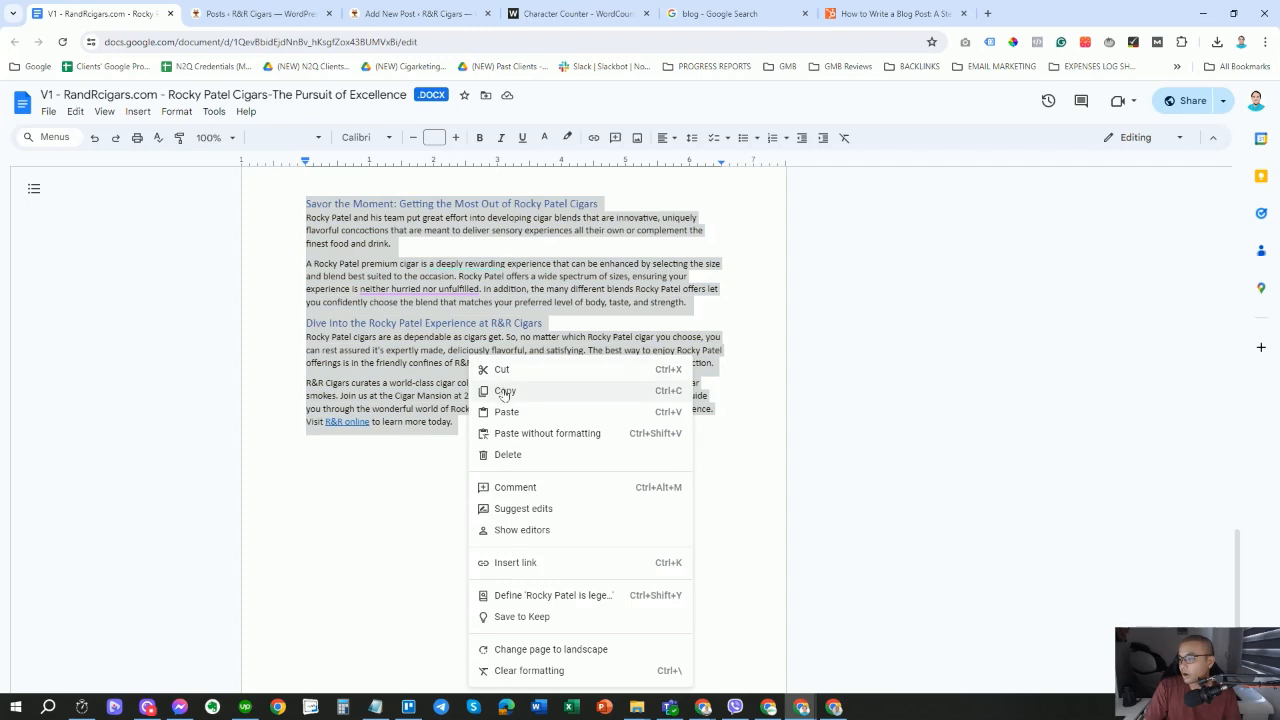
pyautogui.click(500, 392)
pyautogui.click(214, 12)
pyautogui.click(392, 12)
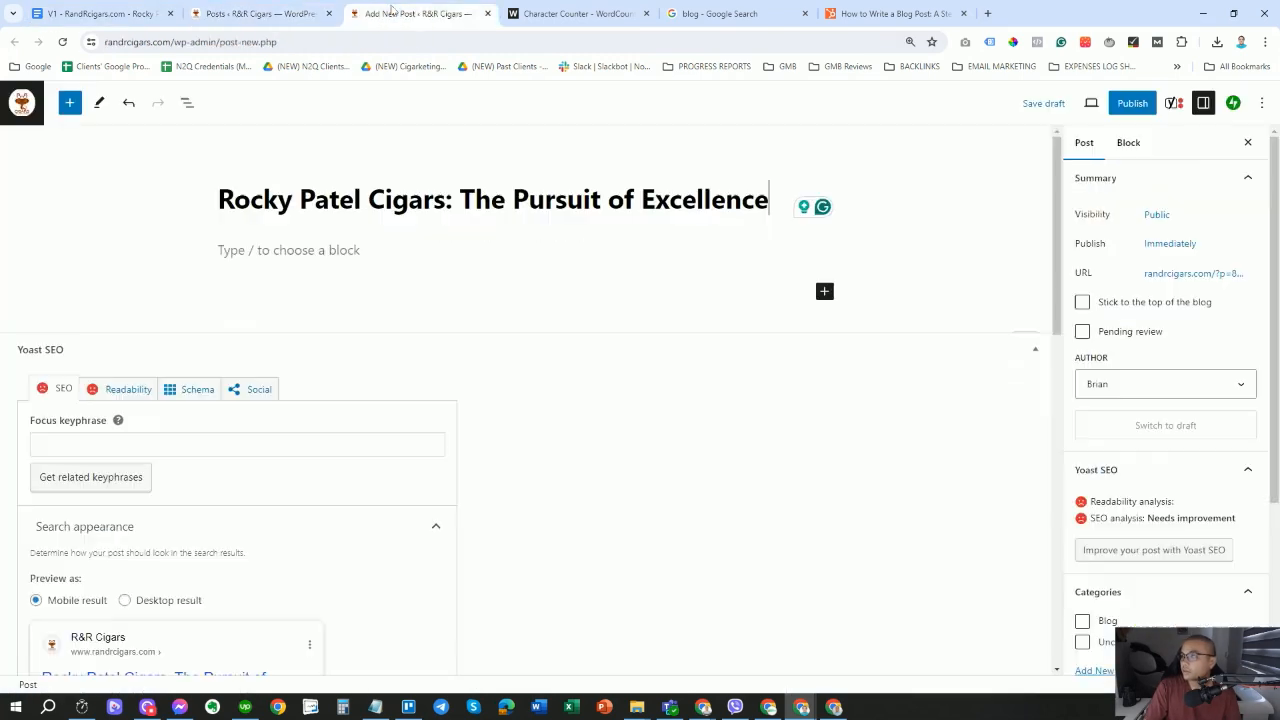
pyautogui.click(288, 250)
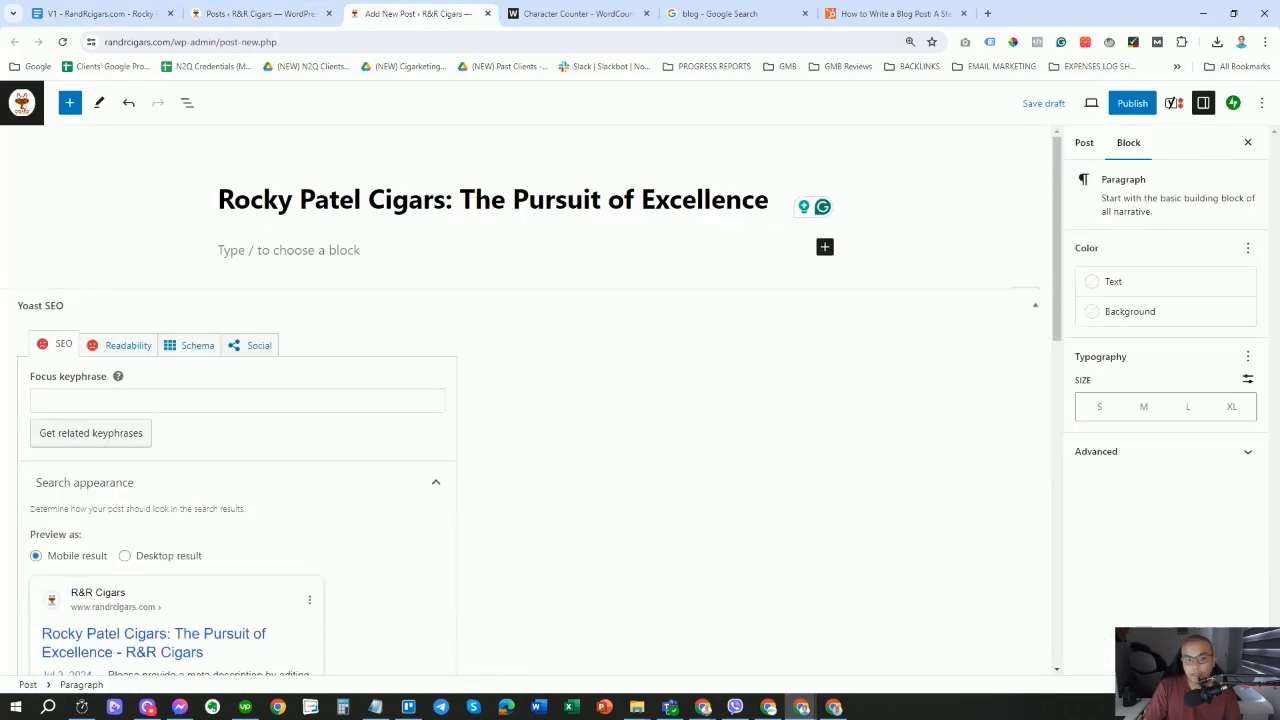
pyautogui.rightClick(262, 263)
pyautogui.click(244, 263)
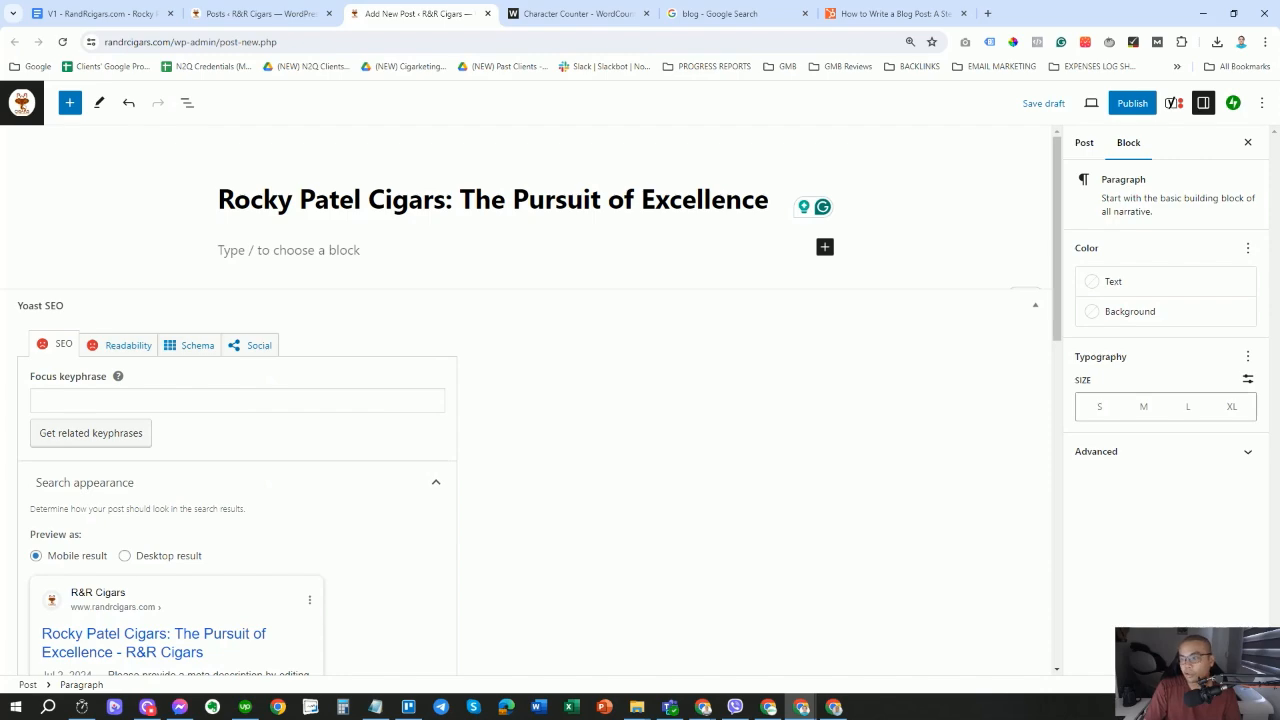
# Paste the copied Rocky Patel article, with headings and links, into the post body.
pyautogui.hotkey('ctrl', 'v')
pyautogui.scroll(3, 796, 370)
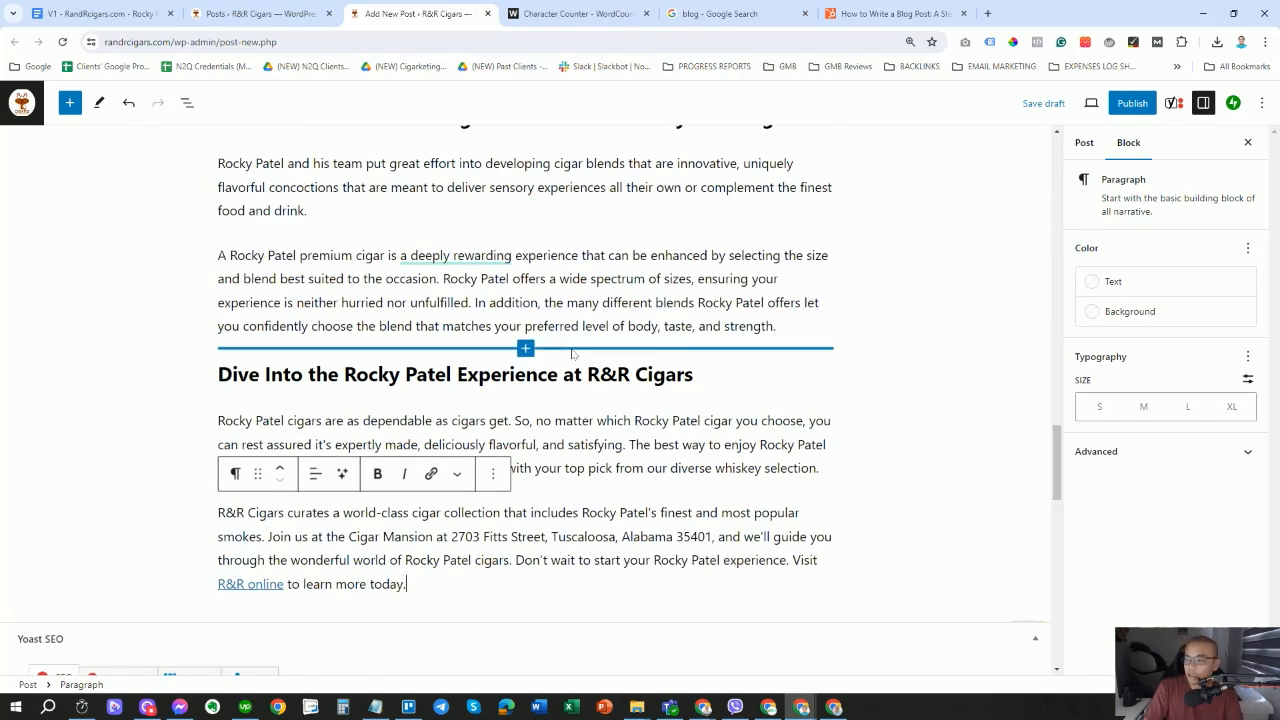
pyautogui.scroll(8, 572, 360)
pyautogui.scroll(15, 574, 364)
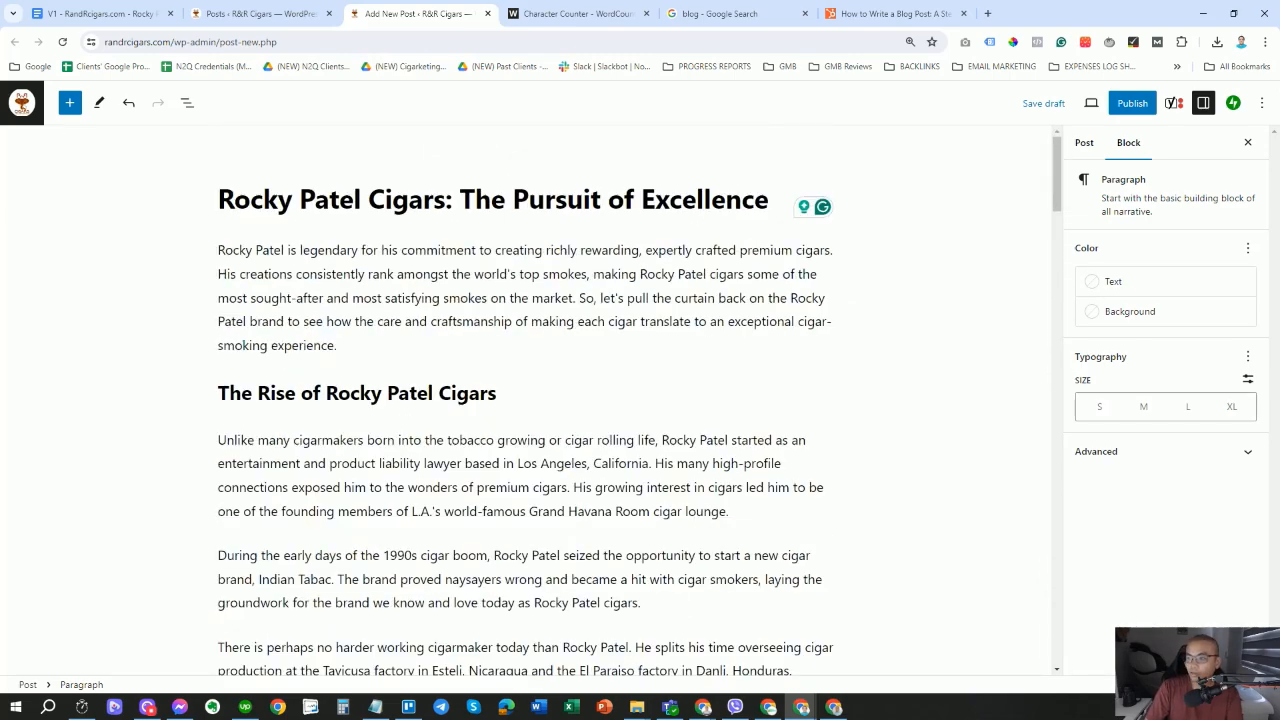
pyautogui.scroll(-3, 572, 400)
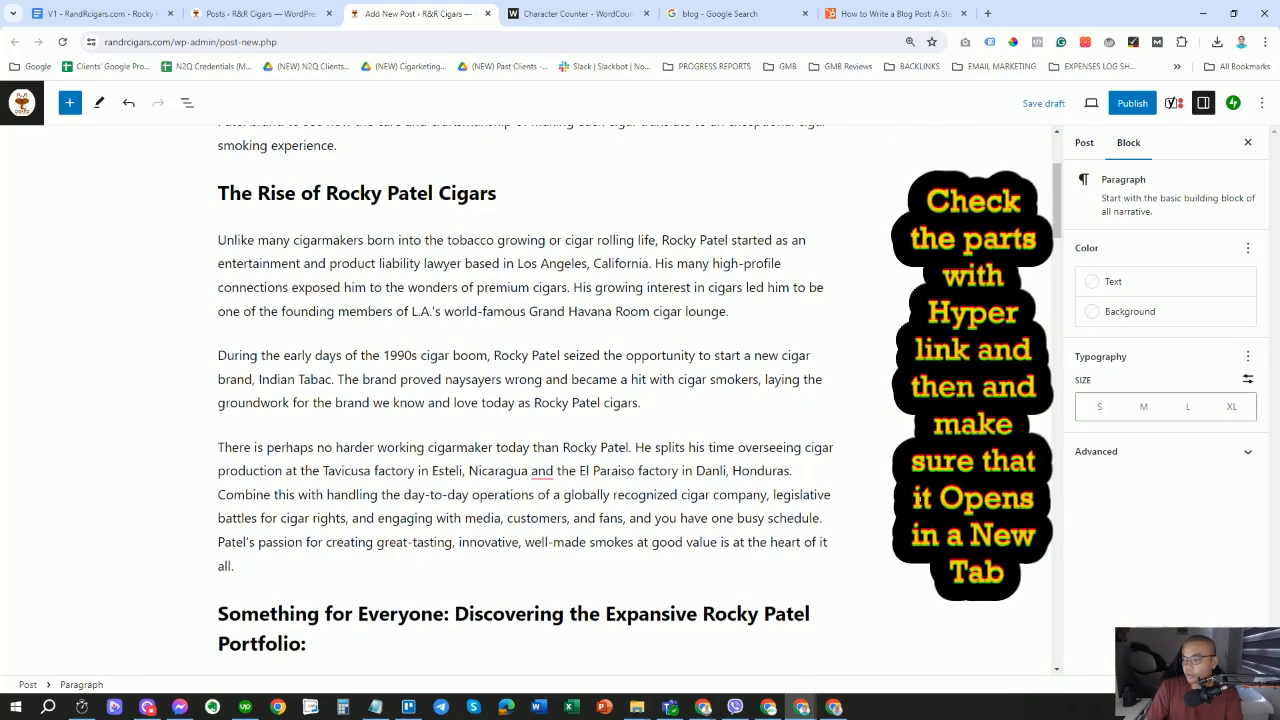
pyautogui.scroll(-1, 572, 400)
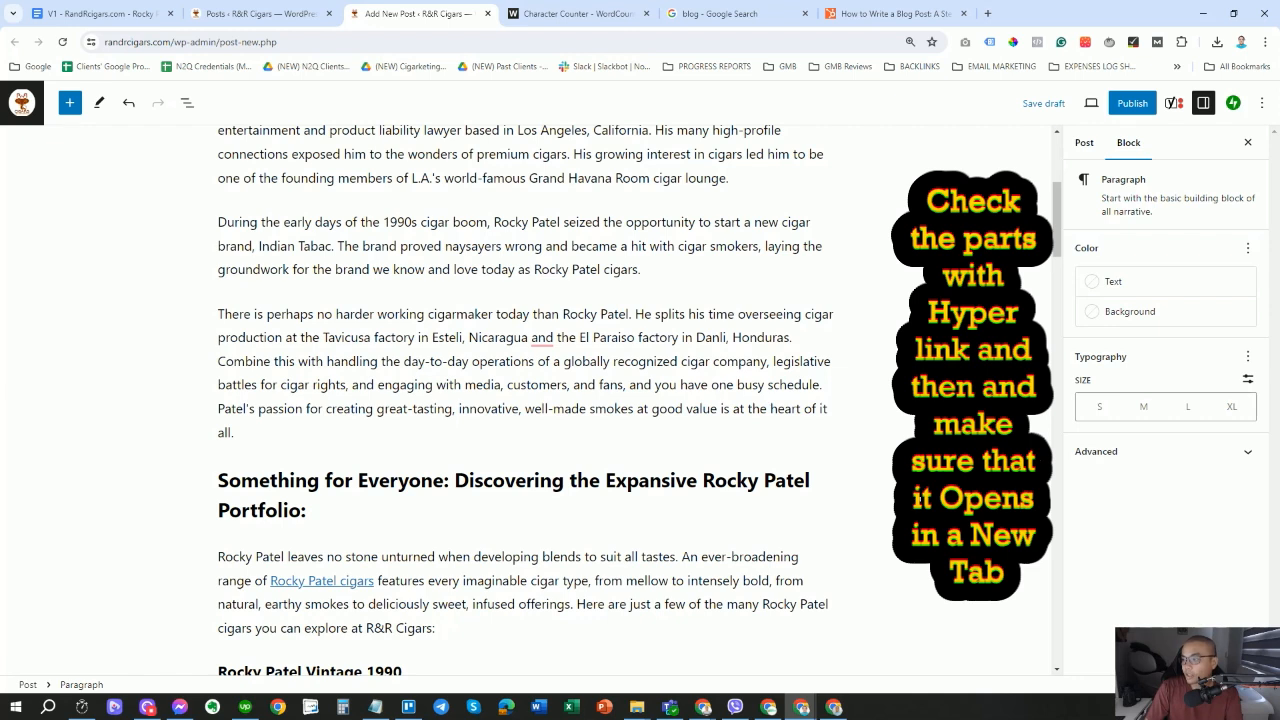
# Accept Grammarly's suggestion to add a comma after 'Nicaragua'.
pyautogui.moveTo(542, 339)
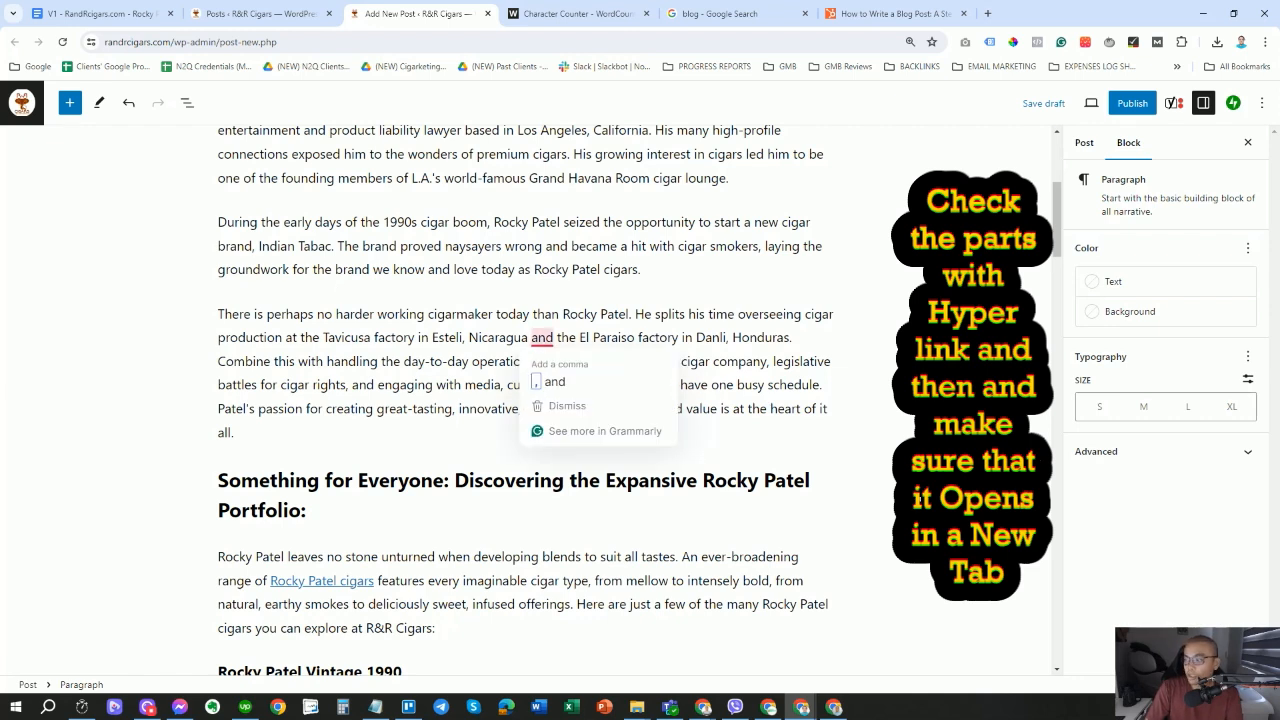
pyautogui.click(575, 386)
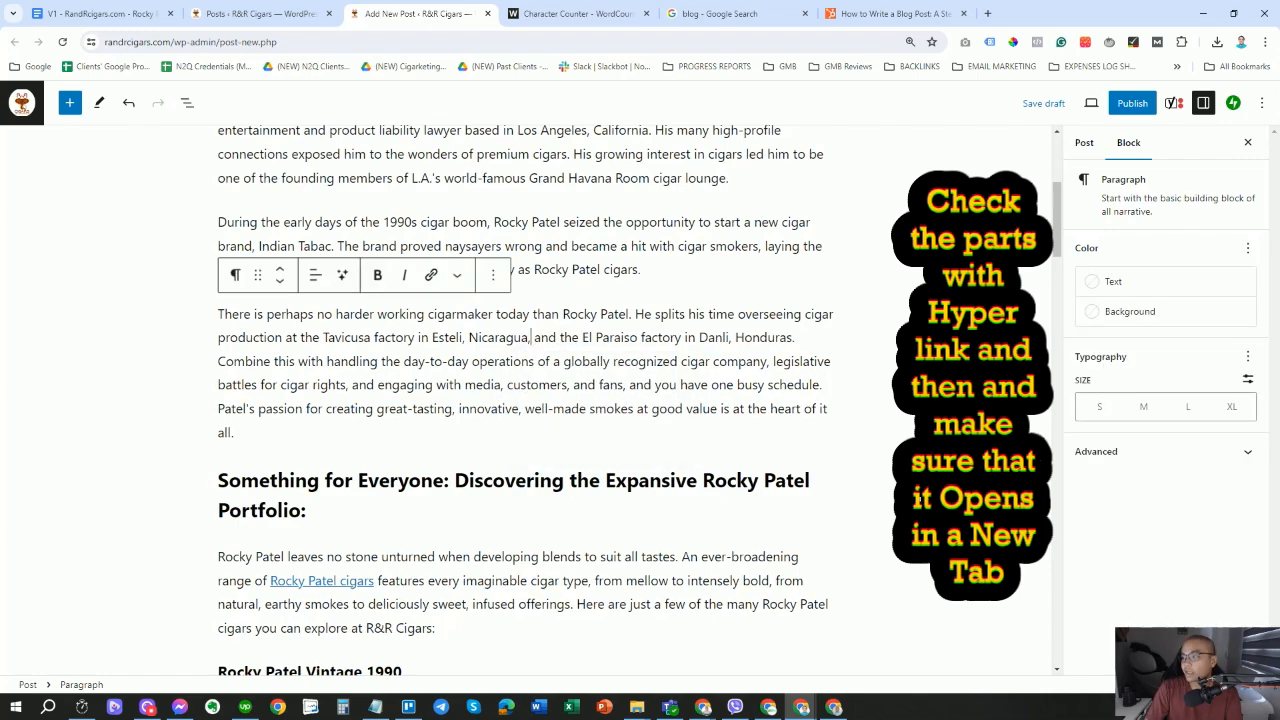
pyautogui.scroll(3, 525, 400)
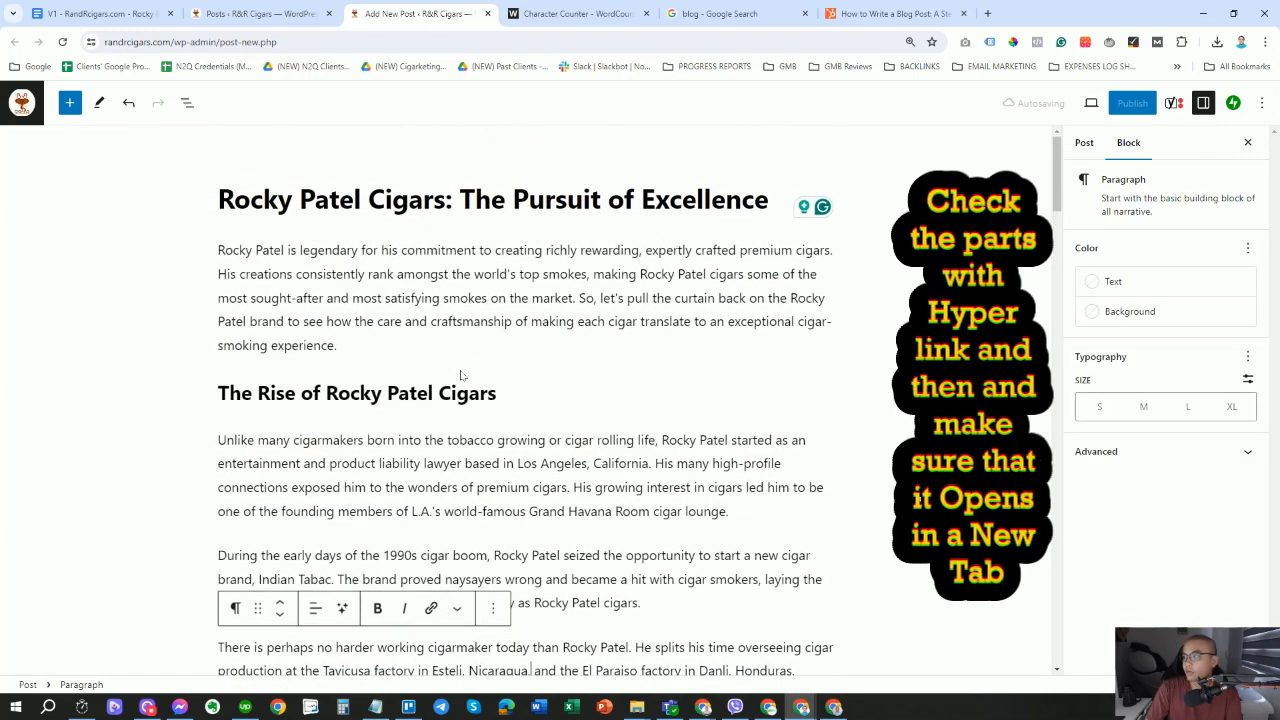
pyautogui.scroll(-2, 525, 400)
pyautogui.scroll(-3, 525, 400)
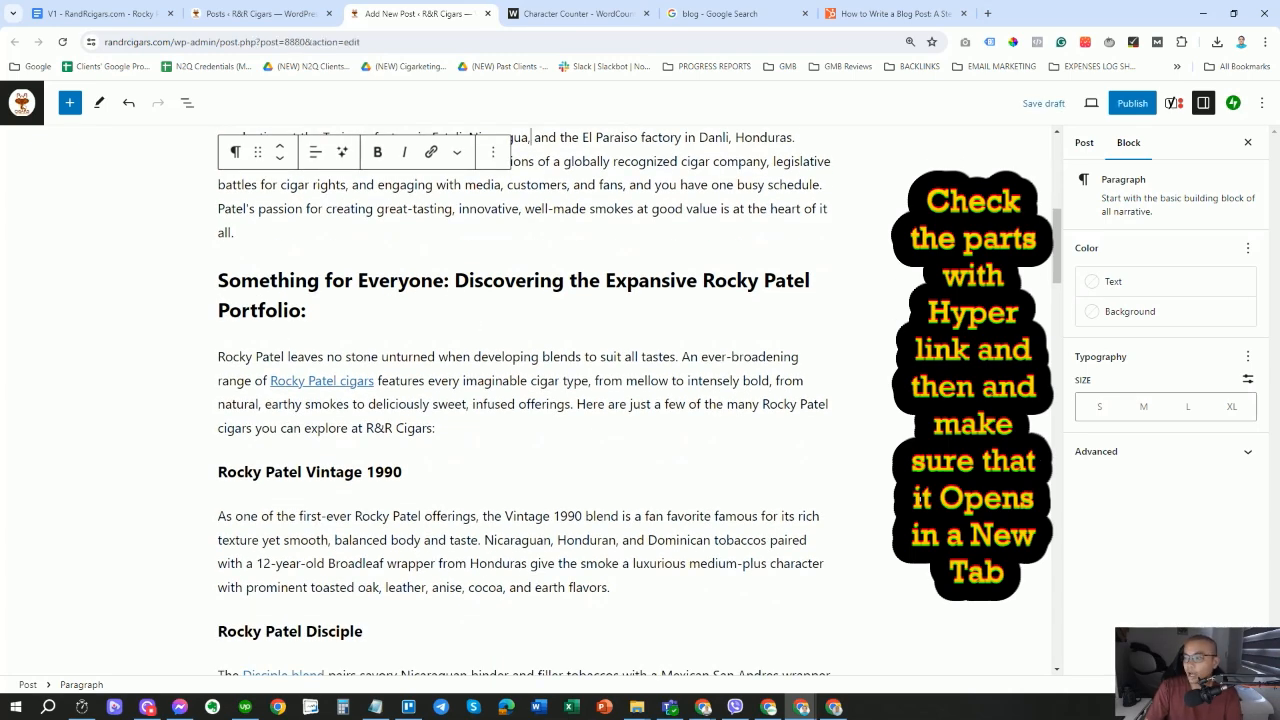
# Inspect the editing options of the 'Rocky Patel cigars' link in the portfolio paragraph.
pyautogui.click(440, 381)
pyautogui.click(340, 380)
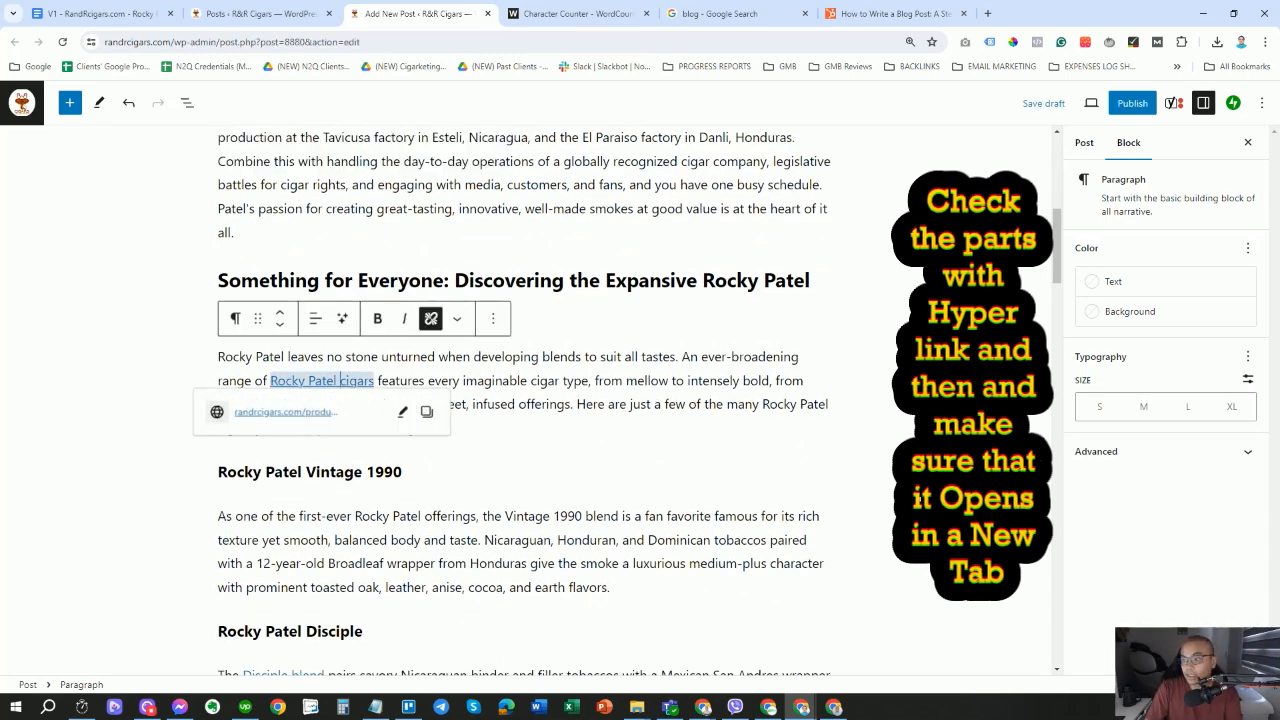
pyautogui.click(403, 414)
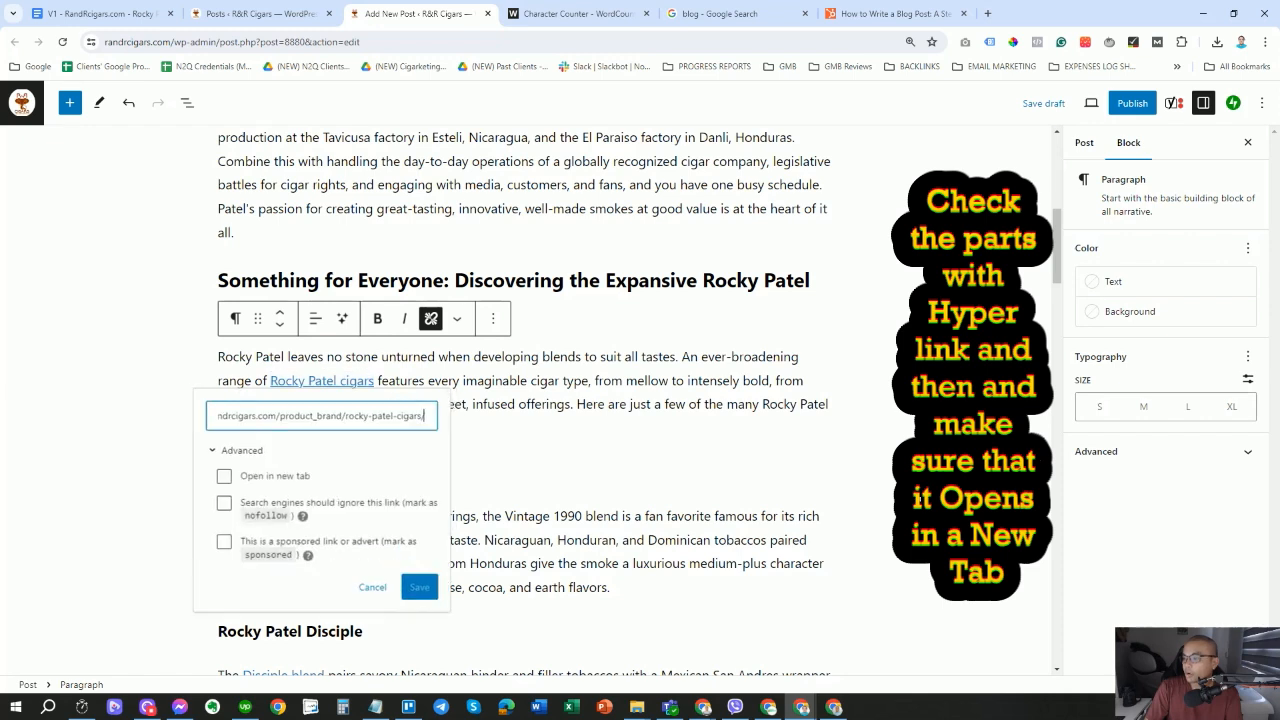
pyautogui.click(918, 499)
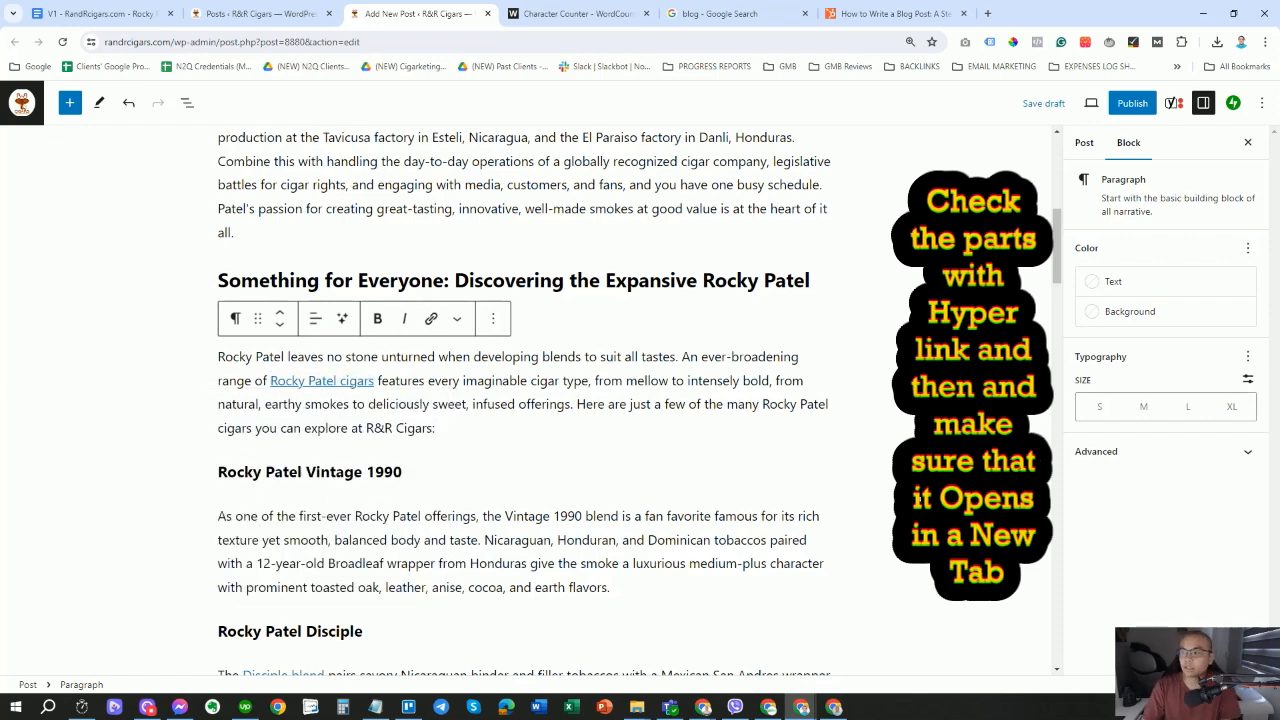
# Set the 'Rocky Patel cigars' link to open in a new tab and check its target.
pyautogui.click(326, 380)
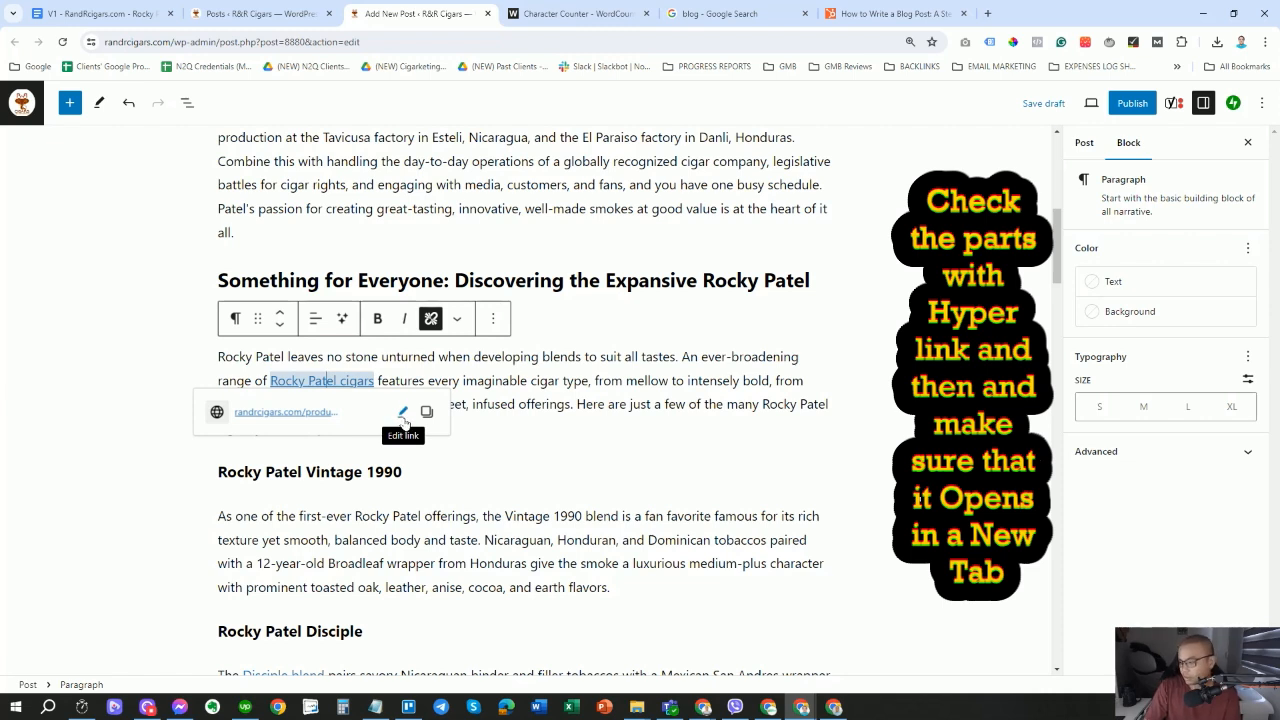
pyautogui.click(403, 413)
pyautogui.click(224, 476)
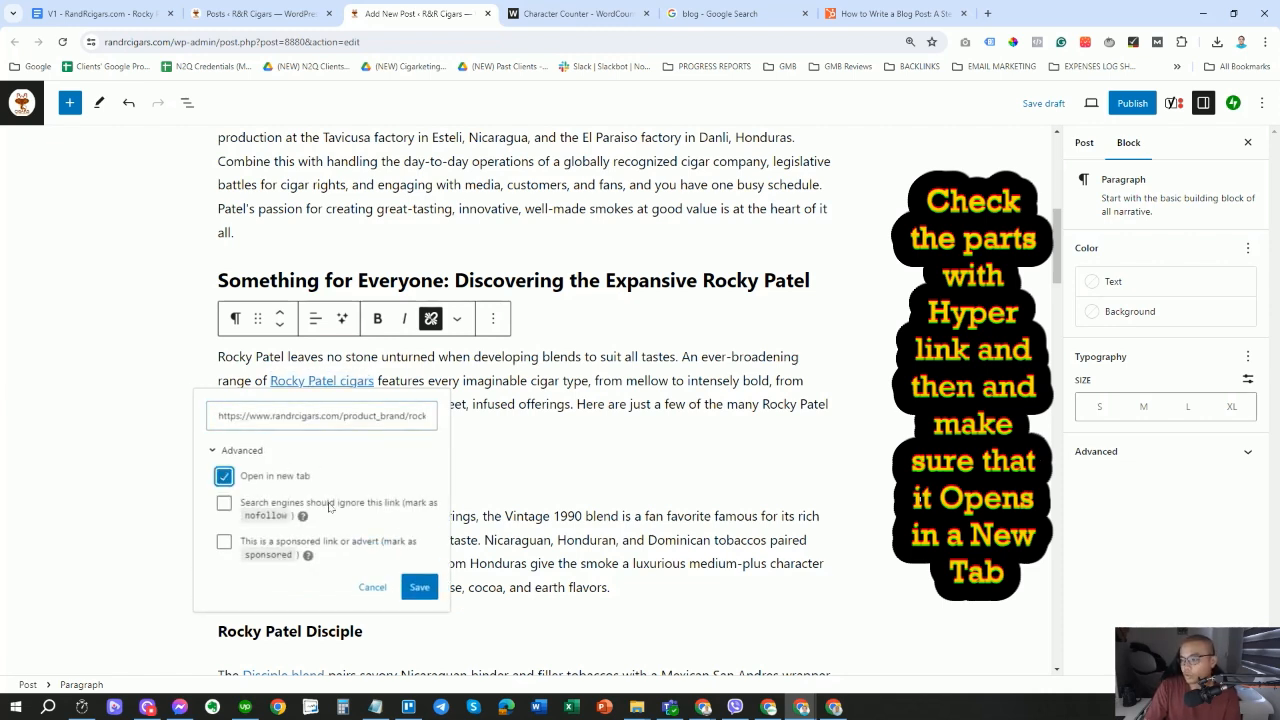
pyautogui.click(419, 587)
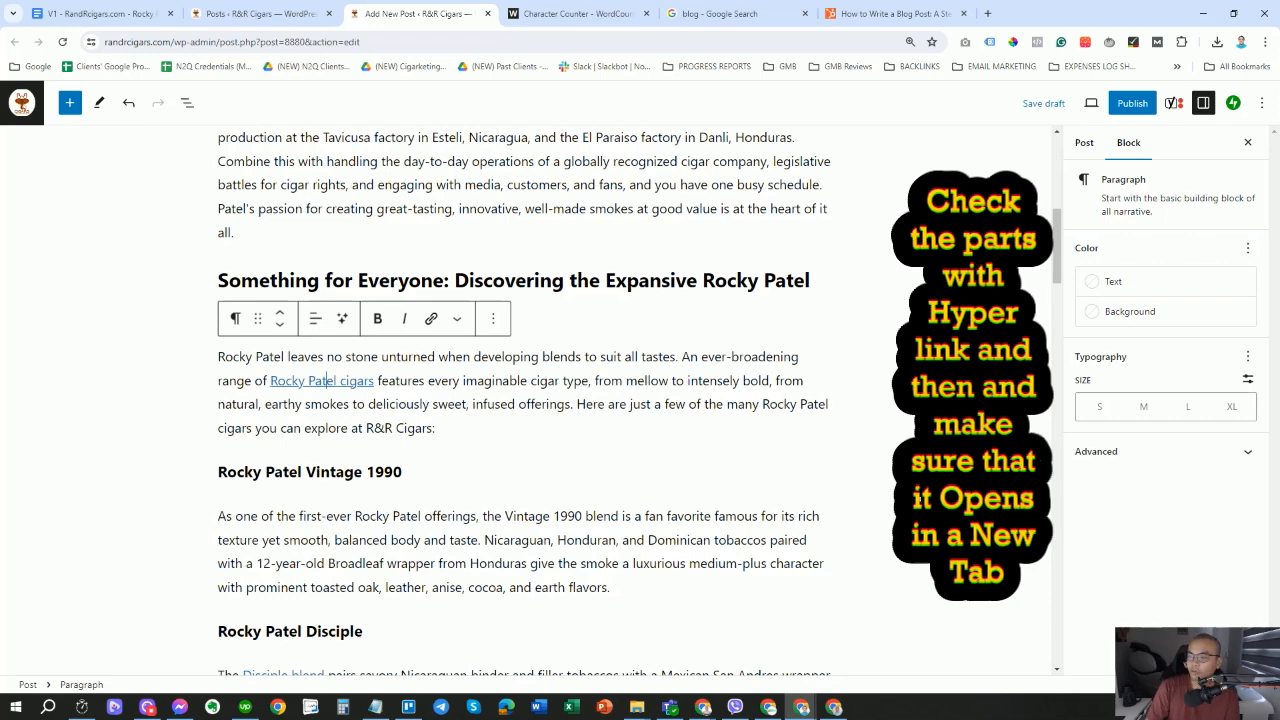
pyautogui.click(320, 380)
pyautogui.click(503, 461)
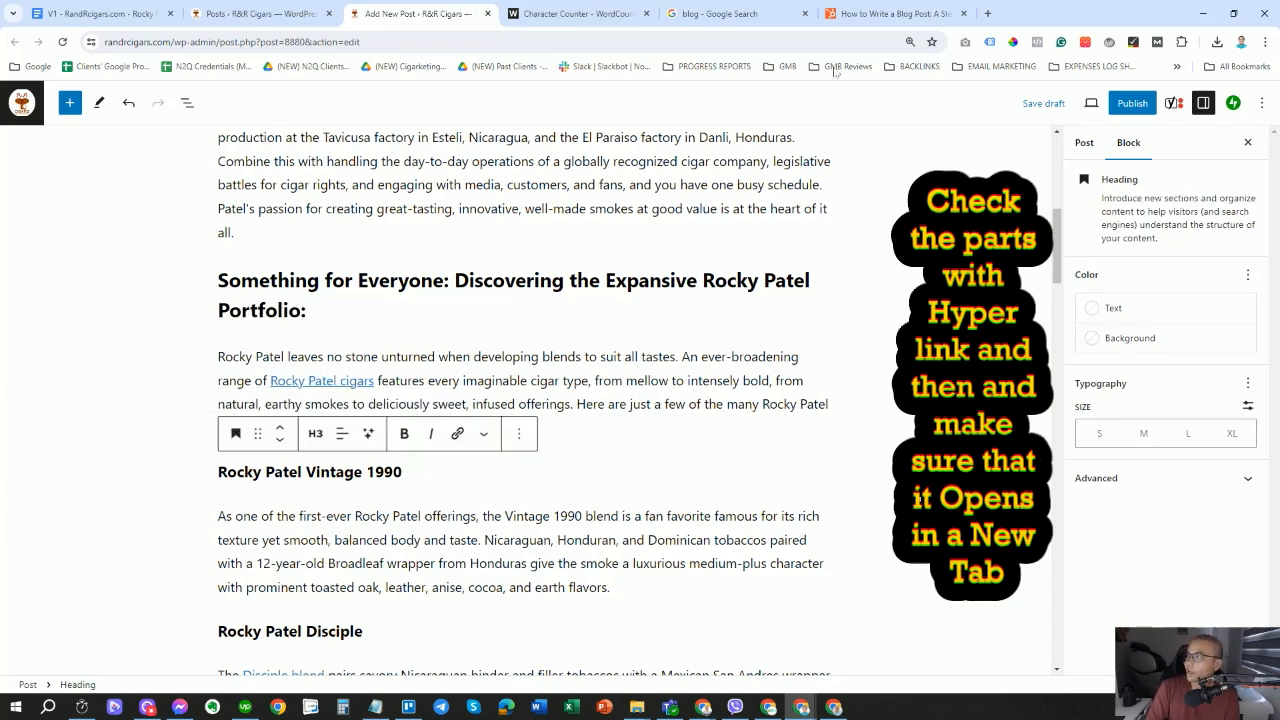
# In the HubSpot article, follow the 'create an SEO-friendly blog' link to the Free Blog Maker page.
pyautogui.click(872, 14)
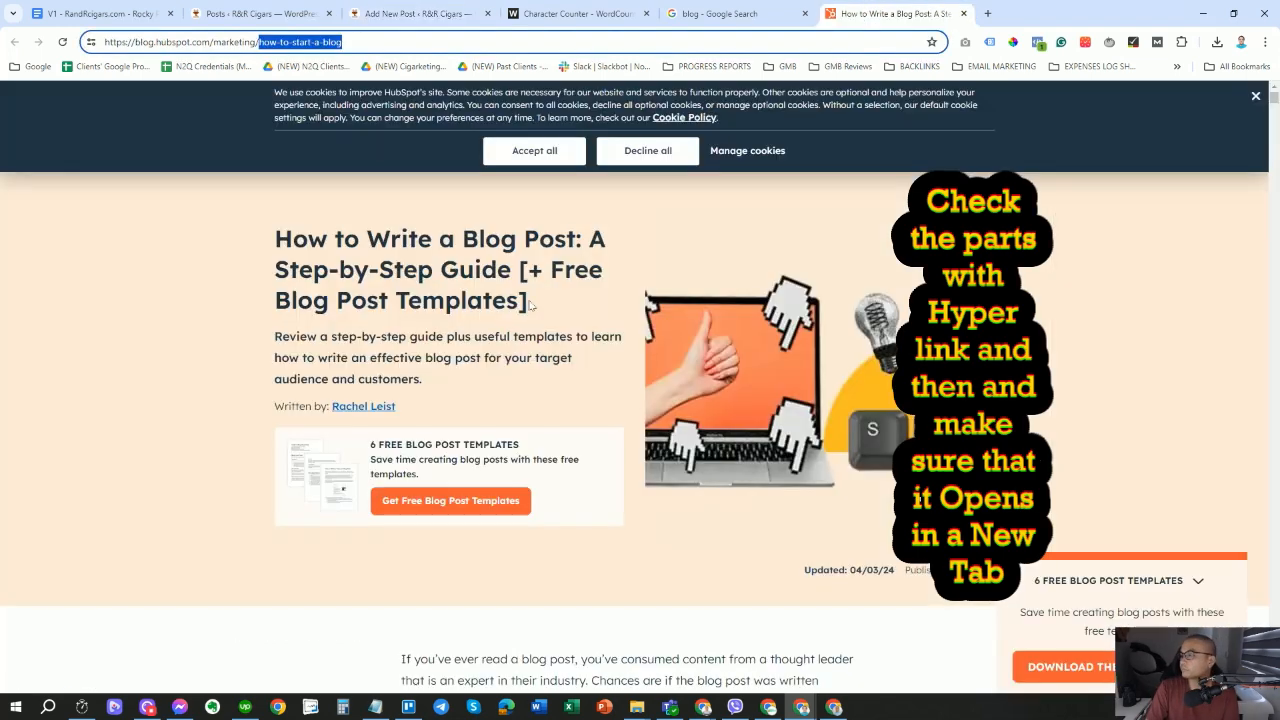
pyautogui.scroll(-4, 594, 323)
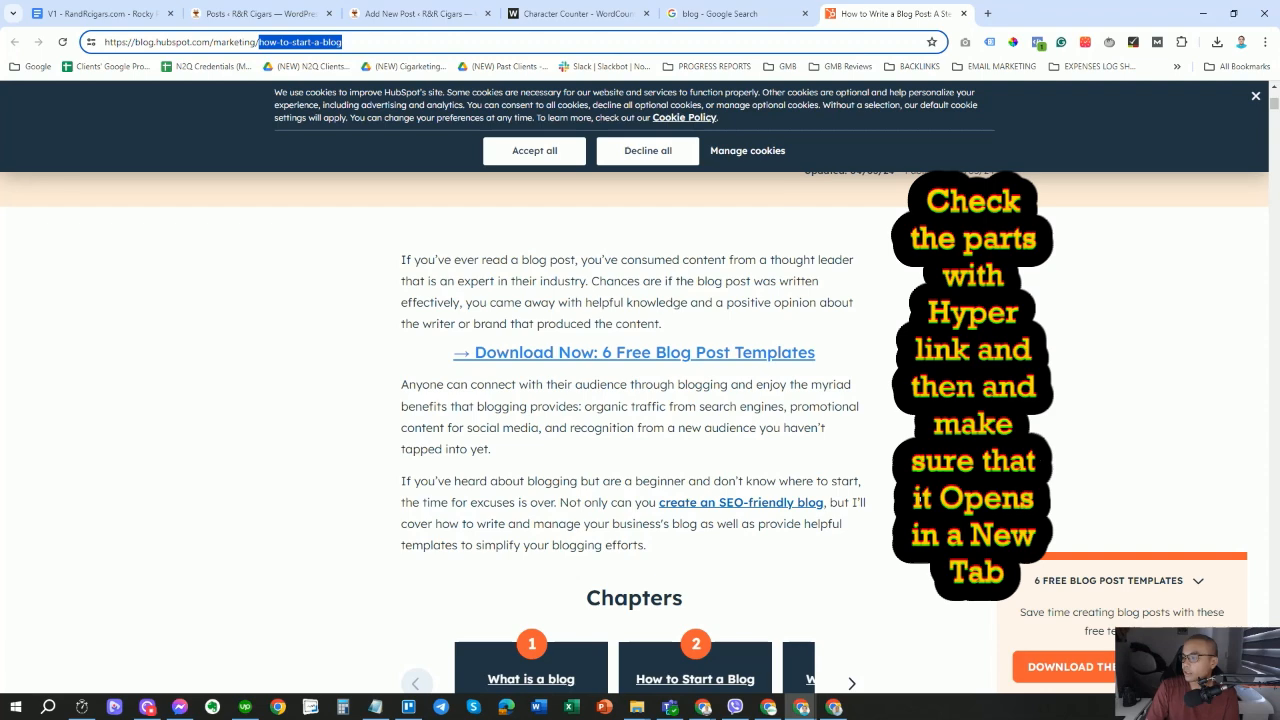
pyautogui.scroll(-1, 654, 340)
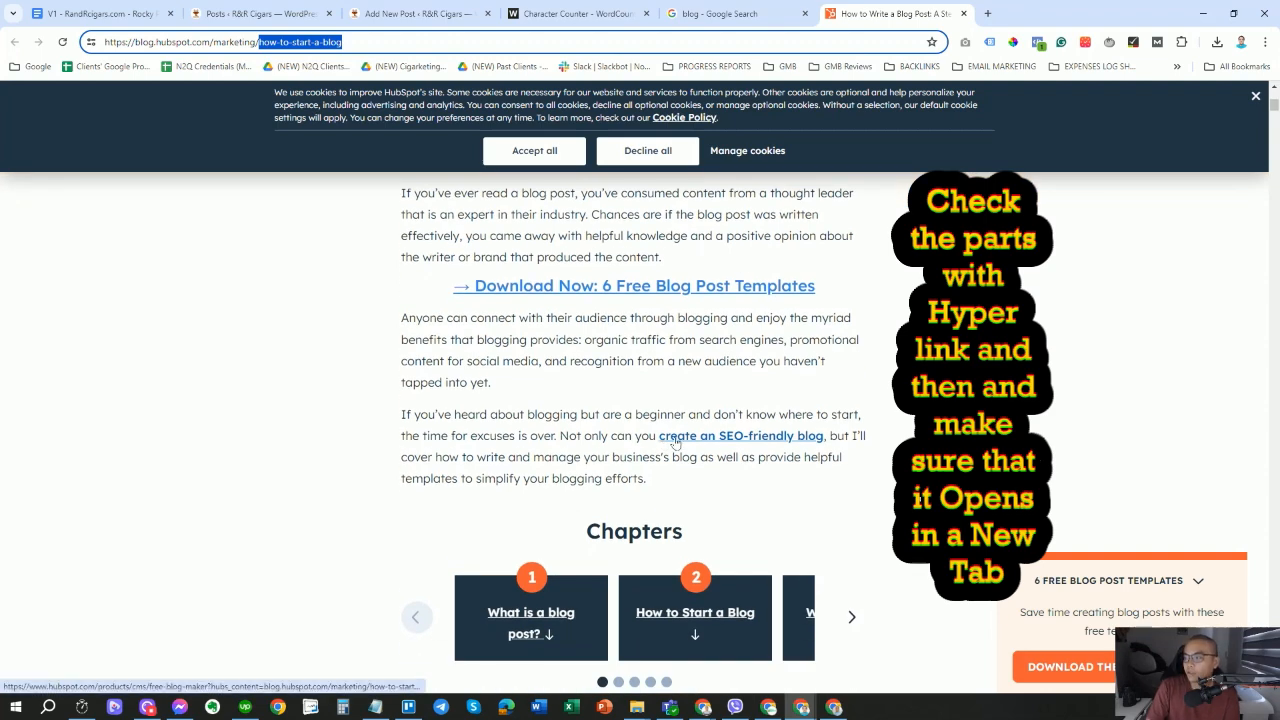
pyautogui.click(727, 445)
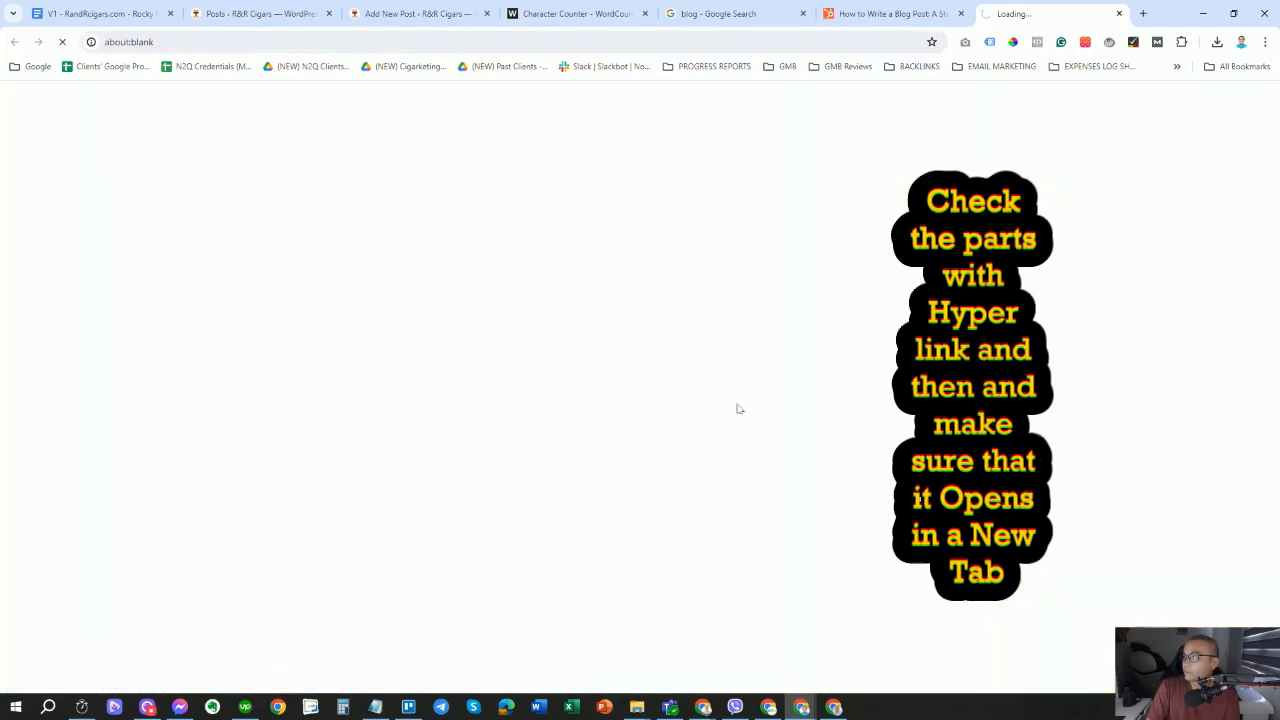
pyautogui.click(1119, 13)
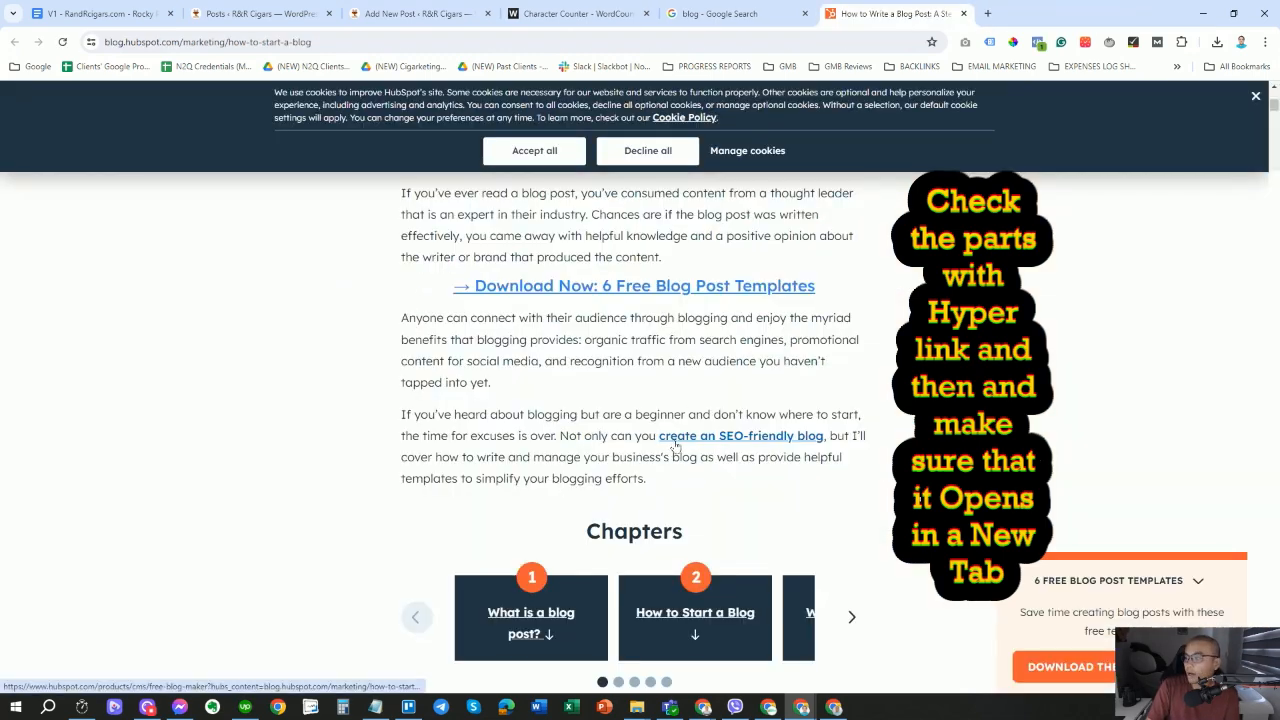
pyautogui.scroll(5, 890, 416)
pyautogui.click(620, 42)
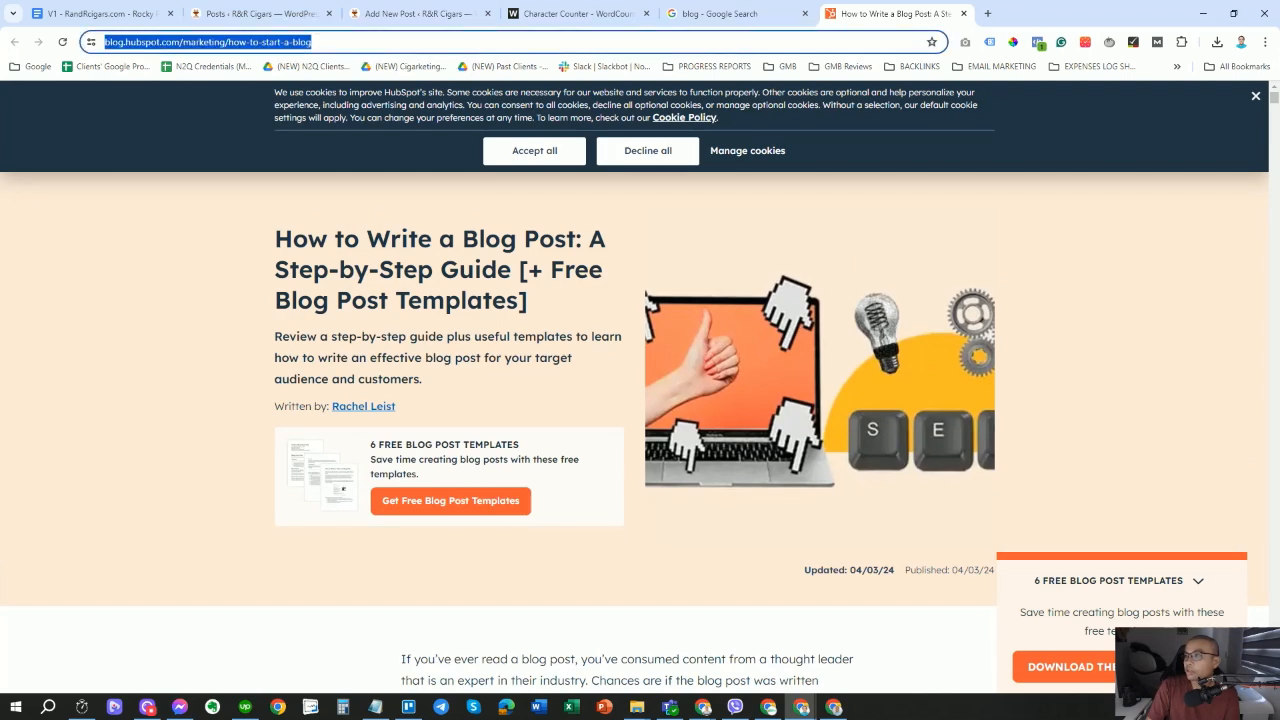
pyautogui.press('Return')
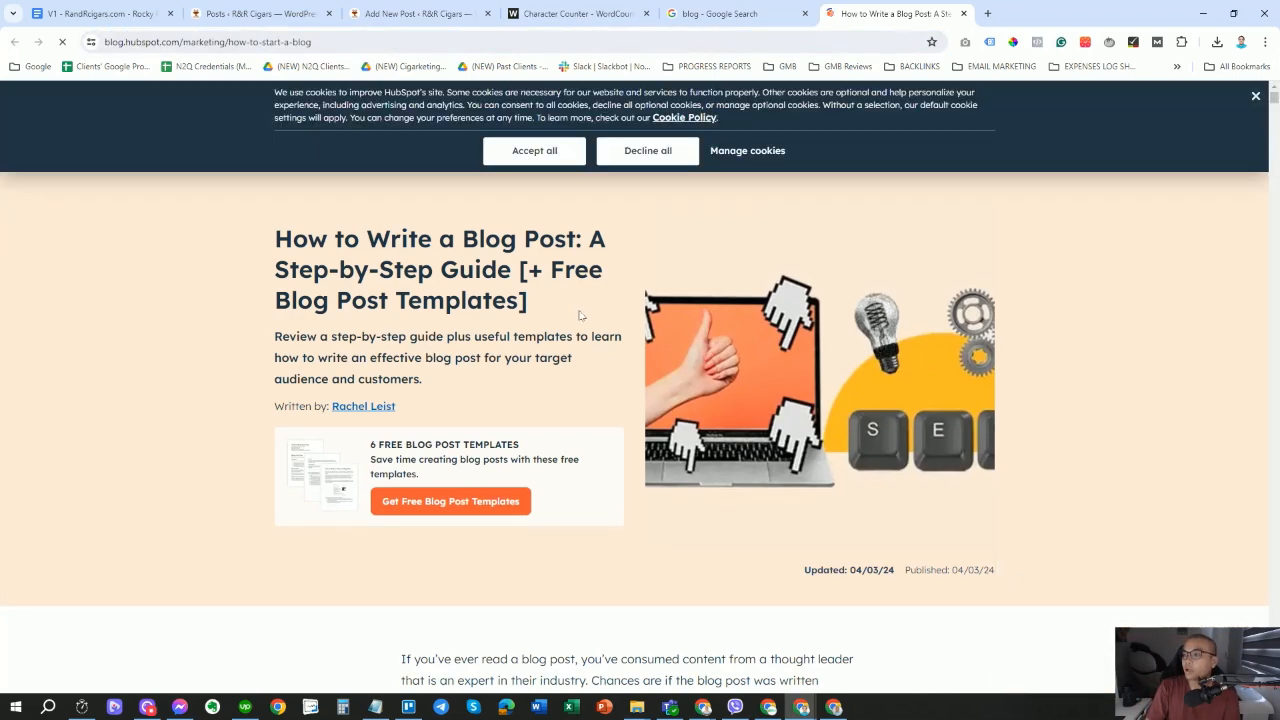
pyautogui.scroll(-3, 589, 327)
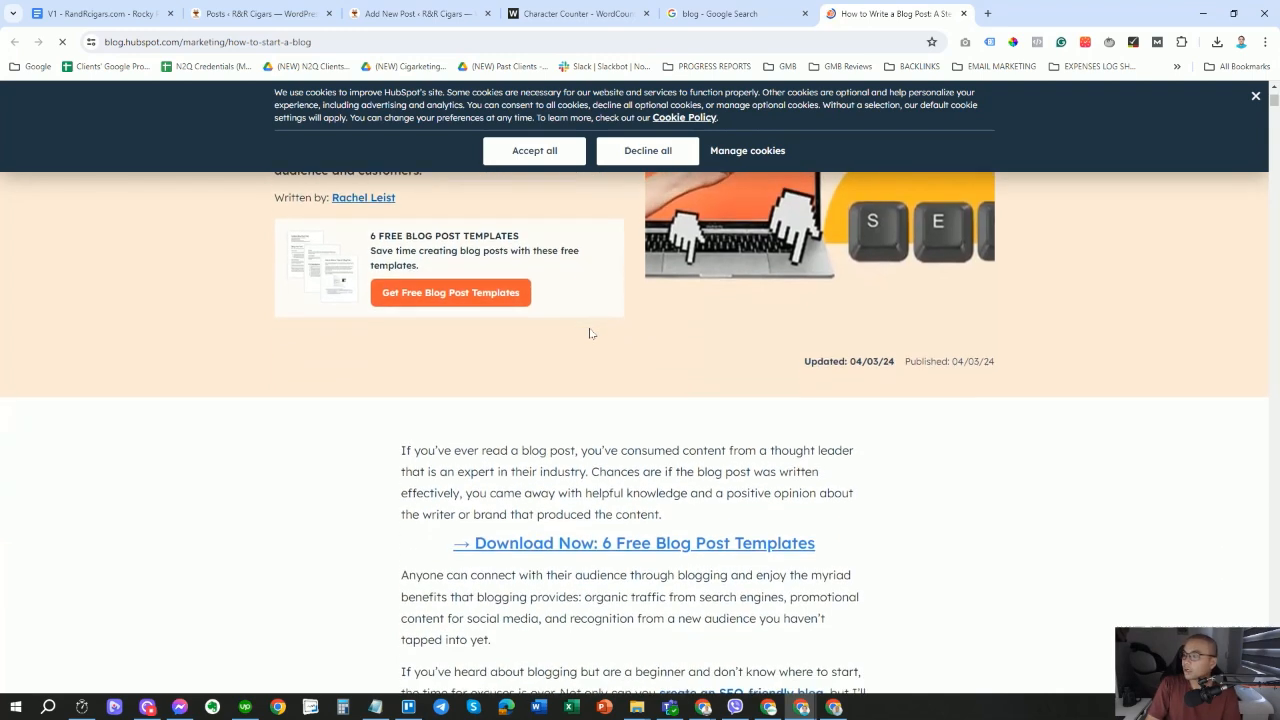
pyautogui.scroll(-3, 590, 340)
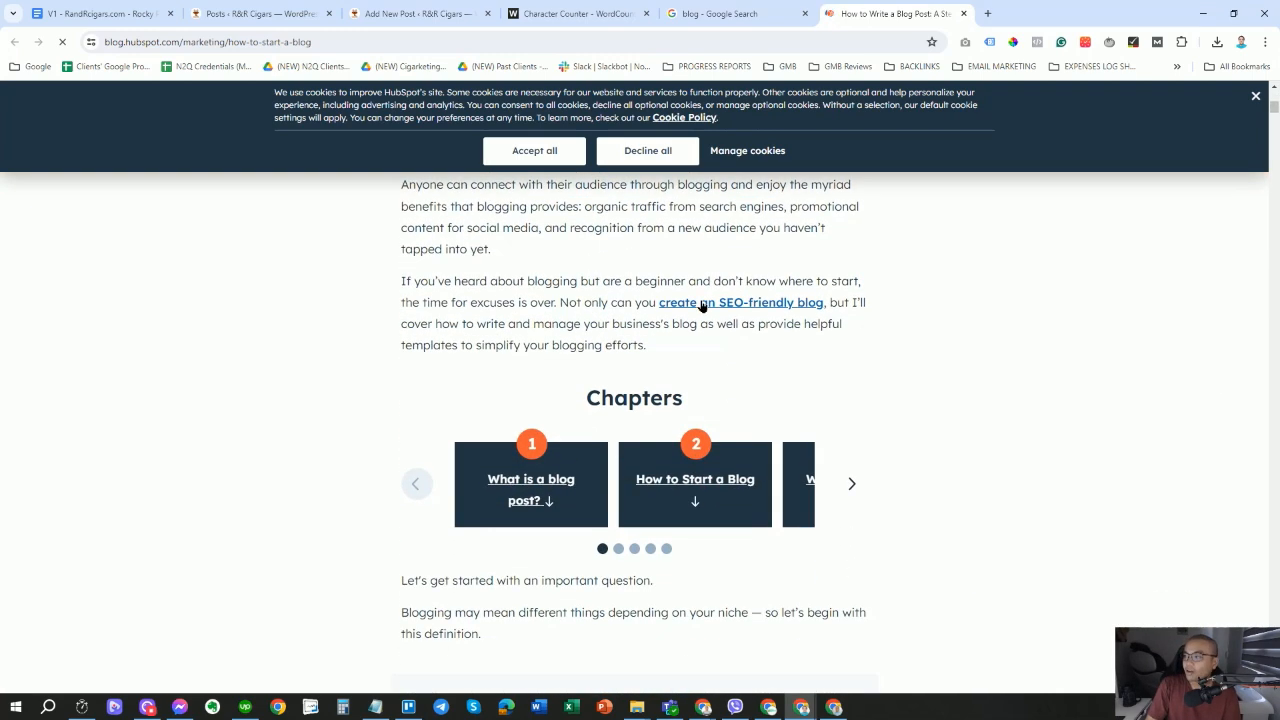
pyautogui.click(702, 306)
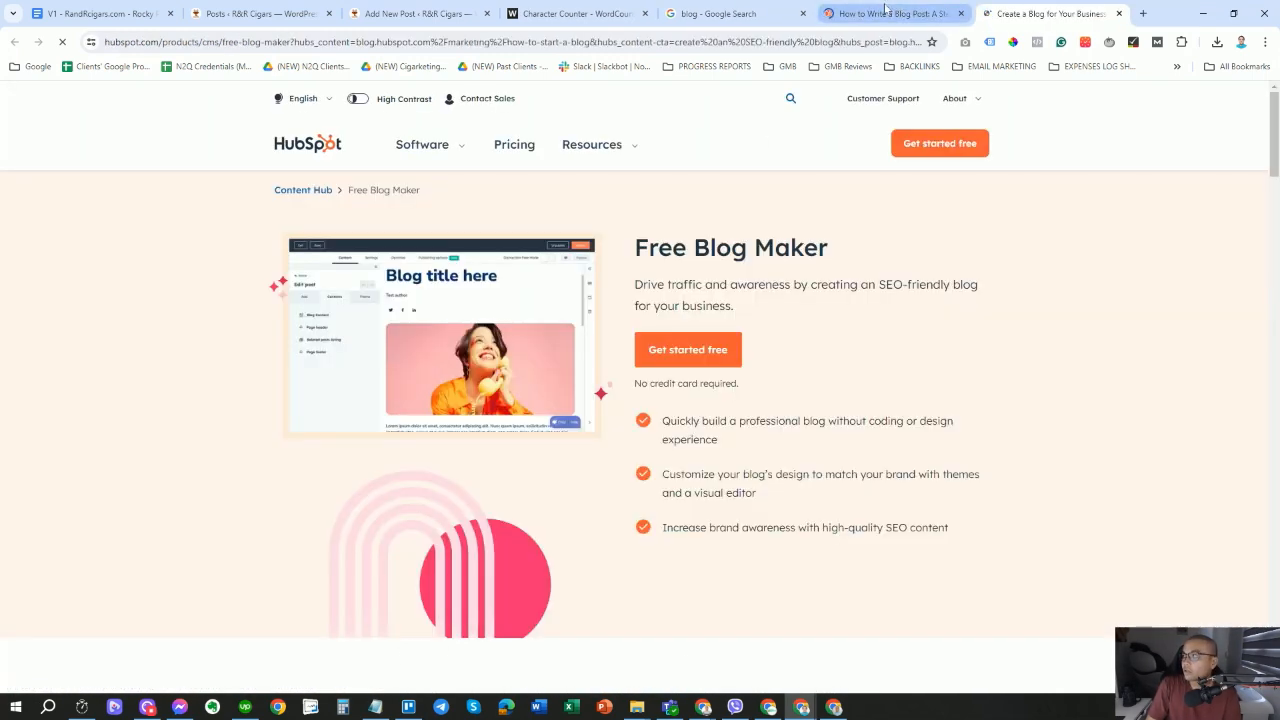
# Compare the Free Blog Maker tab with the How to Write a Blog Post article tab.
pyautogui.click(885, 13)
pyautogui.click(1060, 13)
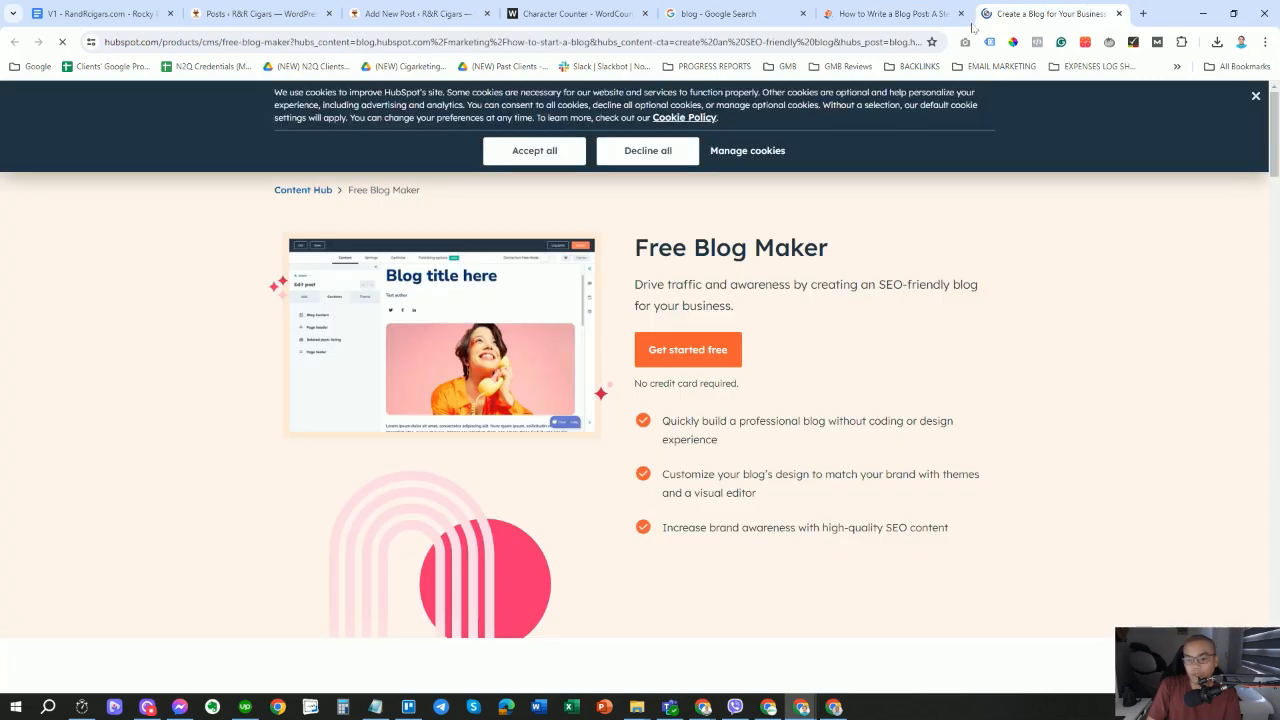
pyautogui.click(885, 13)
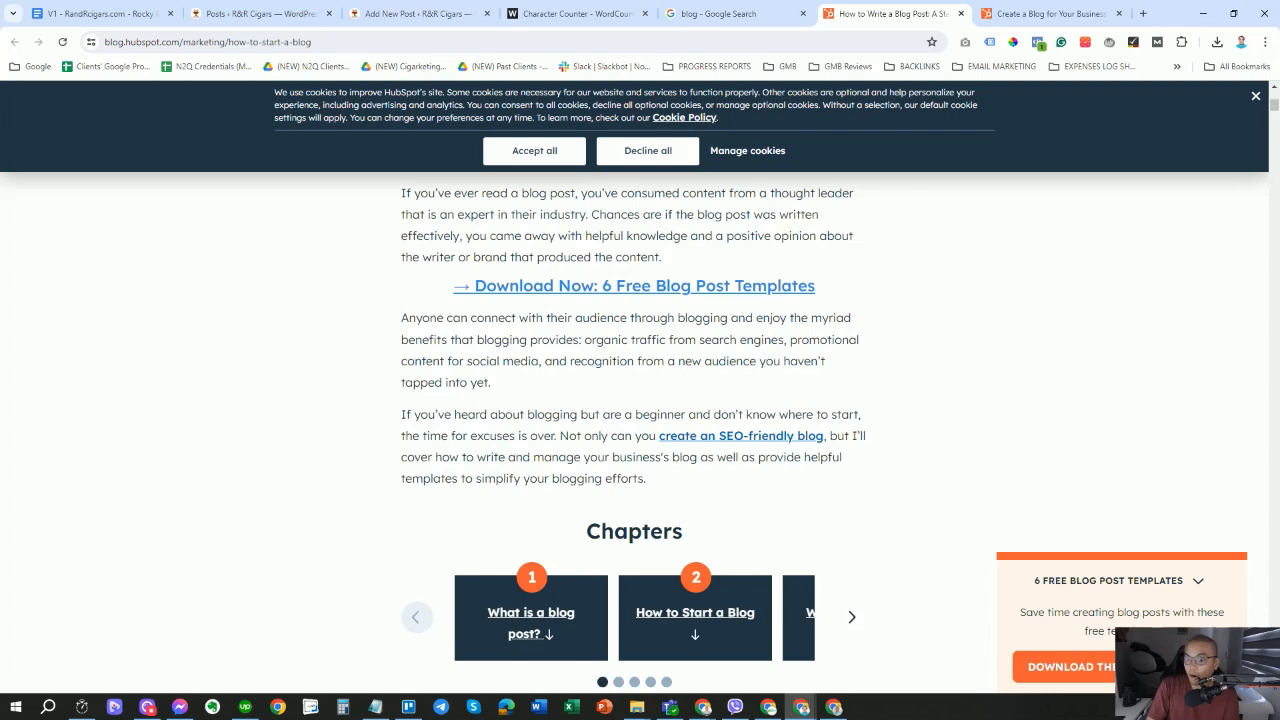
pyautogui.click(1025, 15)
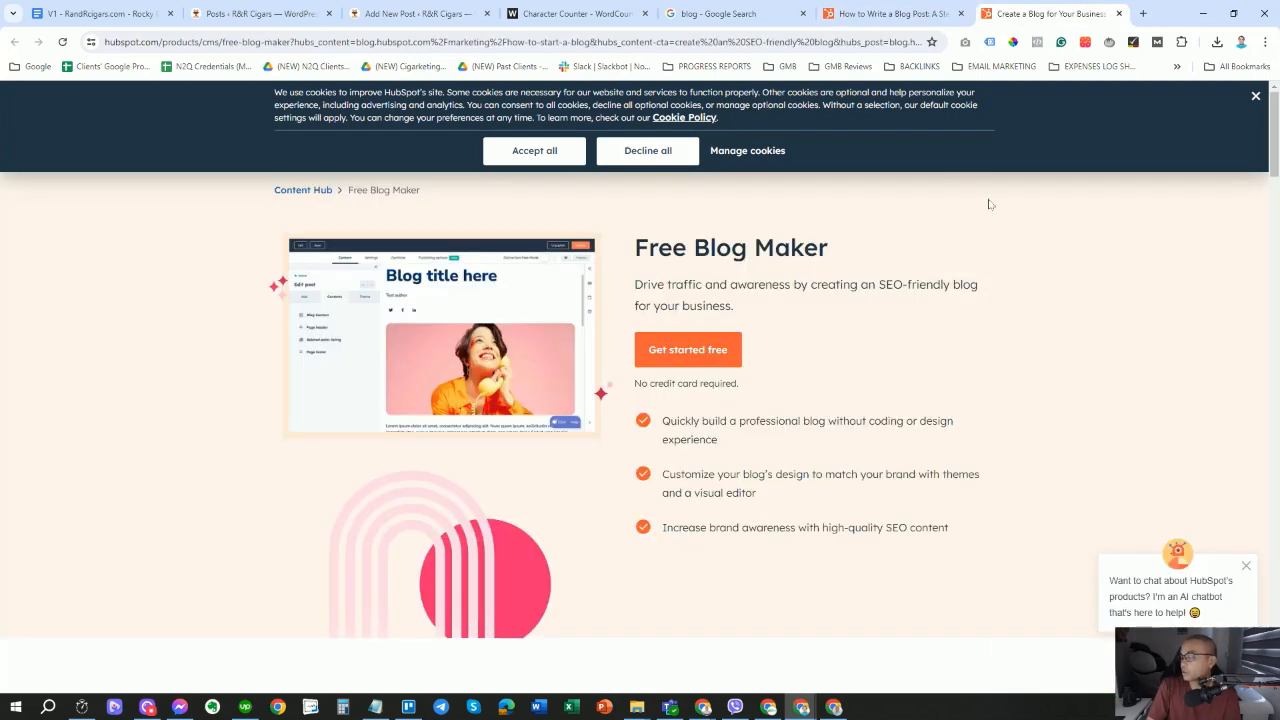
pyautogui.scroll(-2, 768, 368)
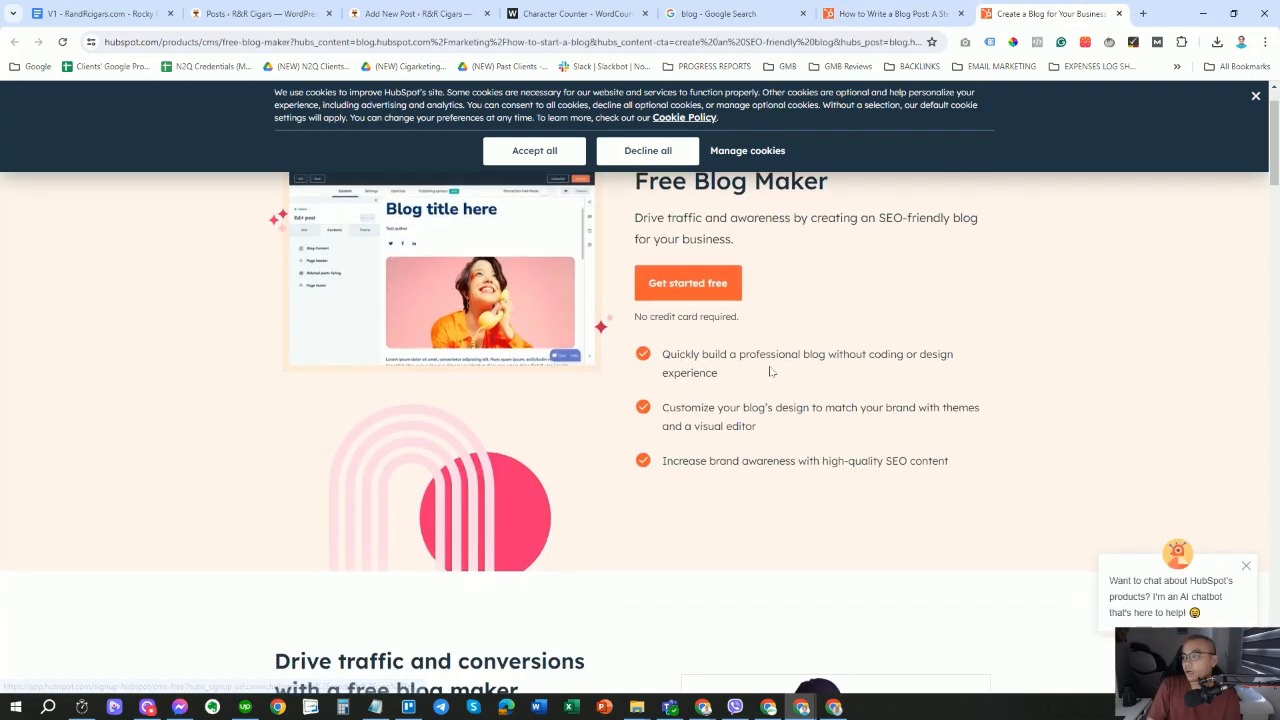
pyautogui.scroll(2, 768, 376)
pyautogui.click(918, 15)
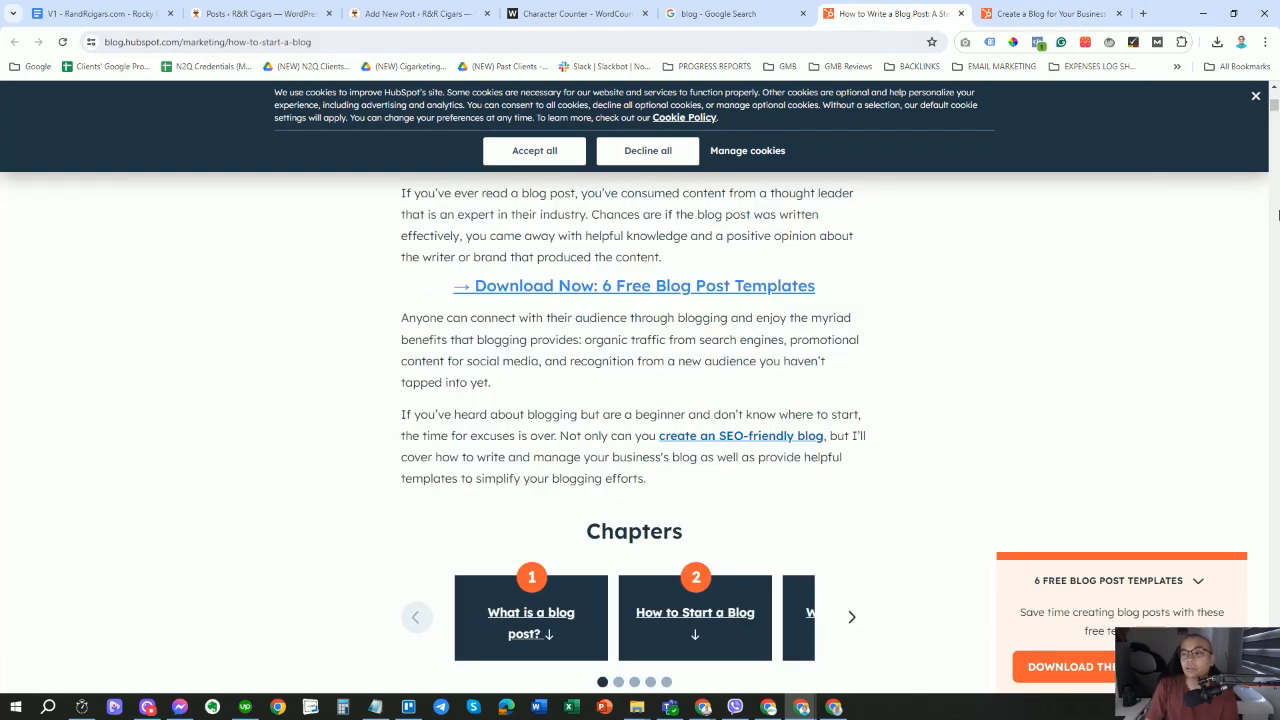
pyautogui.scroll(-2, 950, 360)
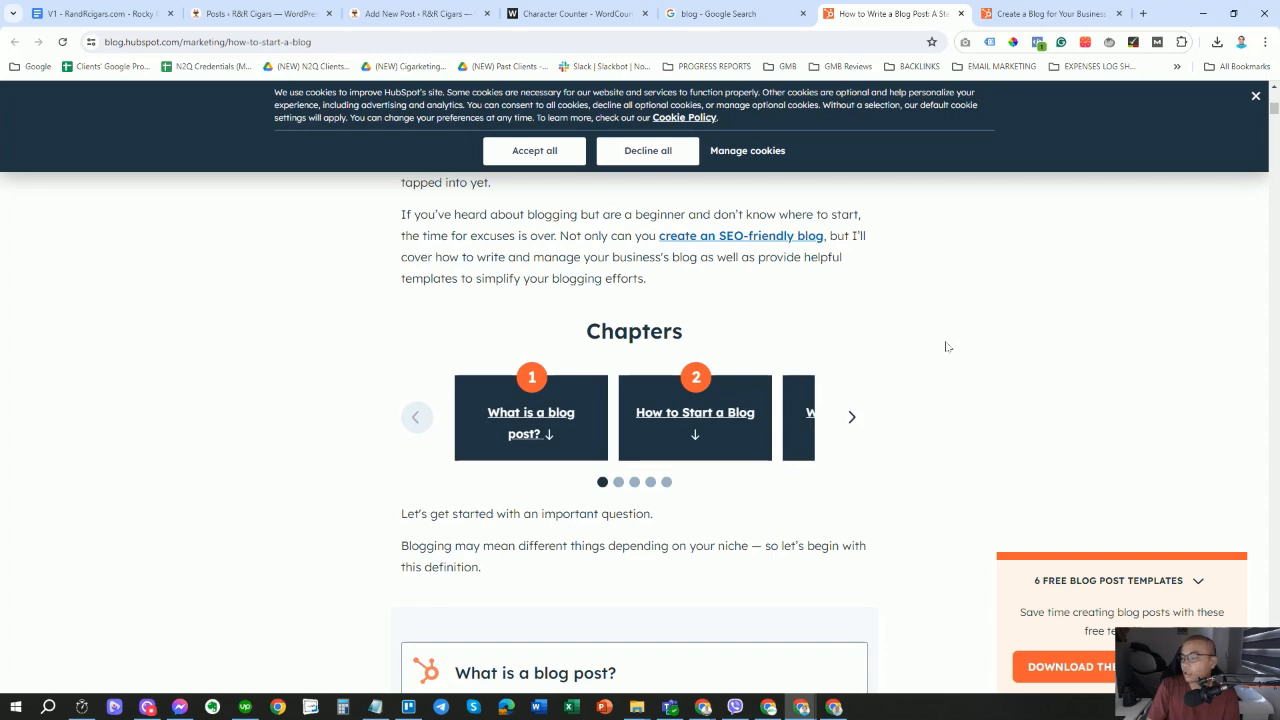
pyautogui.scroll(-3, 947, 346)
pyautogui.scroll(-4, 947, 346)
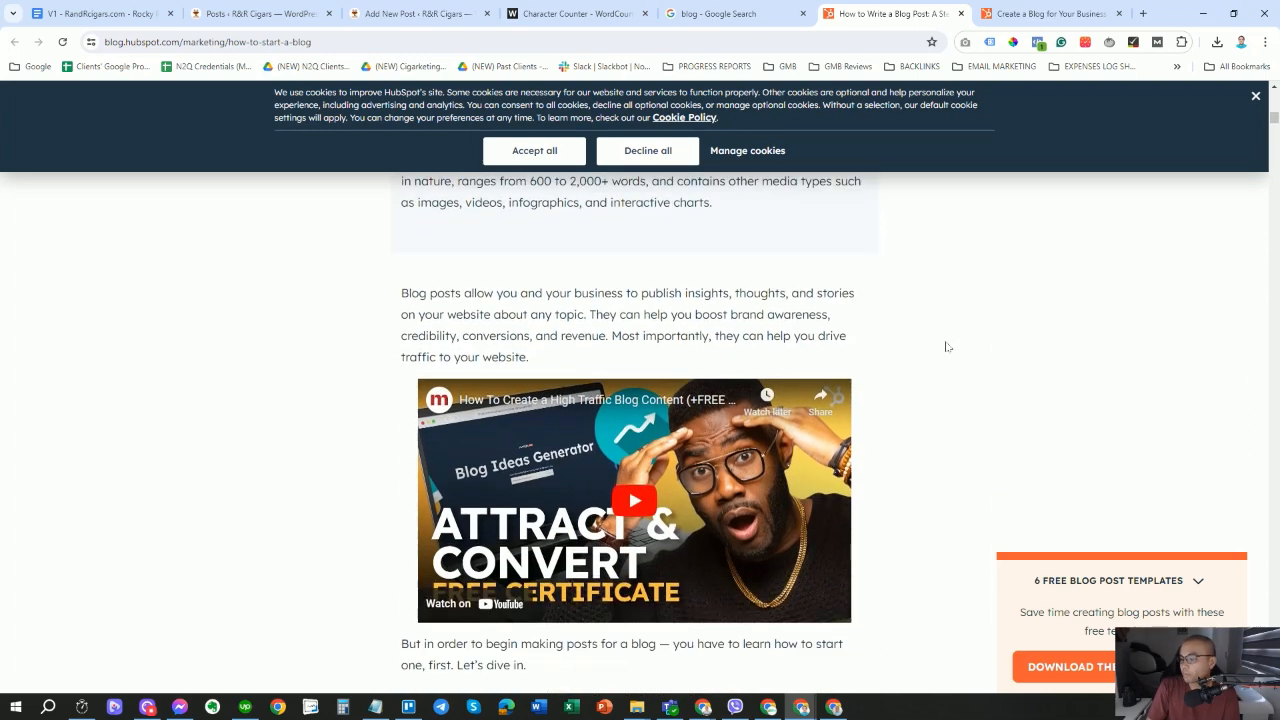
pyautogui.scroll(7, 946, 346)
pyautogui.click(1010, 14)
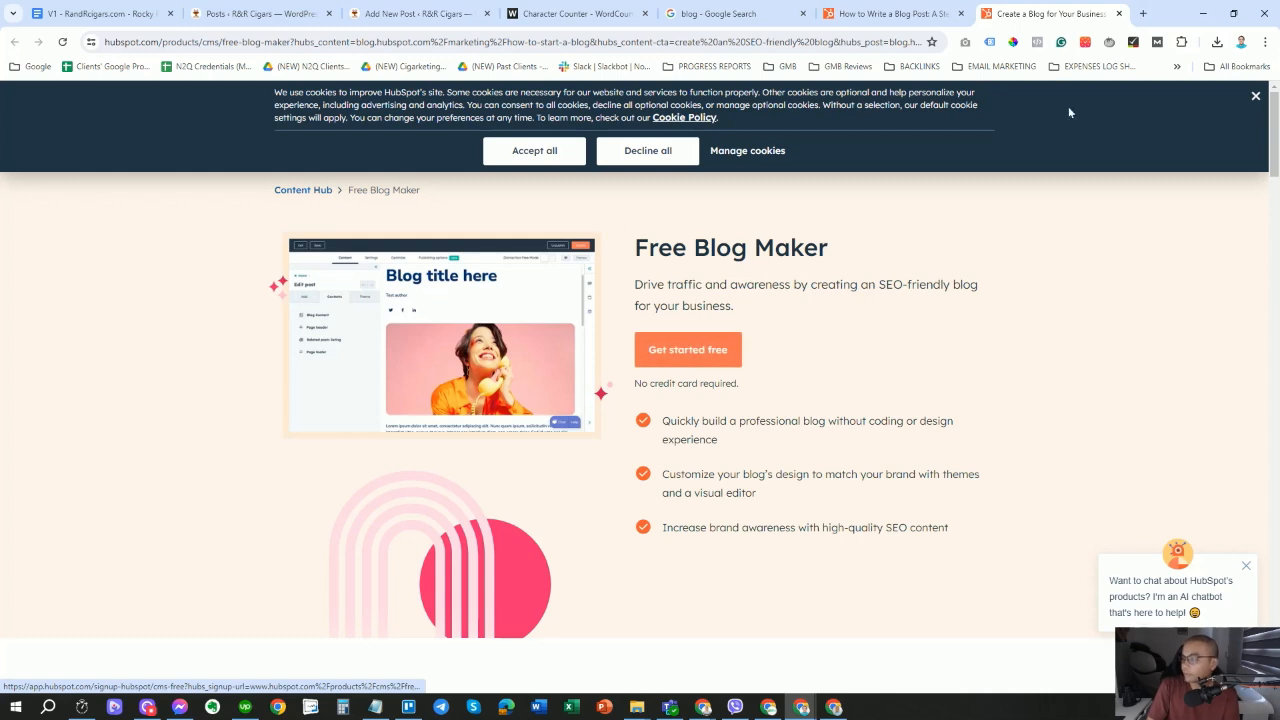
pyautogui.click(893, 14)
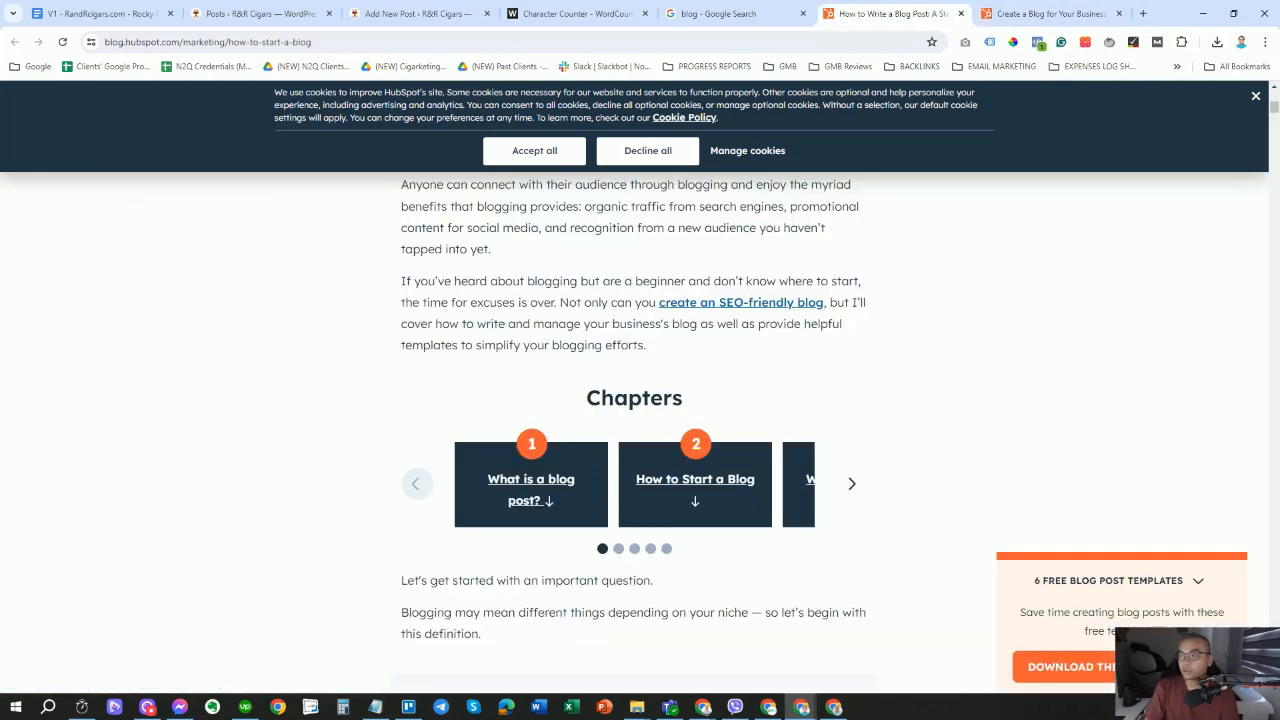
# Select the article's intro paragraphs containing the link, recheck Free Blog Maker, then return to WordPress.
pyautogui.moveTo(401, 184); pyautogui.dragTo(783, 347)
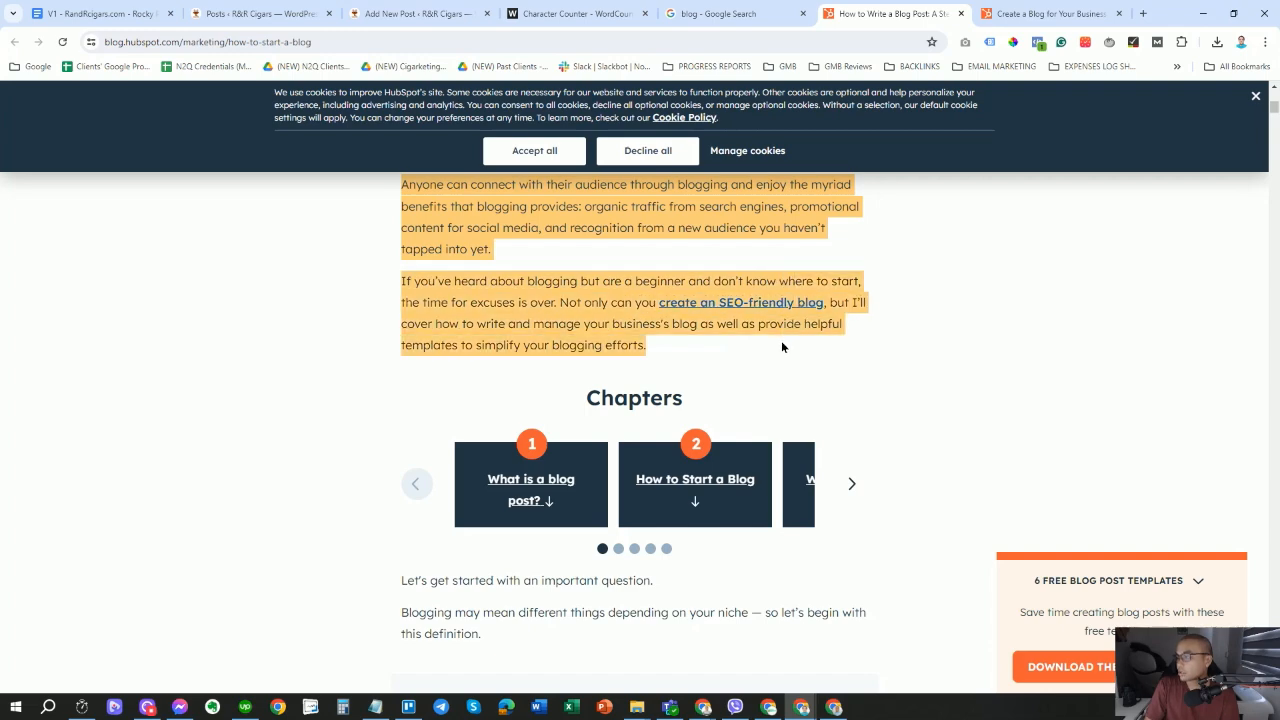
pyautogui.scroll(-3, 882, 366)
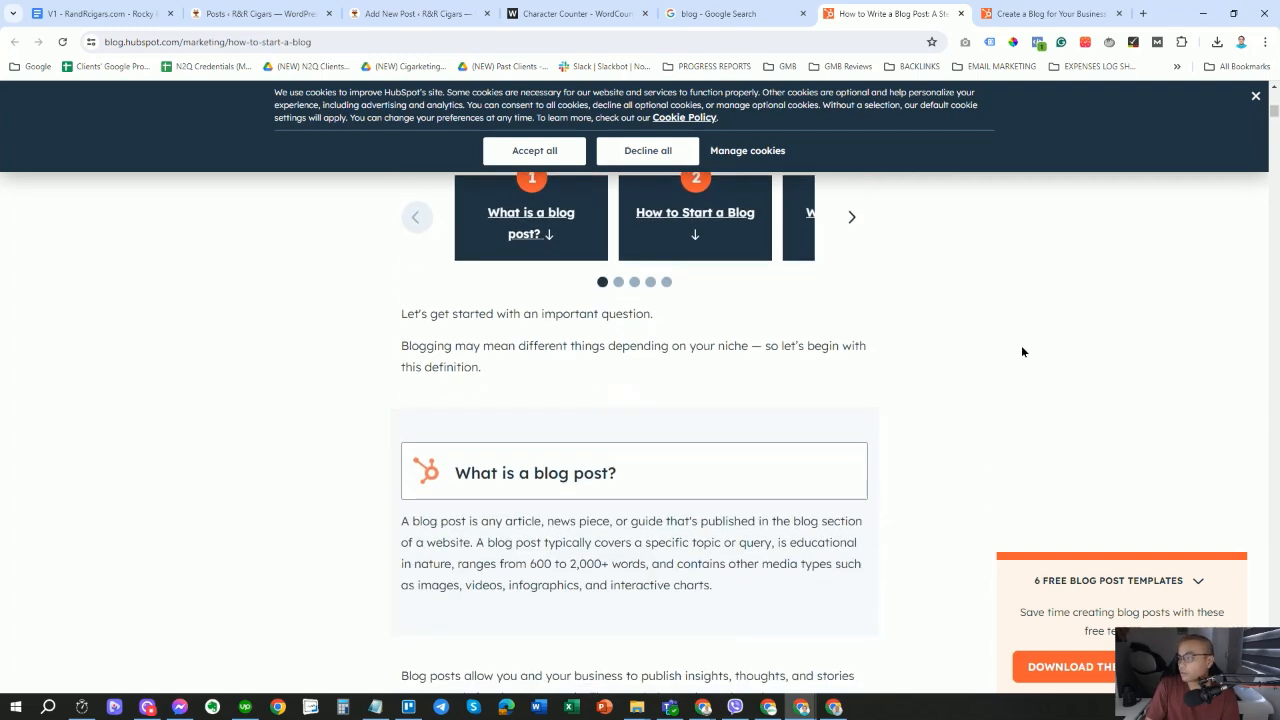
pyautogui.click(1058, 13)
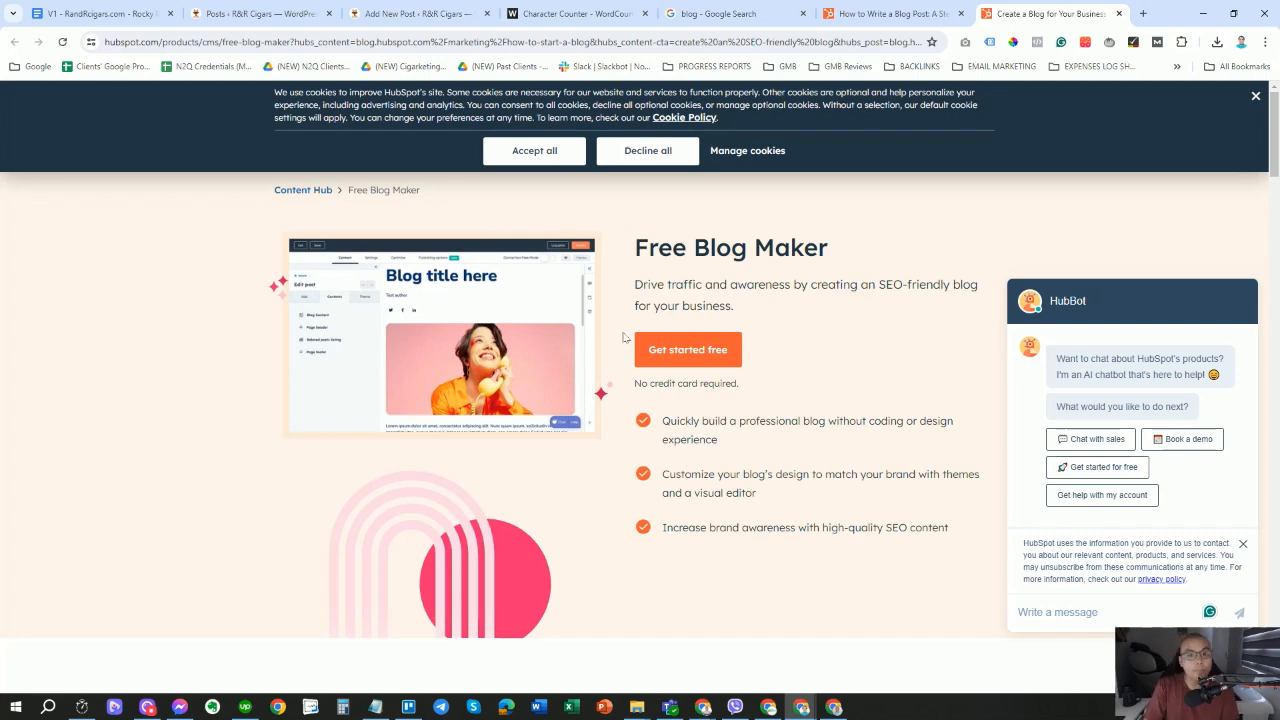
pyautogui.scroll(-2, 655, 378)
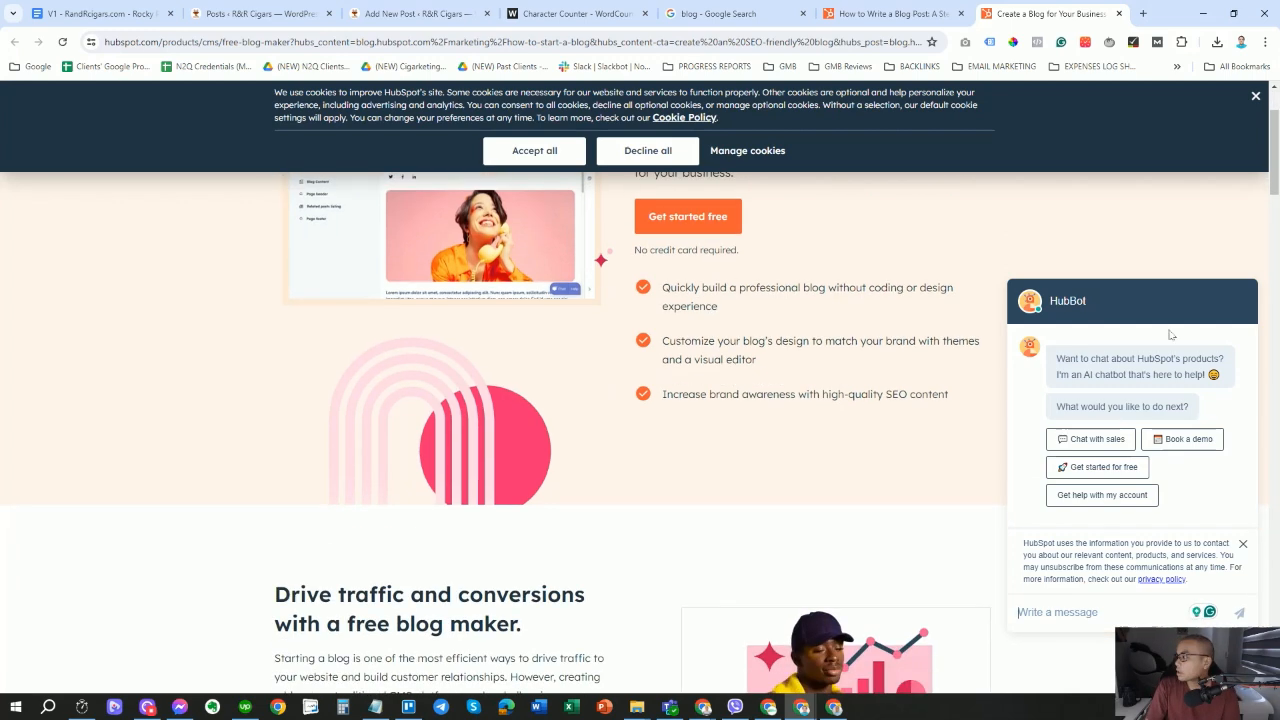
pyautogui.scroll(-6, 507, 513)
pyautogui.scroll(5, 514, 517)
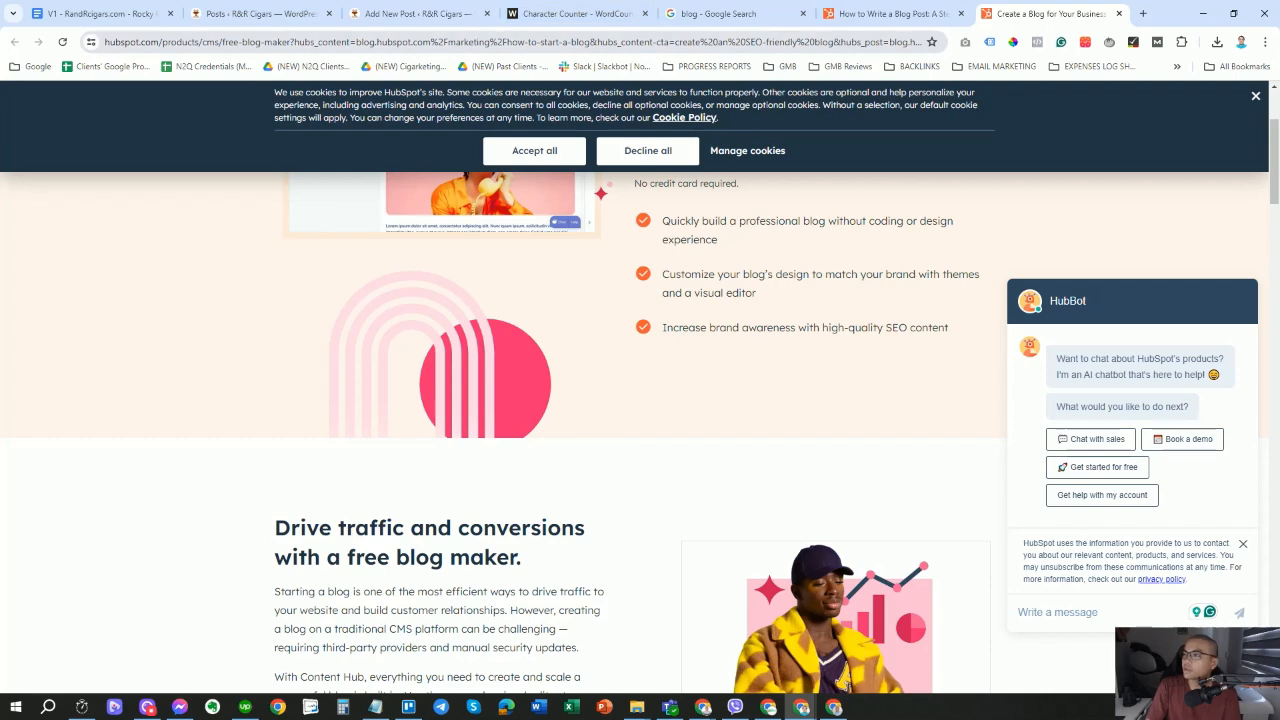
pyautogui.click(409, 18)
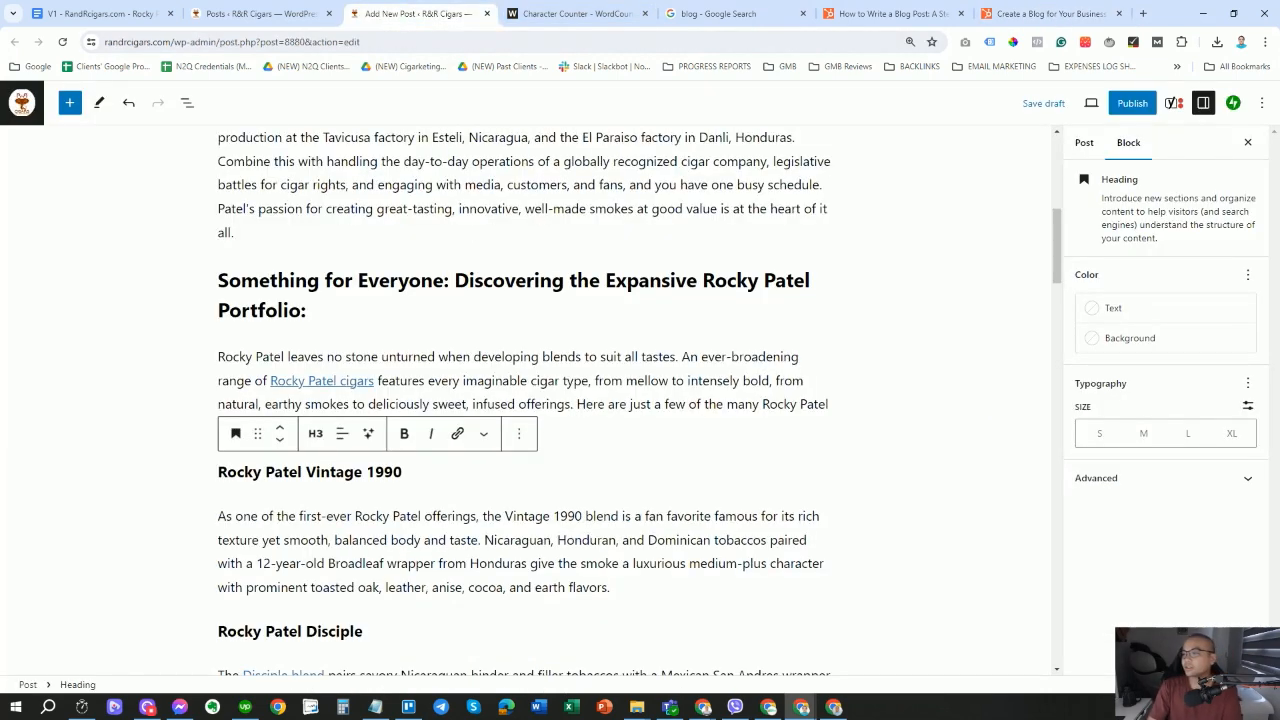
# Make the Disciple blend and Java Maduro links open in a new tab.
pyautogui.scroll(-2, 283, 475)
pyautogui.click(283, 475)
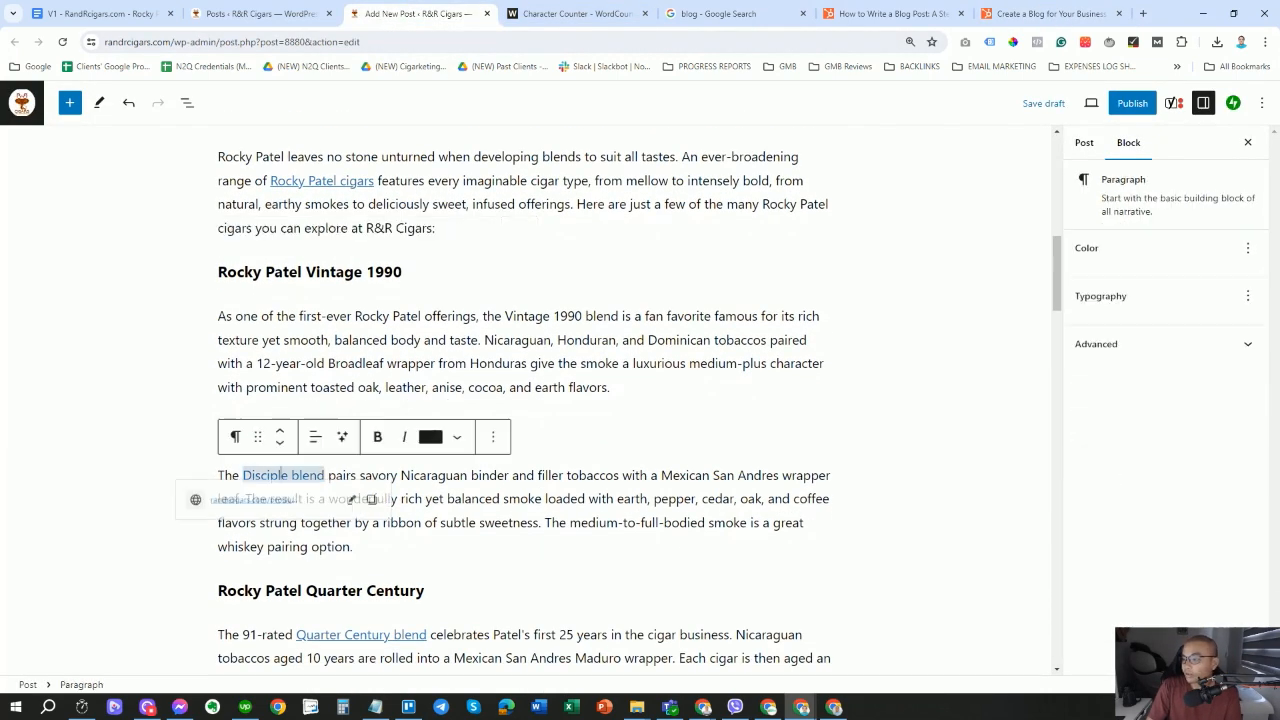
pyautogui.click(364, 507)
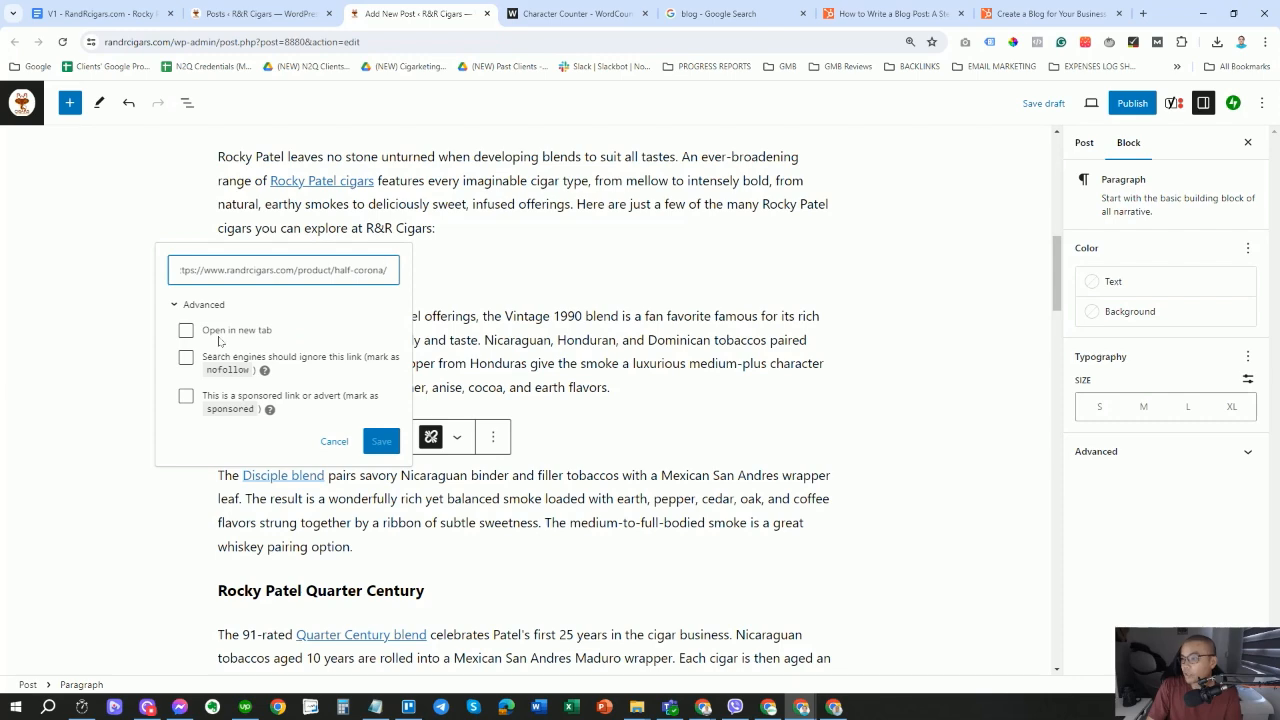
pyautogui.click(186, 330)
pyautogui.click(390, 440)
pyautogui.scroll(-2, 390, 436)
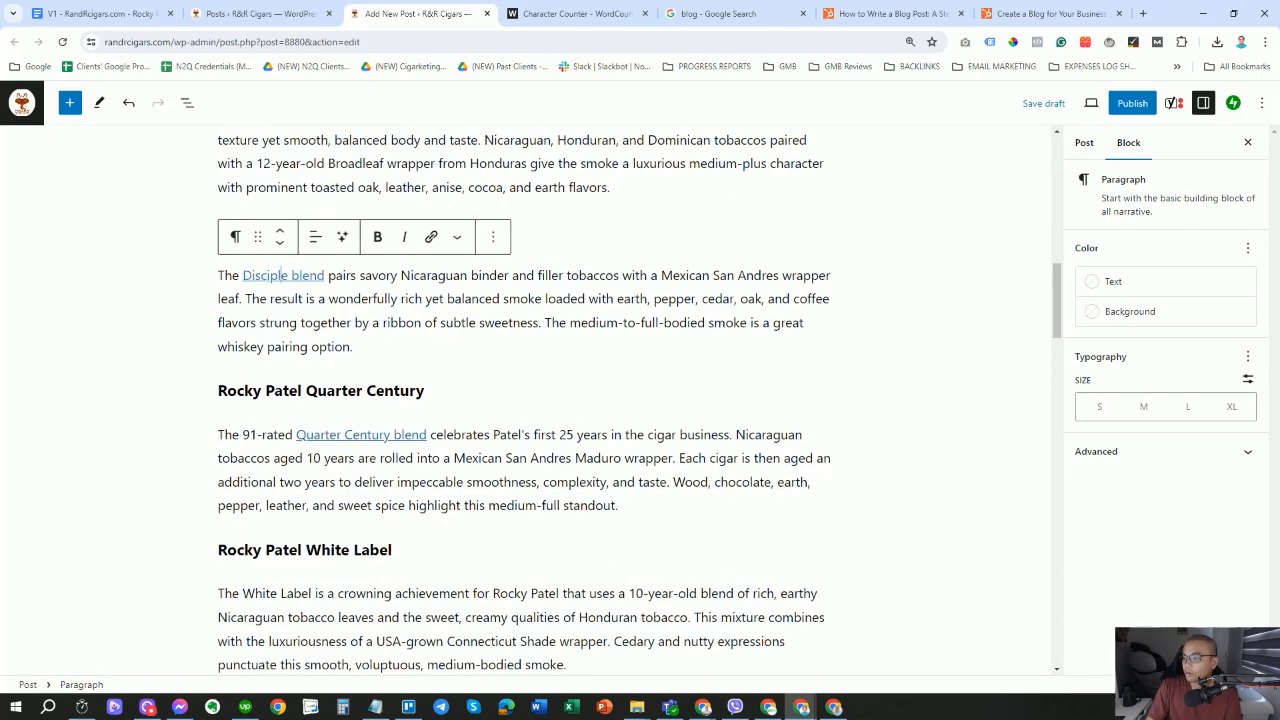
pyautogui.click(385, 430)
pyautogui.click(442, 466)
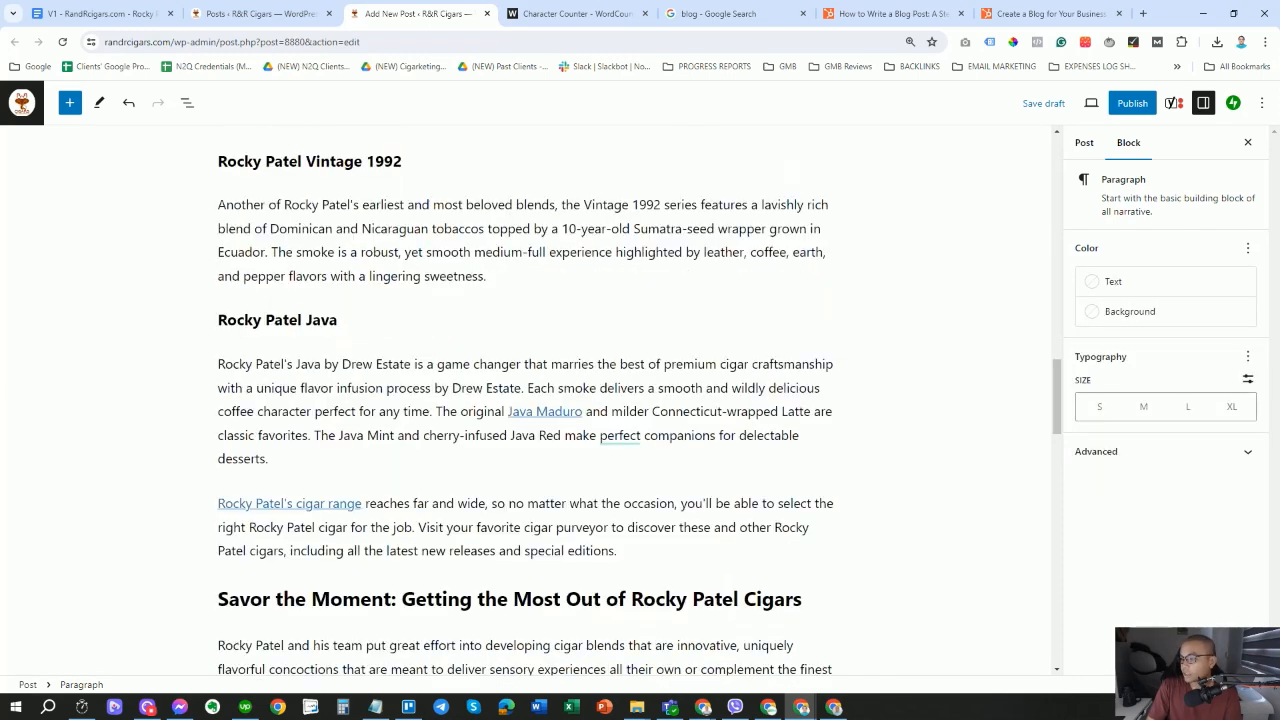
pyautogui.click(545, 411)
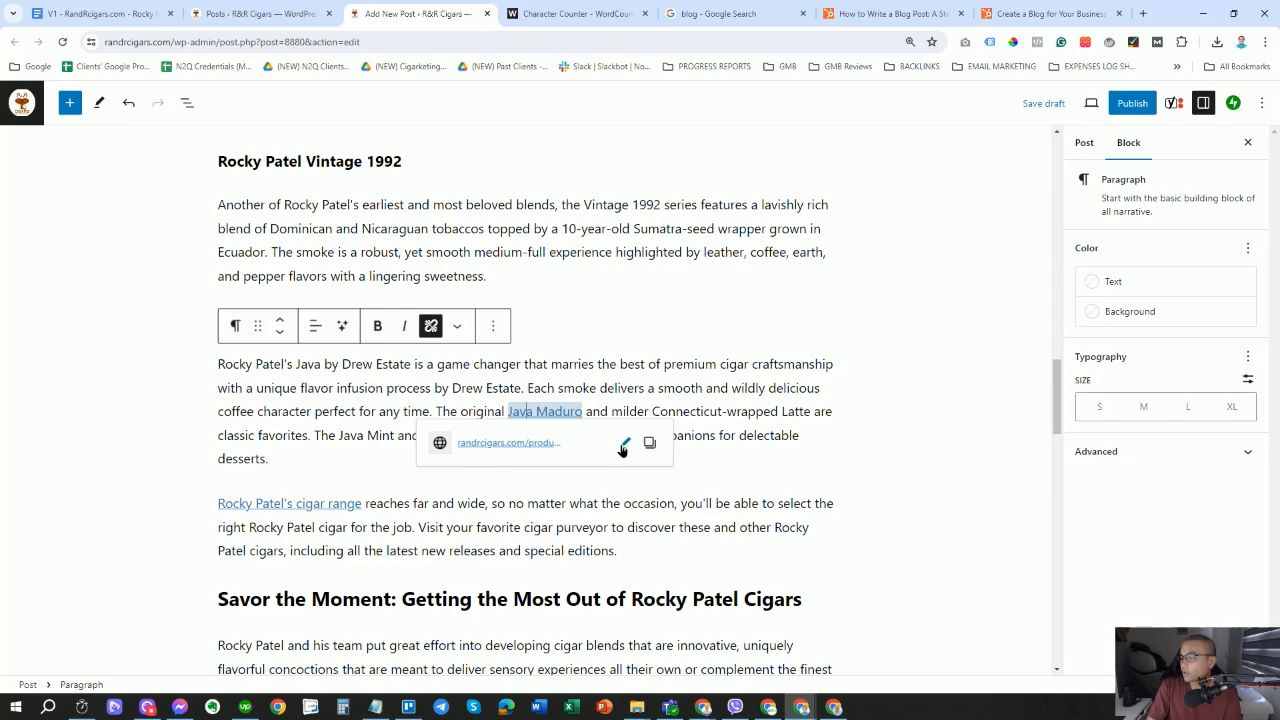
pyautogui.click(621, 444)
pyautogui.click(447, 507)
pyautogui.click(642, 617)
# Save the Rocky Patel's cigar range (R&R online) link to open in a new tab.
pyautogui.scroll(-1, 642, 617)
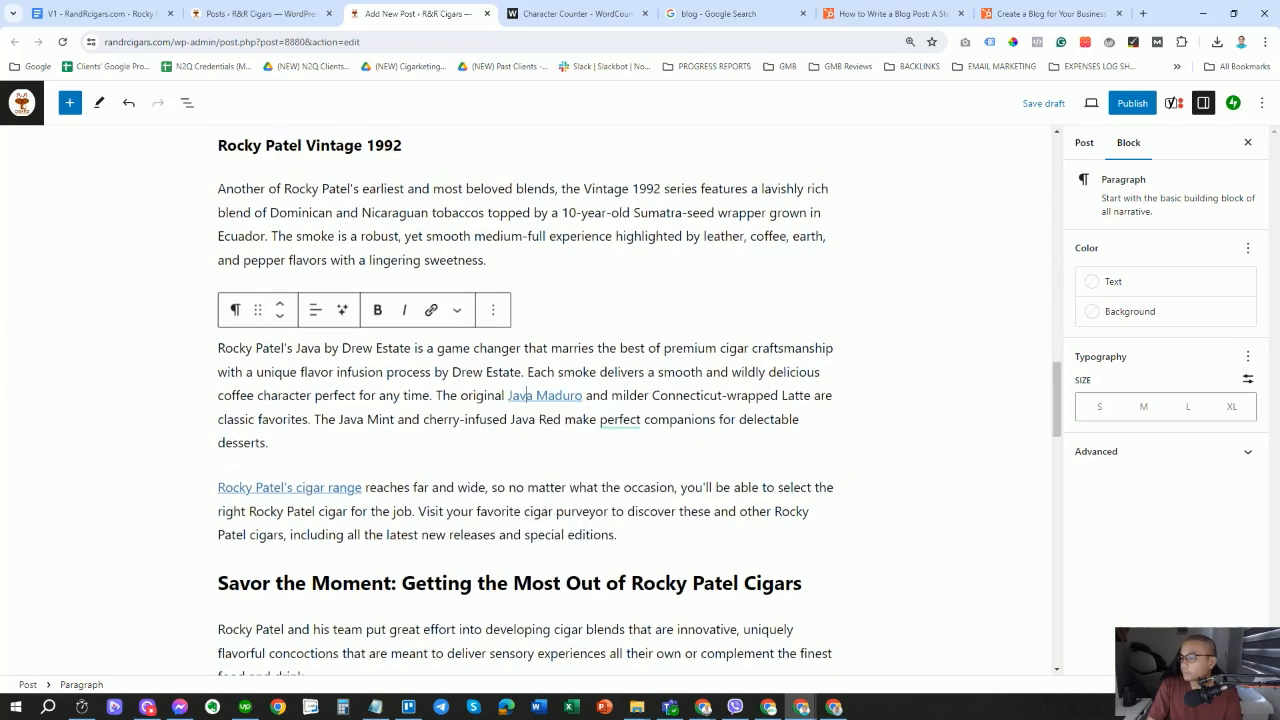
pyautogui.click(290, 422)
pyautogui.click(366, 457)
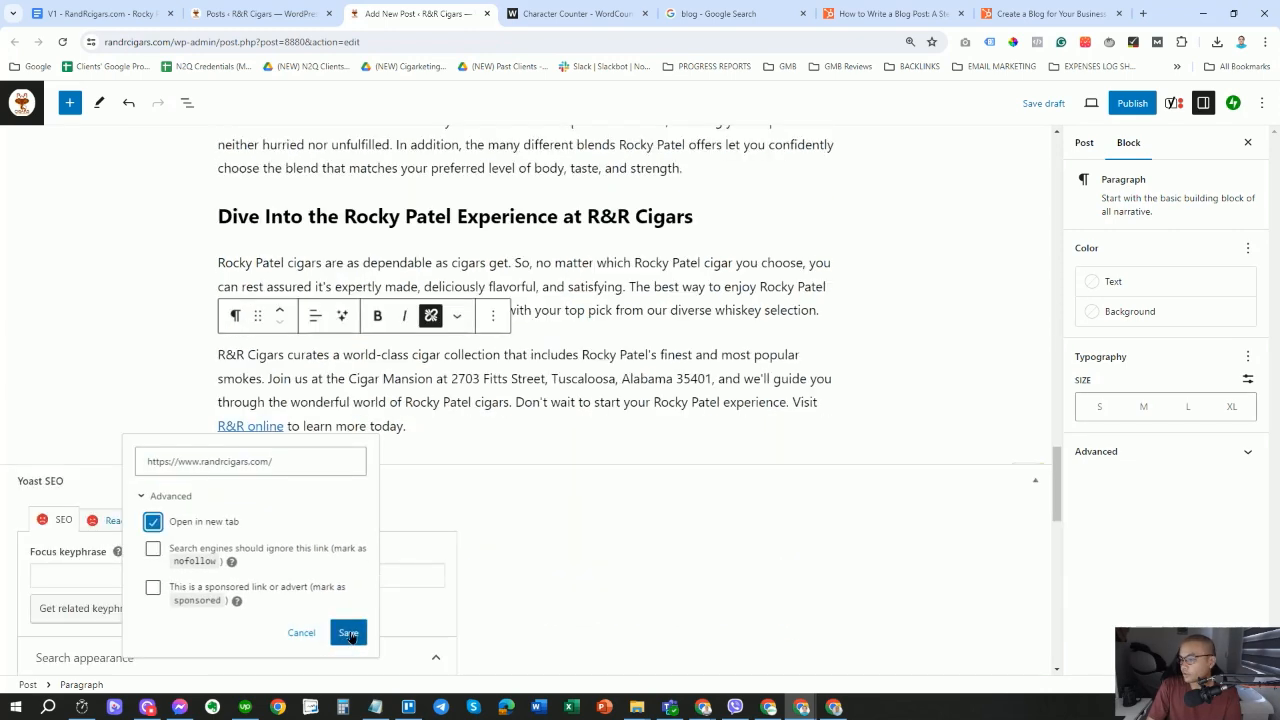
pyautogui.click(346, 631)
pyautogui.scroll(-3, 739, 341)
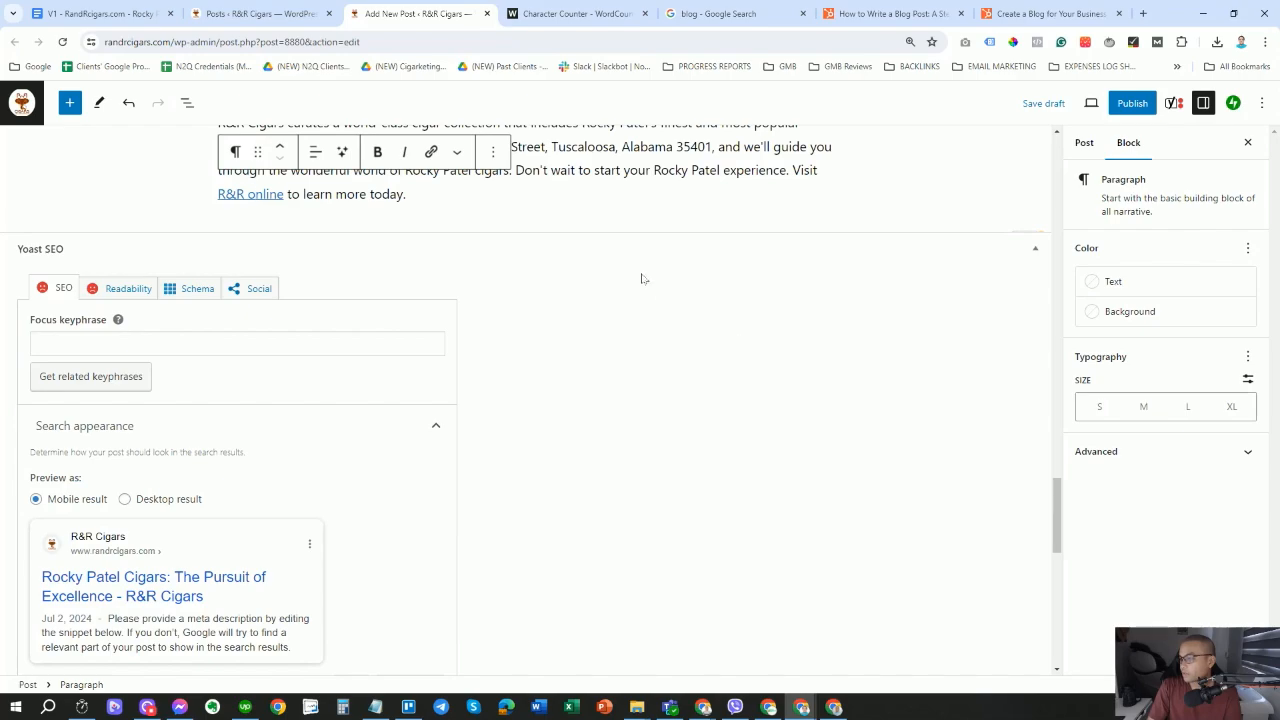
pyautogui.scroll(20, 642, 279)
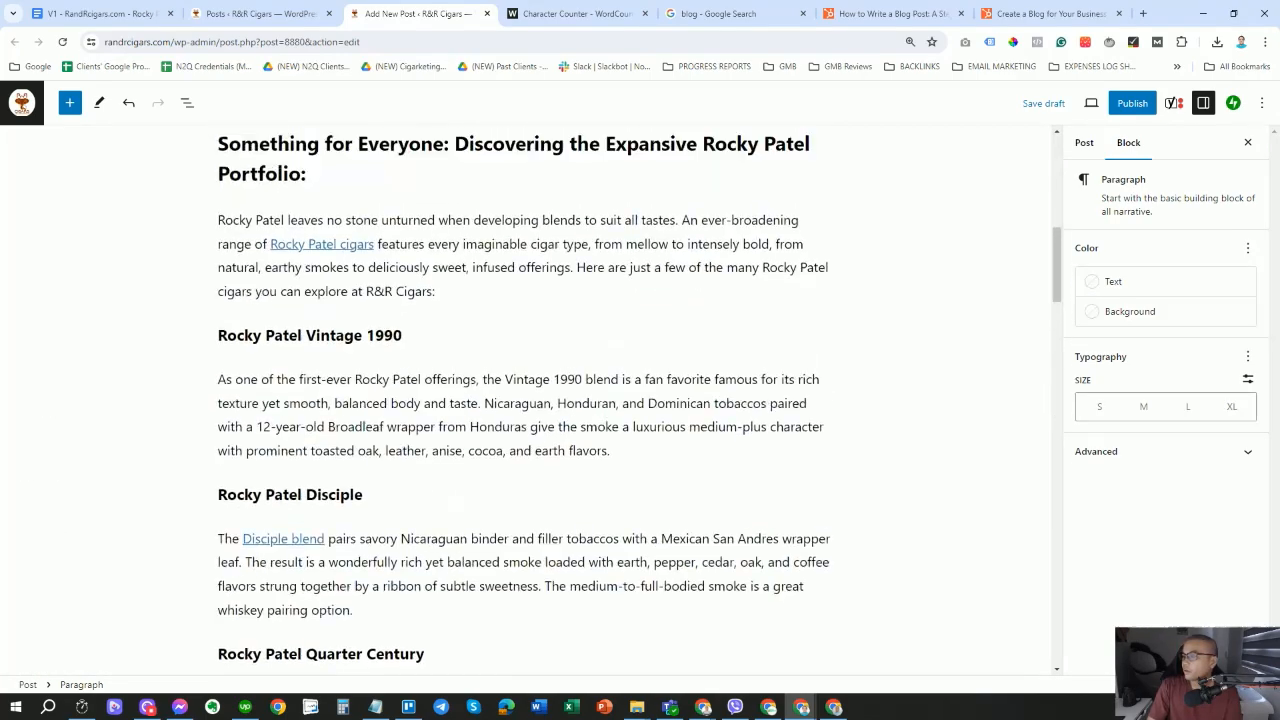
pyautogui.scroll(5, 530, 400)
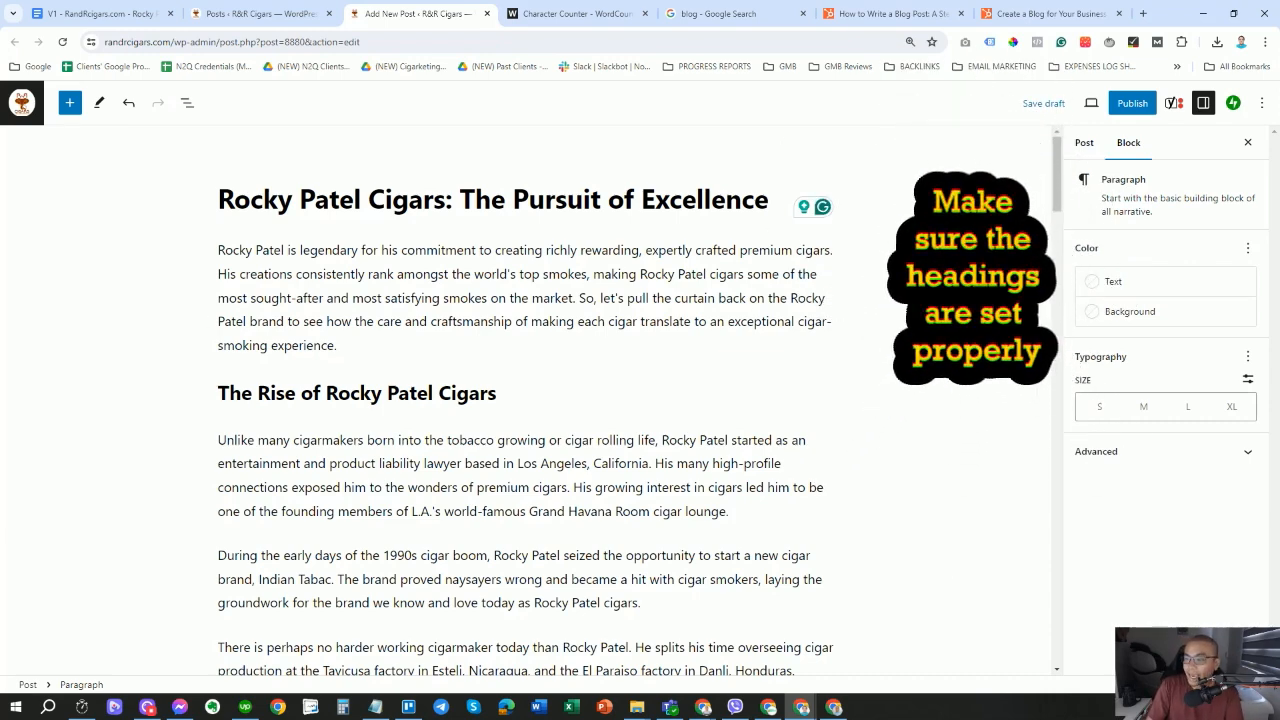
pyautogui.click(960, 280)
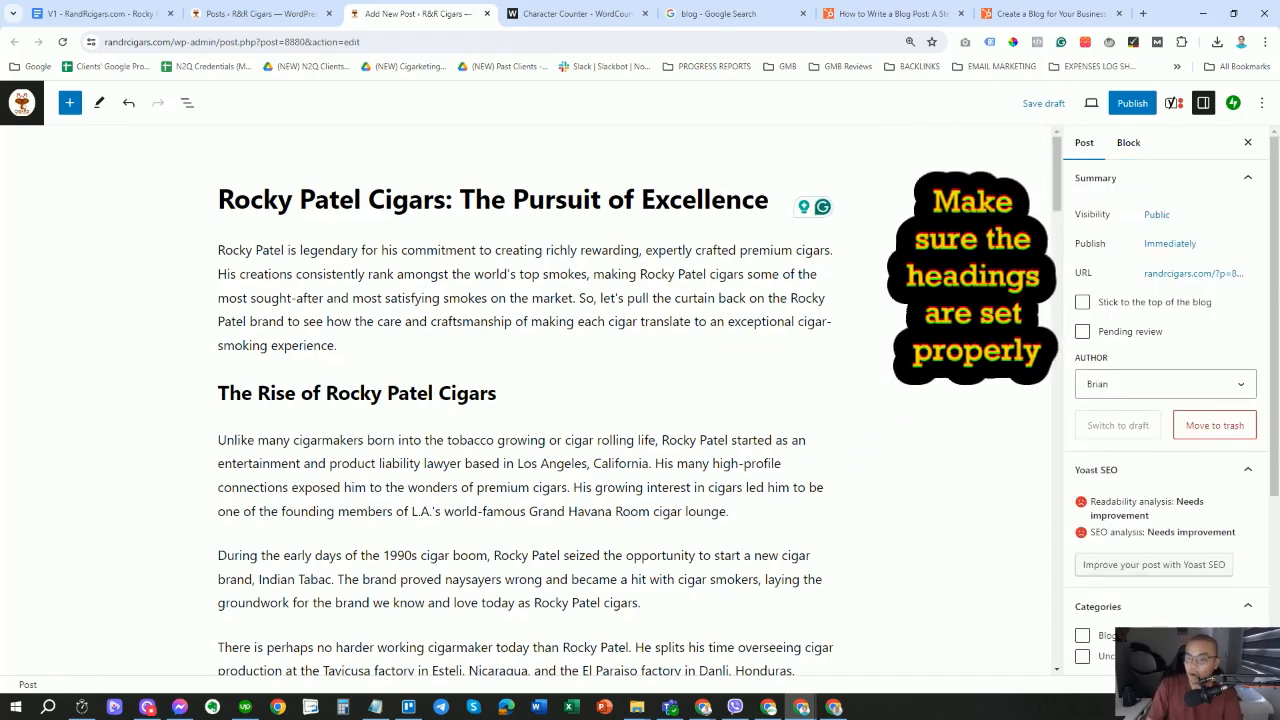
pyautogui.scroll(-1, 530, 400)
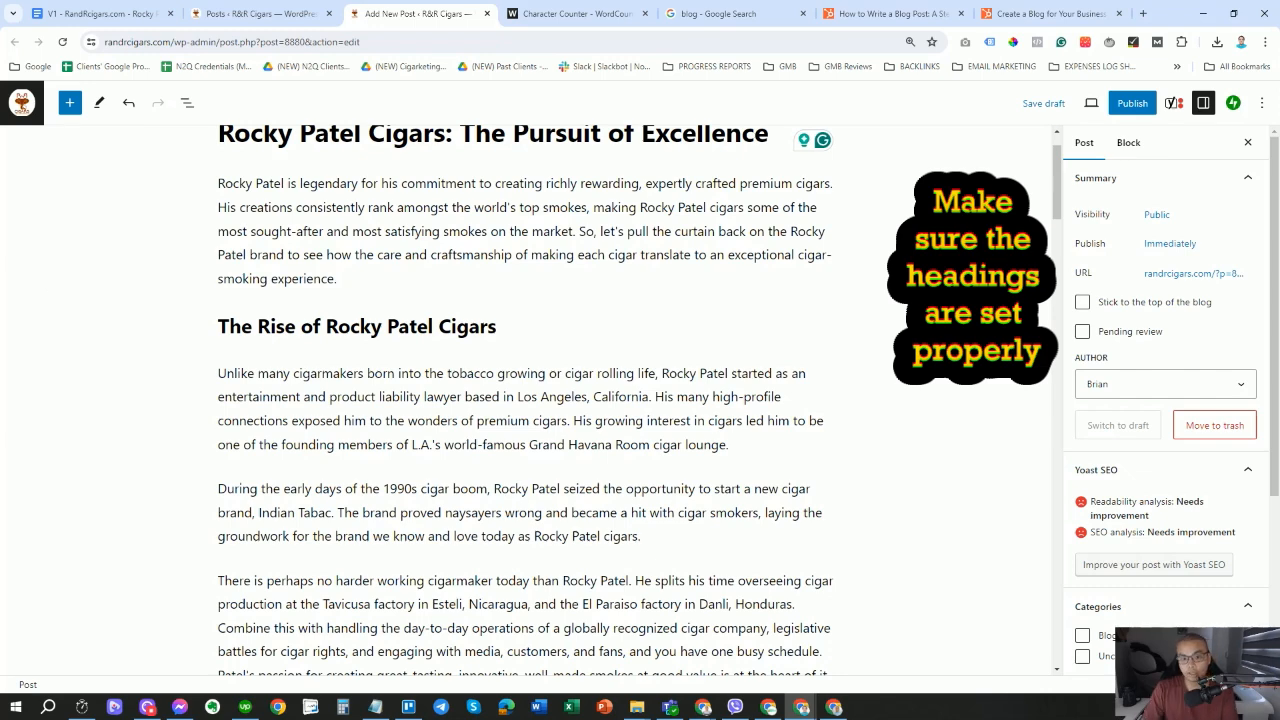
pyautogui.moveTo(497, 327); pyautogui.dragTo(386, 327)
pyautogui.click(366, 374)
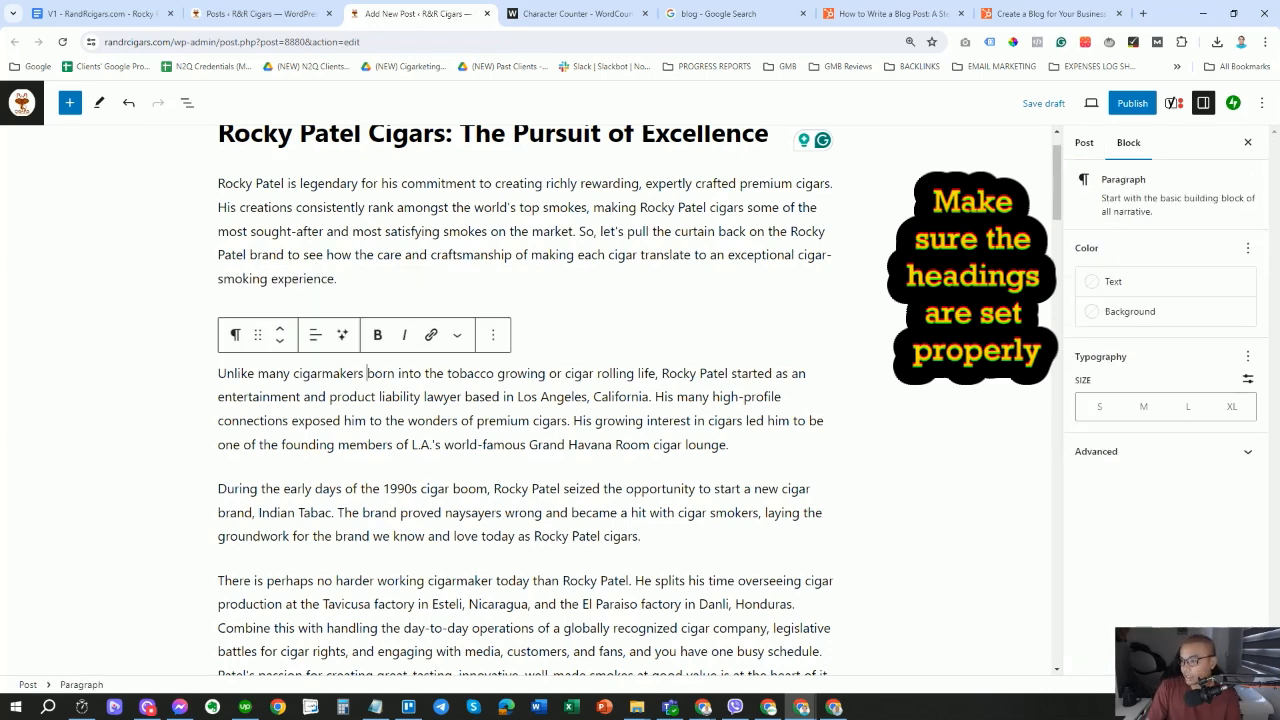
pyautogui.scroll(-1, 366, 374)
pyautogui.scroll(1, 525, 400)
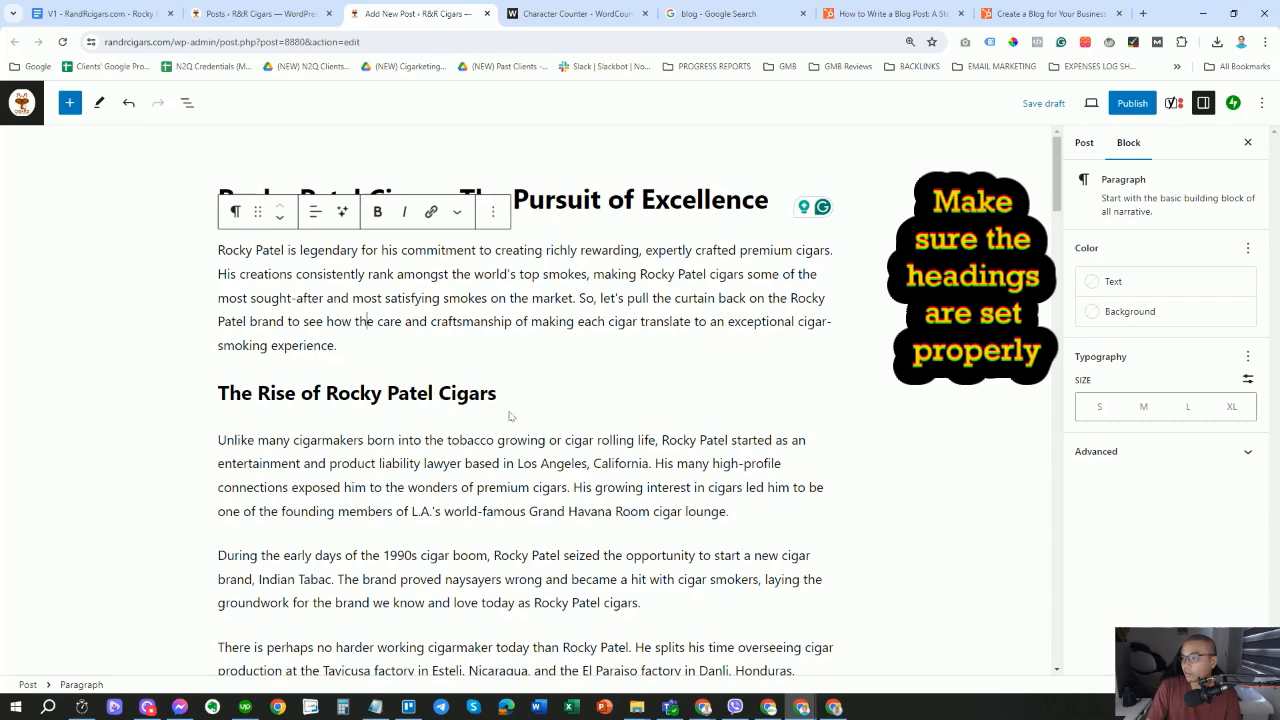
pyautogui.moveTo(498, 394); pyautogui.dragTo(216, 394)
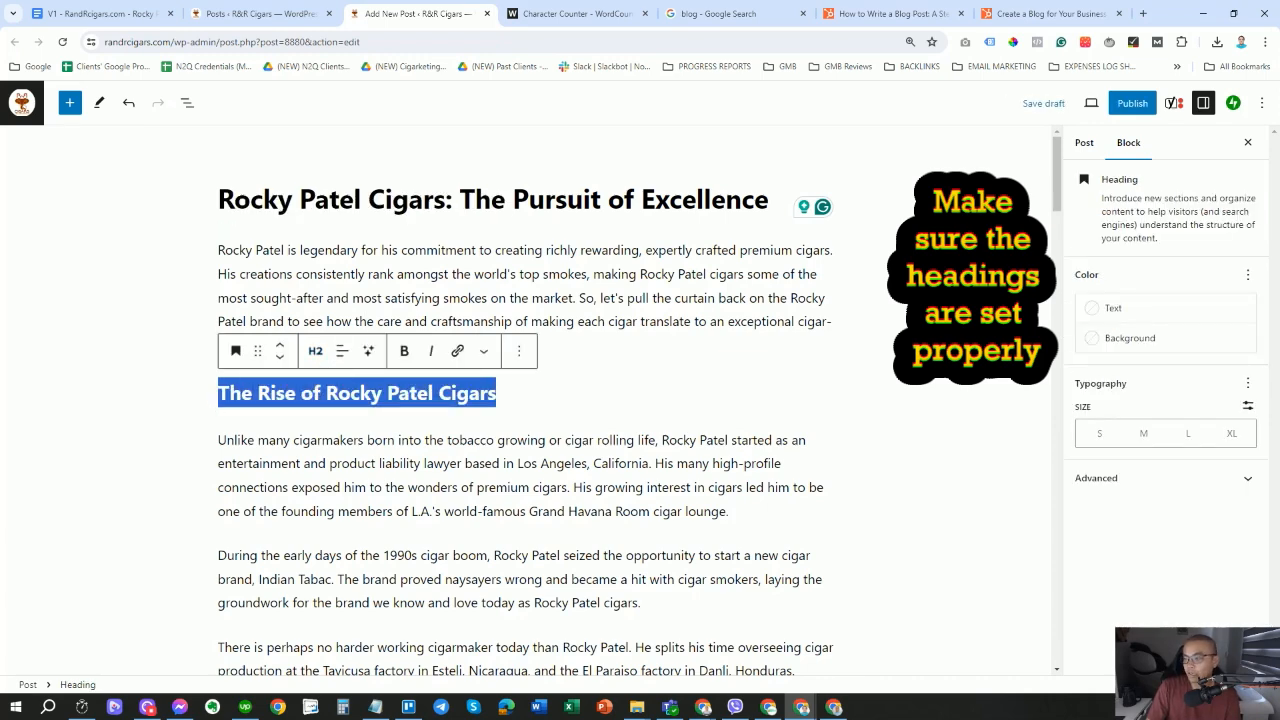
pyautogui.click(443, 465)
pyautogui.scroll(-2, 440, 460)
pyautogui.scroll(-1, 394, 412)
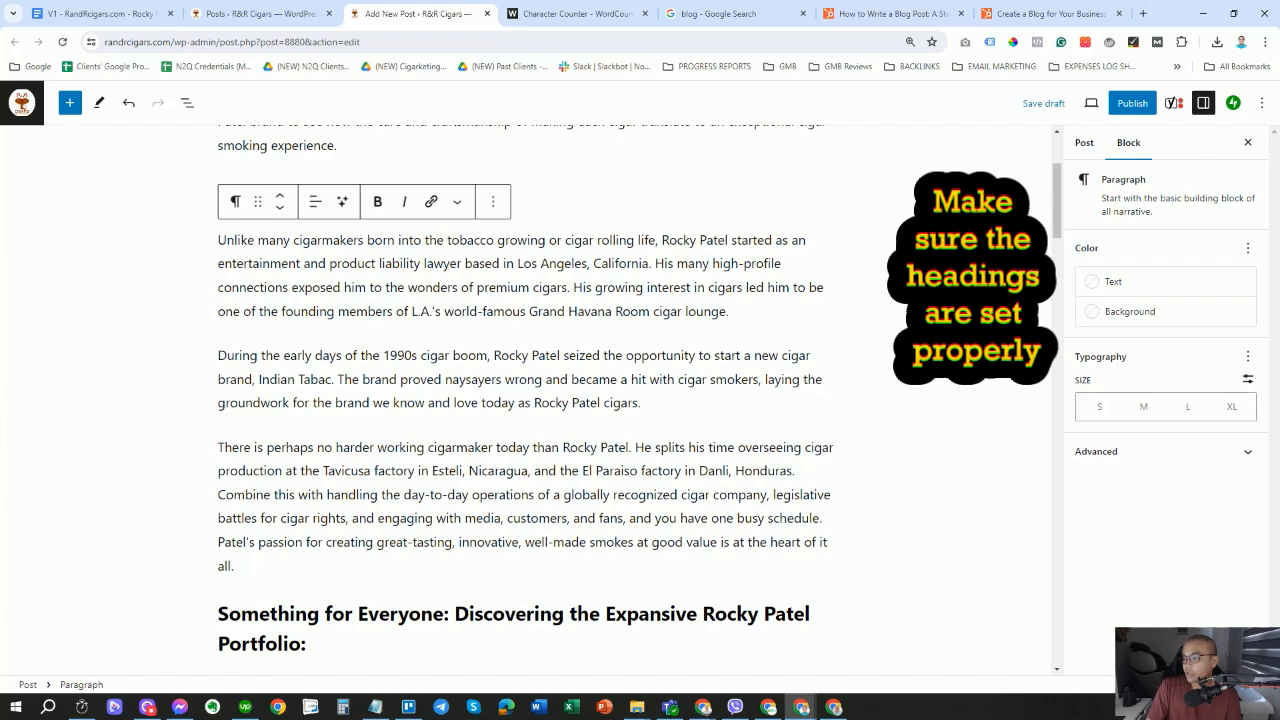
pyautogui.click(399, 403)
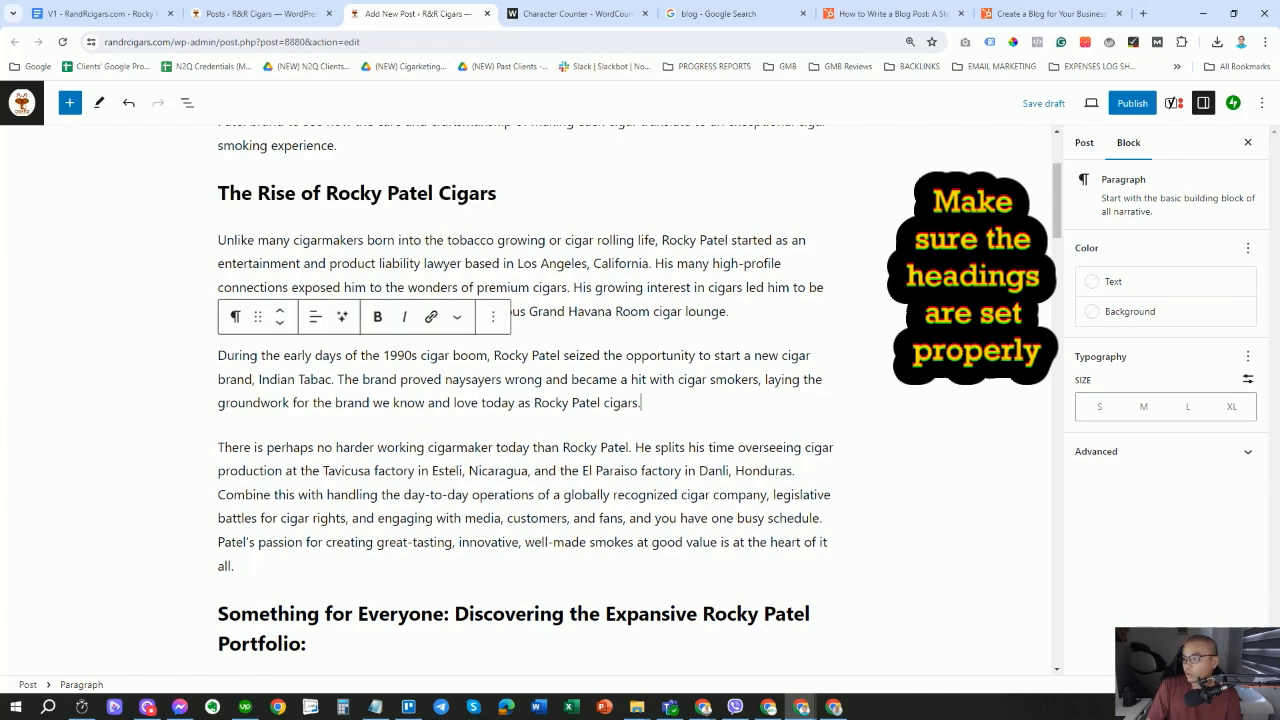
pyautogui.click(641, 403)
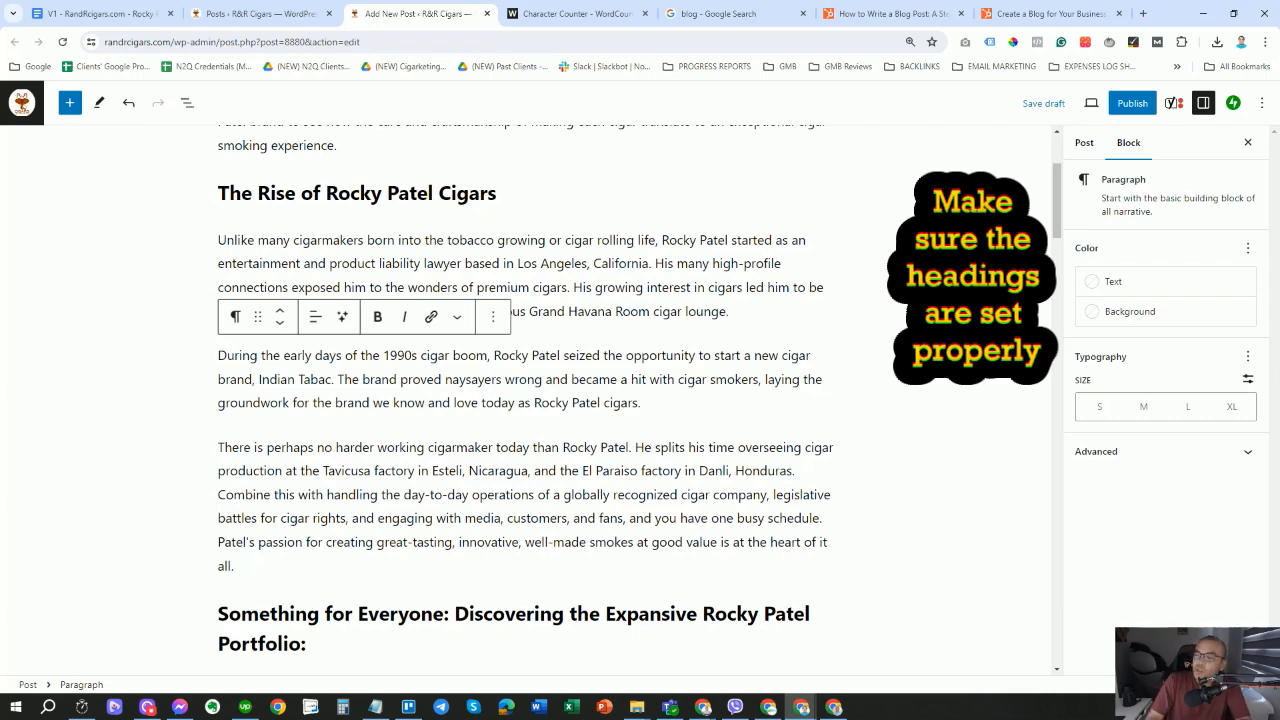
pyautogui.hotkey('ctrl', 'z')
pyautogui.scroll(-2, 525, 400)
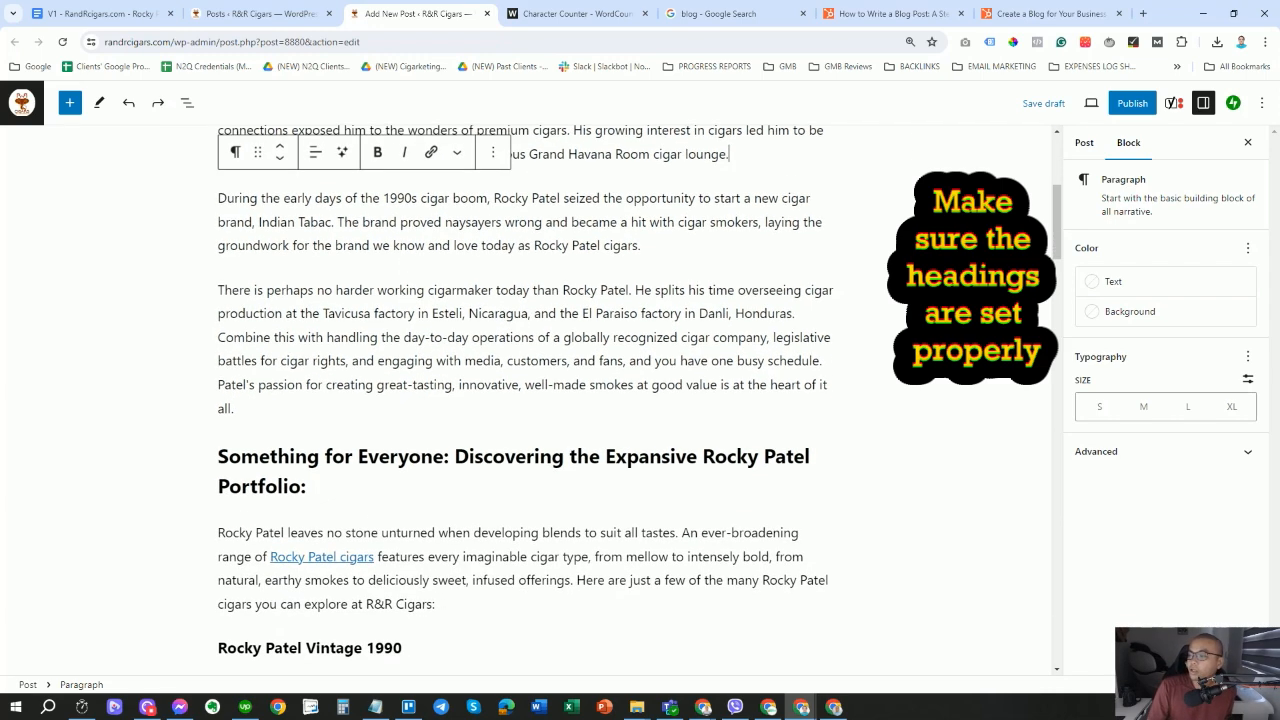
pyautogui.tripleClick(514, 457)
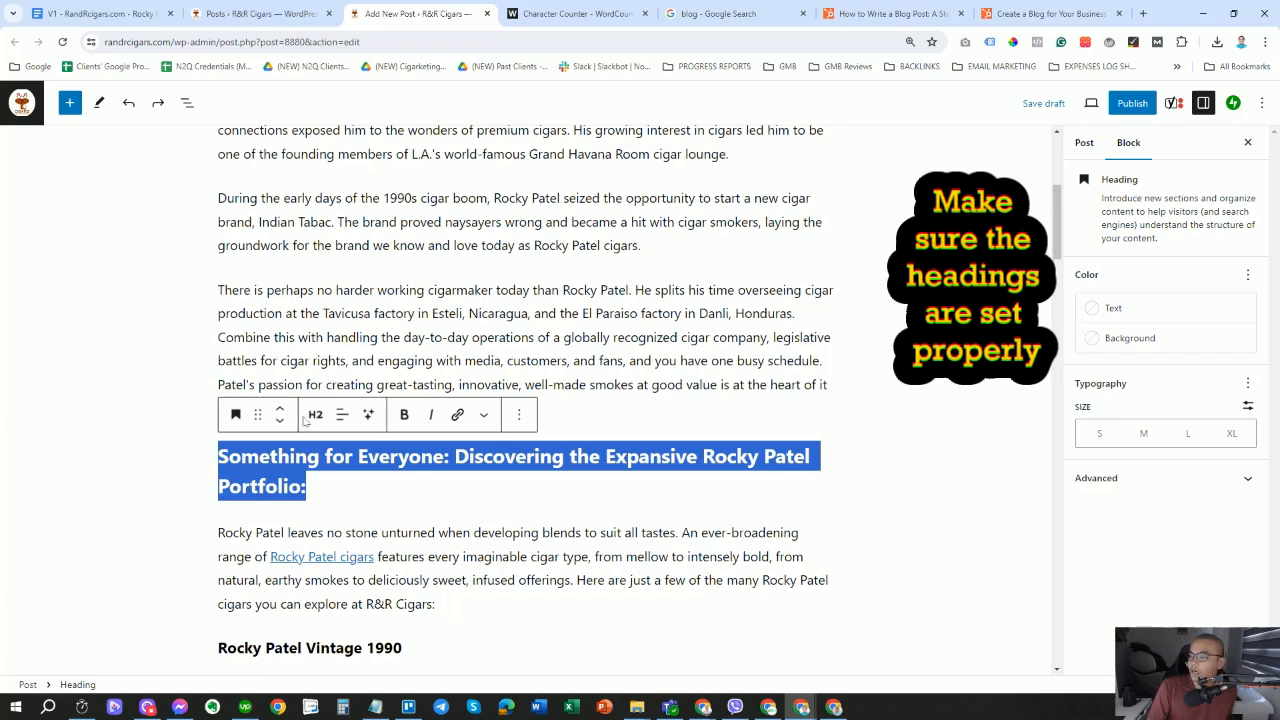
pyautogui.scroll(-1, 305, 421)
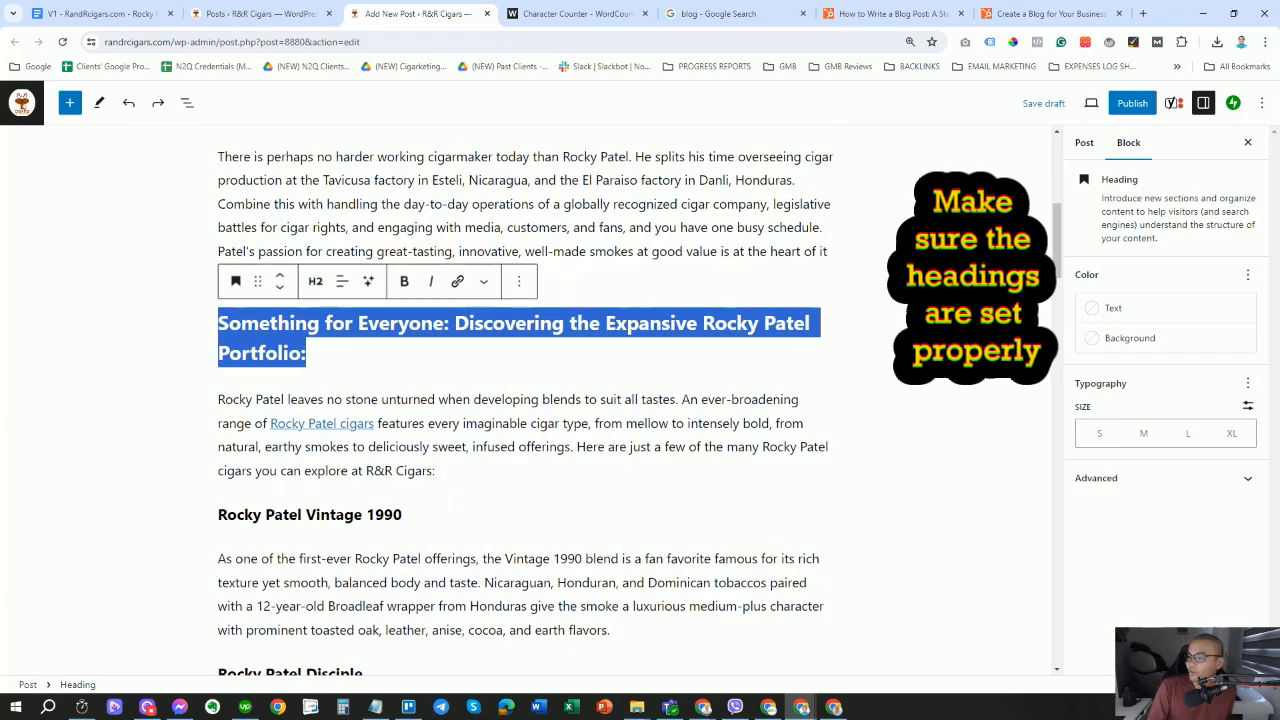
pyautogui.click(543, 399)
pyautogui.moveTo(402, 514); pyautogui.dragTo(218, 514)
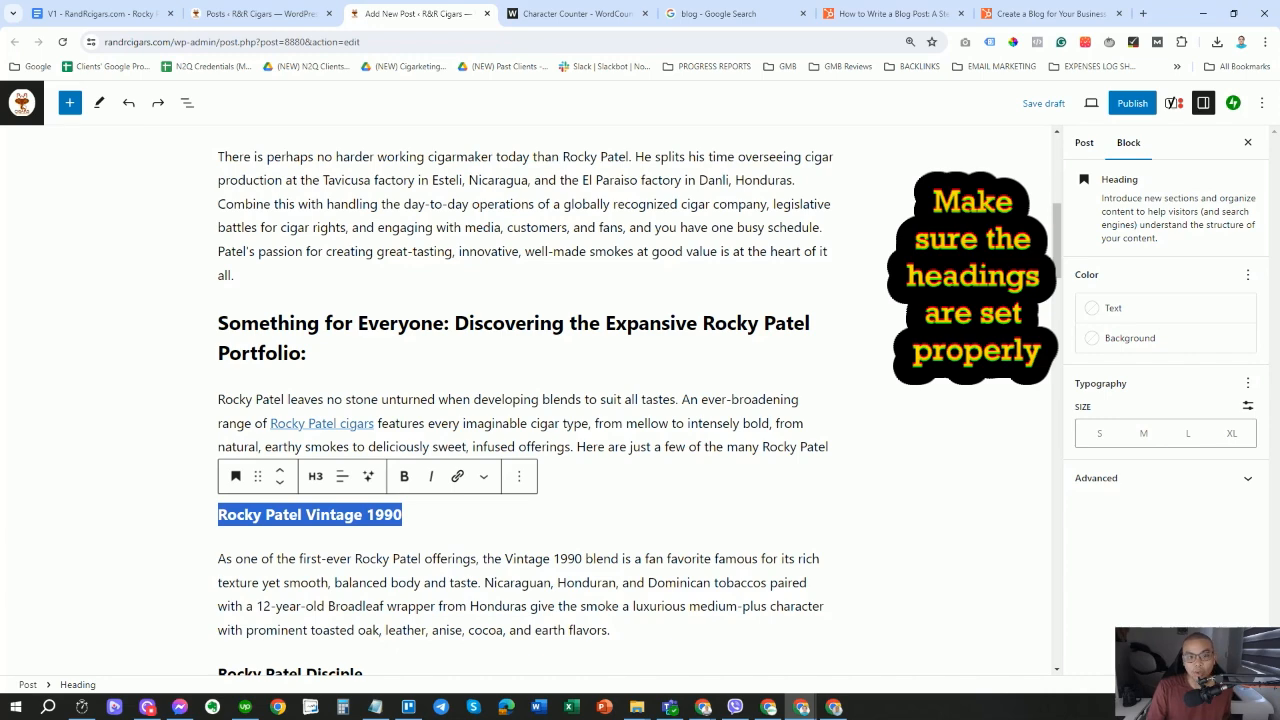
pyautogui.scroll(-1, 371, 552)
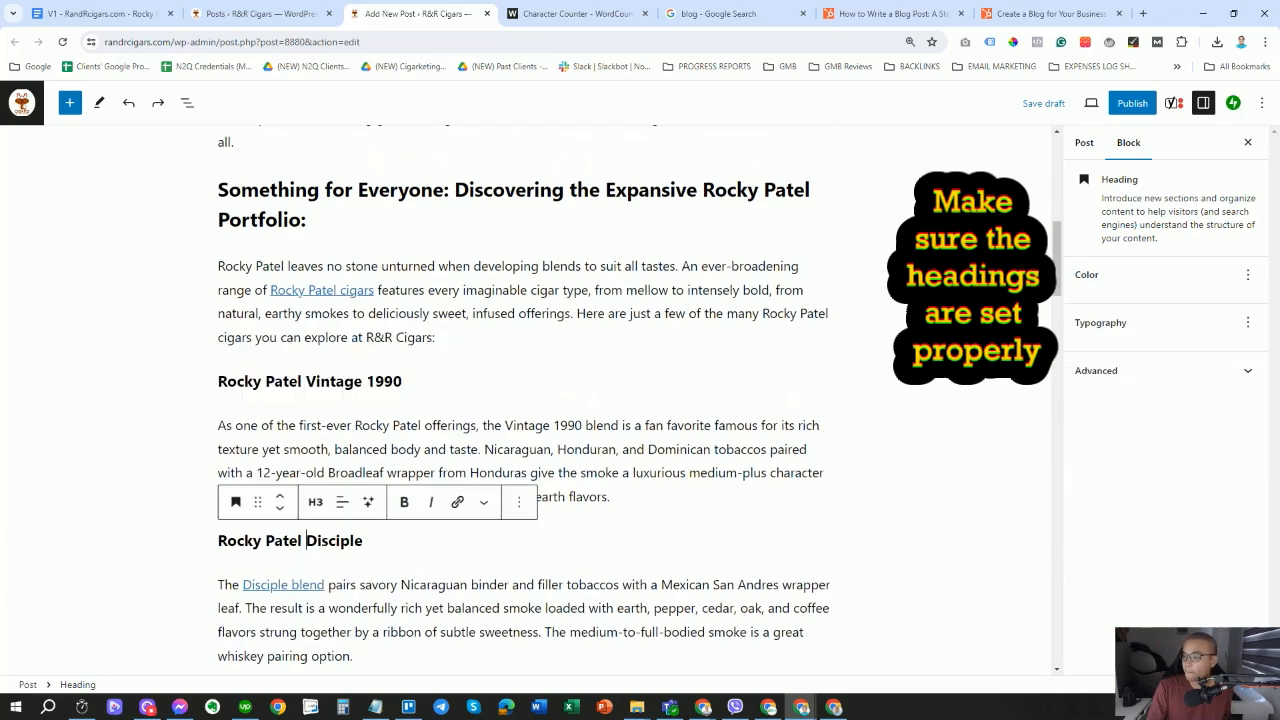
pyautogui.tripleClick(310, 539)
pyautogui.scroll(-1, 322, 510)
pyautogui.scroll(-3, 210, 376)
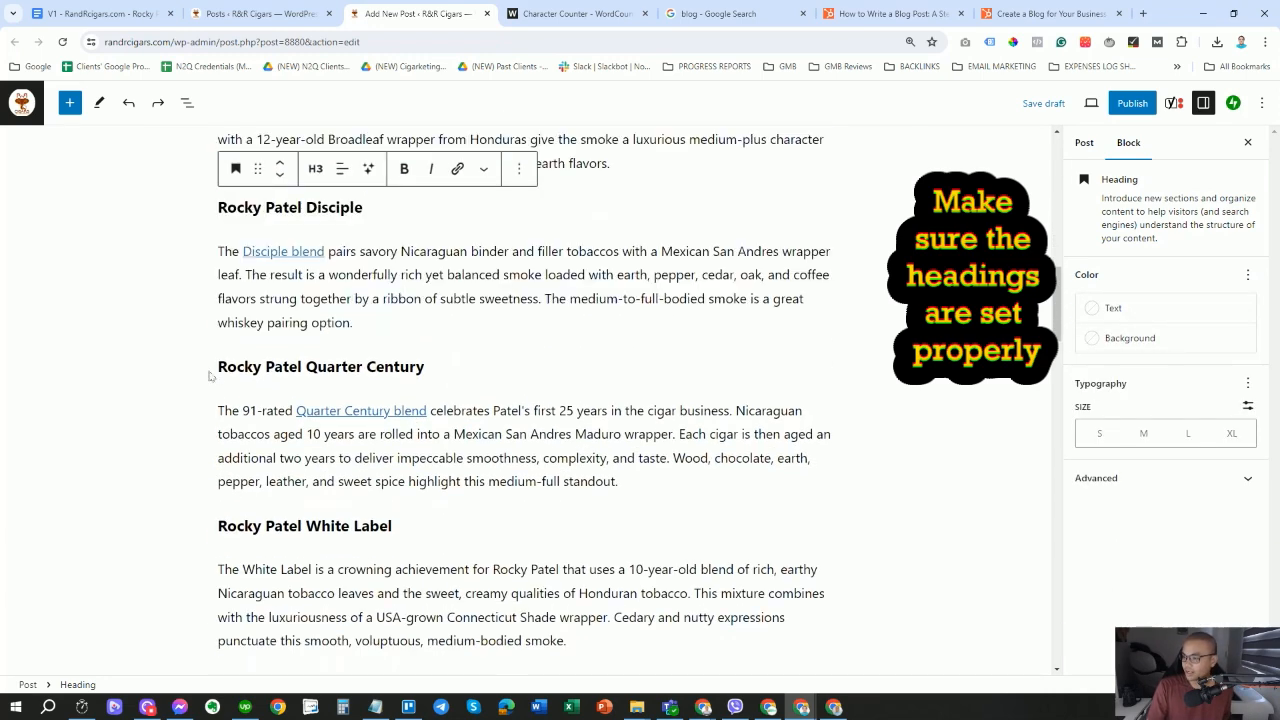
pyautogui.scroll(-4, 307, 514)
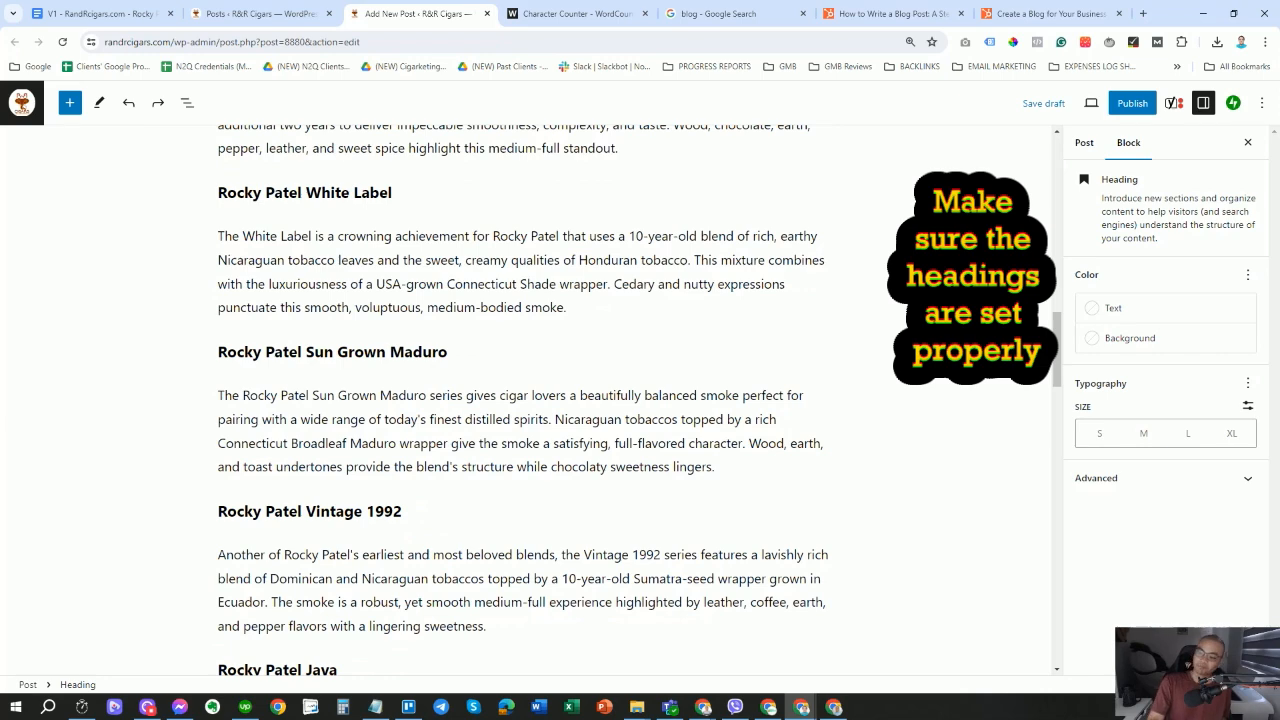
pyautogui.scroll(-4, 523, 400)
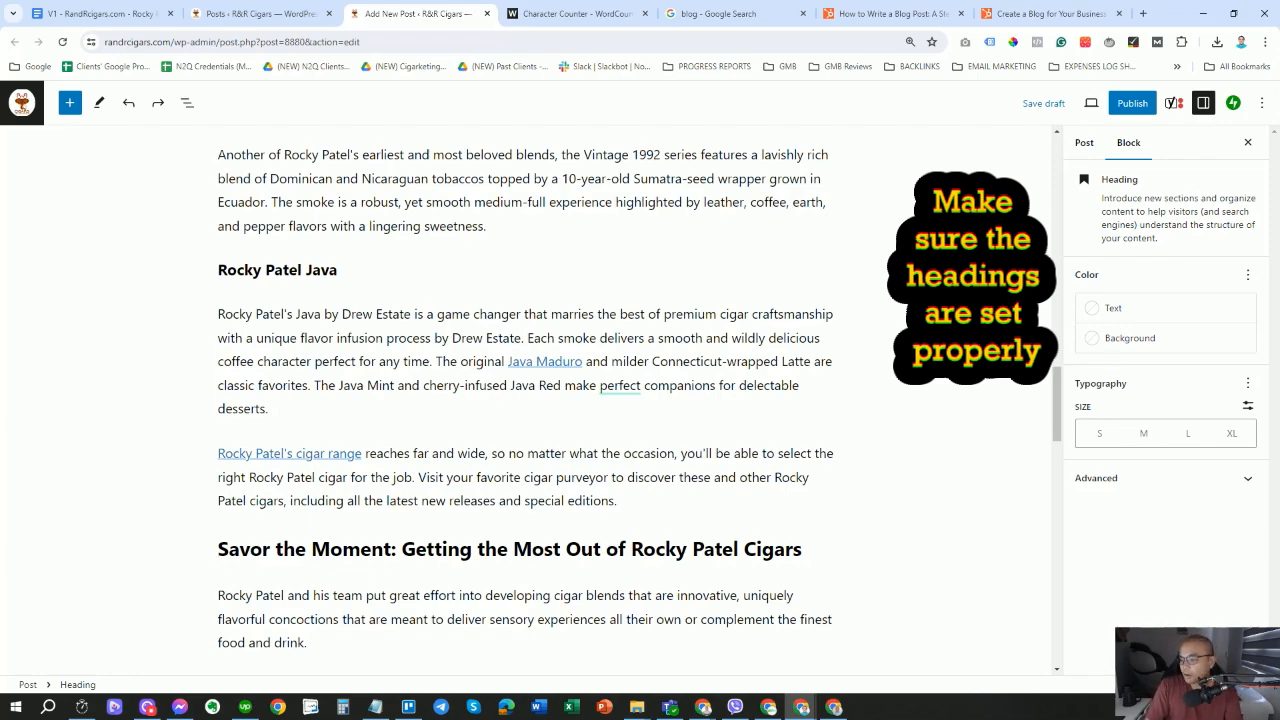
pyautogui.moveTo(218, 549); pyautogui.dragTo(802, 550)
pyautogui.scroll(-3, 525, 400)
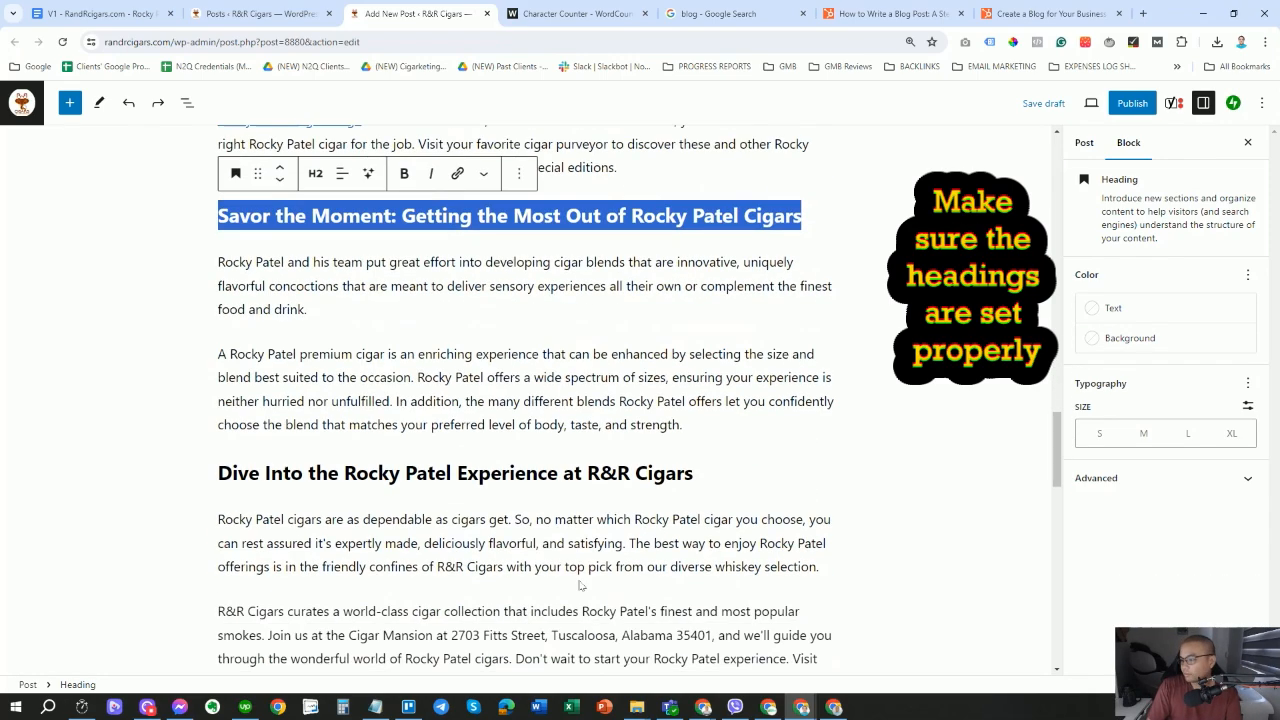
pyautogui.scroll(-3, 580, 585)
pyautogui.scroll(11, 580, 585)
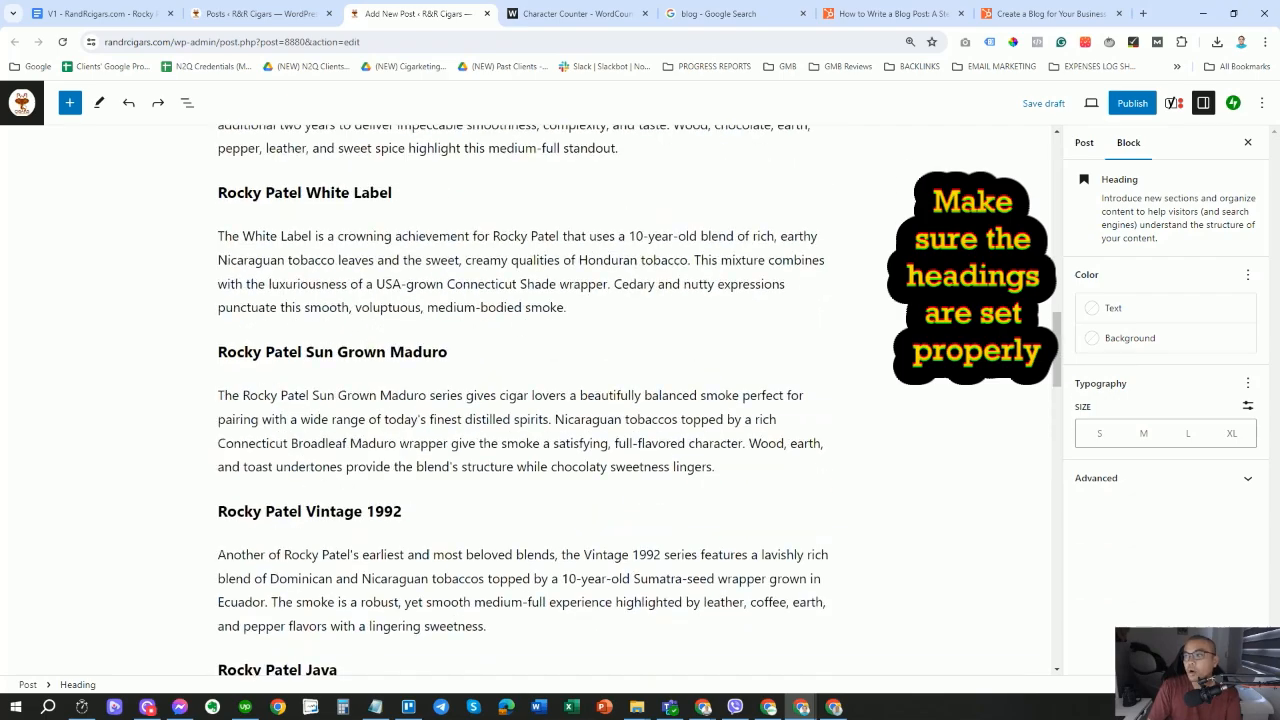
pyautogui.scroll(20, 516, 377)
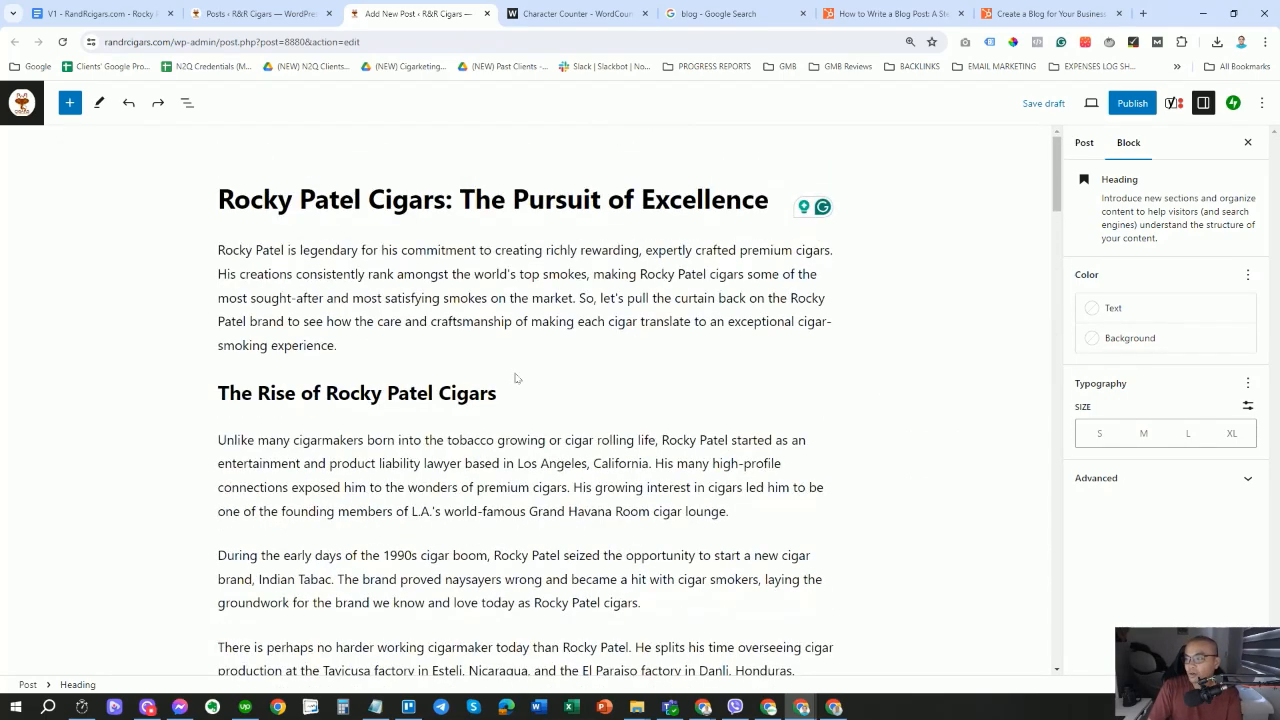
pyautogui.click(469, 298)
pyautogui.scroll(-2, 525, 400)
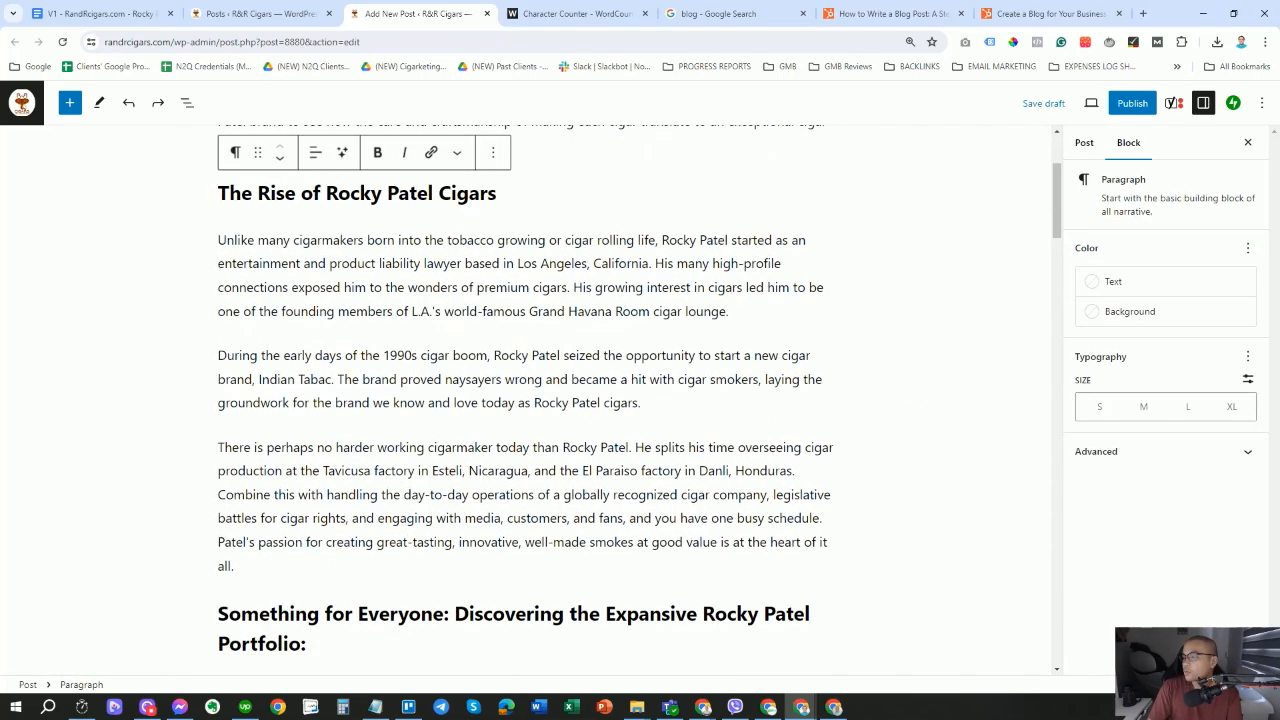
pyautogui.scroll(-8, 640, 400)
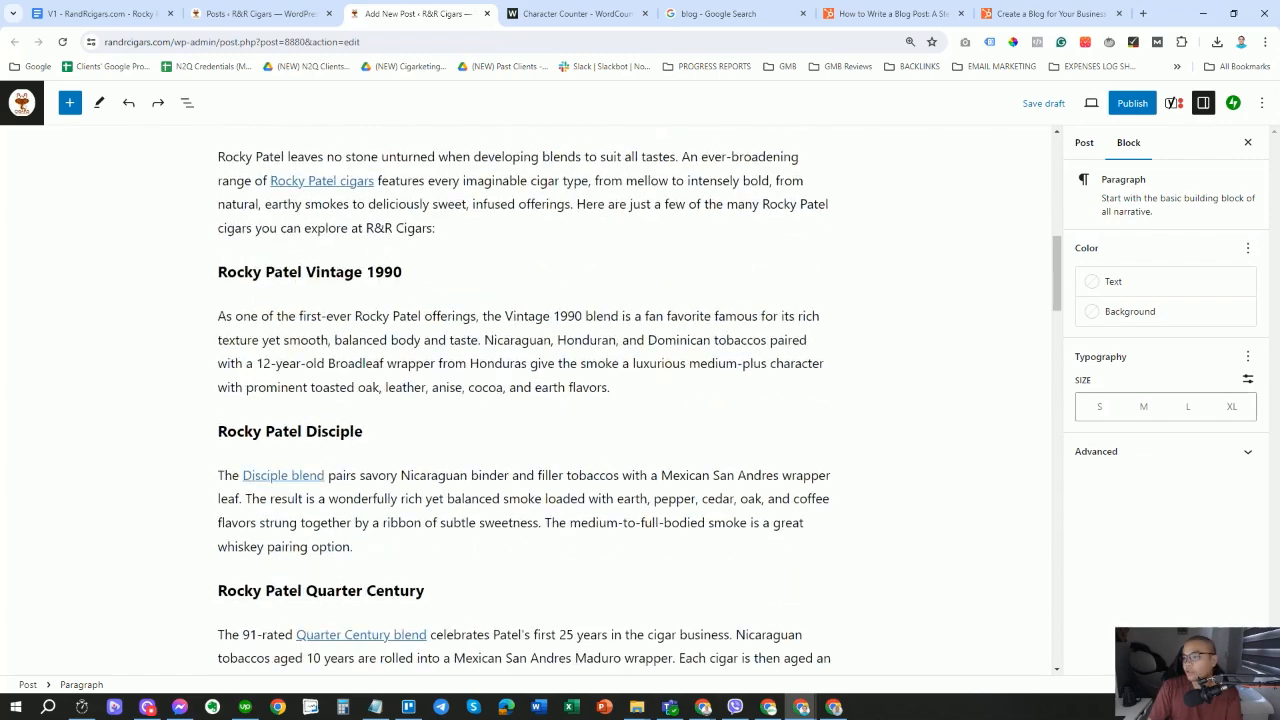
pyautogui.scroll(-11, 640, 400)
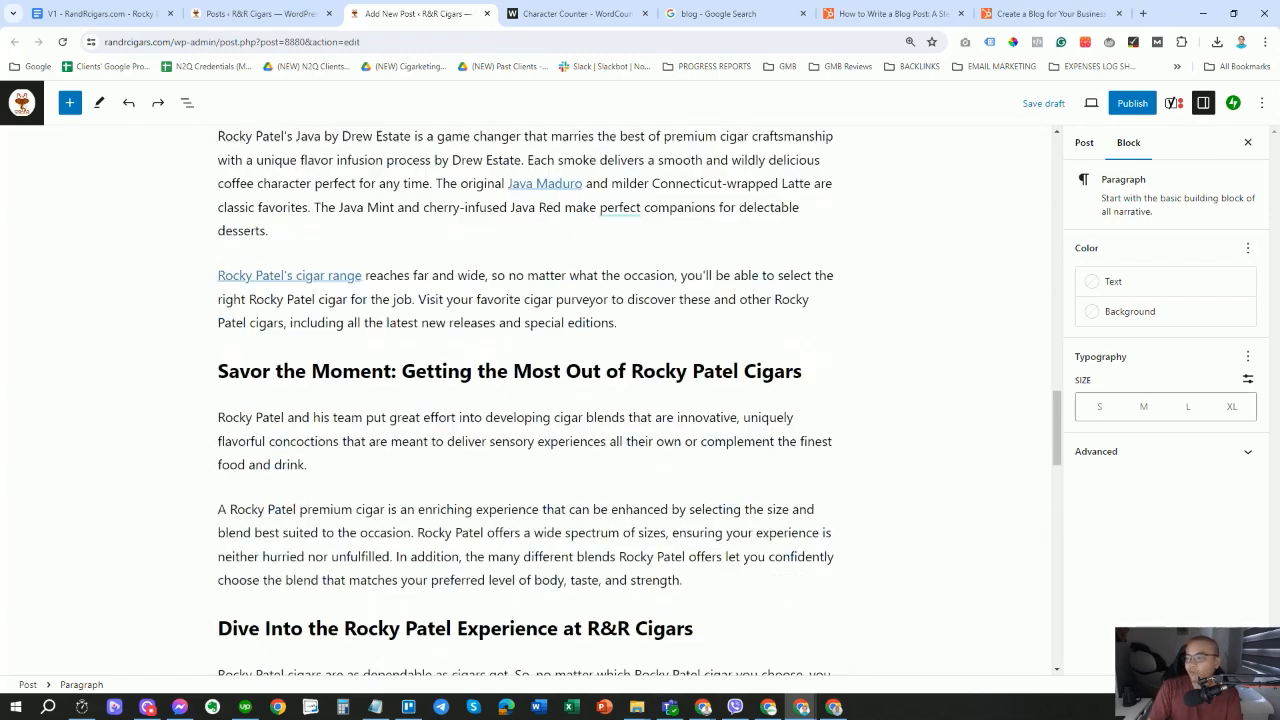
pyautogui.scroll(-5, 494, 346)
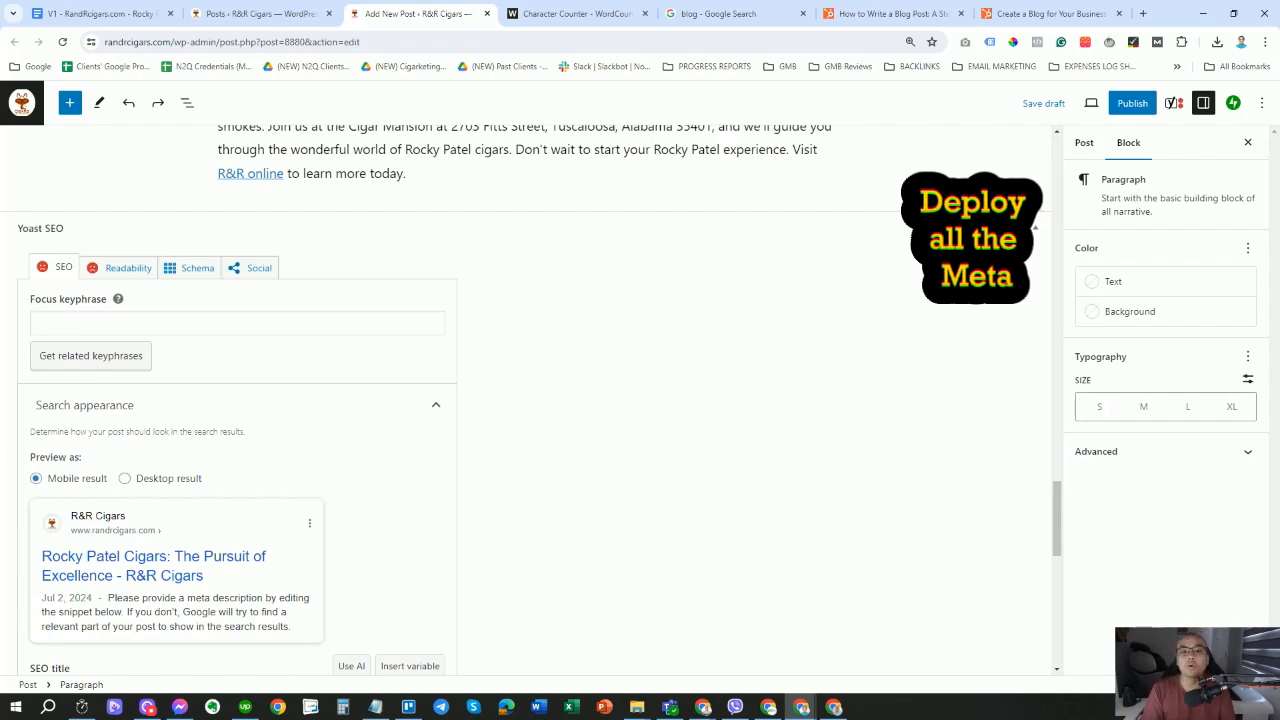
# Place the cursor in the Yoast Focus keyphrase field below the post.
pyautogui.click(237, 323)
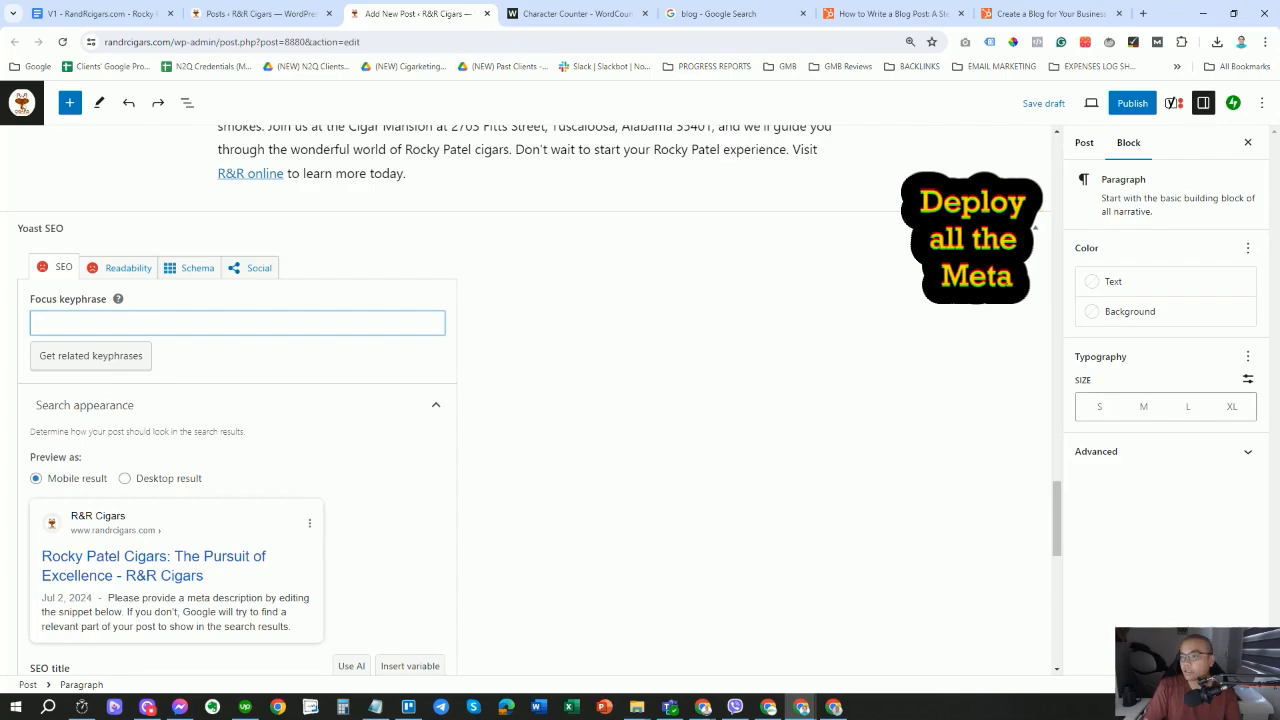
# In the Google Docs draft, copy 'Rocky Patel Cigars' from the Keywords line.
pyautogui.click(105, 14)
pyautogui.scroll(-8, 1248, 538)
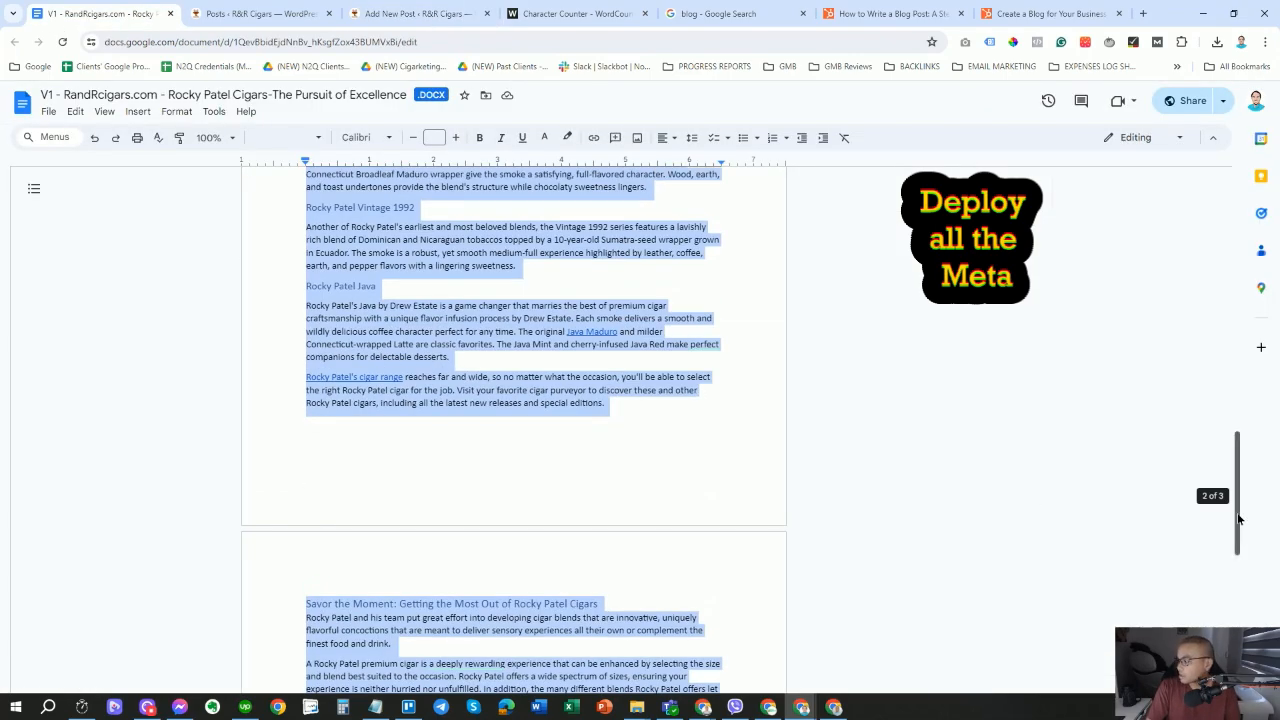
pyautogui.moveTo(1248, 538); pyautogui.dragTo(1248, 276)
pyautogui.click(517, 281)
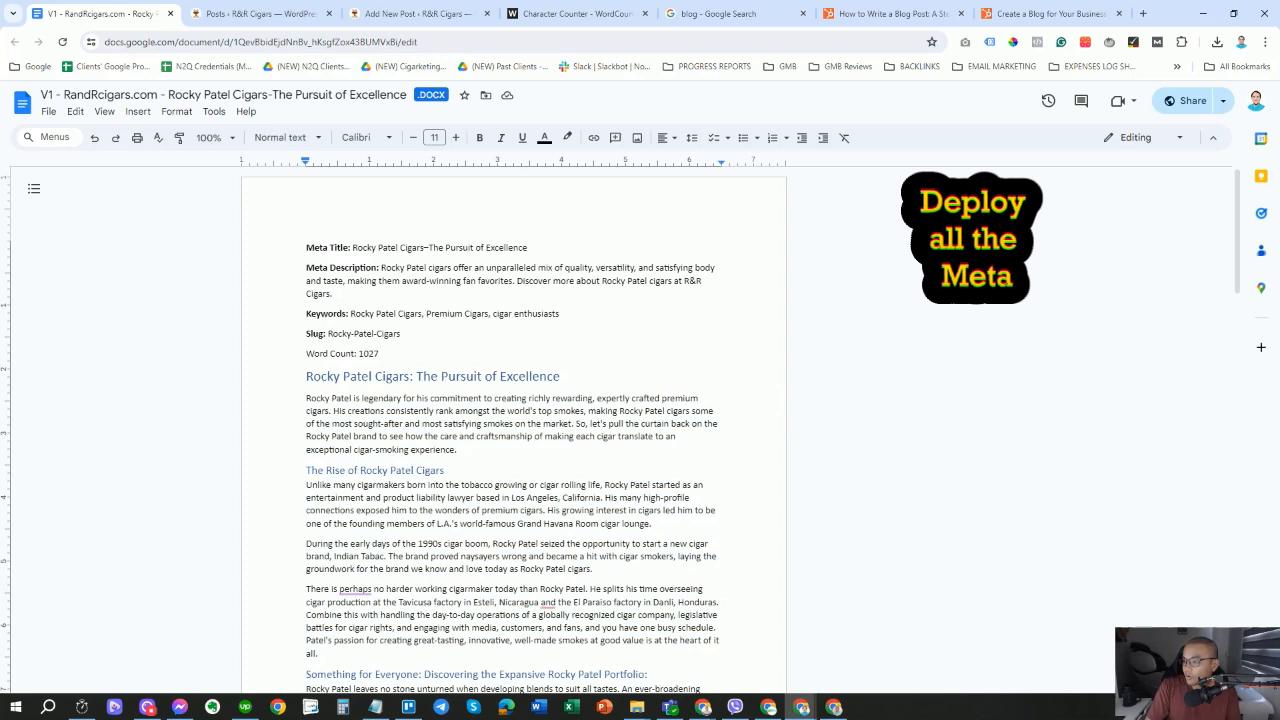
pyautogui.moveTo(351, 313); pyautogui.dragTo(416, 315)
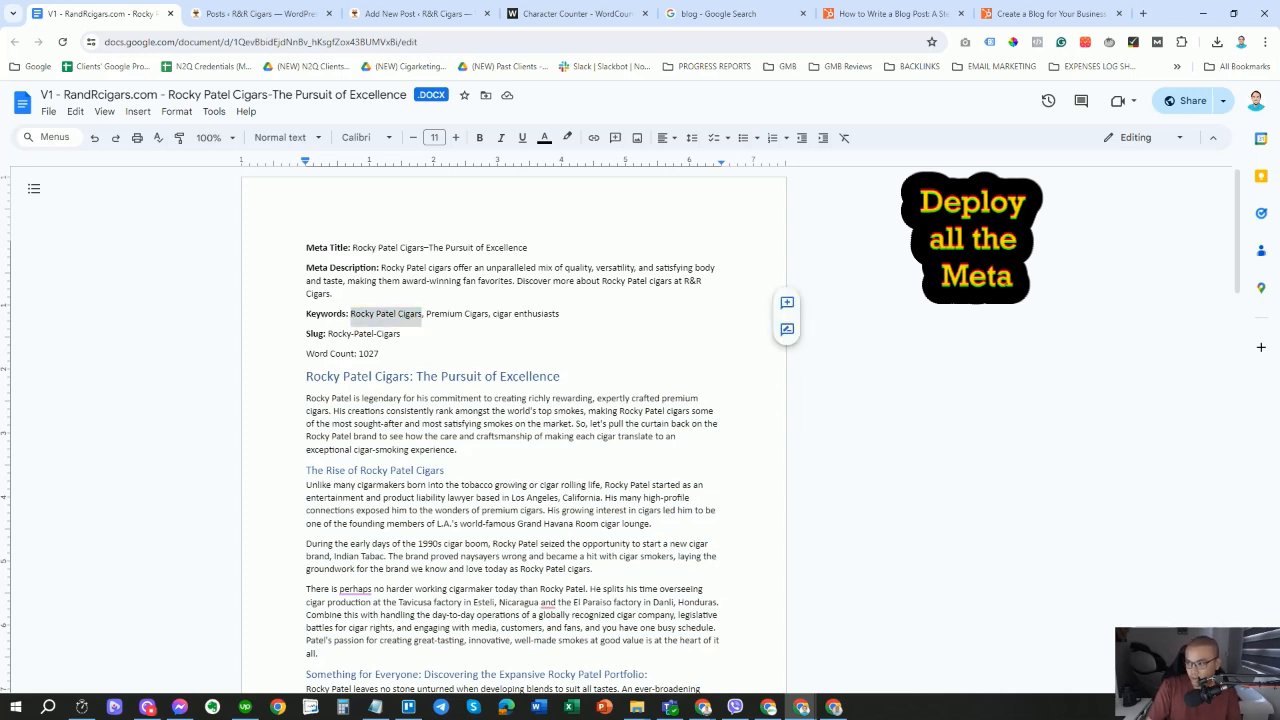
pyautogui.rightClick(416, 316)
pyautogui.click(460, 352)
# Review the other keywords, meta title and slug, recopy 'Rocky Patel Cigars', and return to WordPress.
pyautogui.click(440, 313)
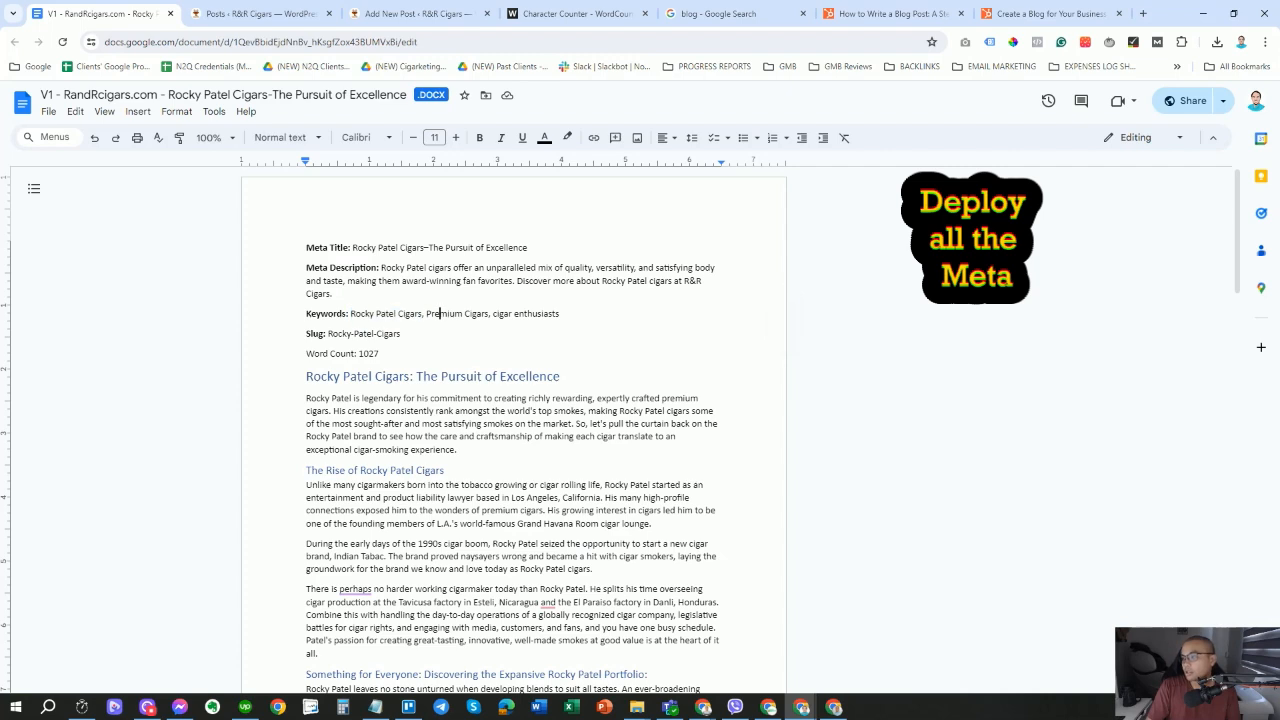
pyautogui.moveTo(427, 314); pyautogui.dragTo(562, 314)
pyautogui.click(482, 314)
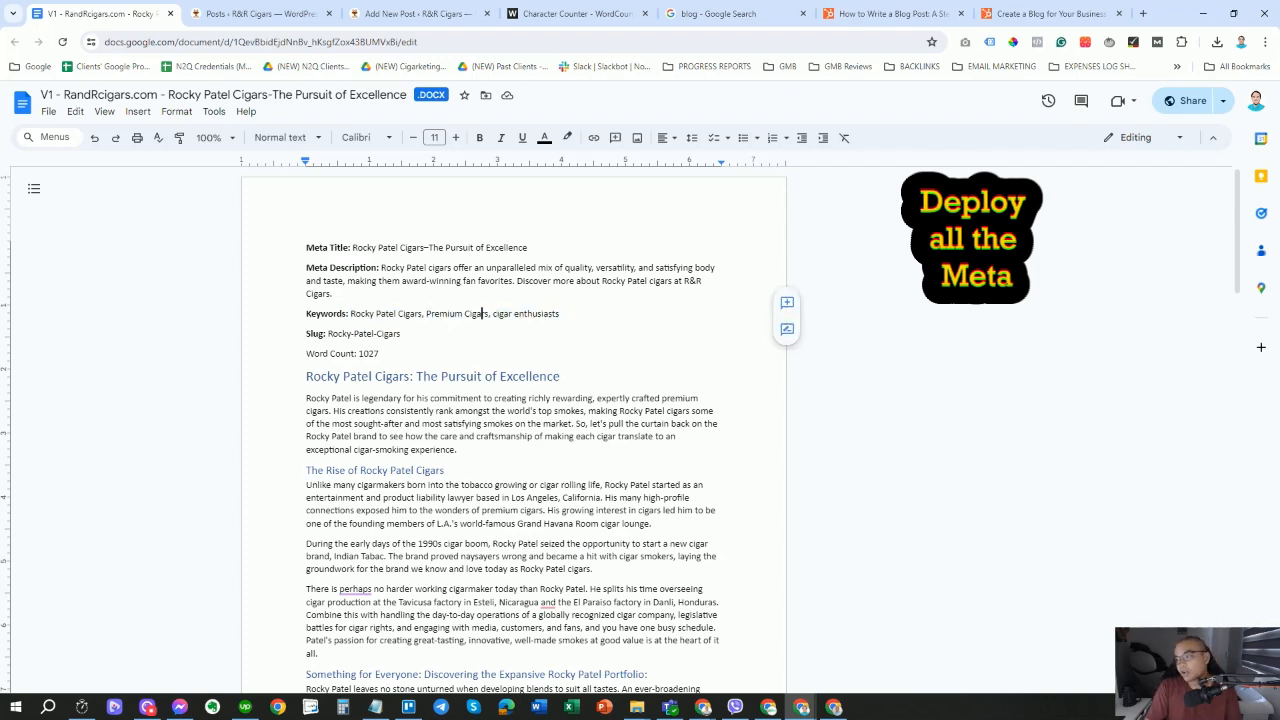
pyautogui.moveTo(427, 314); pyautogui.dragTo(563, 315)
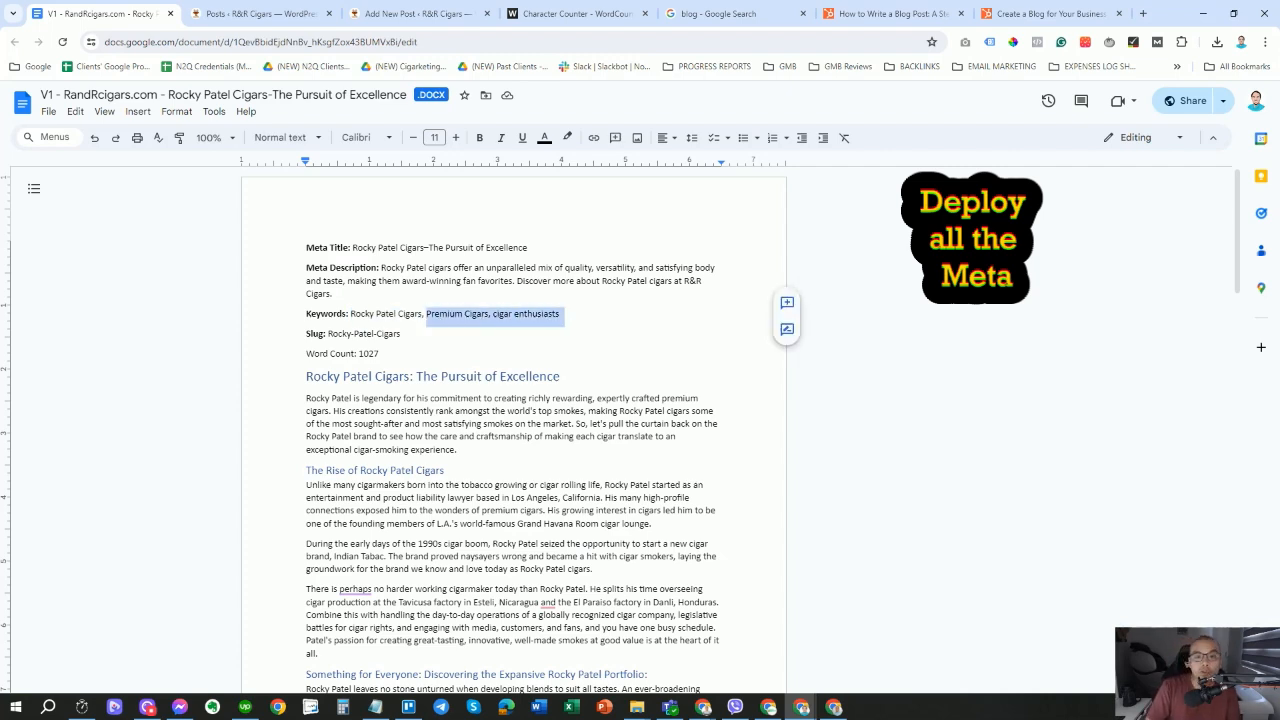
pyautogui.moveTo(321, 424); pyautogui.dragTo(584, 615)
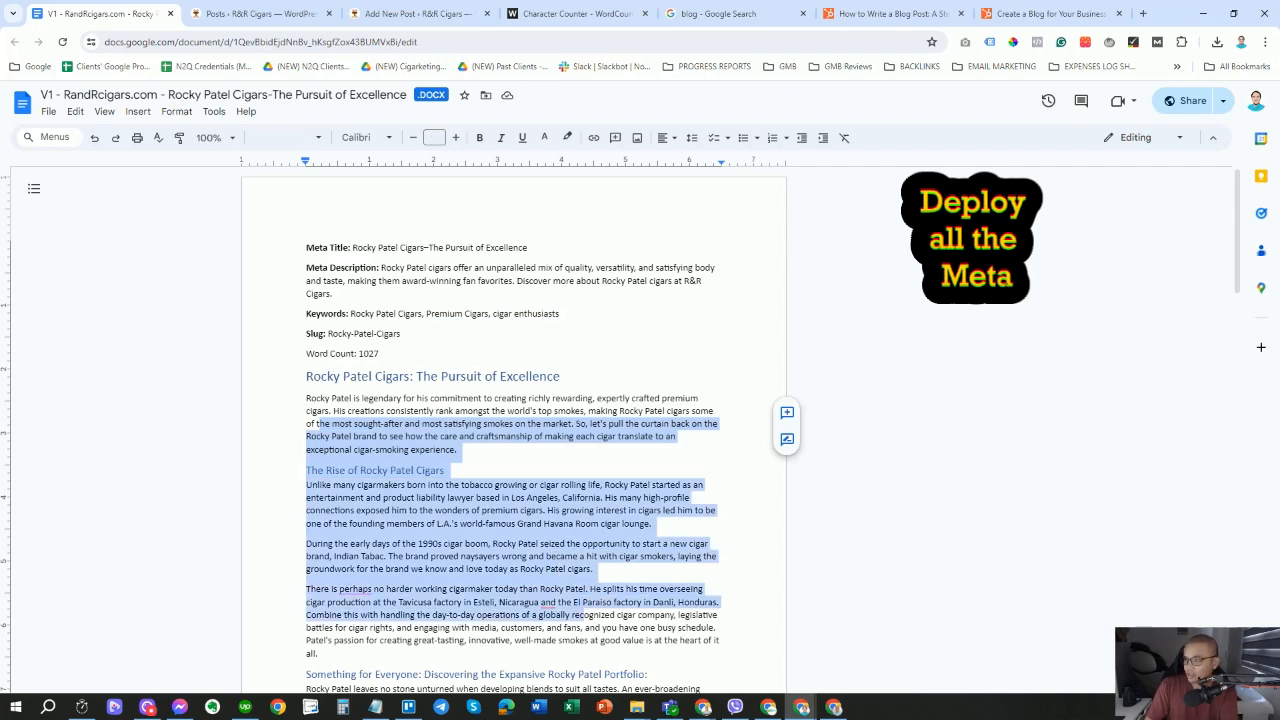
pyautogui.click(347, 281)
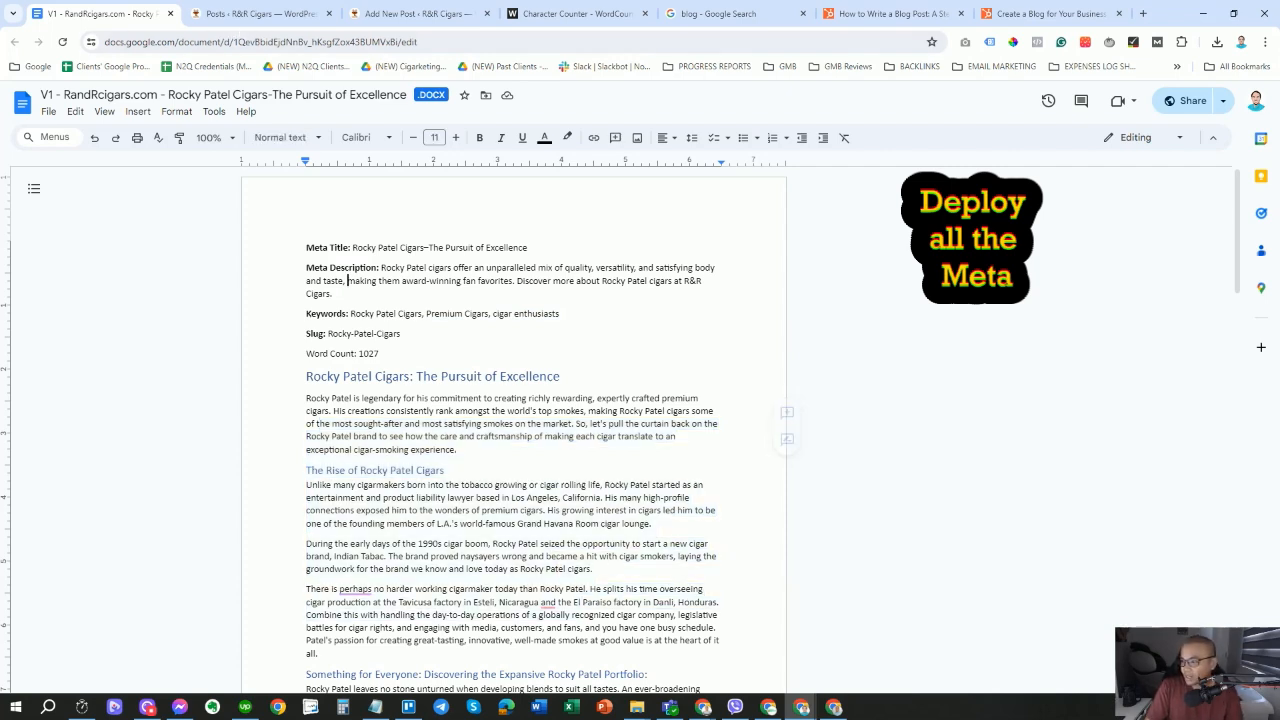
pyautogui.moveTo(351, 314); pyautogui.dragTo(414, 315)
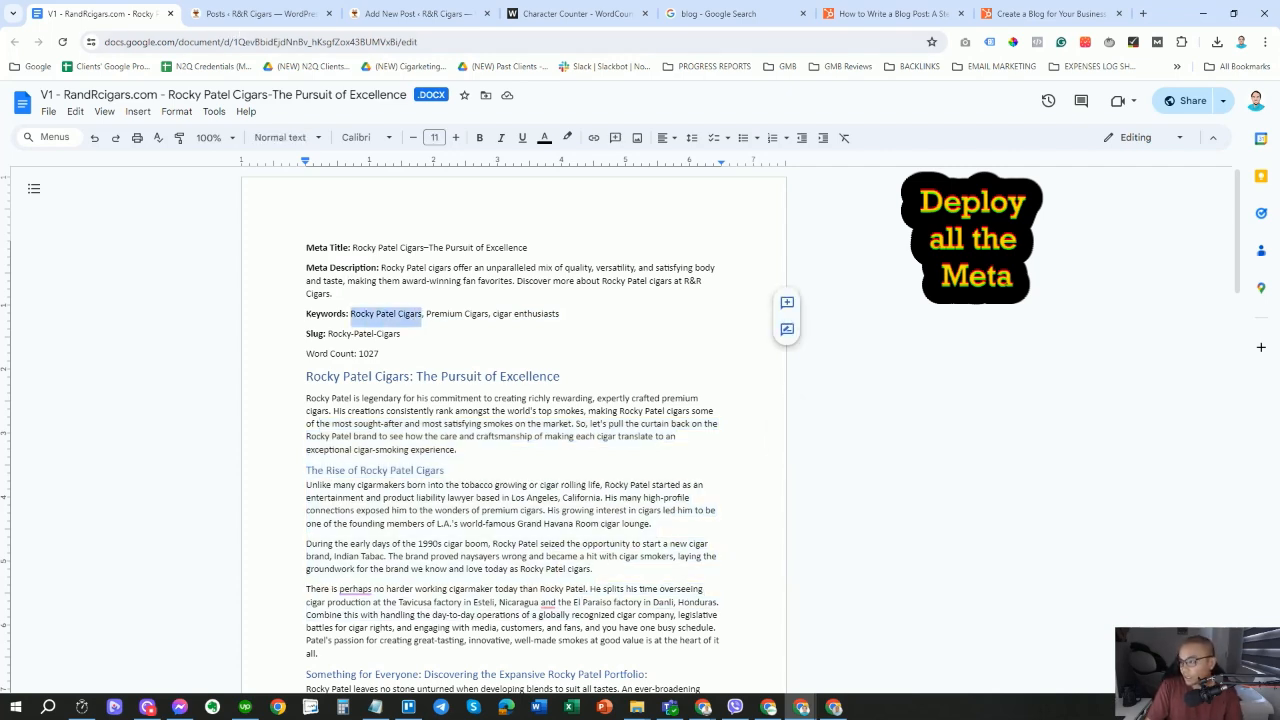
pyautogui.rightClick(418, 316)
pyautogui.click(446, 349)
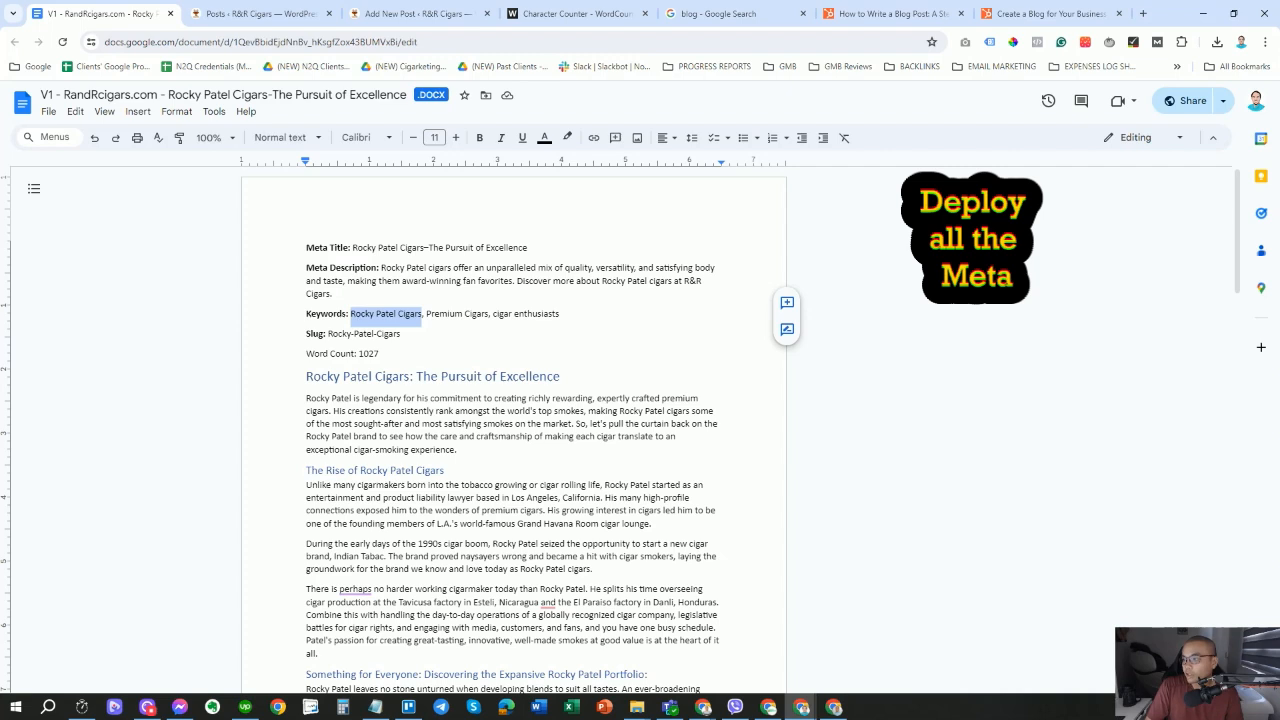
pyautogui.moveTo(353, 248); pyautogui.dragTo(540, 249)
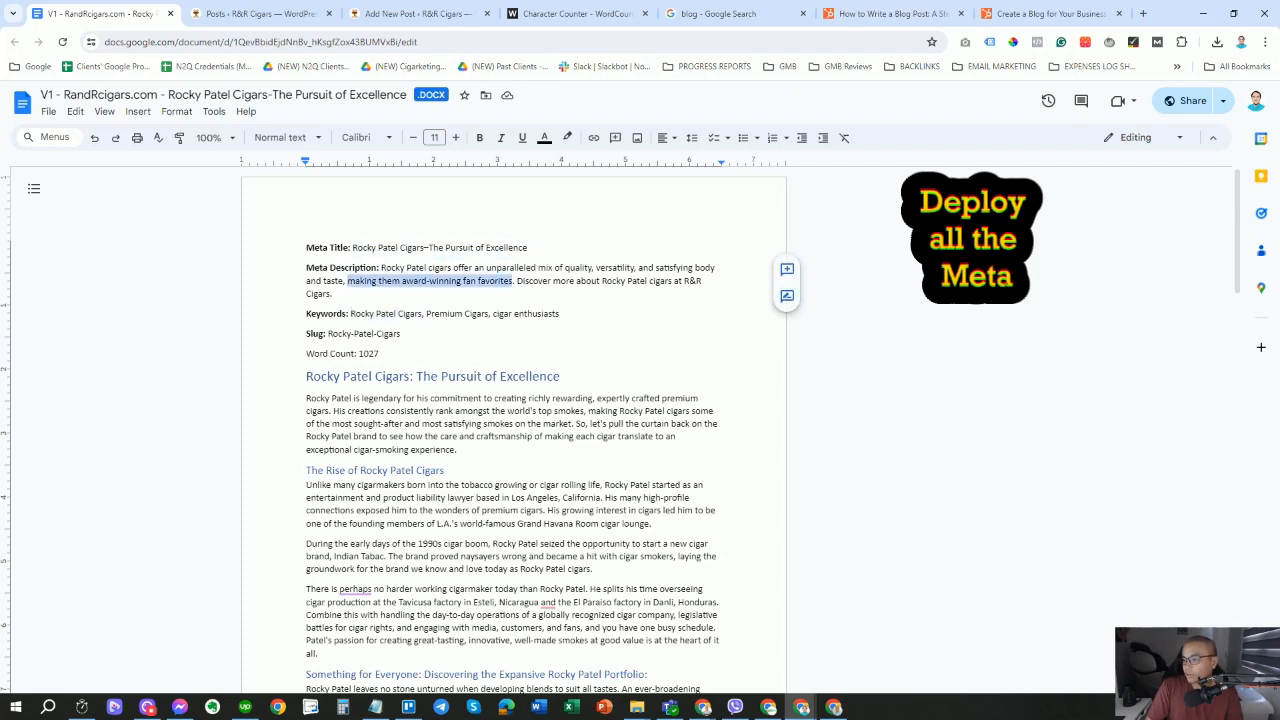
pyautogui.moveTo(328, 334); pyautogui.dragTo(408, 334)
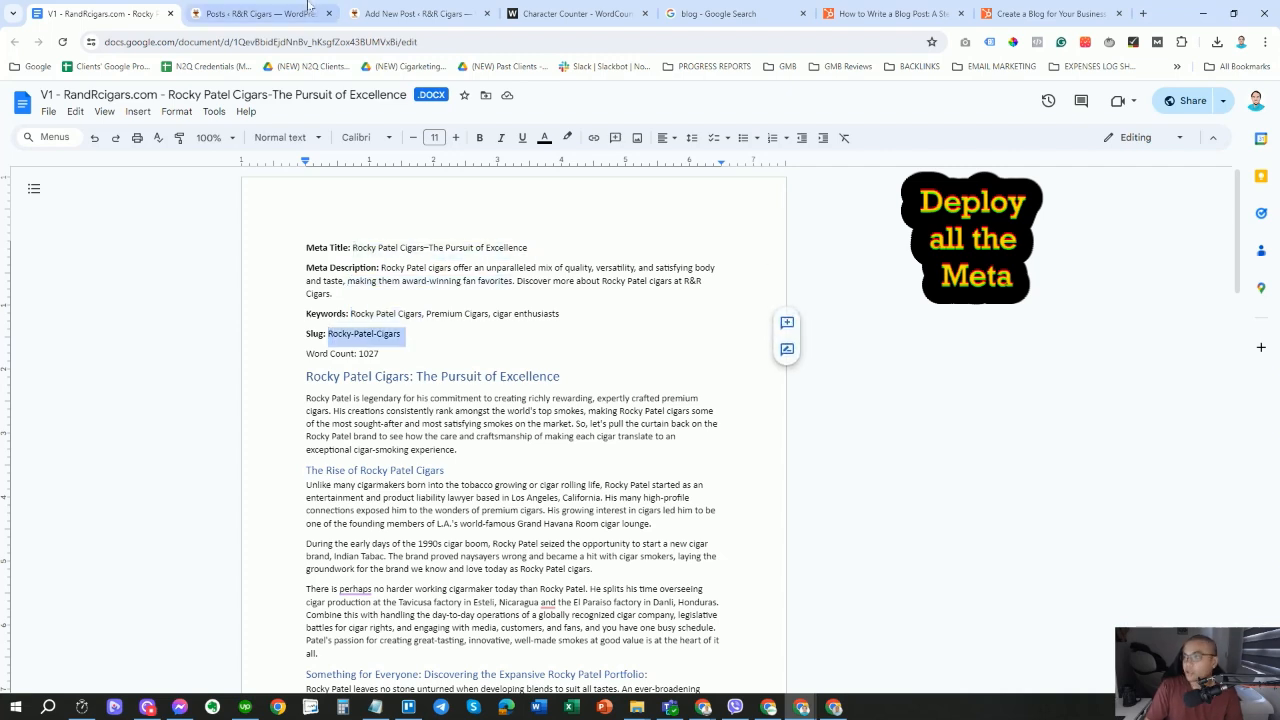
pyautogui.click(459, 9)
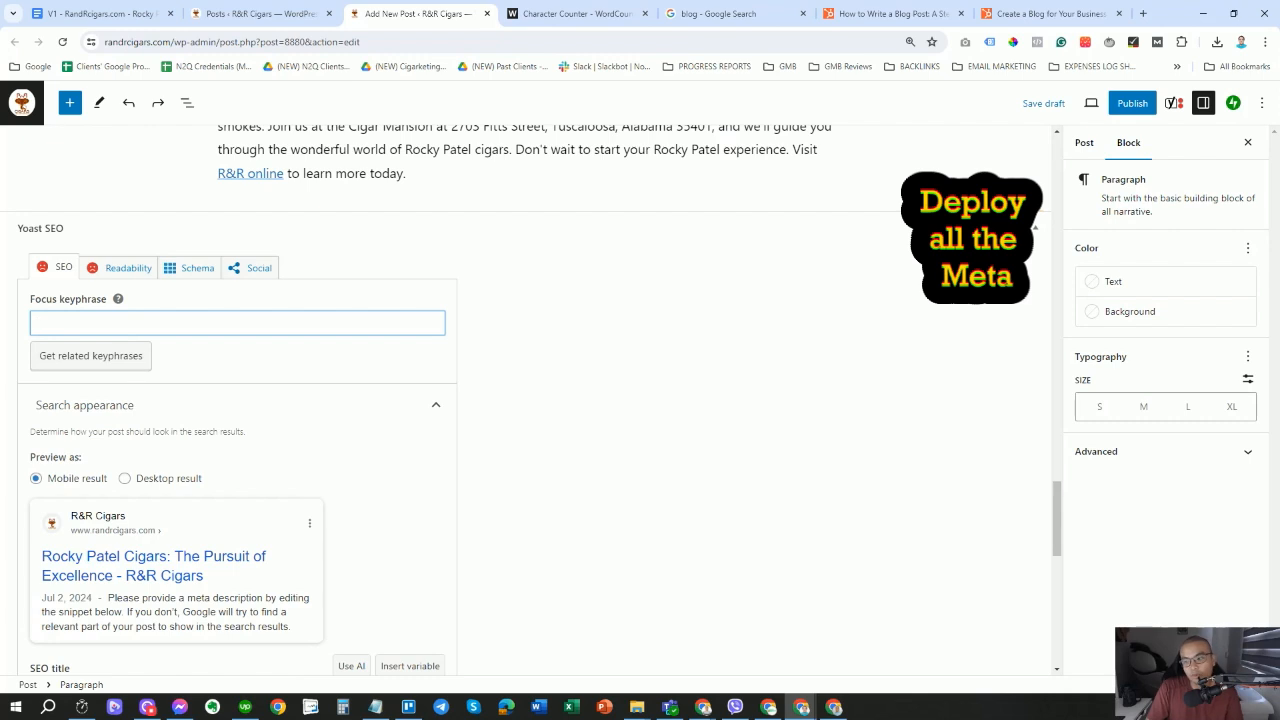
# Paste 'Rocky Patel Cigars' into Yoast's Focus keyphrase field, then go back to the Google Doc.
pyautogui.hotkey('ctrl', 'v')
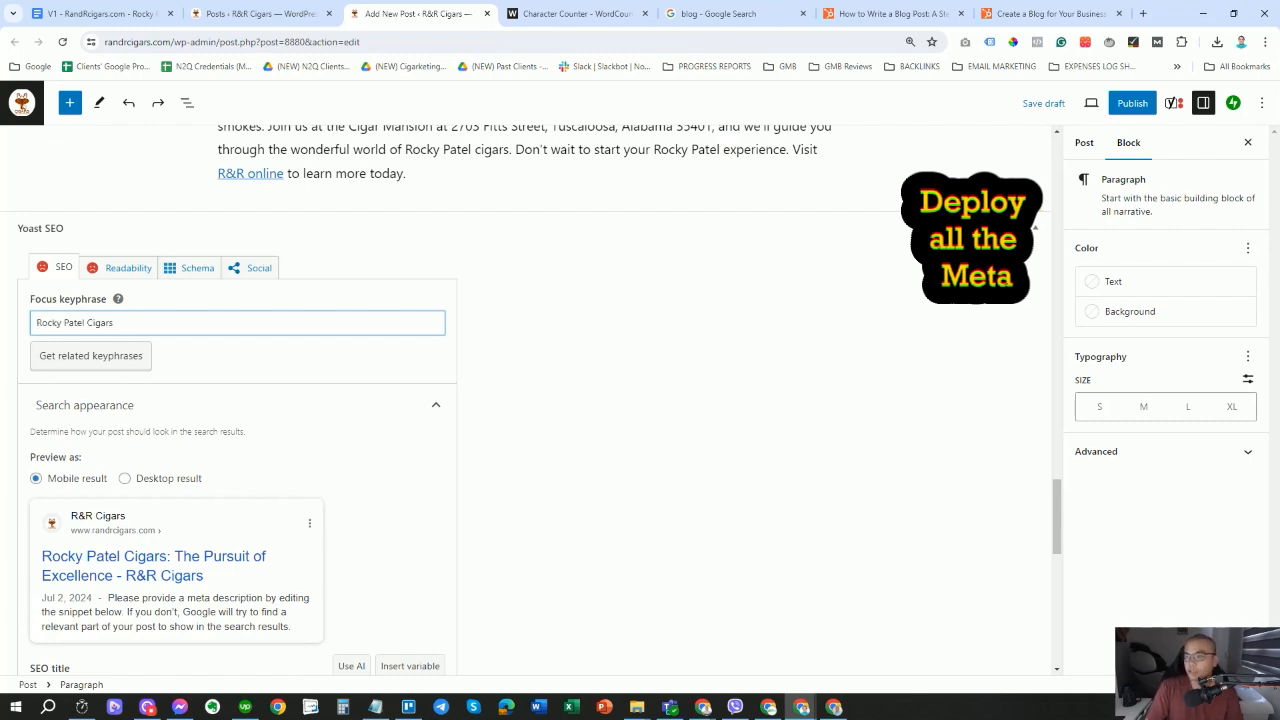
pyautogui.click(702, 358)
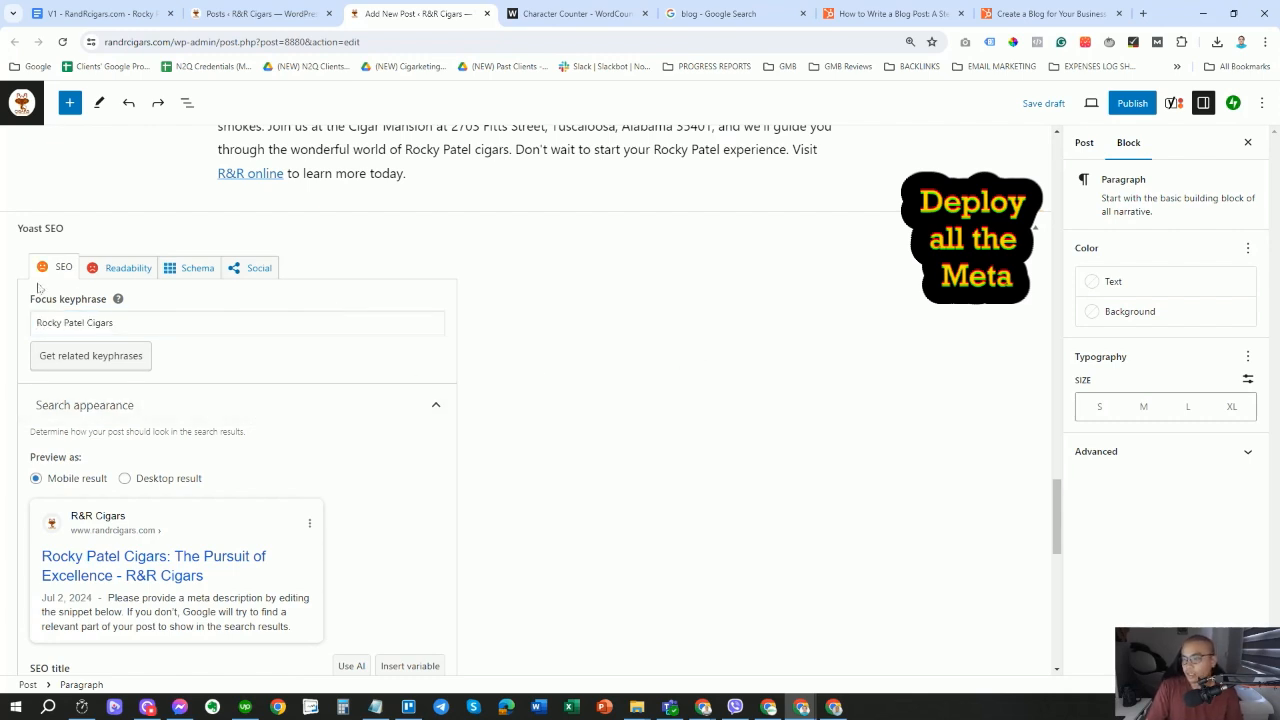
pyautogui.tripleClick(80, 322)
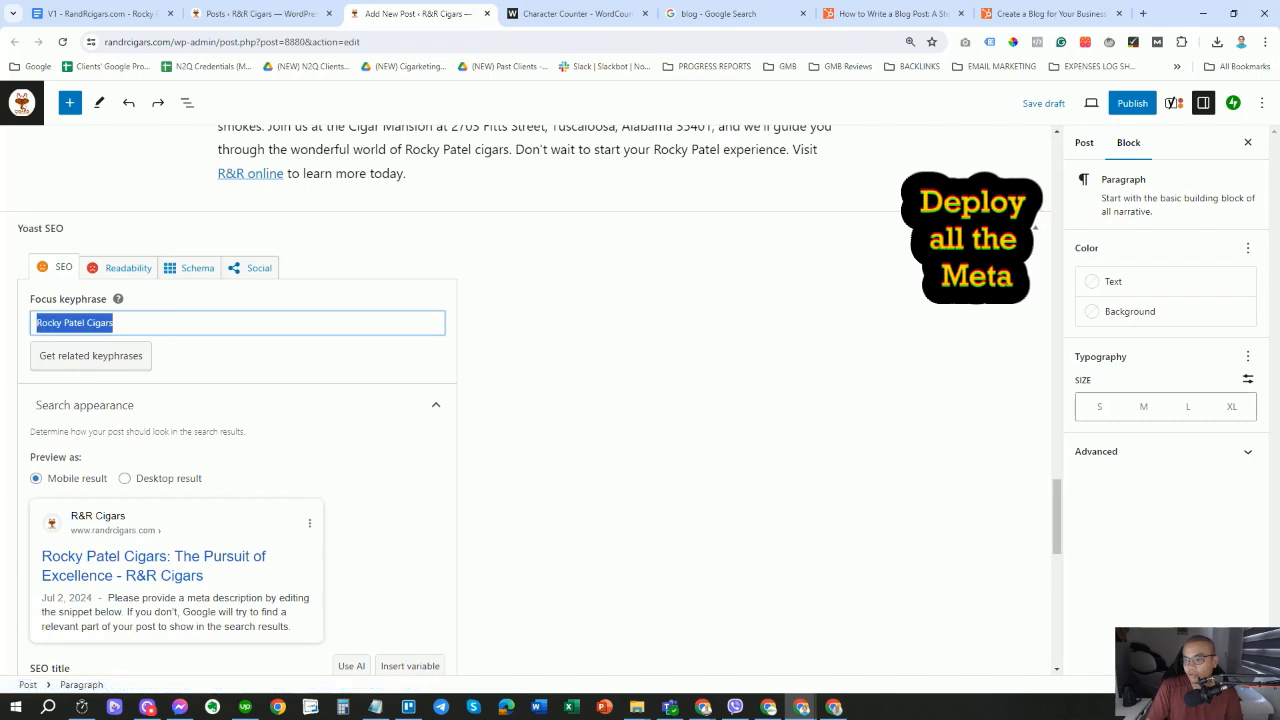
pyautogui.press('BackSpace')
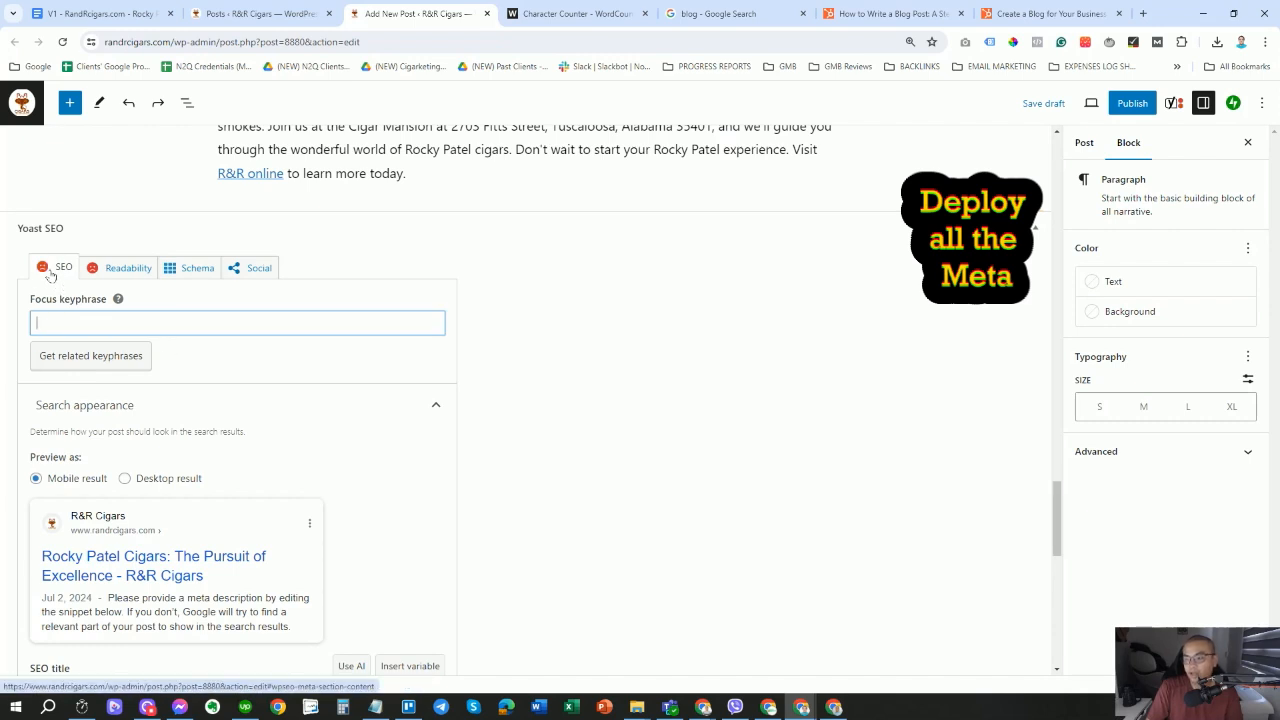
pyautogui.hotkey('ctrl', 'v')
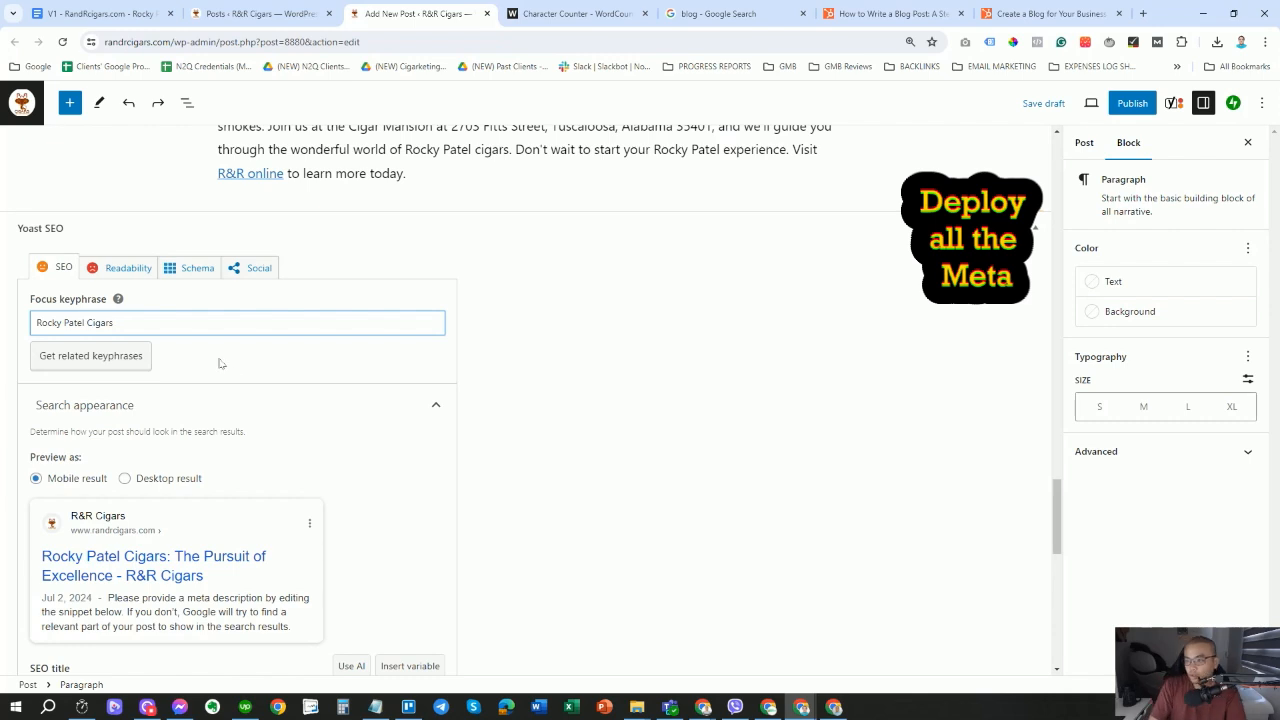
pyautogui.scroll(-1, 243, 500)
pyautogui.scroll(-1, 243, 500)
pyautogui.moveTo(225, 563); pyautogui.dragTo(46, 562)
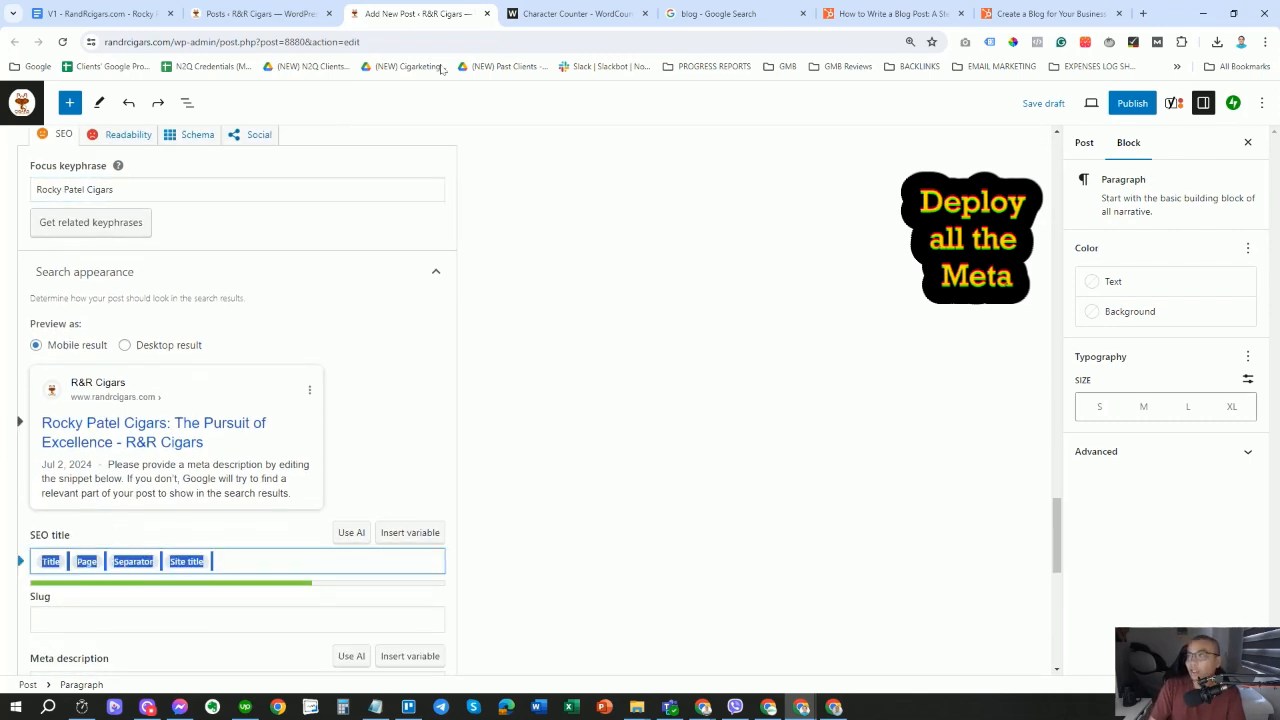
pyautogui.click(100, 13)
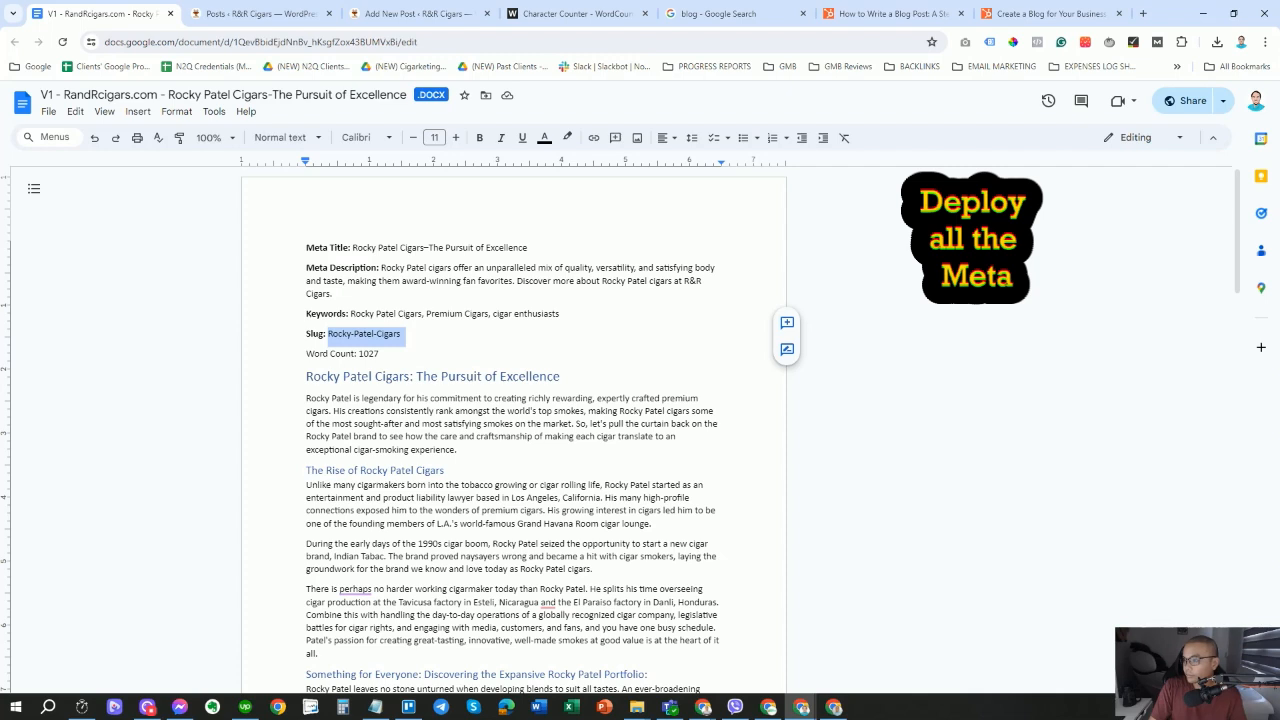
# Replace the Yoast SEO title with the meta title 'Rocky Patel Cigars–The Pursuit of Excellence'.
pyautogui.moveTo(353, 248); pyautogui.dragTo(528, 248)
pyautogui.rightClick(528, 249)
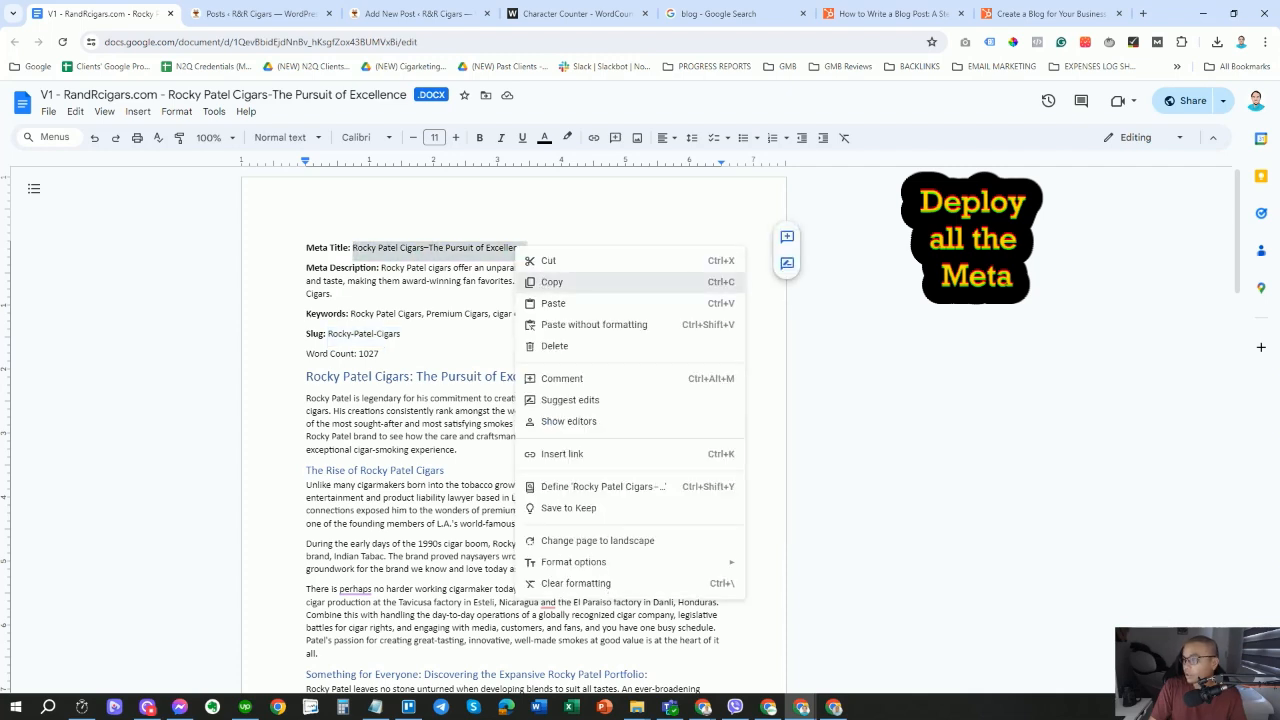
pyautogui.click(560, 277)
pyautogui.click(400, 14)
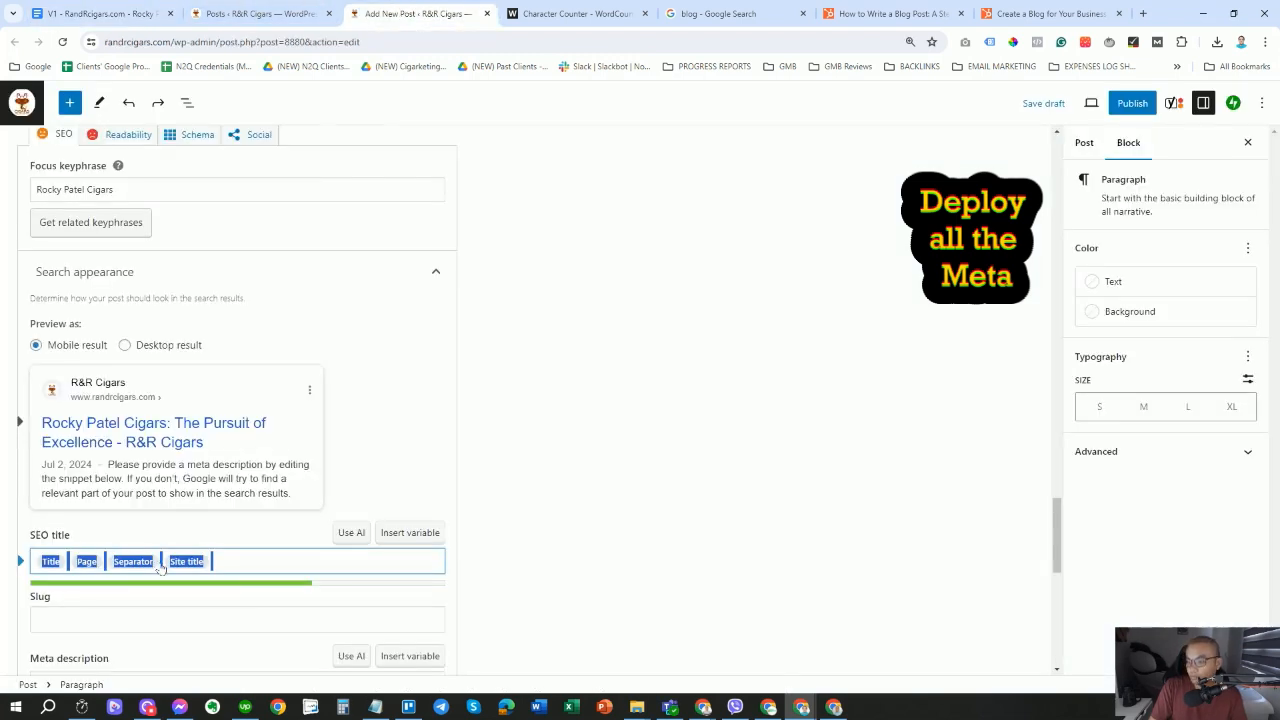
pyautogui.click(213, 561)
pyautogui.hotkey('ctrl', 'a')
pyautogui.press('BackSpace')
pyautogui.hotkey('ctrl', 'v')
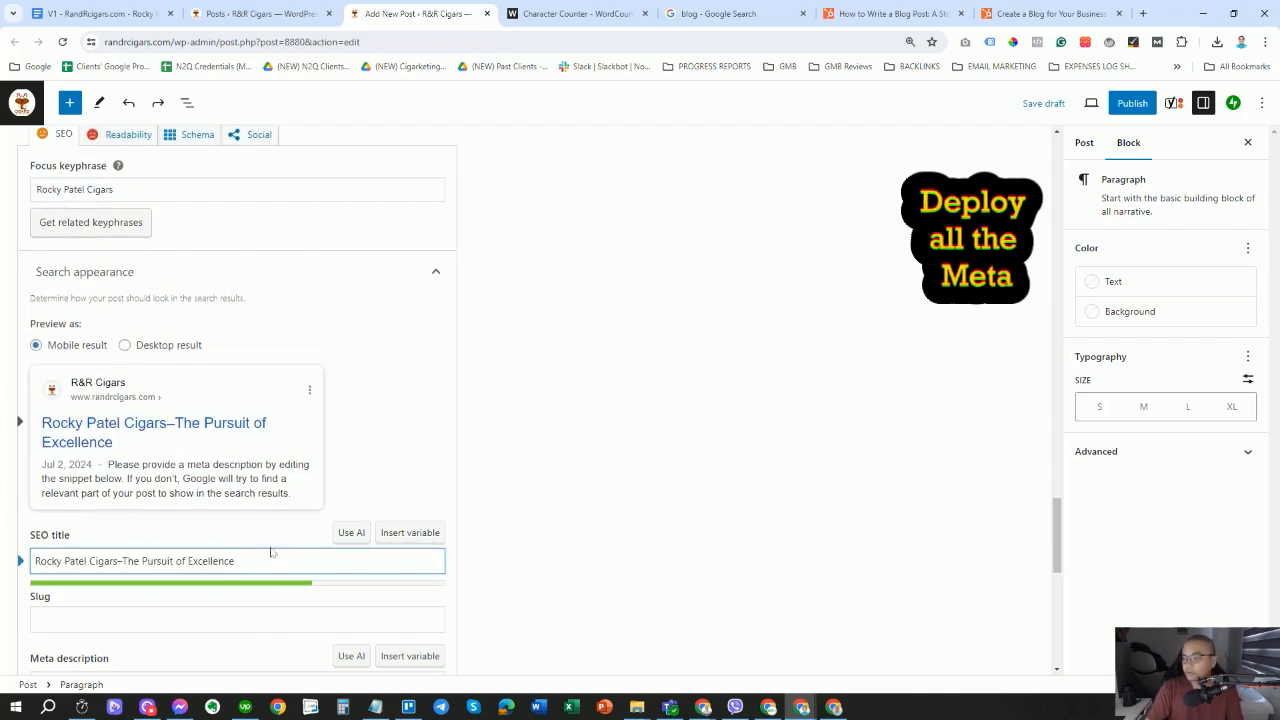
pyautogui.scroll(-2, 237, 420)
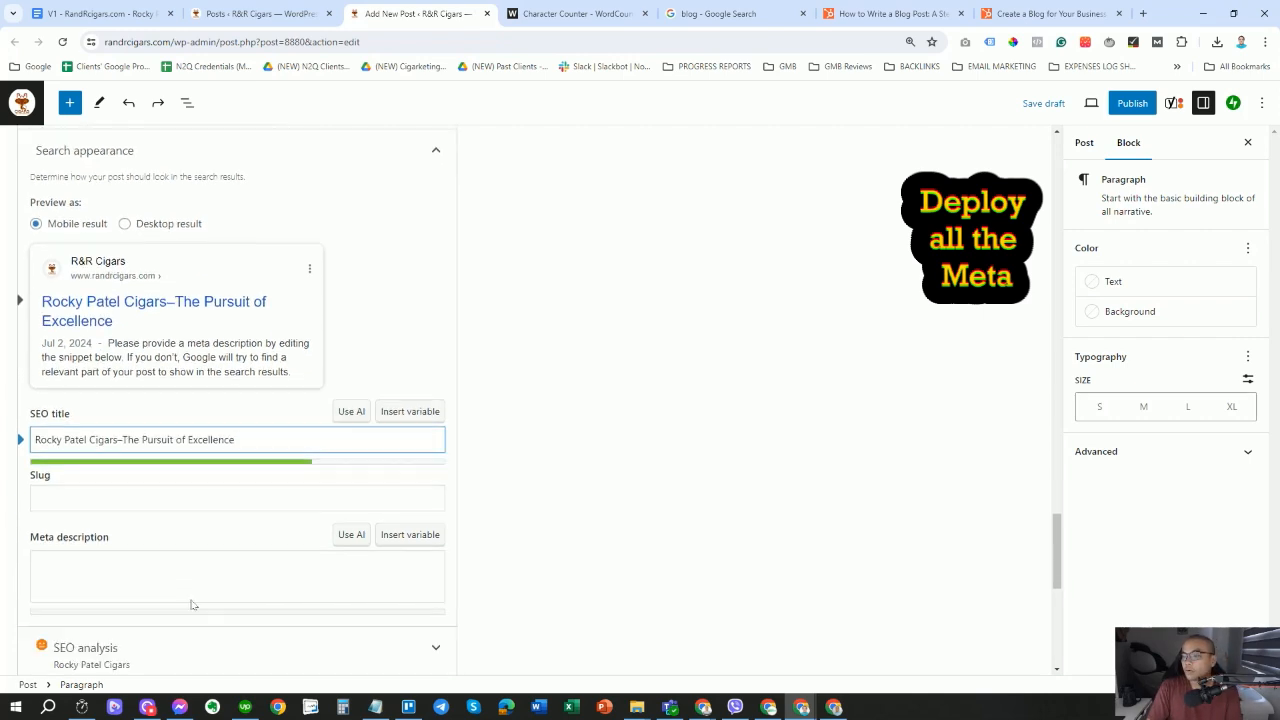
# Copy the slug 'Rocky-Patel-Cigars' from the Google Doc for the Yoast slug field.
pyautogui.click(108, 490)
pyautogui.click(128, 8)
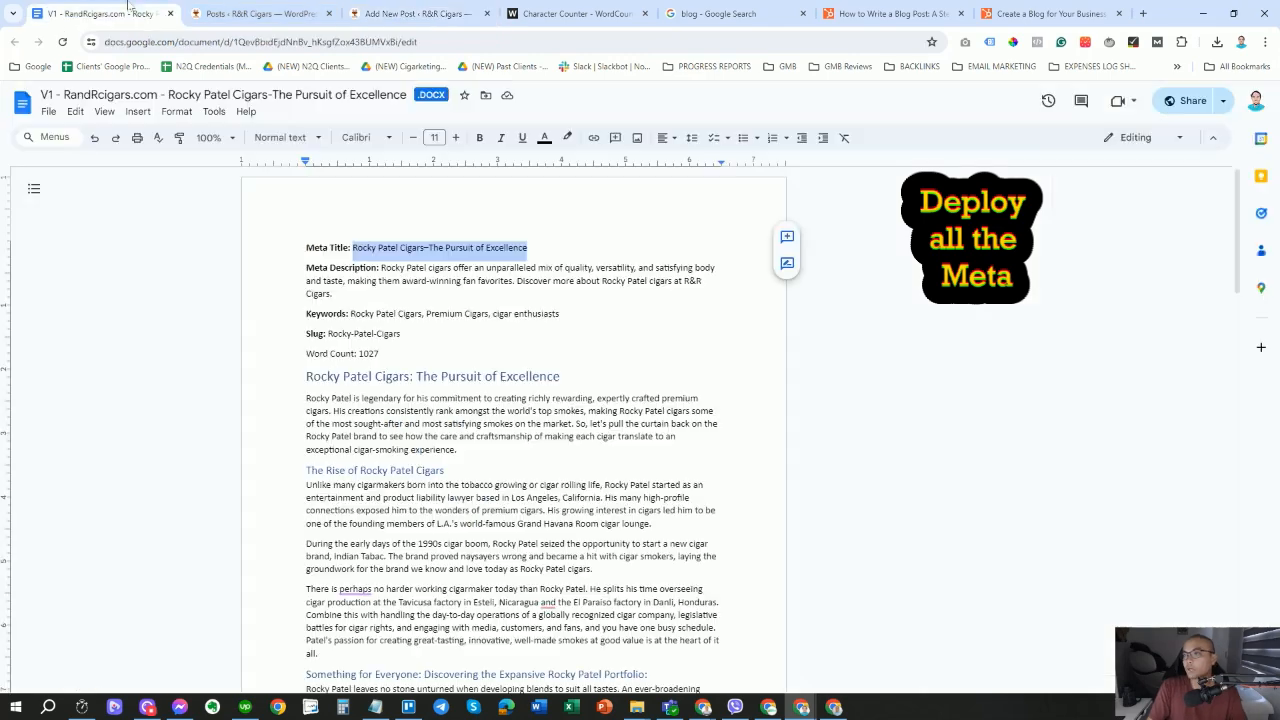
pyautogui.moveTo(328, 334); pyautogui.dragTo(400, 334)
pyautogui.rightClick(398, 336)
pyautogui.click(430, 370)
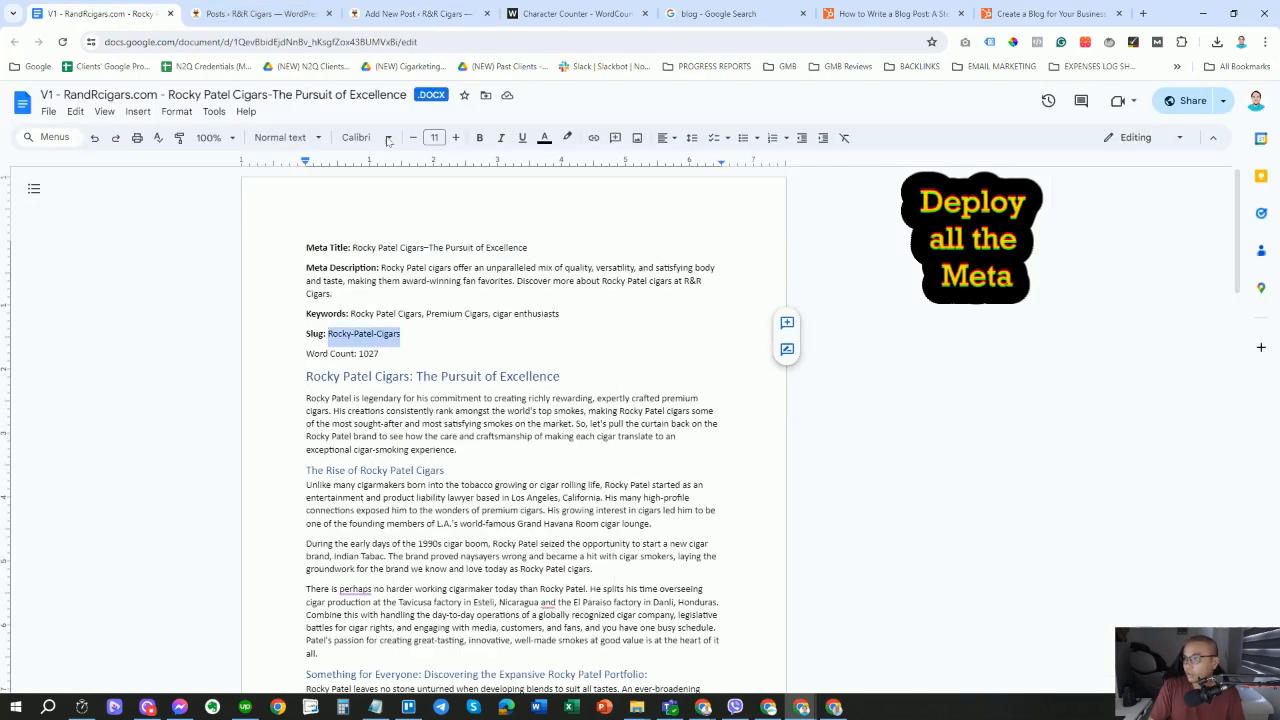
pyautogui.click(423, 13)
# Paste 'Rocky-Patel-Cigars' as the Yoast slug and copy the meta description from the Google Doc.
pyautogui.click(140, 487)
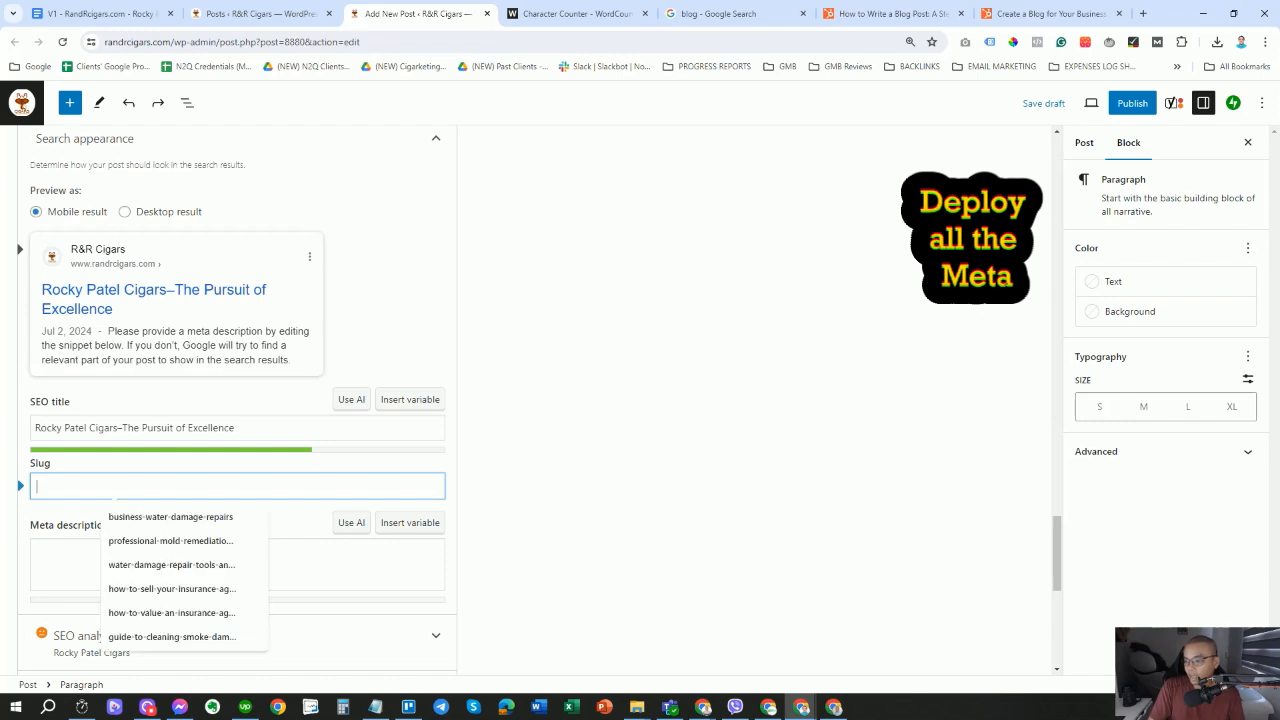
pyautogui.hotkey('ctrl', 'v')
pyautogui.click(138, 562)
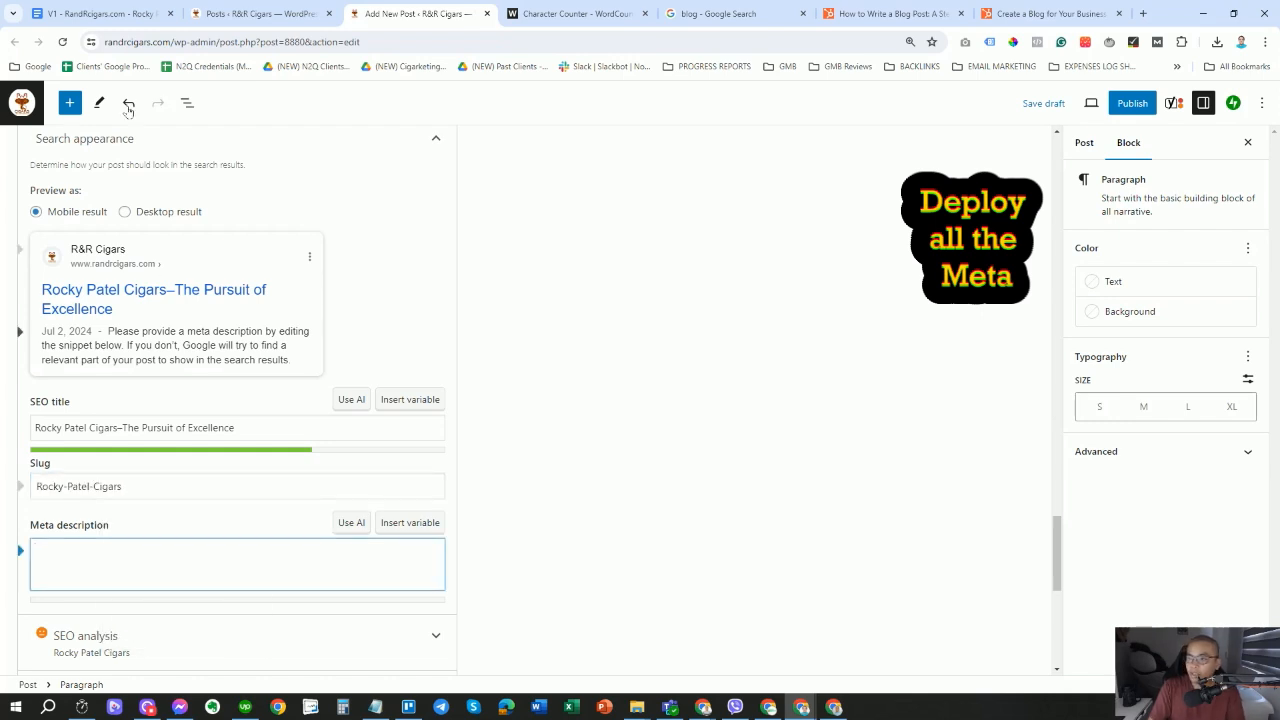
pyautogui.click(100, 13)
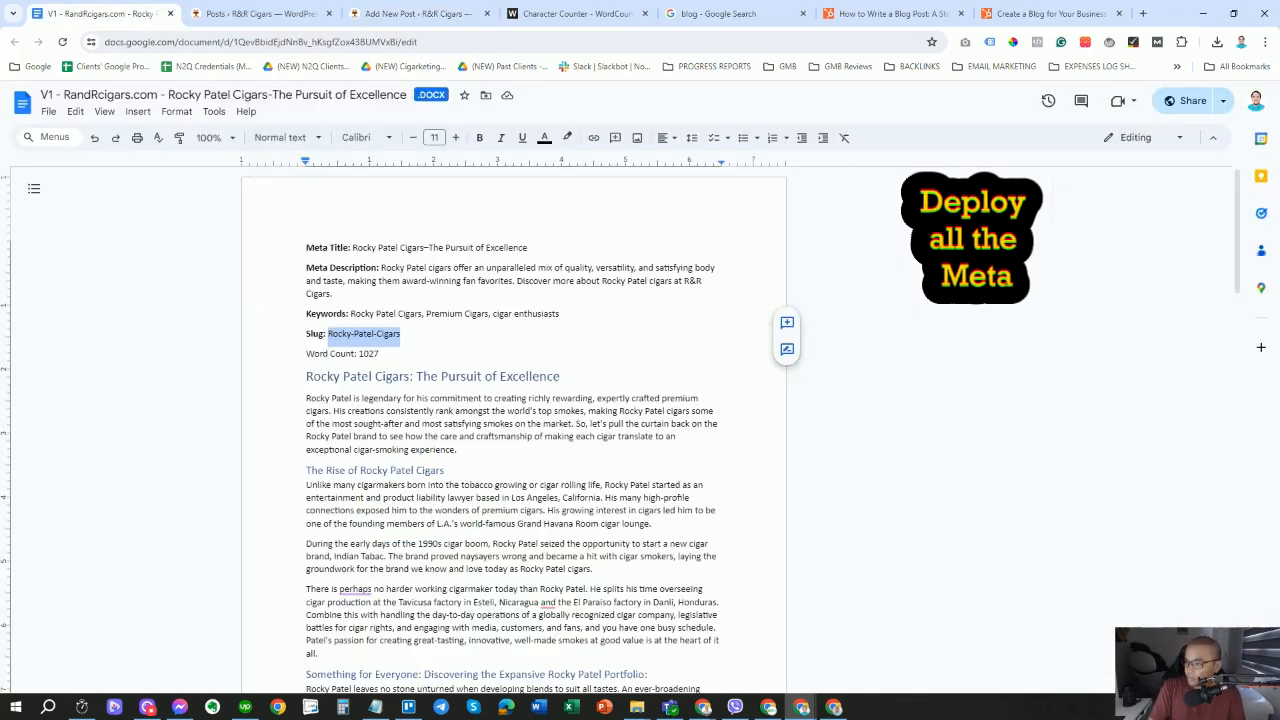
pyautogui.moveTo(381, 268); pyautogui.dragTo(333, 294)
pyautogui.rightClick(397, 281)
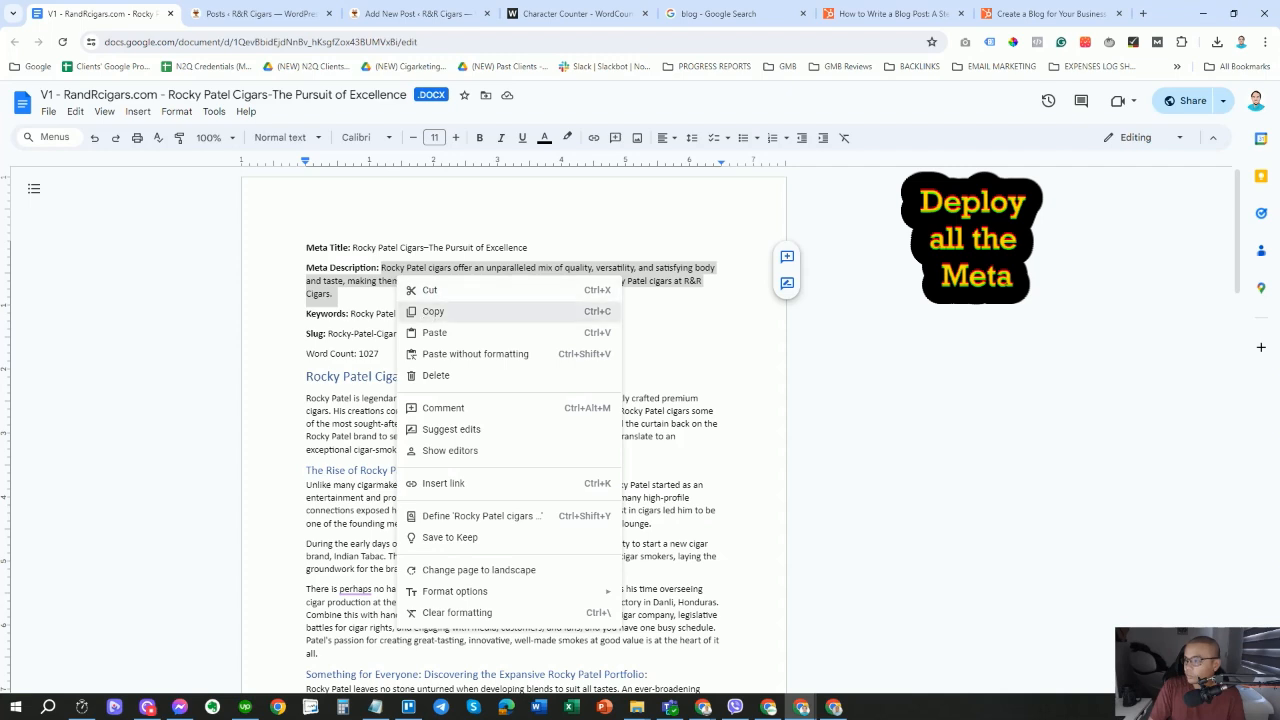
pyautogui.click(433, 311)
pyautogui.click(412, 13)
# Paste the Rocky Patel meta description into Yoast's Meta description field and adjust its ending.
pyautogui.scroll(-2, 267, 392)
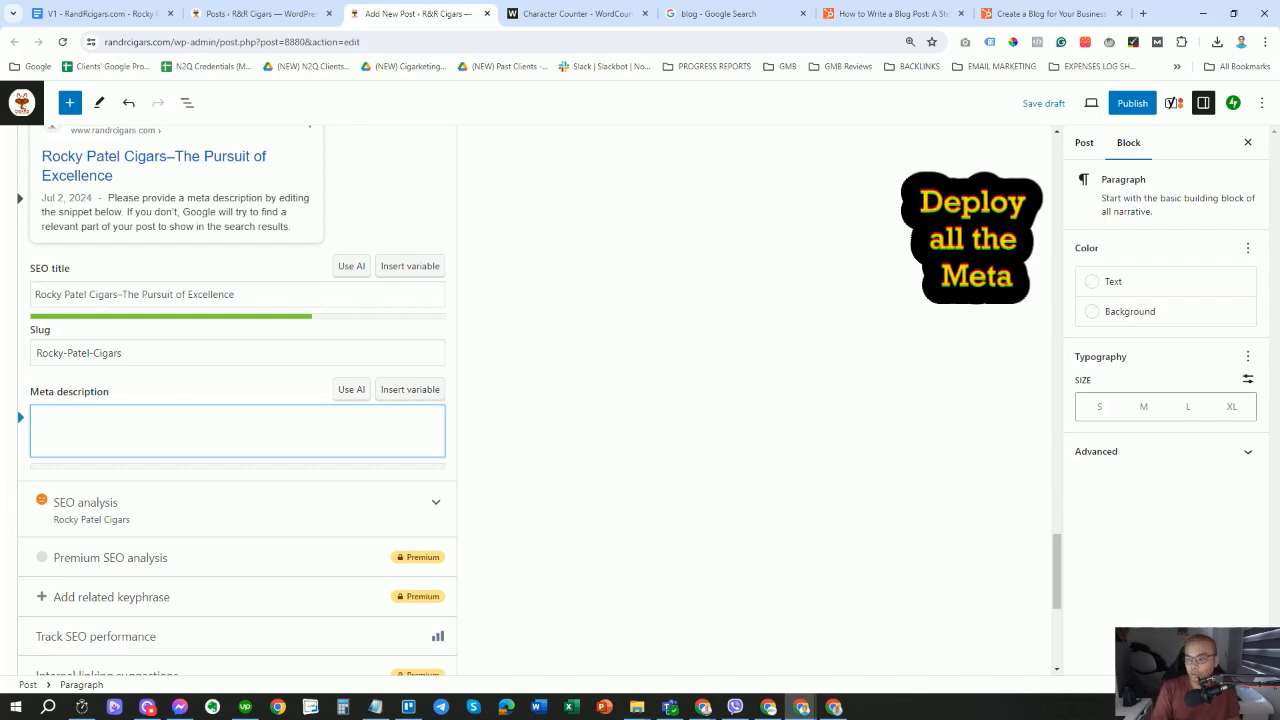
pyautogui.hotkey('ctrl', 'v')
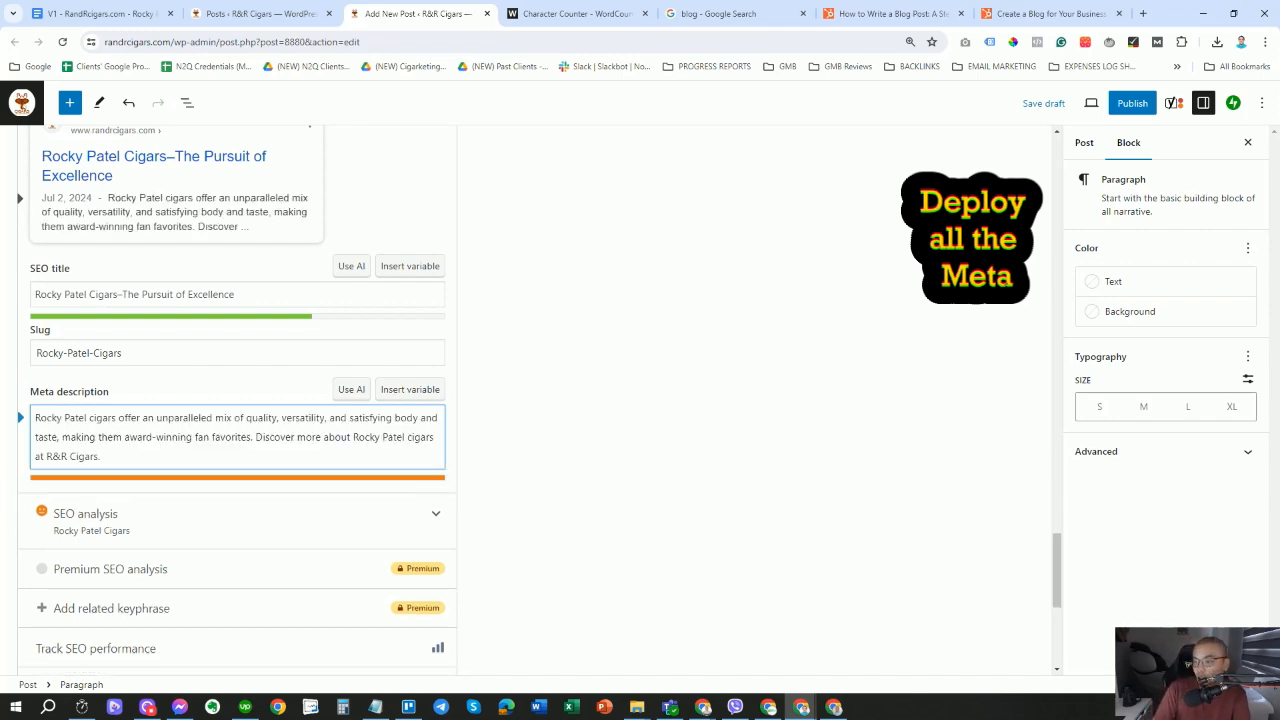
pyautogui.press('BackSpace')
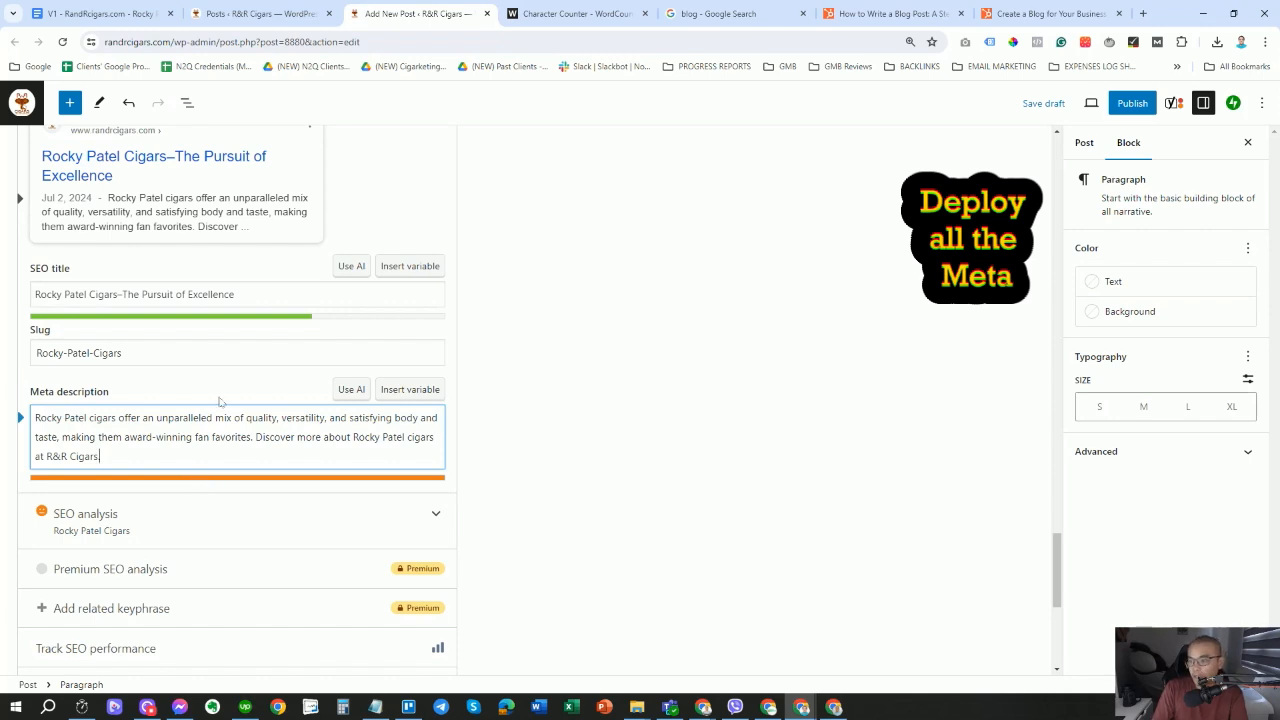
pyautogui.write('.')
pyautogui.scroll(2, 267, 320)
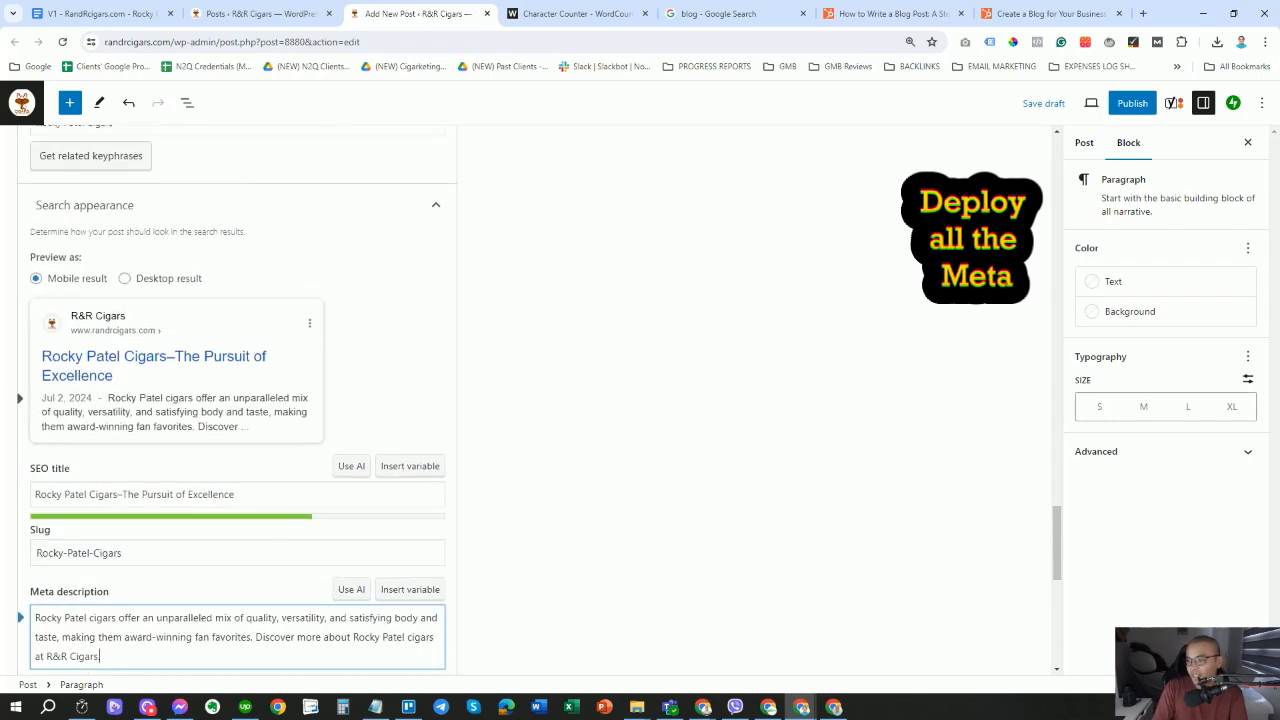
pyautogui.press('BackSpace')
pyautogui.scroll(-1, 300, 500)
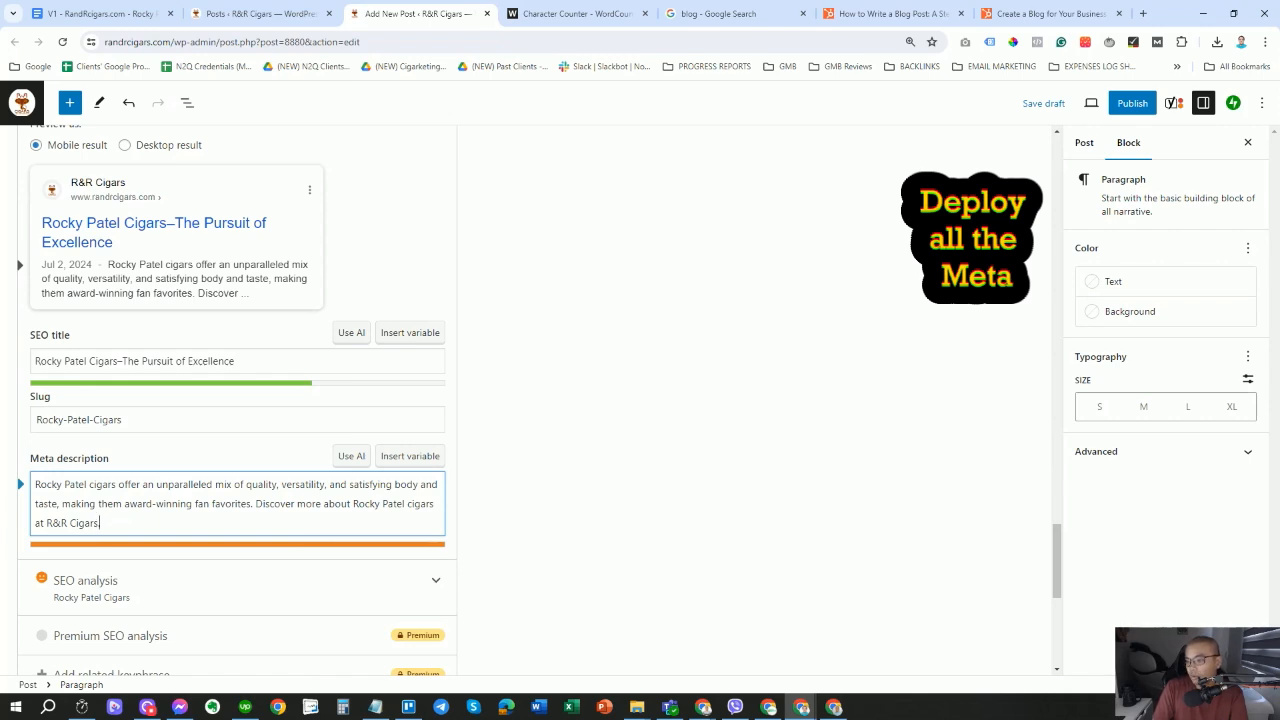
pyautogui.moveTo(116, 485); pyautogui.dragTo(34, 485)
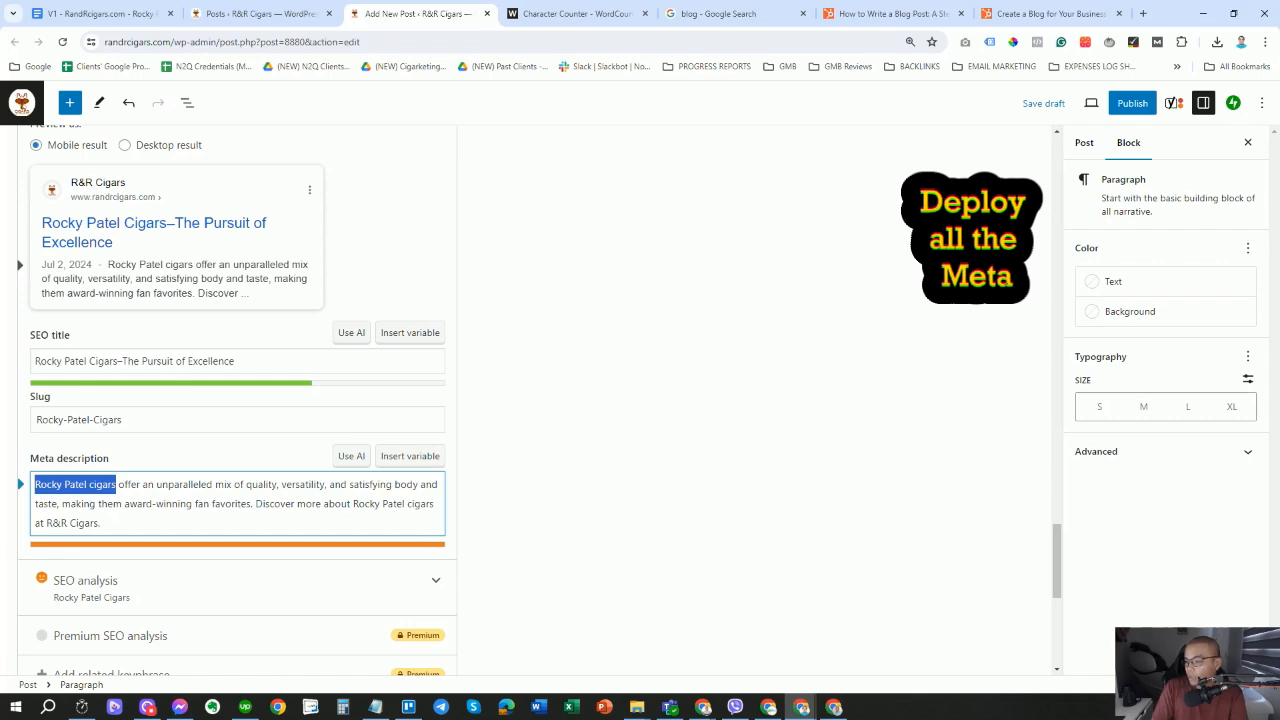
pyautogui.click(155, 503)
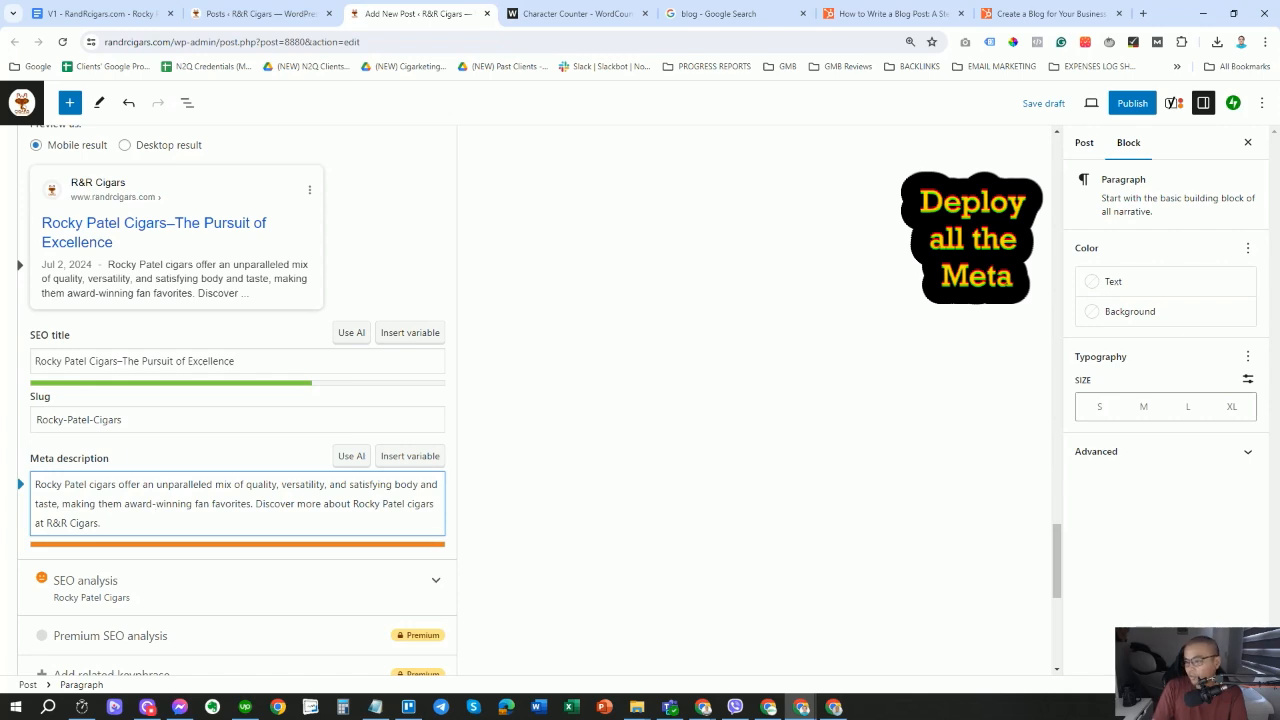
# Replace the closing 'Discover more' sentence with 'Read more here.' in the meta description.
pyautogui.moveTo(352, 503); pyautogui.dragTo(256, 505)
pyautogui.write('it')
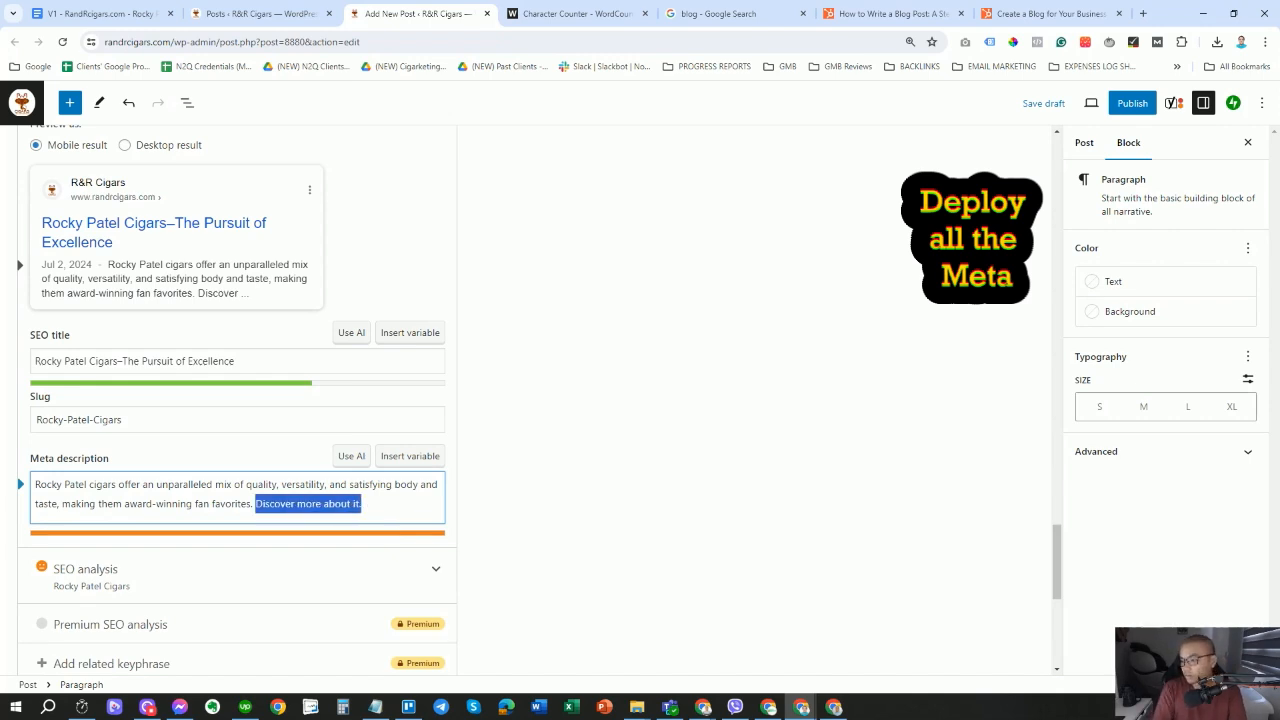
pyautogui.press('BackSpace')
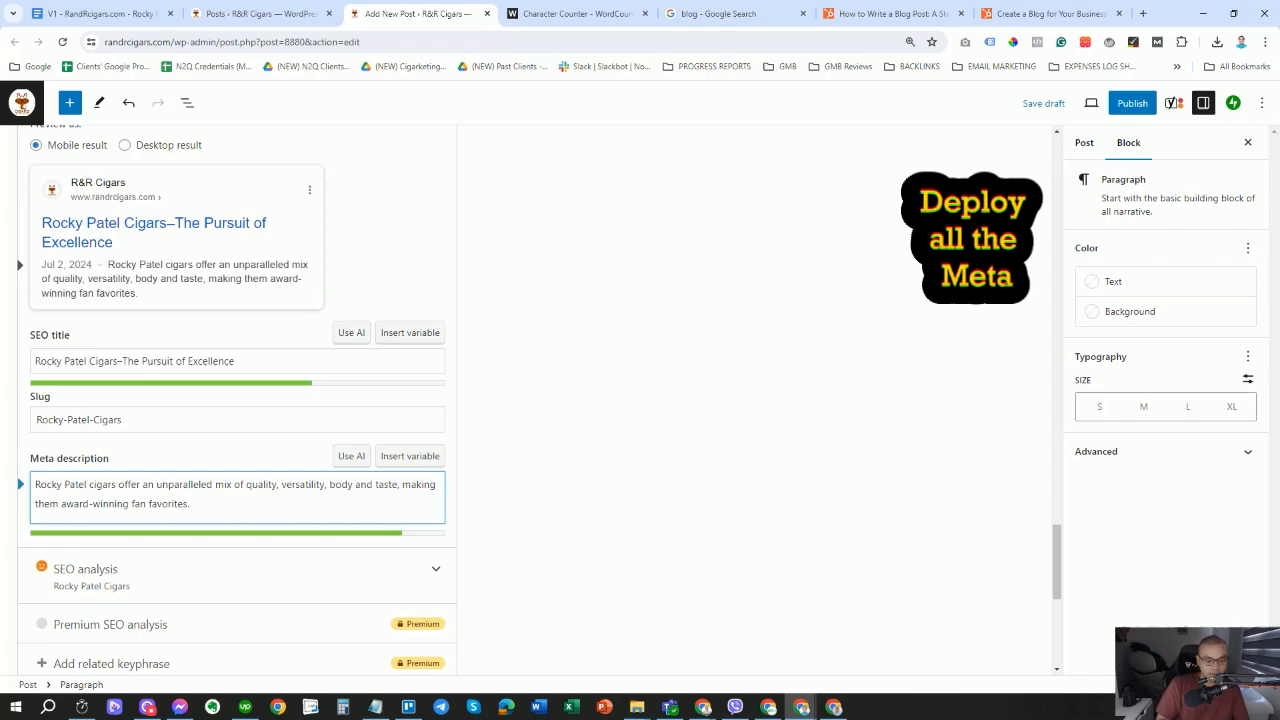
pyautogui.write('Read')
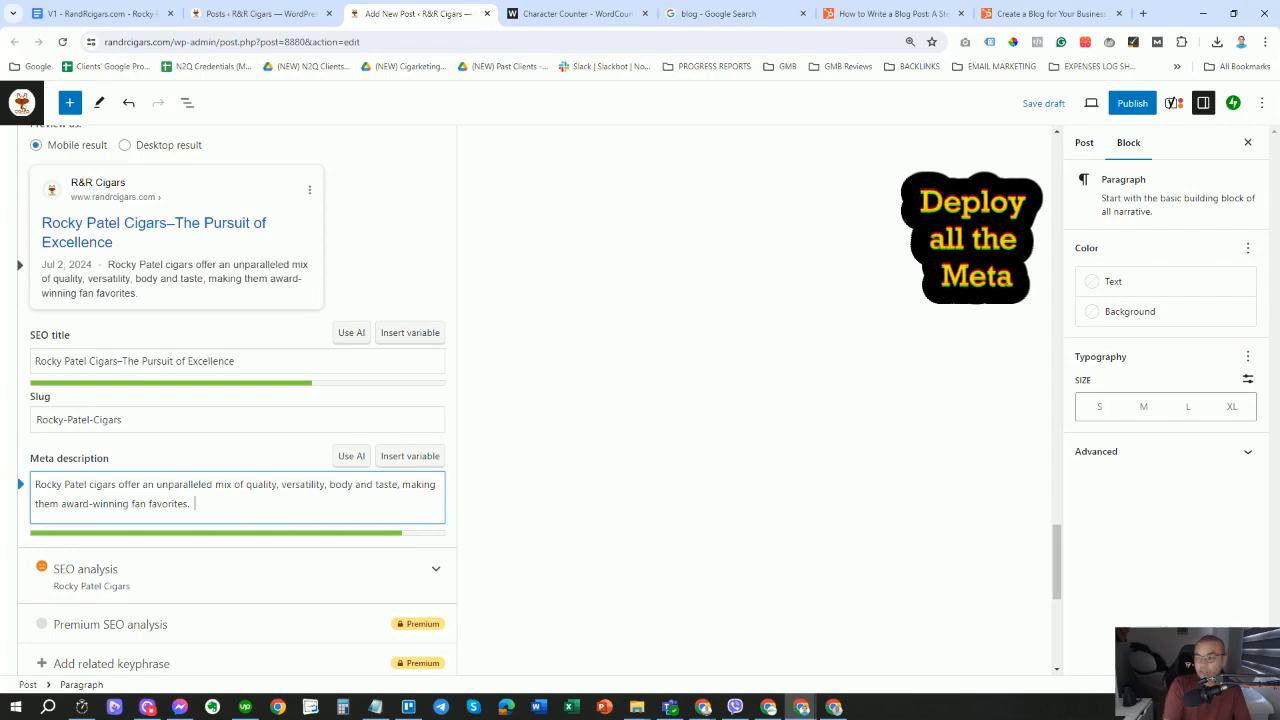
pyautogui.write(' more here.')
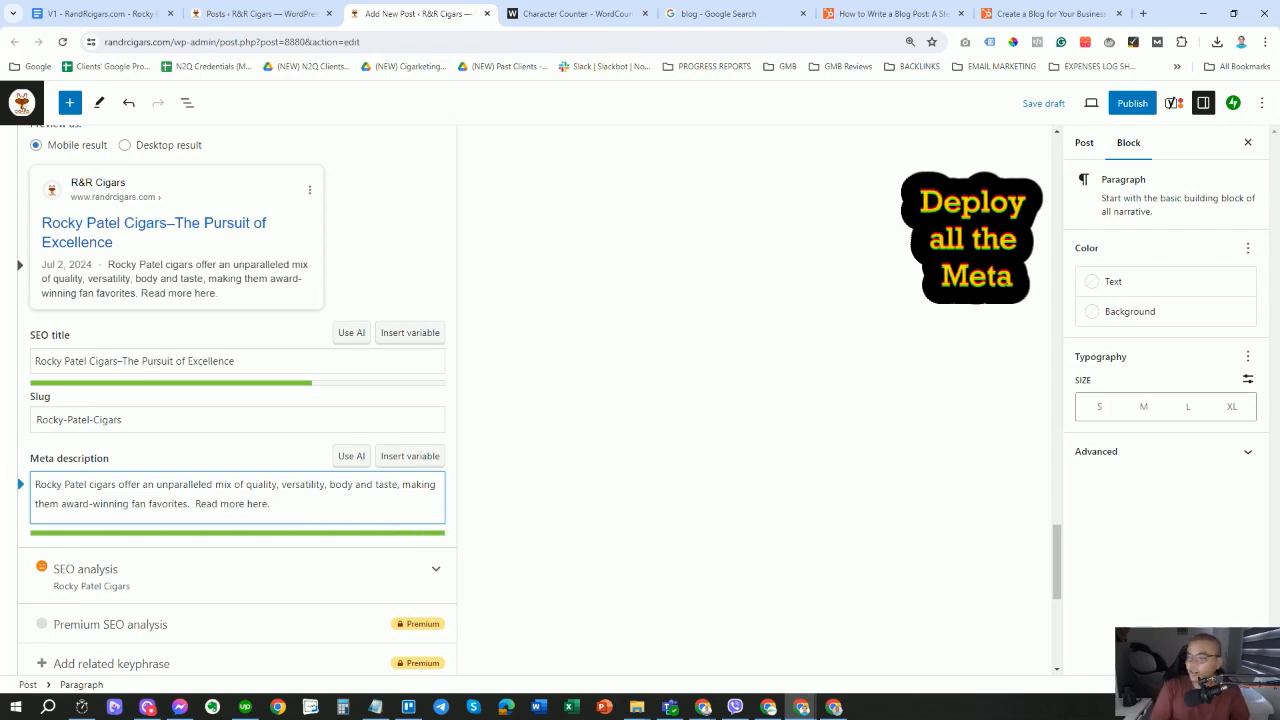
pyautogui.hotkey('ctrl', 'a')
pyautogui.scroll(-2, 363, 531)
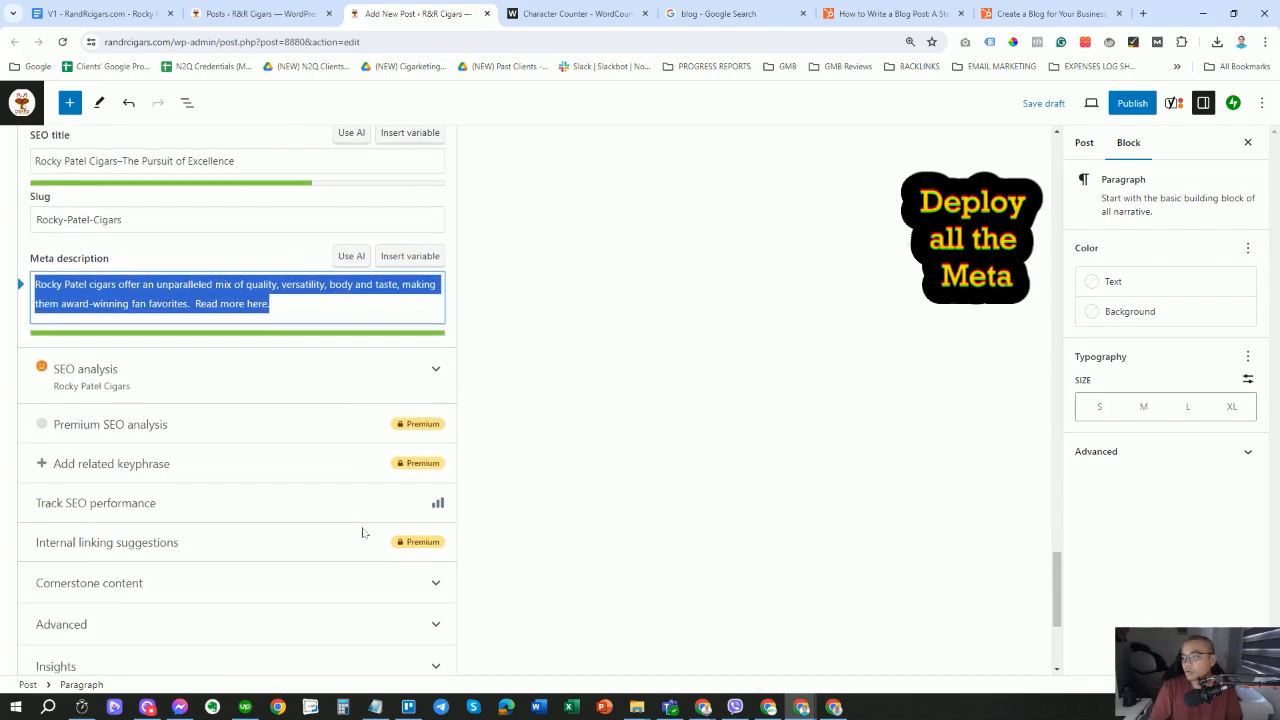
pyautogui.scroll(5, 363, 531)
pyautogui.scroll(3, 363, 531)
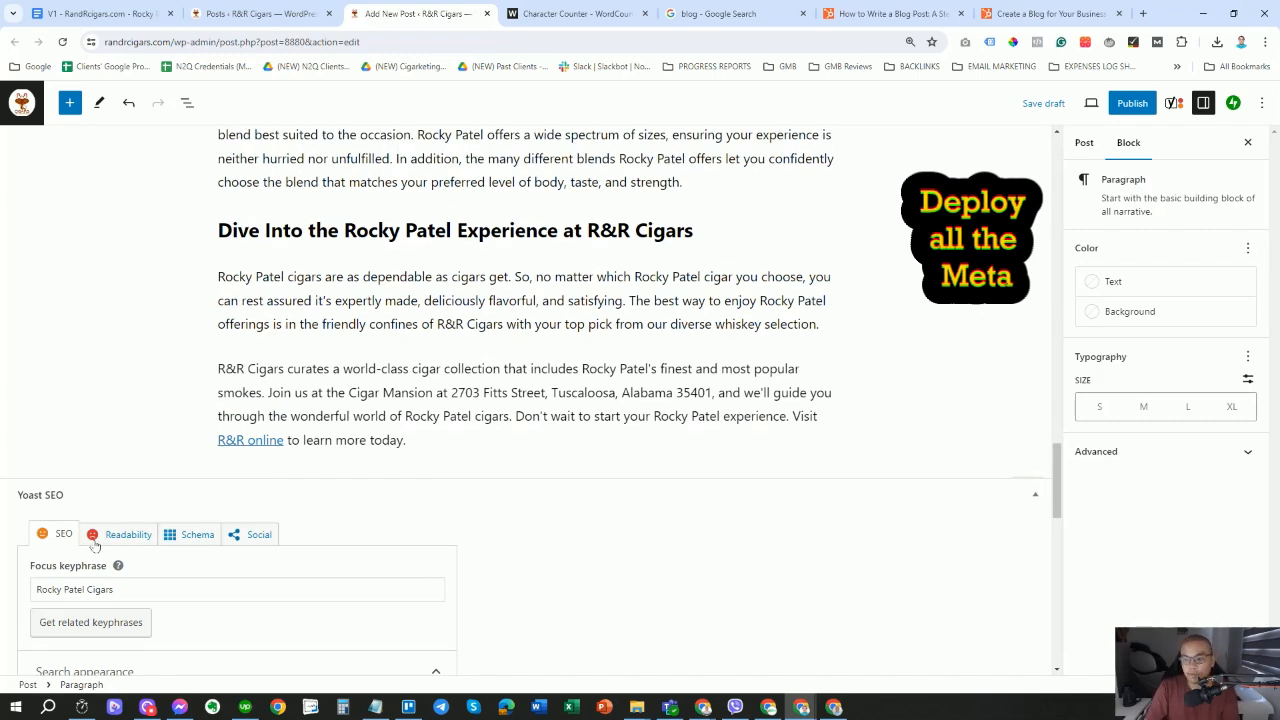
pyautogui.scroll(-4, 552, 480)
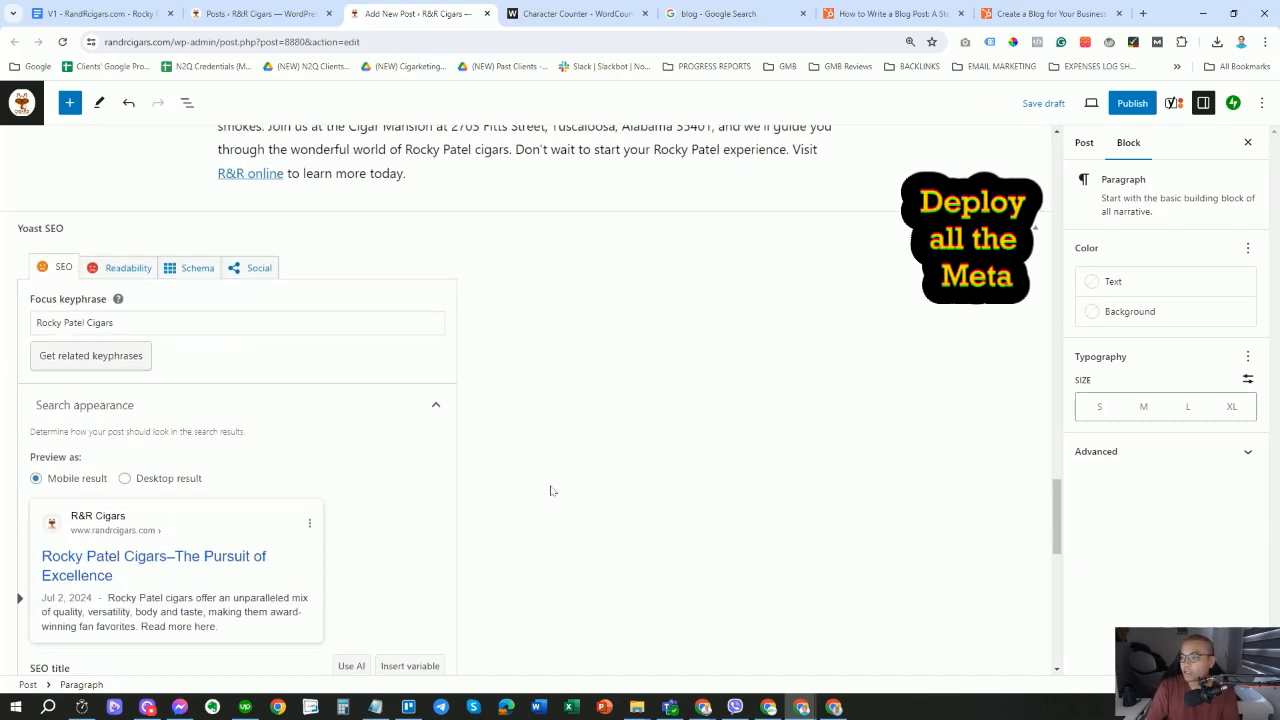
# Expand the Yoast SEO analysis results and show the post settings sidebar.
pyautogui.scroll(-4, 552, 490)
pyautogui.click(437, 446)
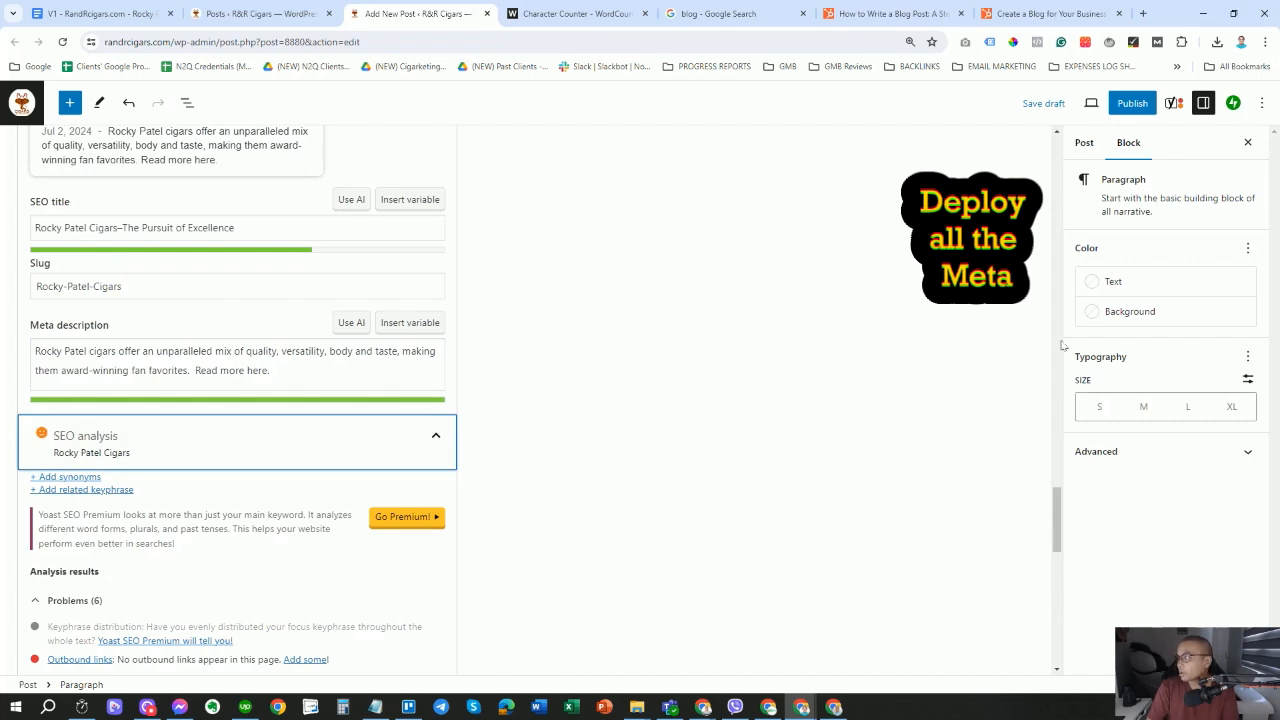
pyautogui.click(1084, 142)
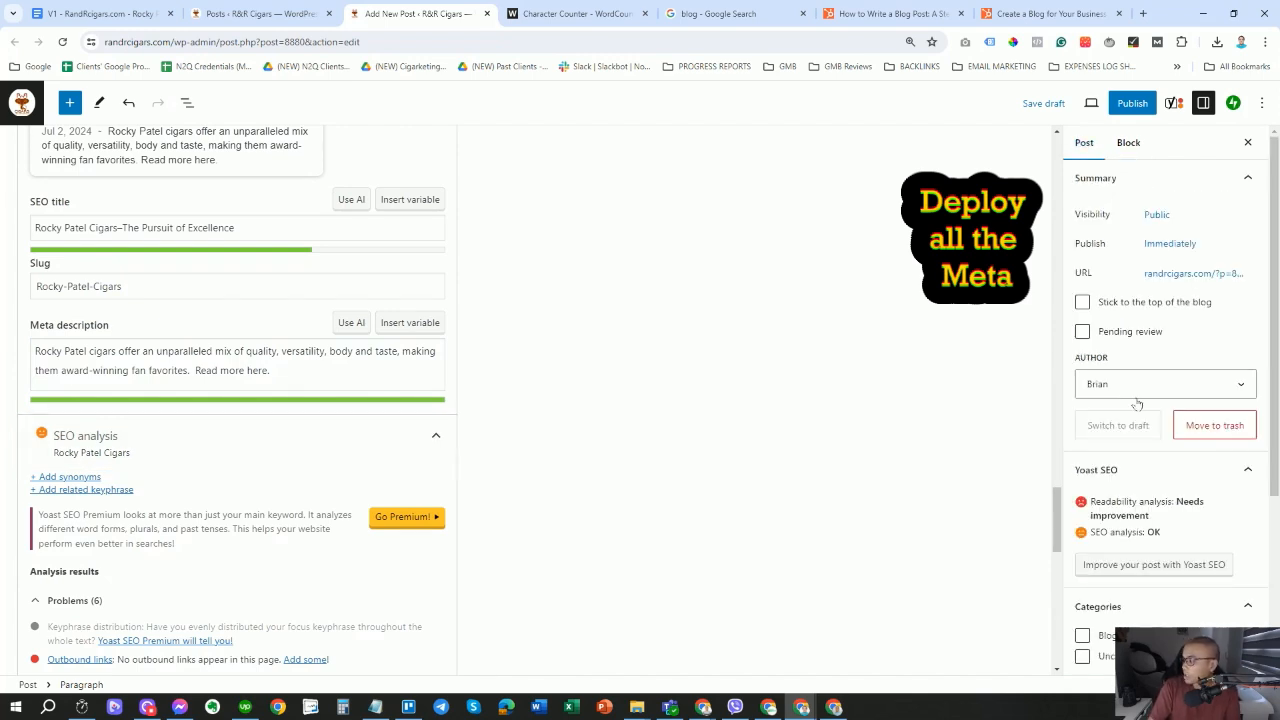
pyautogui.scroll(-1, 1130, 396)
pyautogui.scroll(-1, 1137, 398)
pyautogui.scroll(-1, 1170, 560)
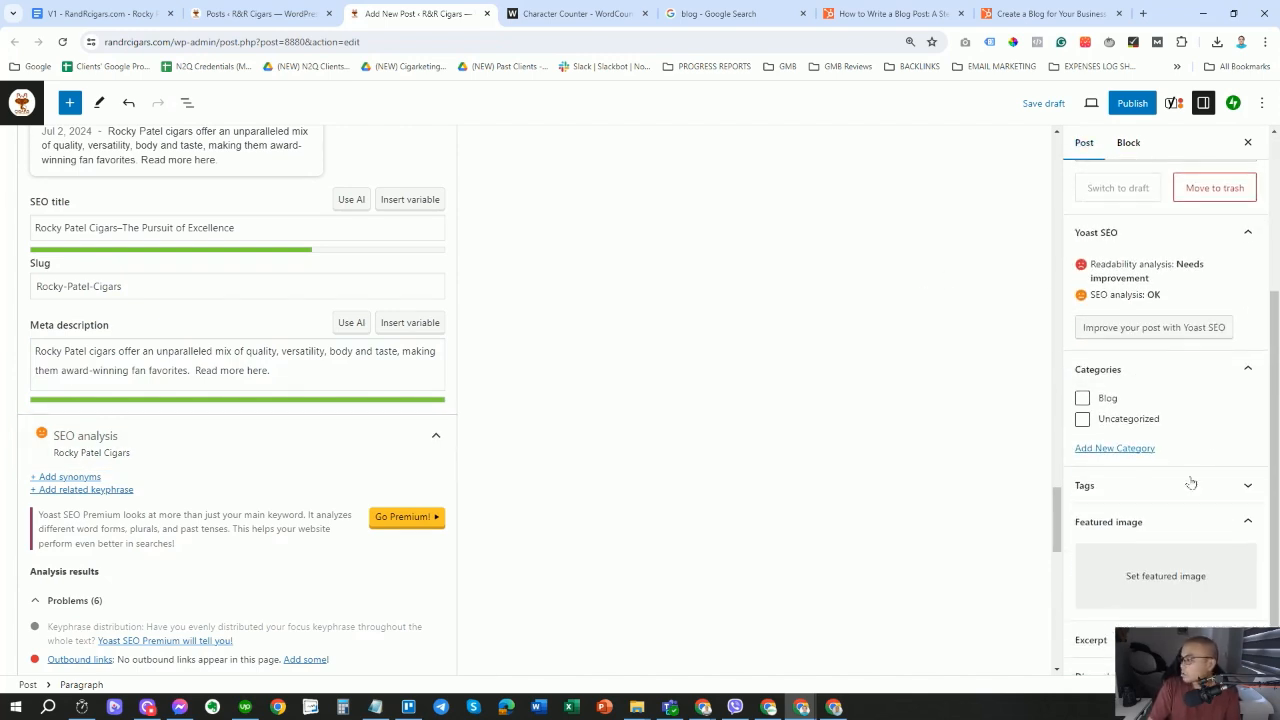
# Upload the Rocky Patel Cigars JPG from Downloads as featured image, with its title as alt text.
pyautogui.click(1145, 567)
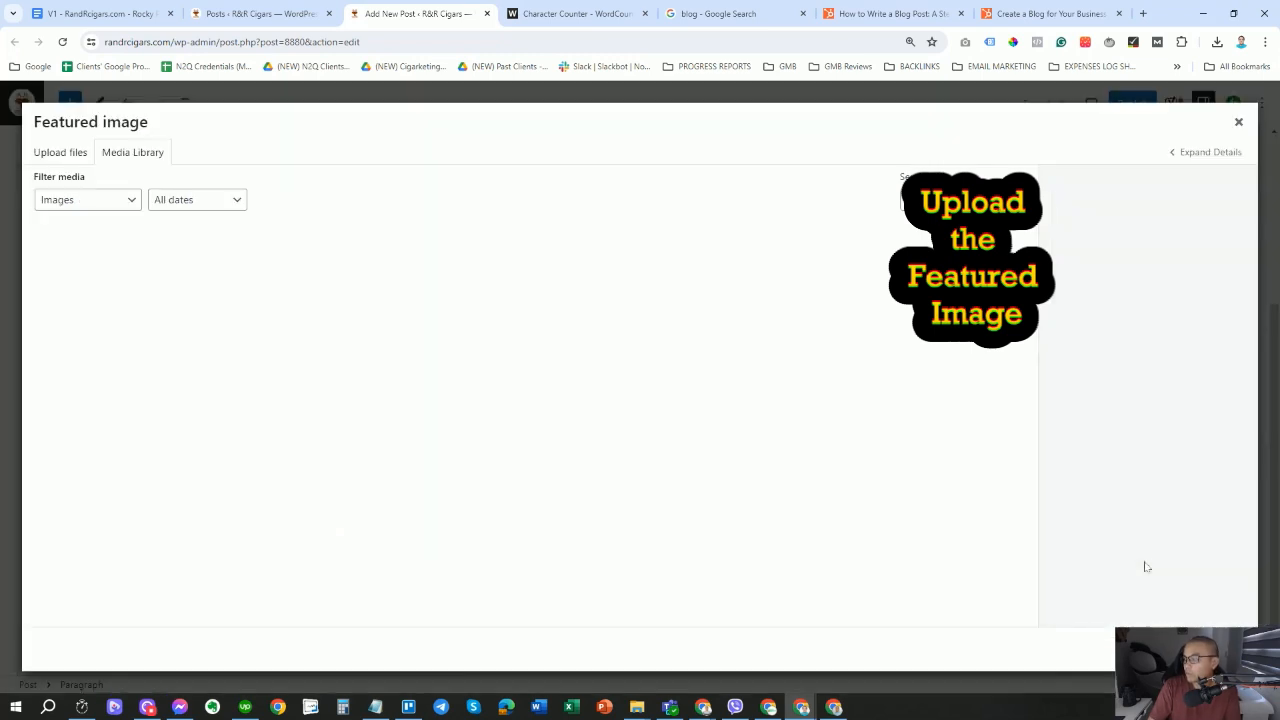
pyautogui.click(61, 153)
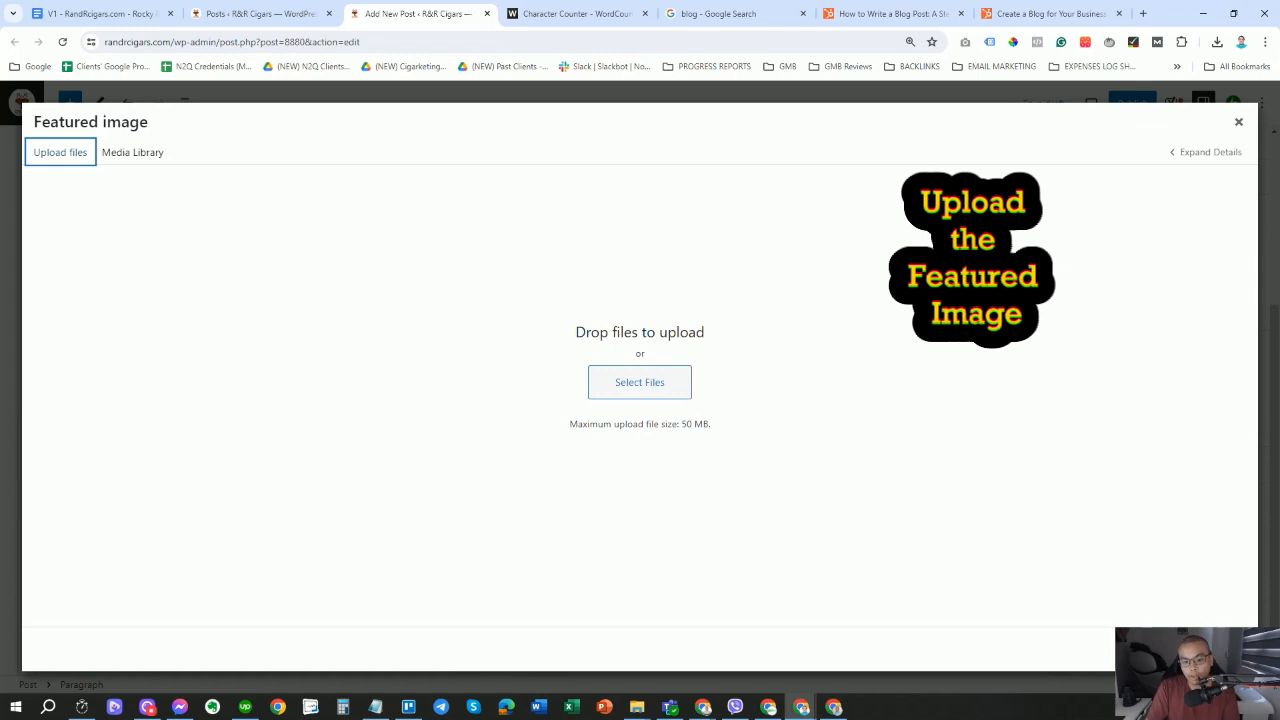
pyautogui.click(640, 383)
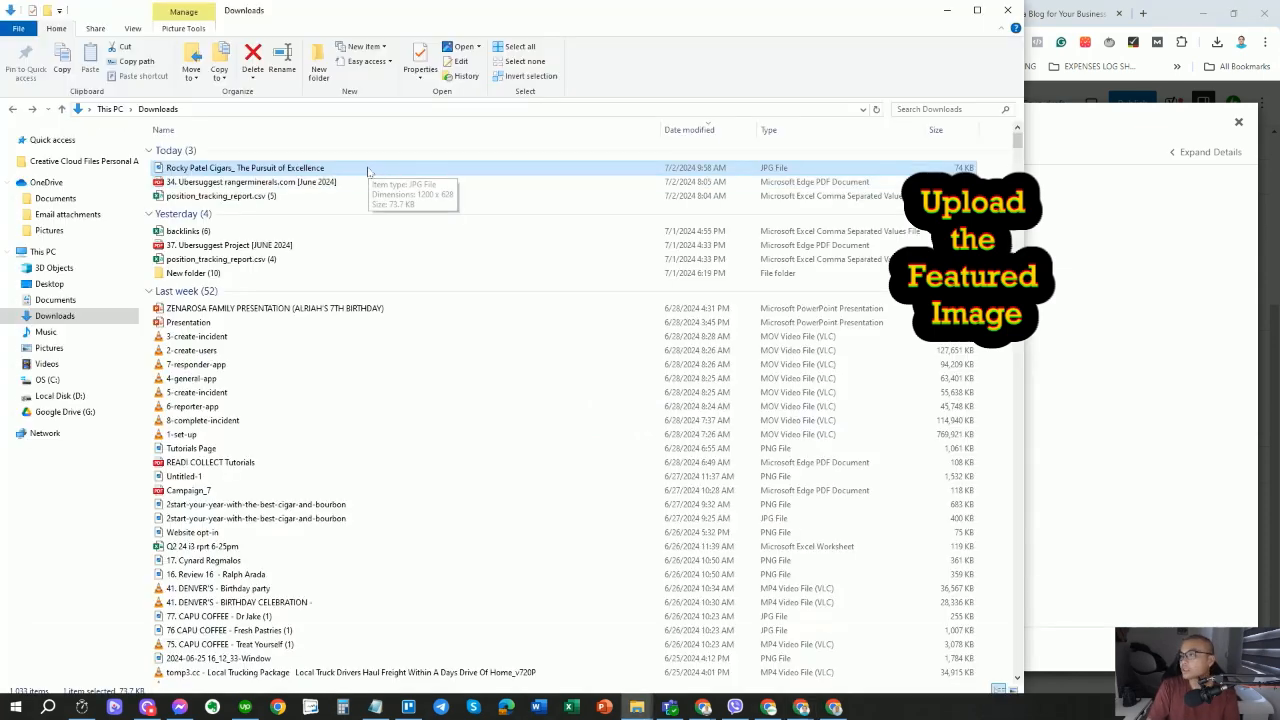
pyautogui.moveTo(1025, 194); pyautogui.dragTo(358, 196)
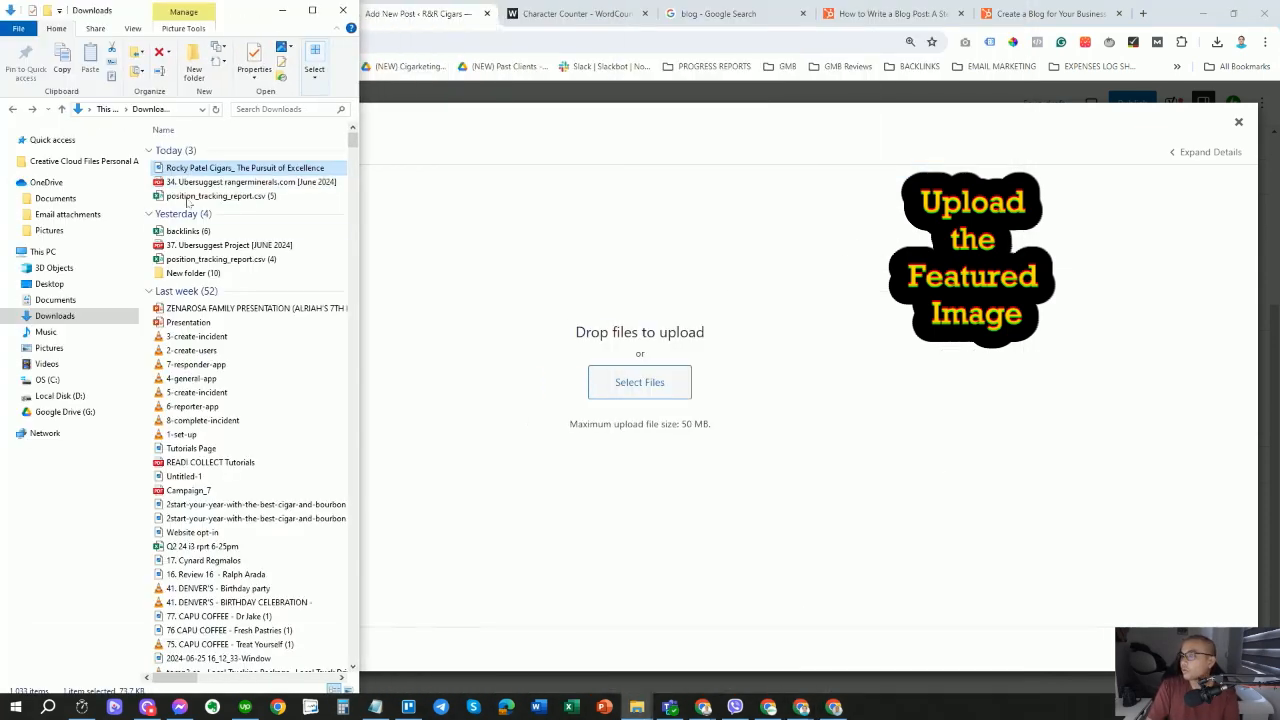
pyautogui.moveTo(230, 168); pyautogui.dragTo(670, 326)
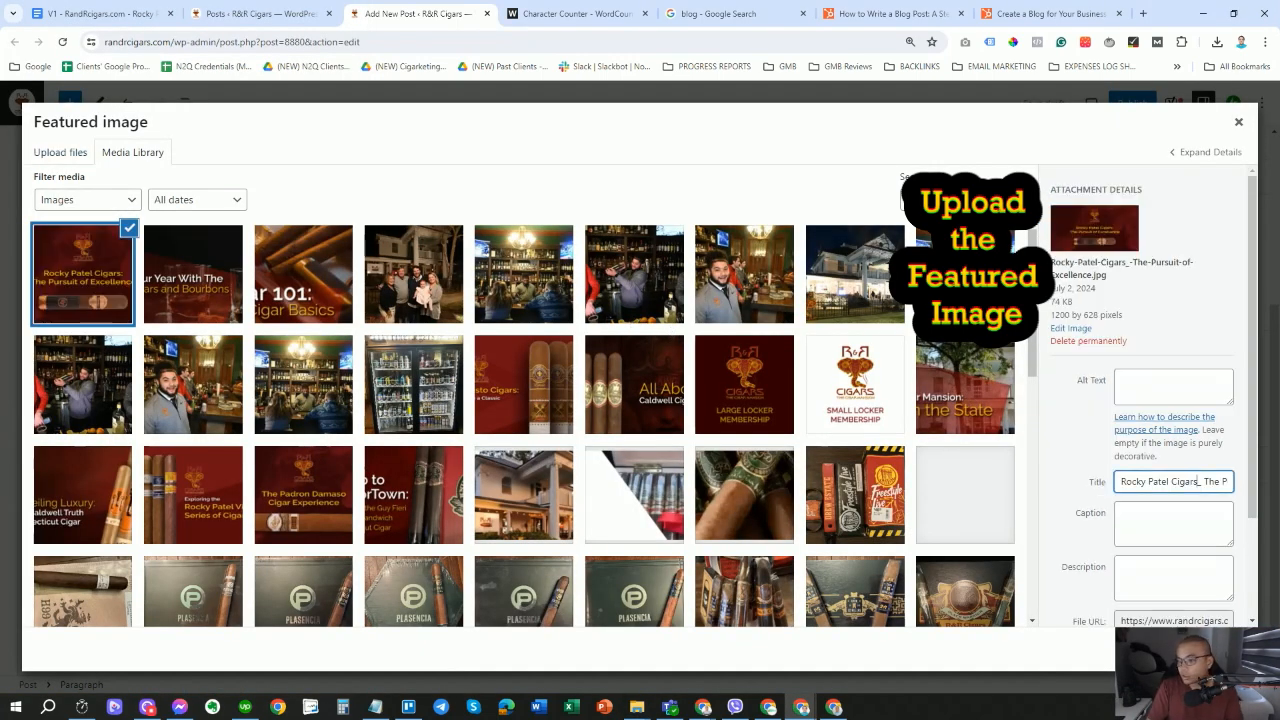
pyautogui.hotkey('ctrl', 'a')
pyautogui.click(1173, 387)
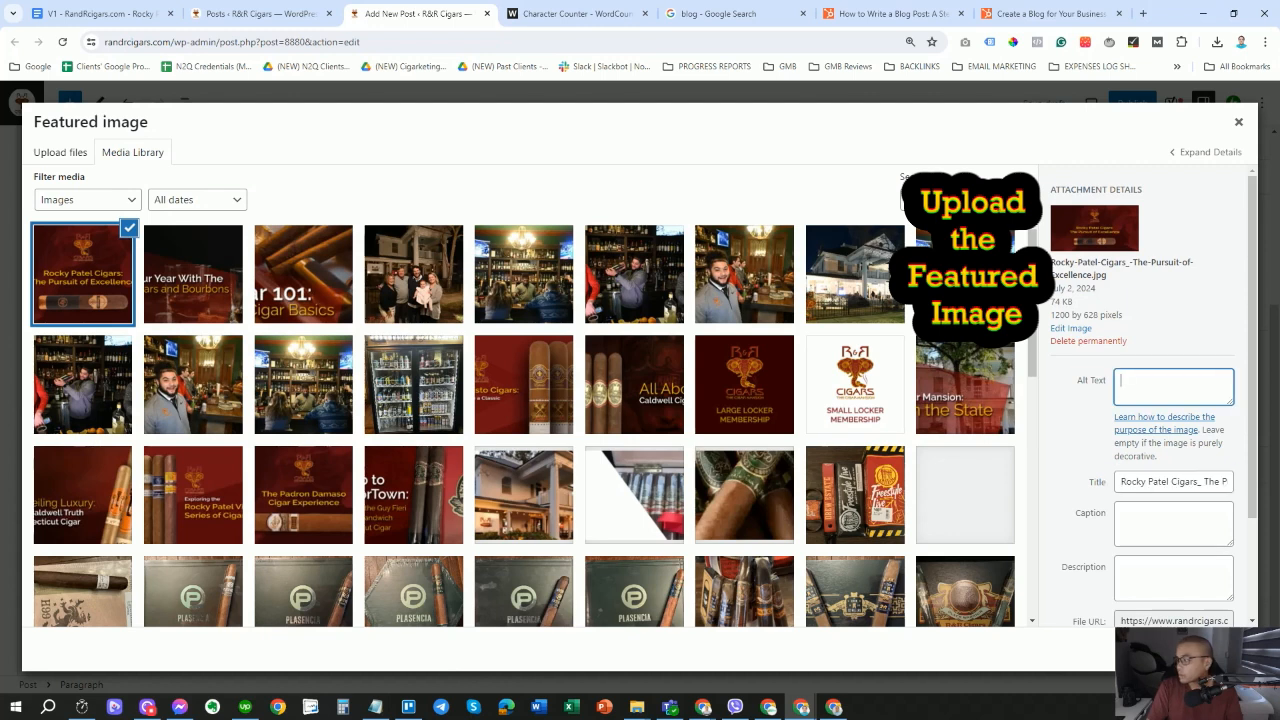
pyautogui.write('Rocky Patel Cigars_ The Pursuit of Excellence')
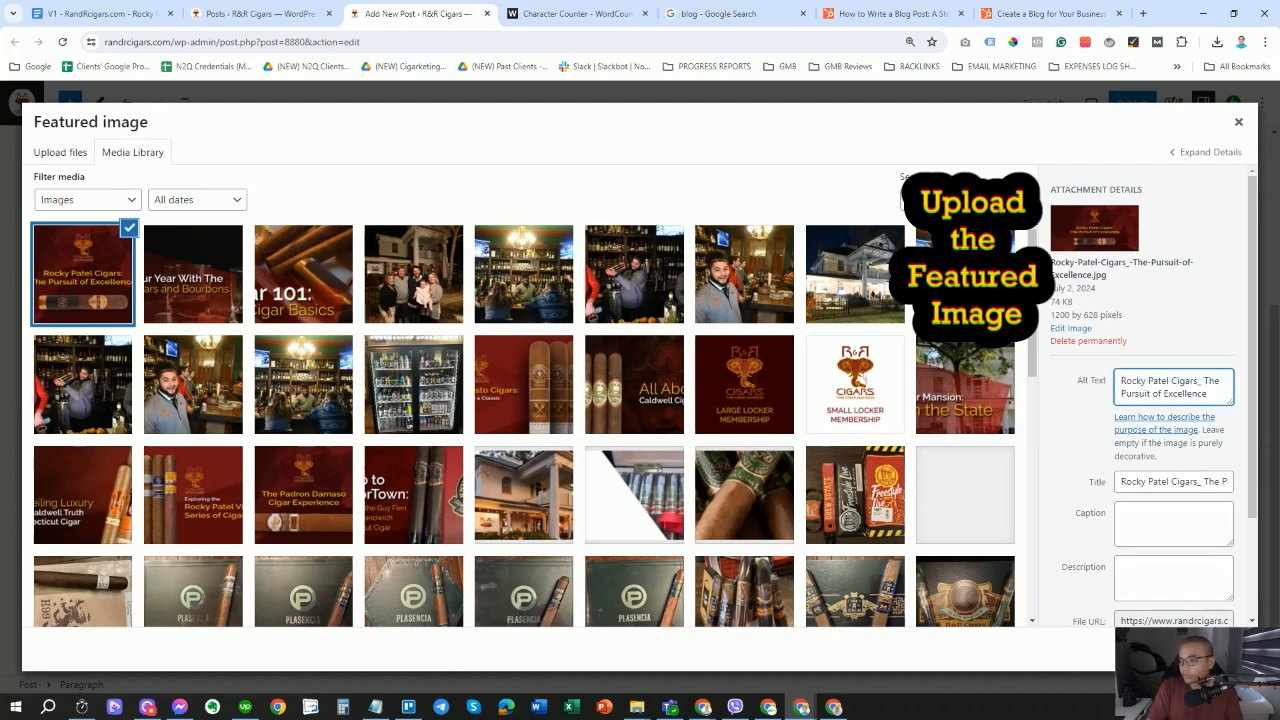
pyautogui.moveTo(1197, 381); pyautogui.dragTo(1103, 390)
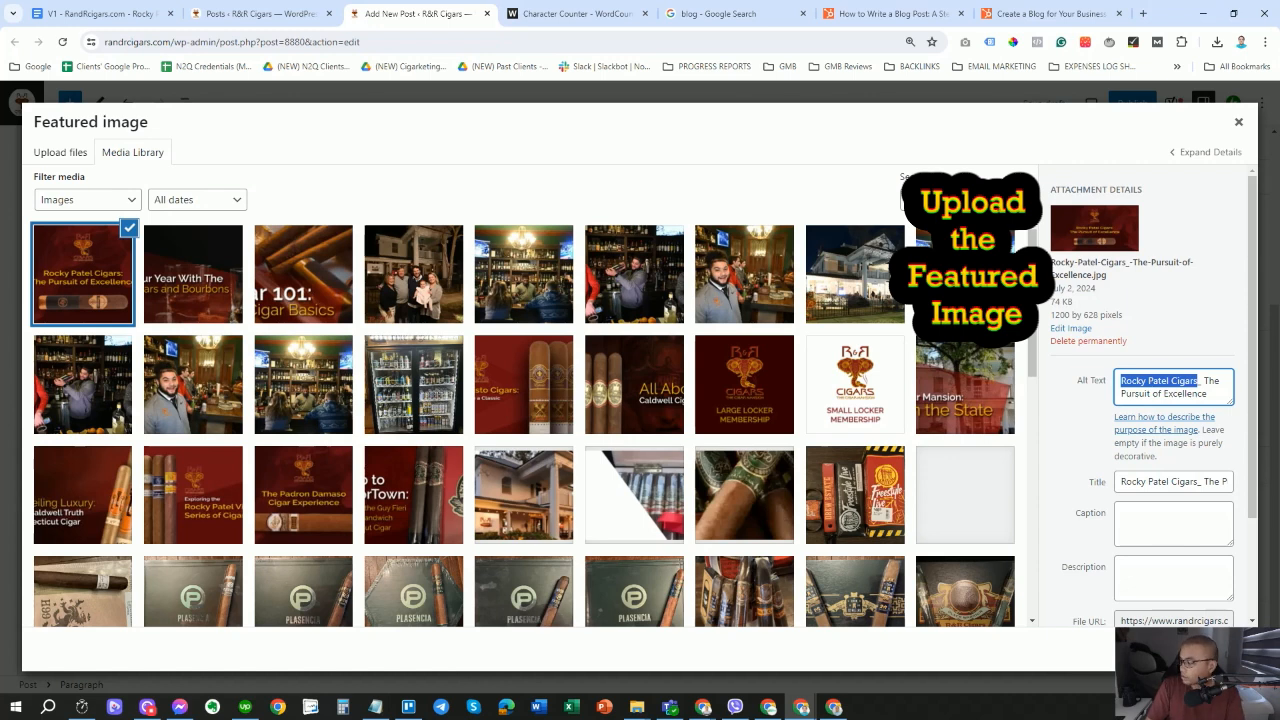
pyautogui.click(1192, 649)
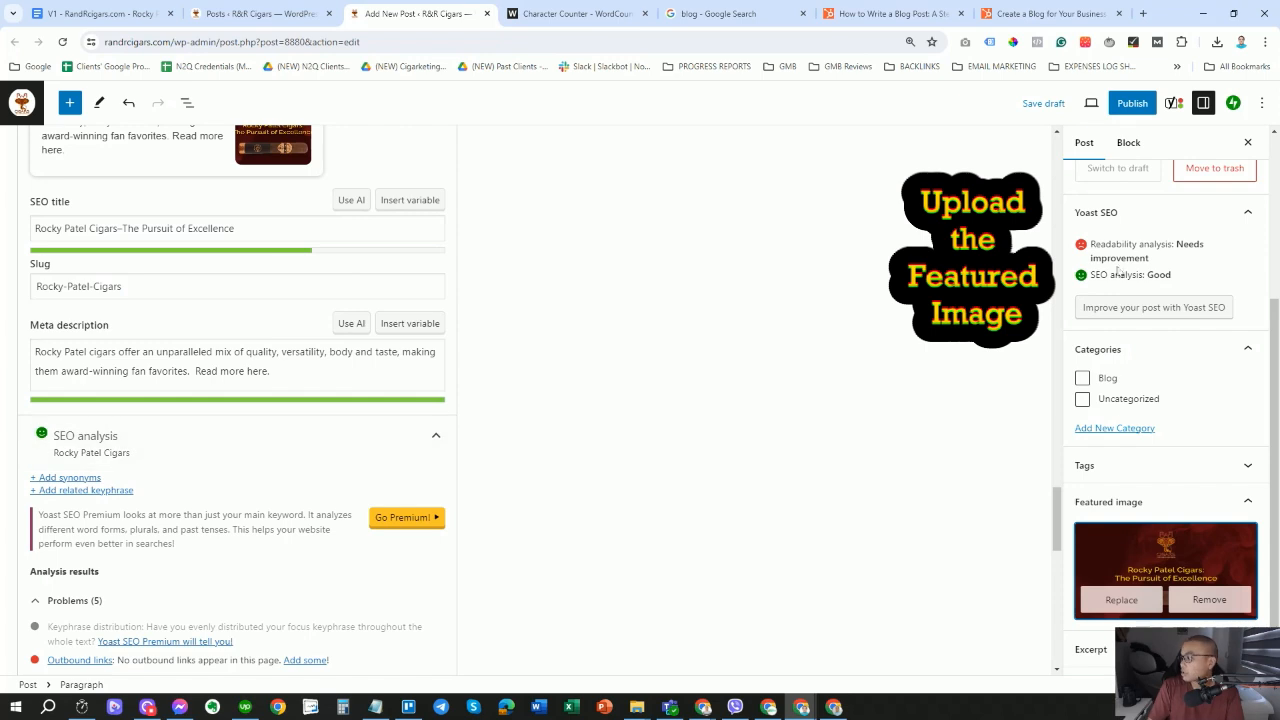
# Tick the Blog checkbox under Categories in the Post sidebar.
pyautogui.click(1082, 380)
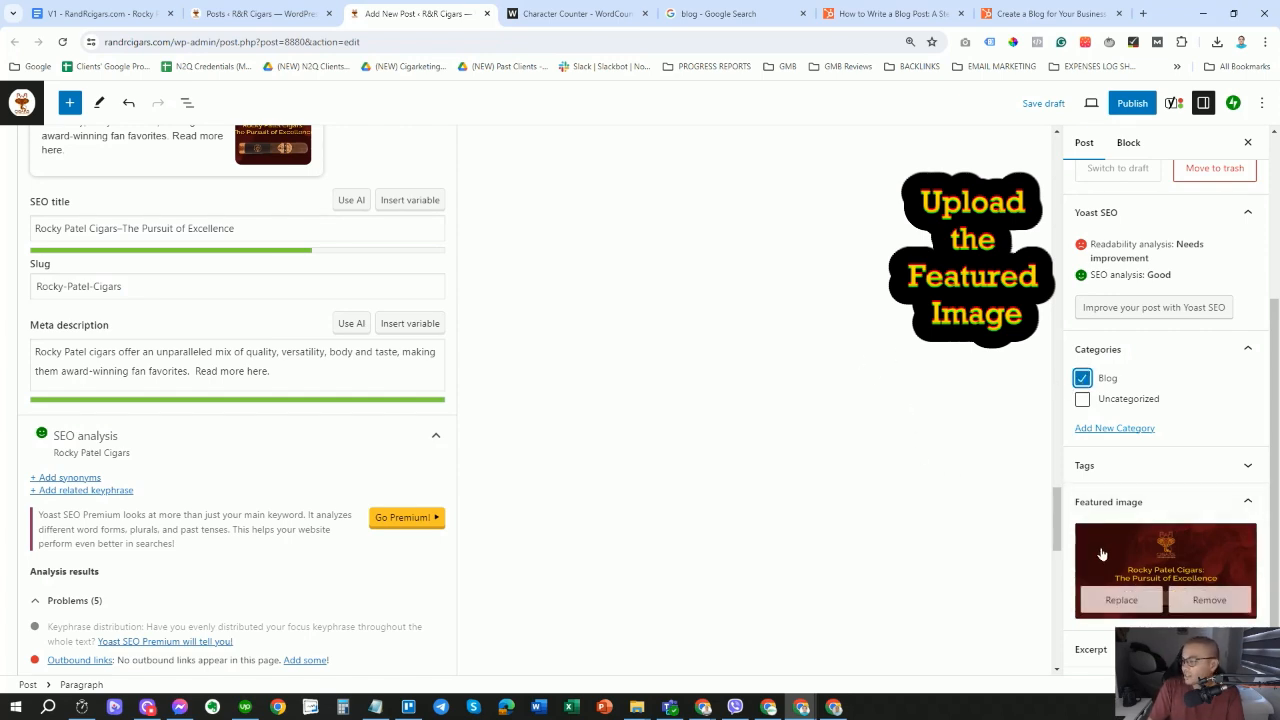
pyautogui.scroll(1, 1257, 552)
pyautogui.scroll(3, 1257, 552)
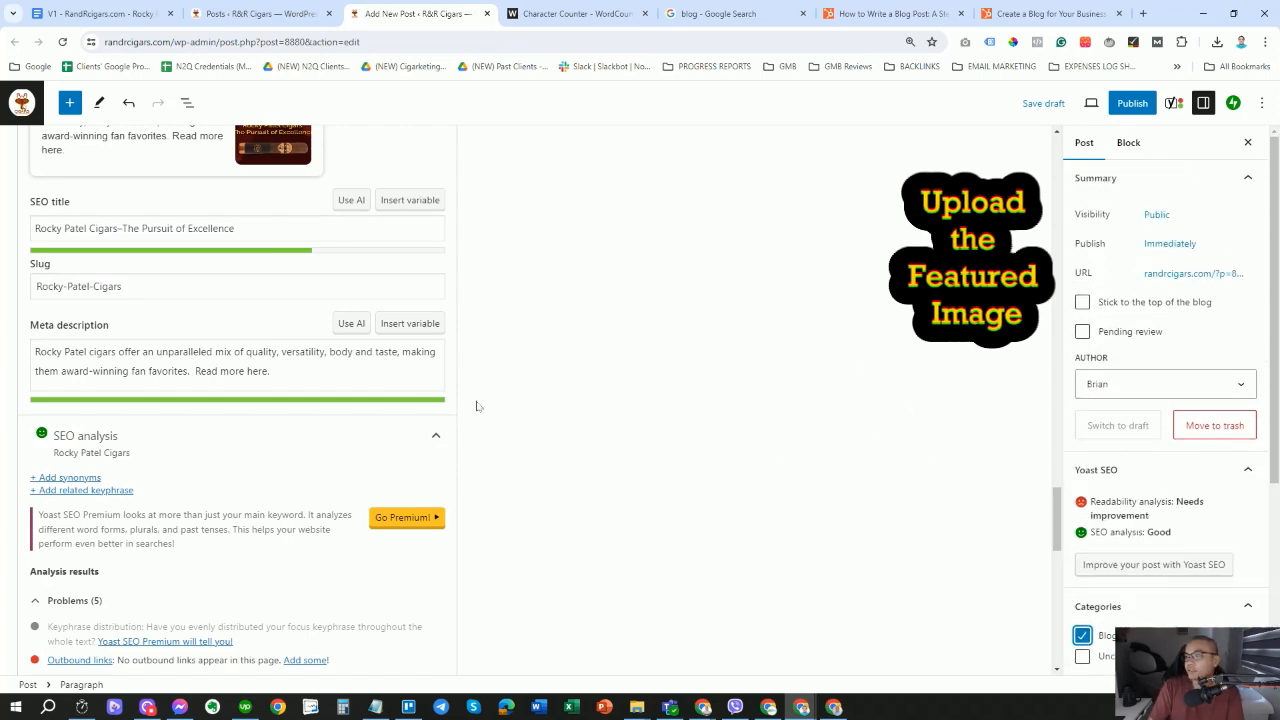
pyautogui.scroll(5, 477, 406)
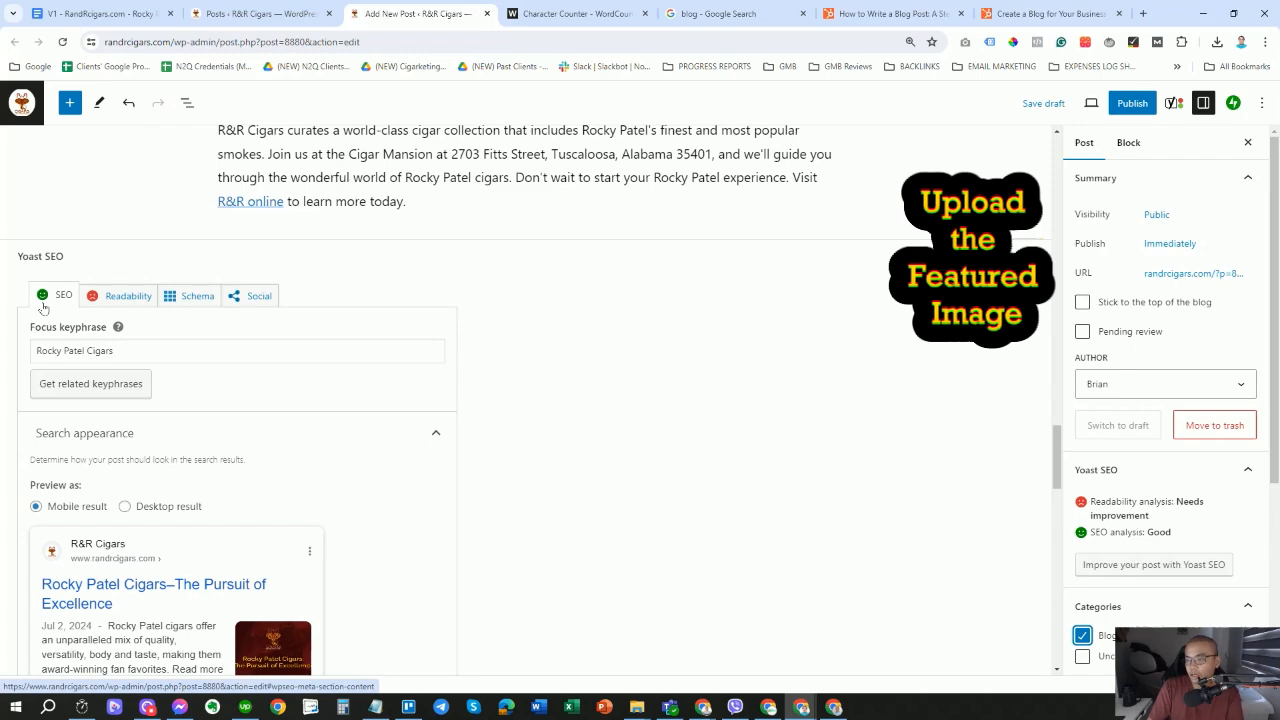
pyautogui.scroll(-5, 44, 308)
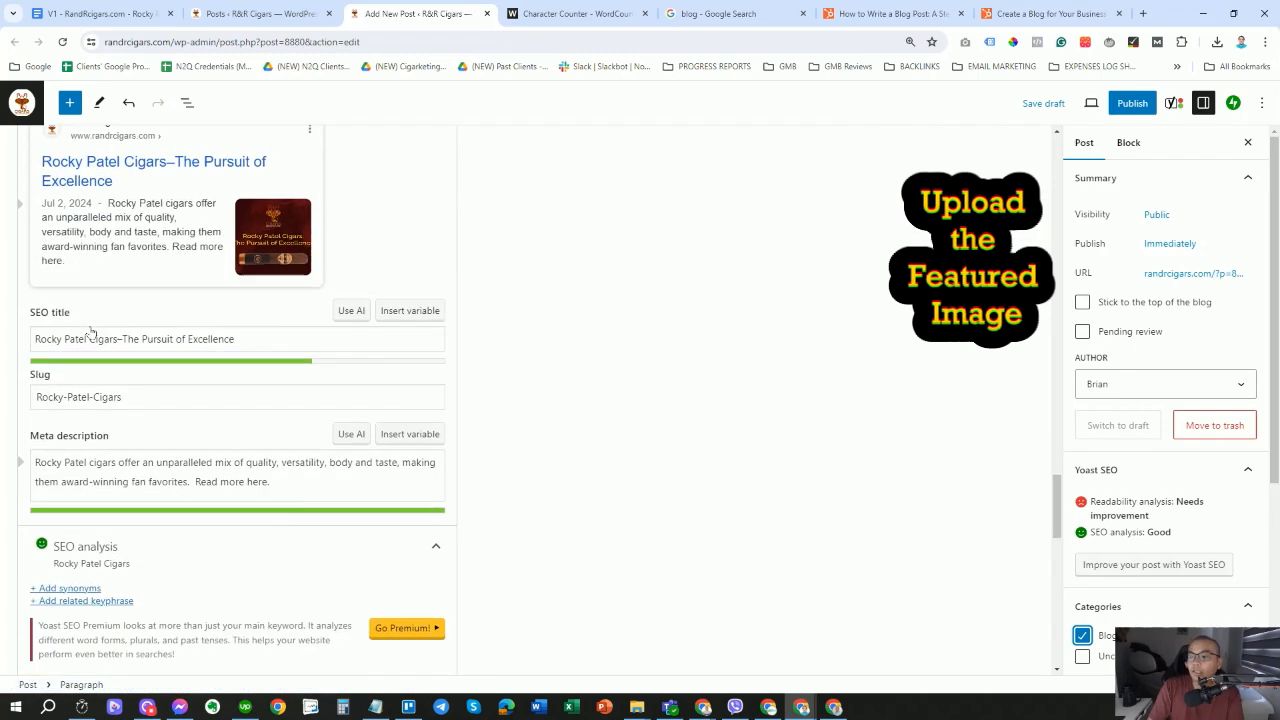
pyautogui.scroll(-3, 237, 400)
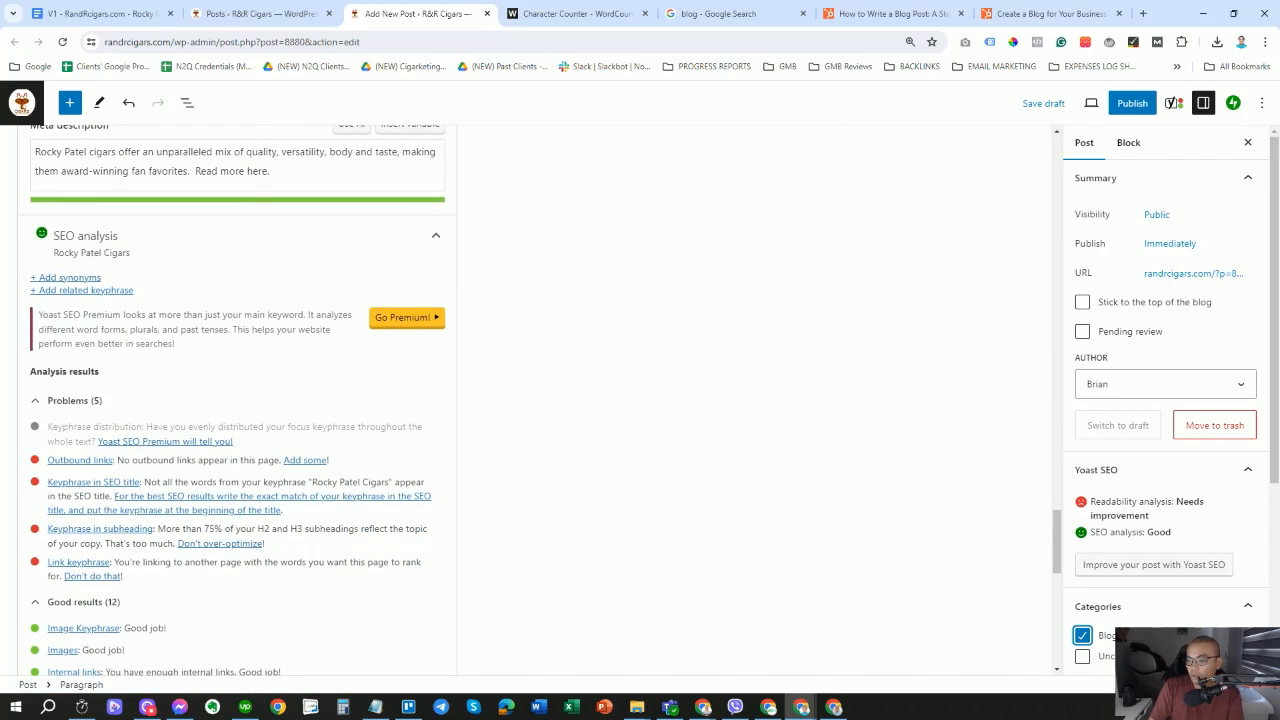
pyautogui.scroll(-1, 185, 430)
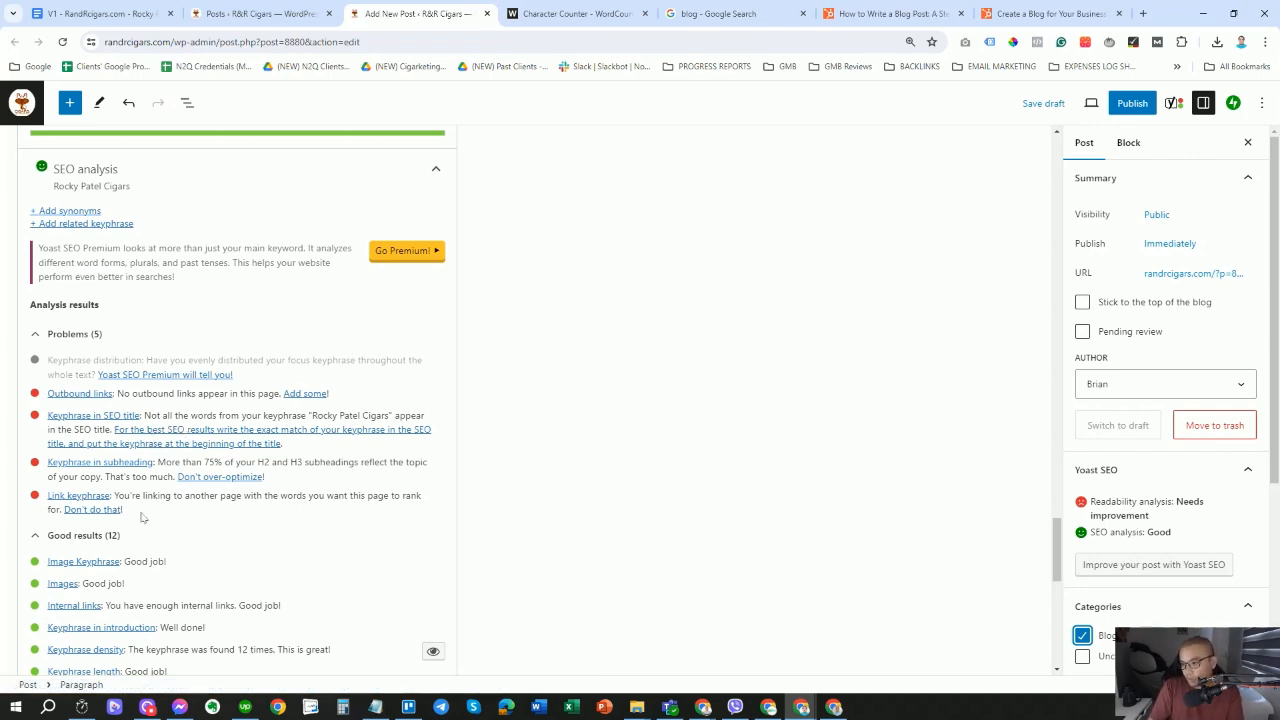
# Highlight the five items in the Yoast SEO analysis Problems list to review them.
pyautogui.moveTo(128, 512); pyautogui.dragTo(32, 362)
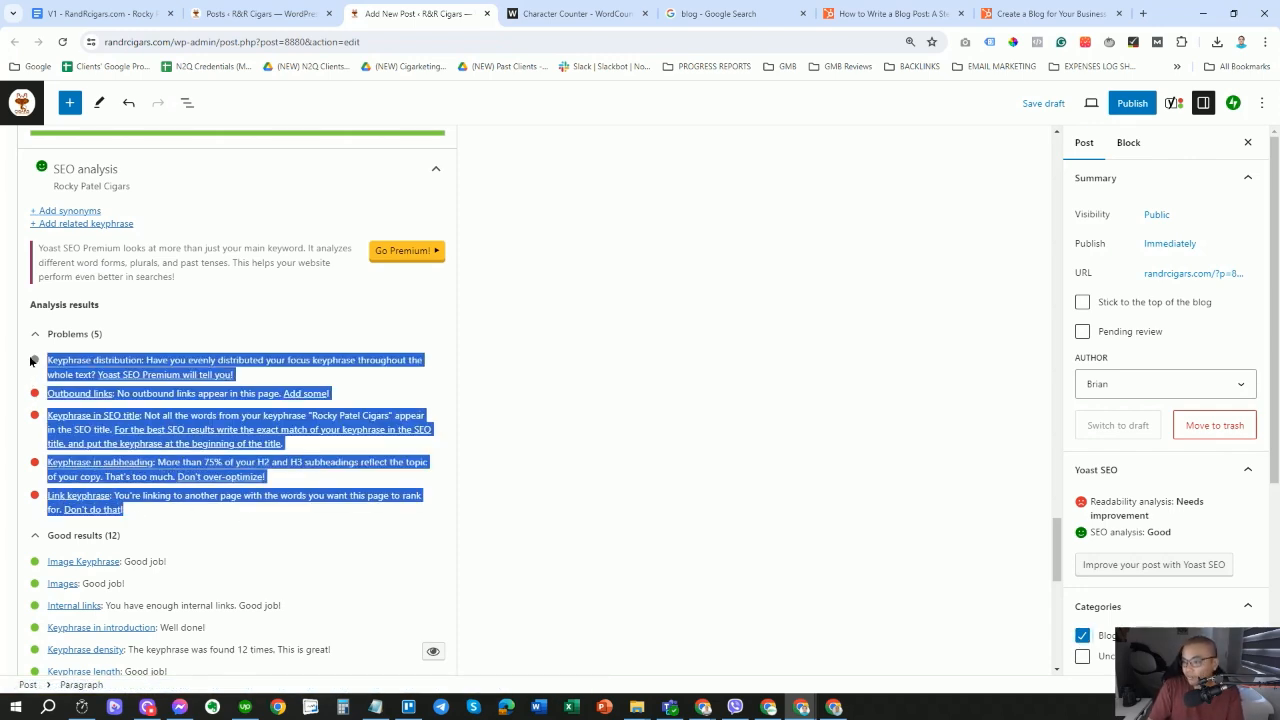
pyautogui.moveTo(128, 510); pyautogui.dragTo(38, 128)
pyautogui.scroll(2, 40, 318)
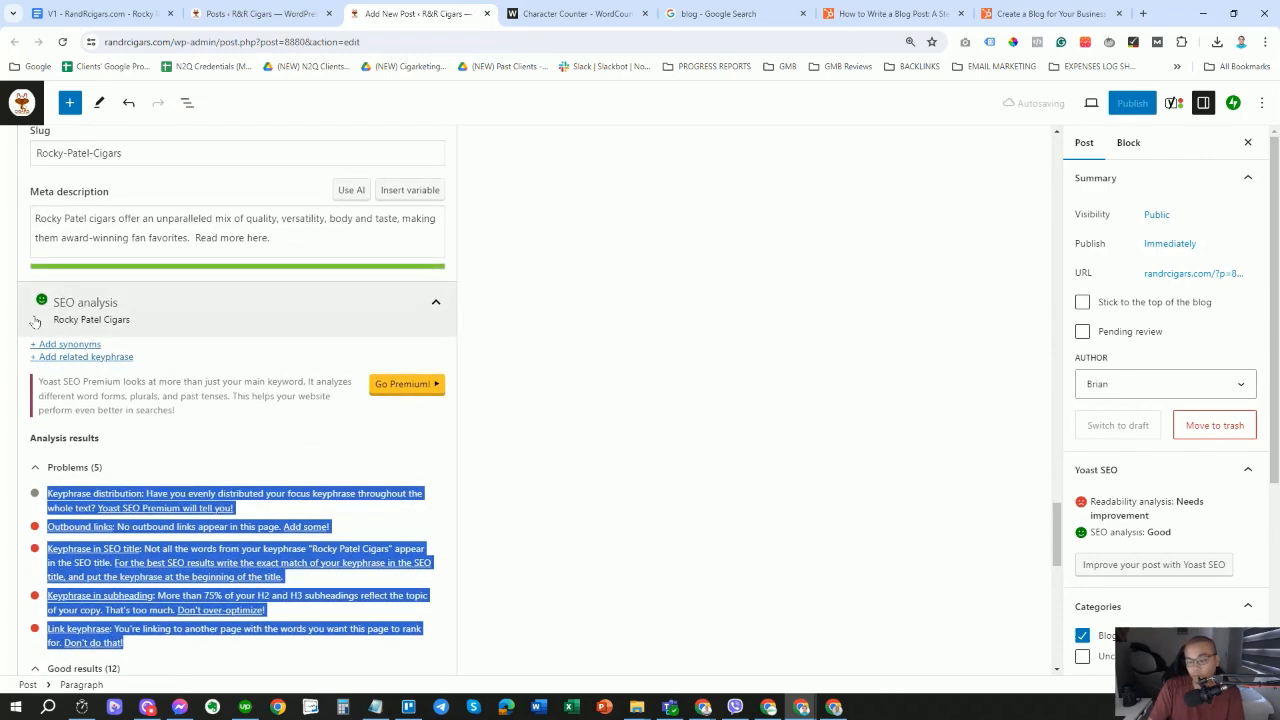
pyautogui.scroll(-2, 165, 330)
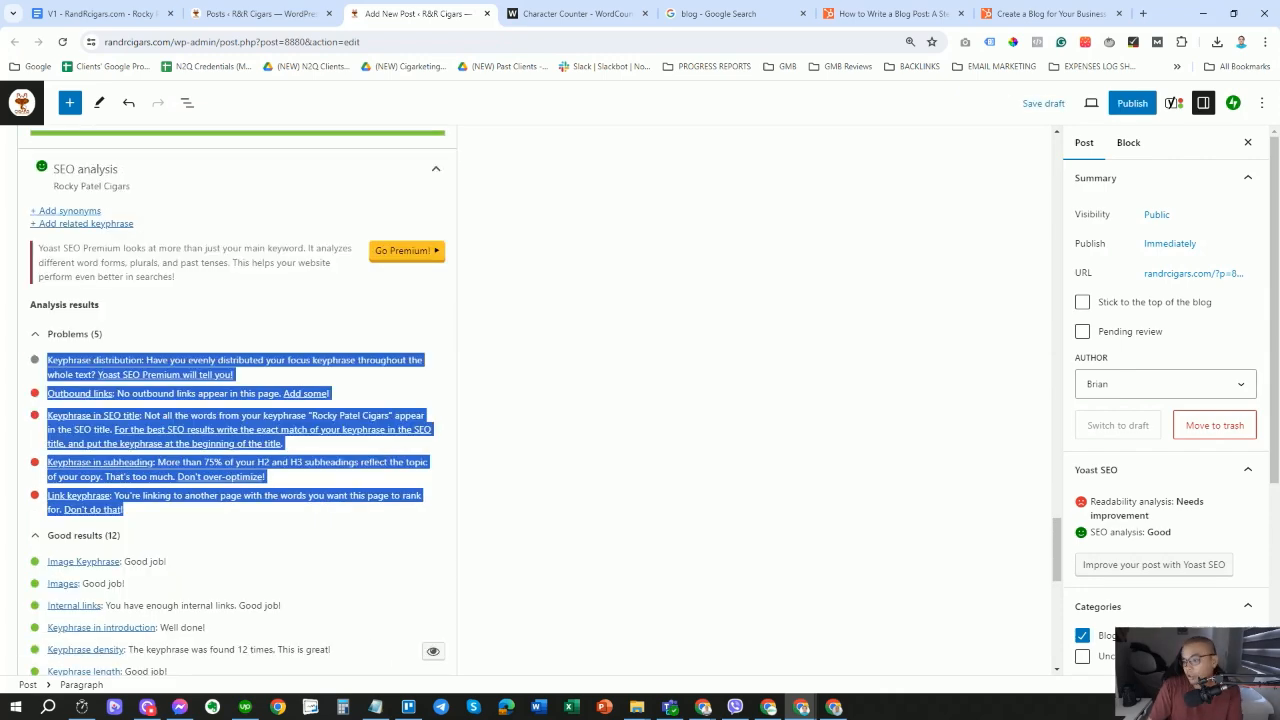
pyautogui.moveTo(215, 453); pyautogui.dragTo(38, 300)
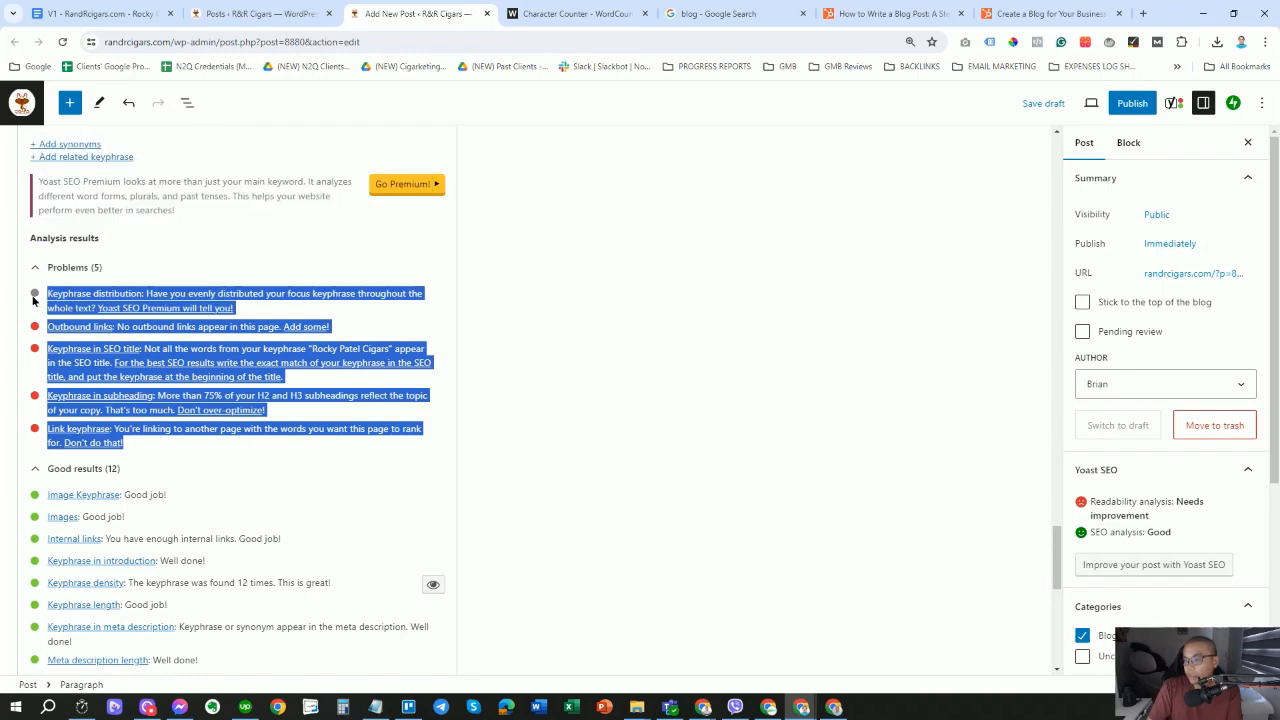
pyautogui.scroll(3, 583, 544)
pyautogui.scroll(5, 583, 544)
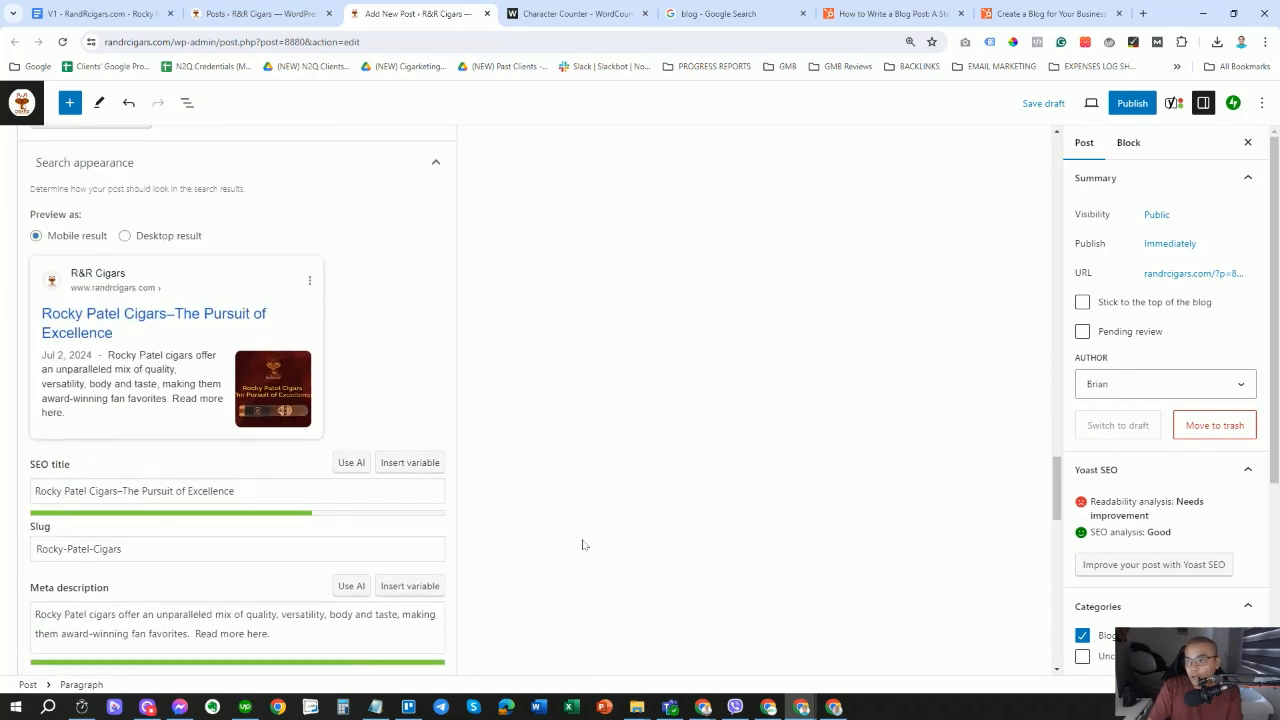
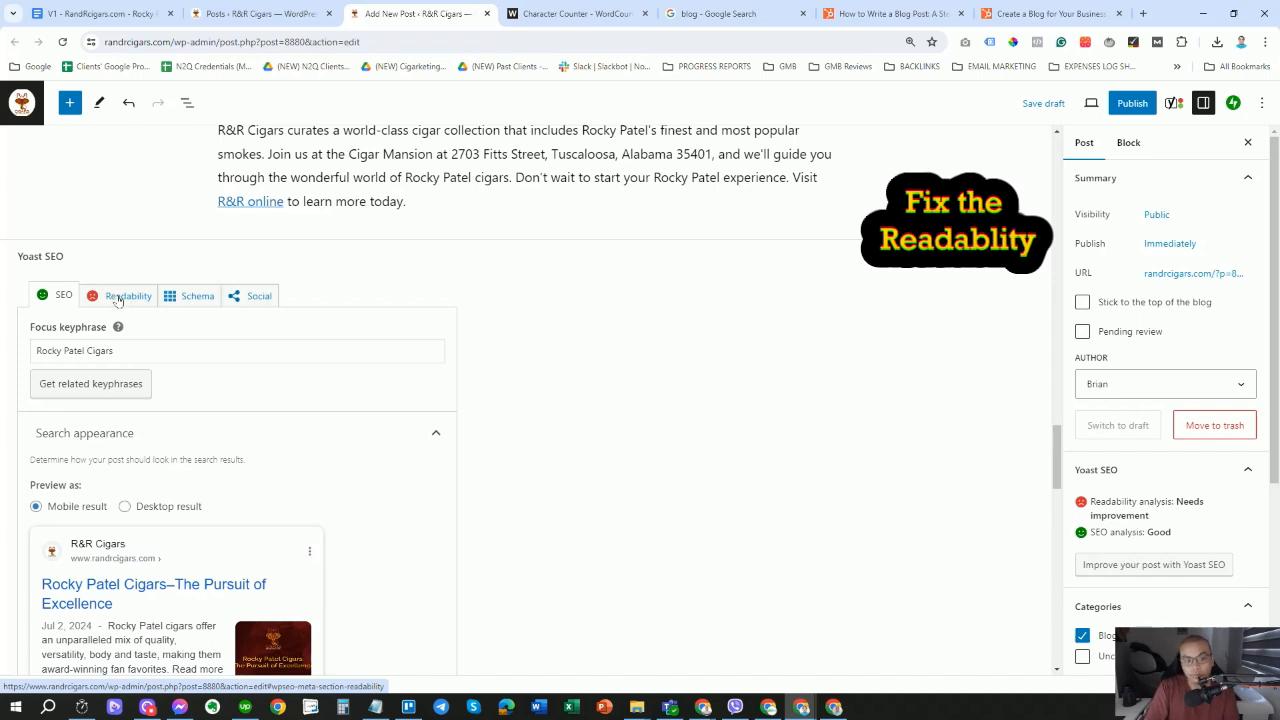
# Show Yoast's Readability results, flagging sentence length, passive voice and transition words.
pyautogui.click(117, 299)
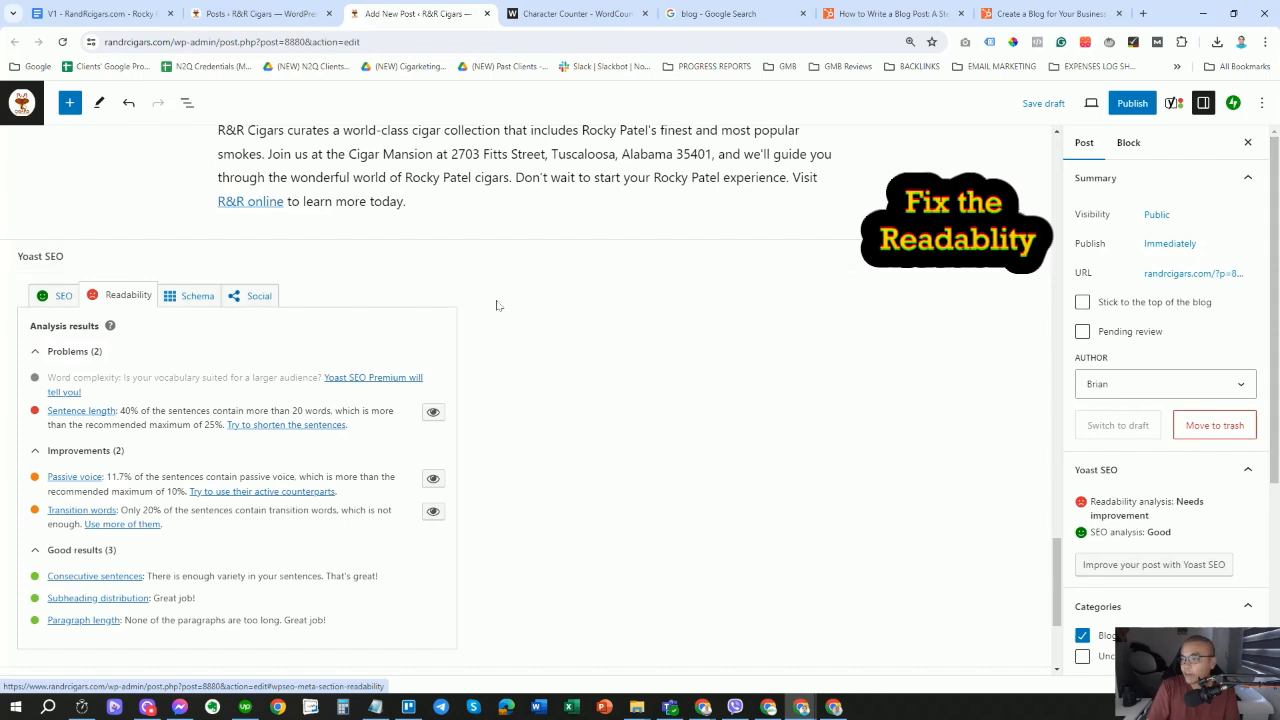
pyautogui.scroll(-1, 307, 384)
pyautogui.scroll(-1, 307, 384)
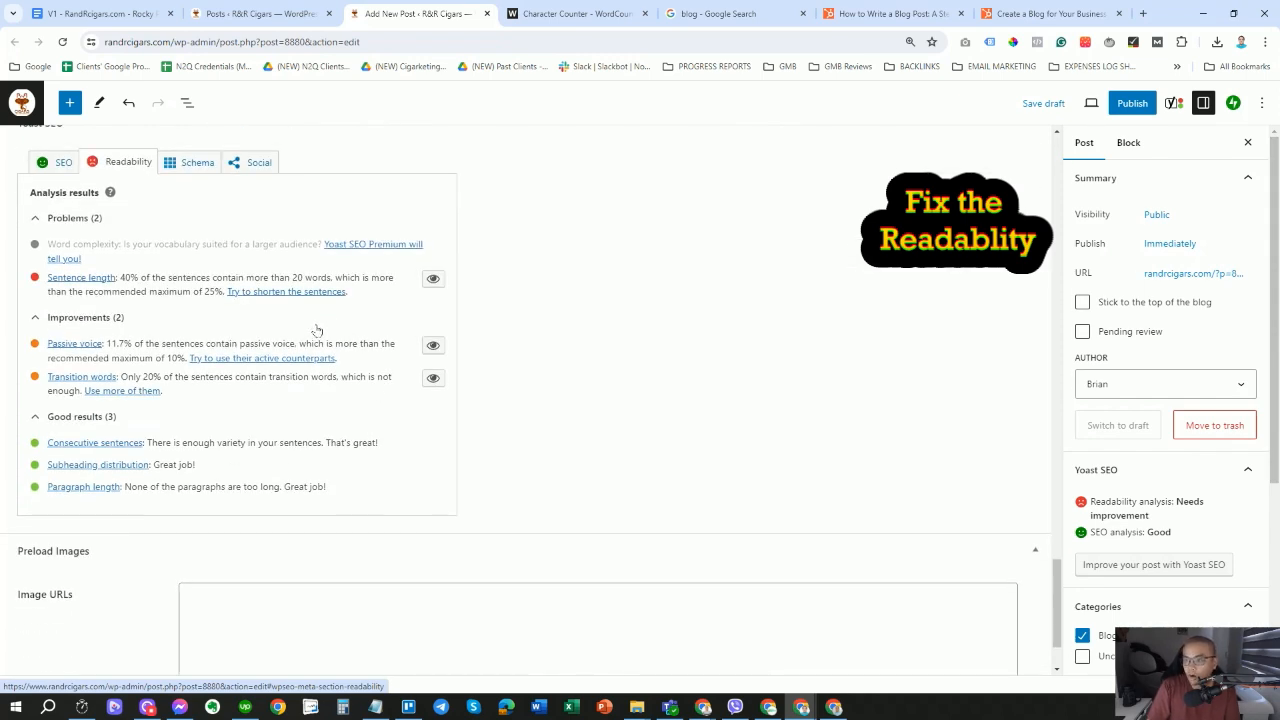
pyautogui.scroll(1, 316, 330)
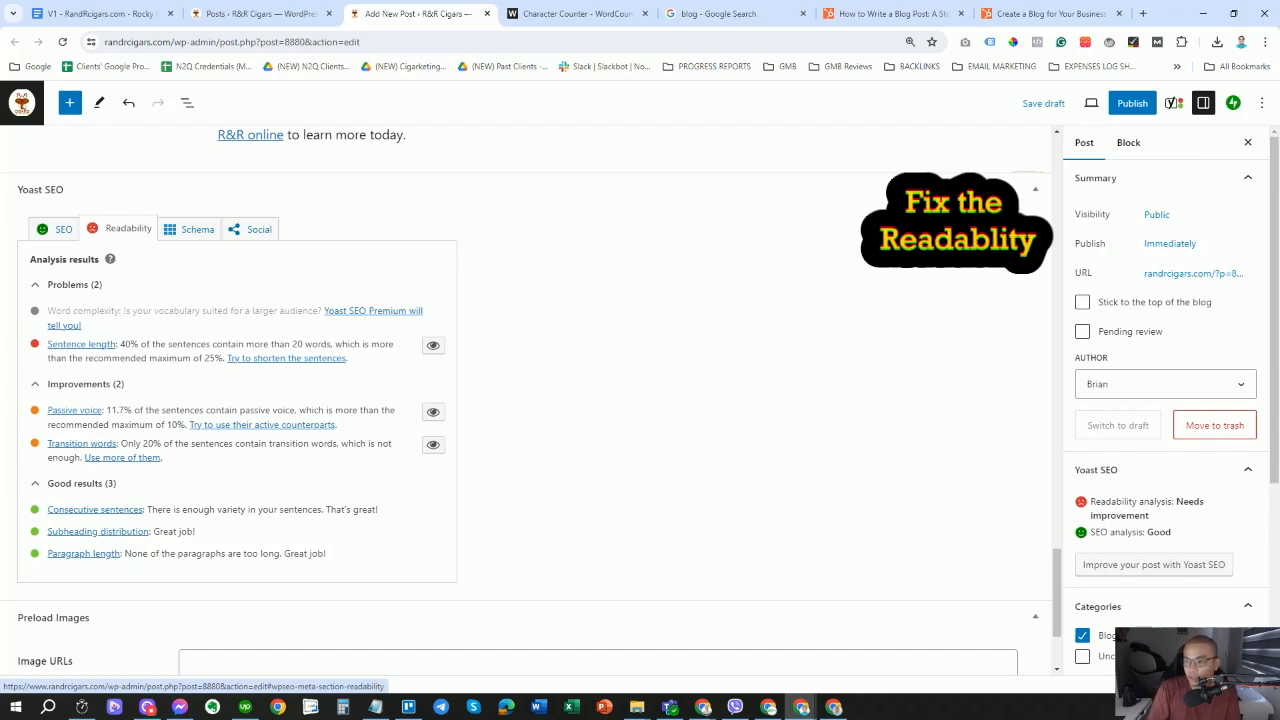
# Highlight the over-long sentences, scroll through the post to see them, then clear the marks.
pyautogui.click(437, 347)
pyautogui.click(434, 347)
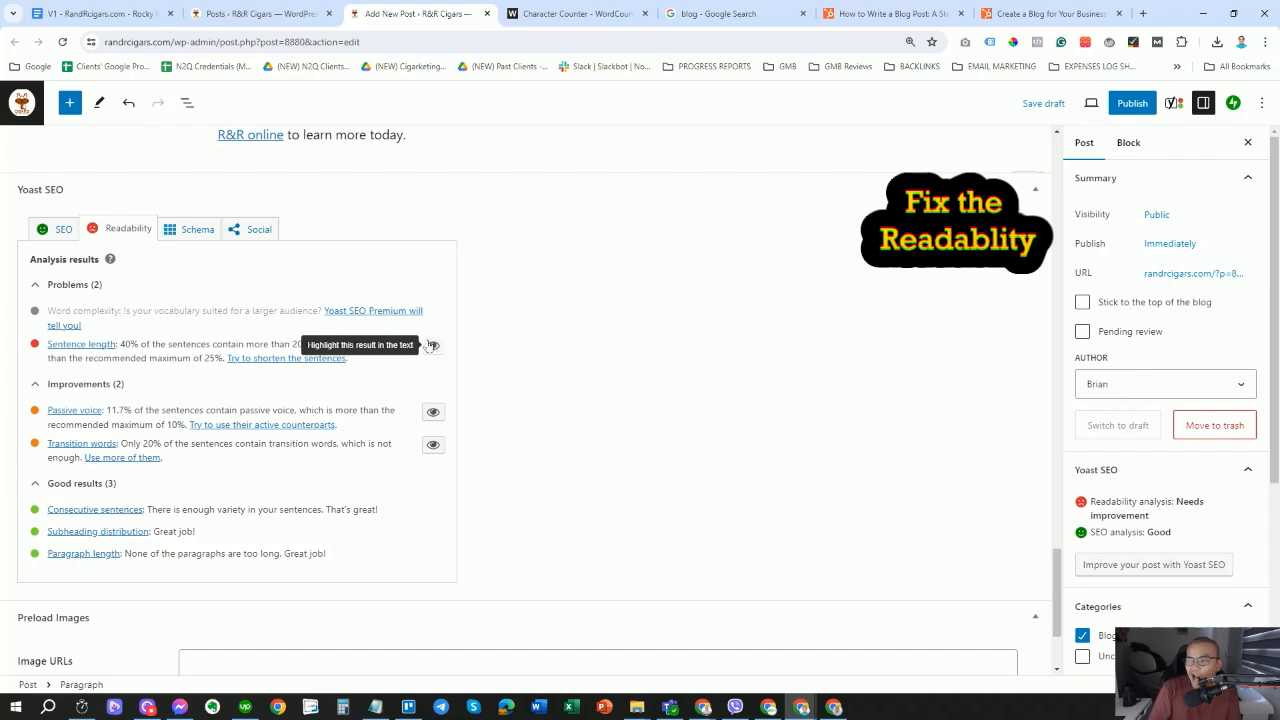
pyautogui.click(434, 357)
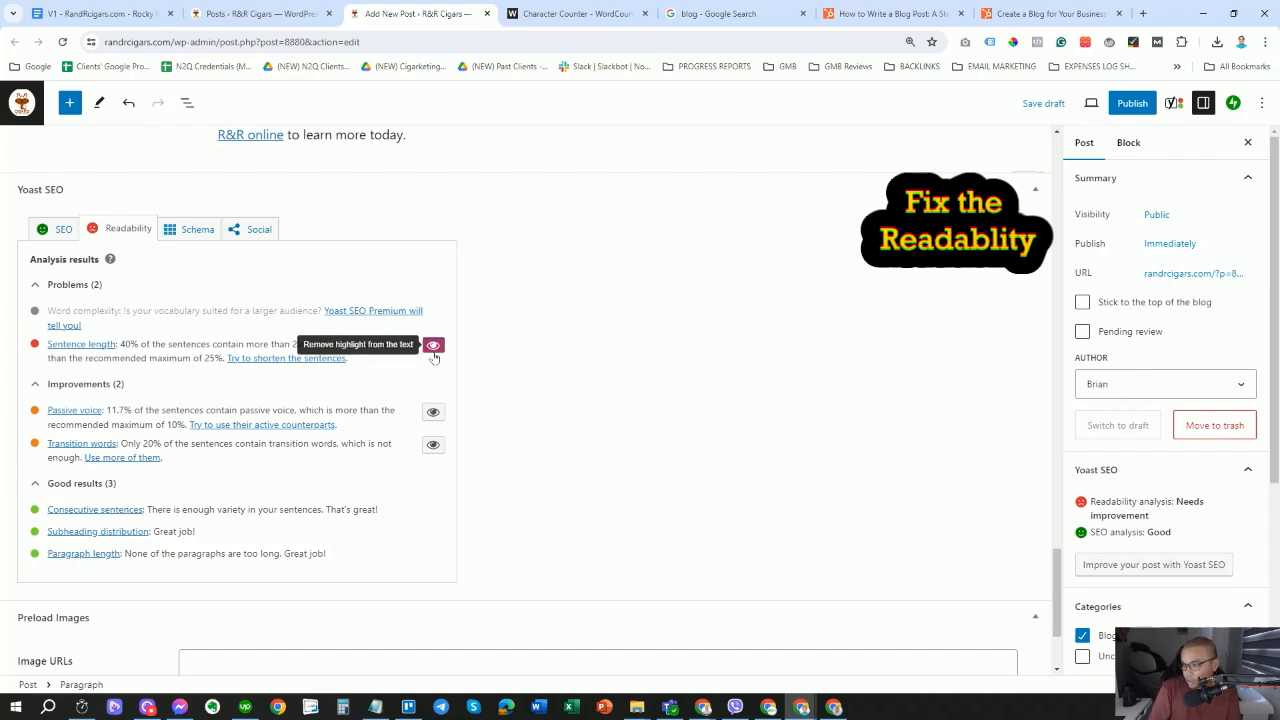
pyautogui.scroll(8, 648, 455)
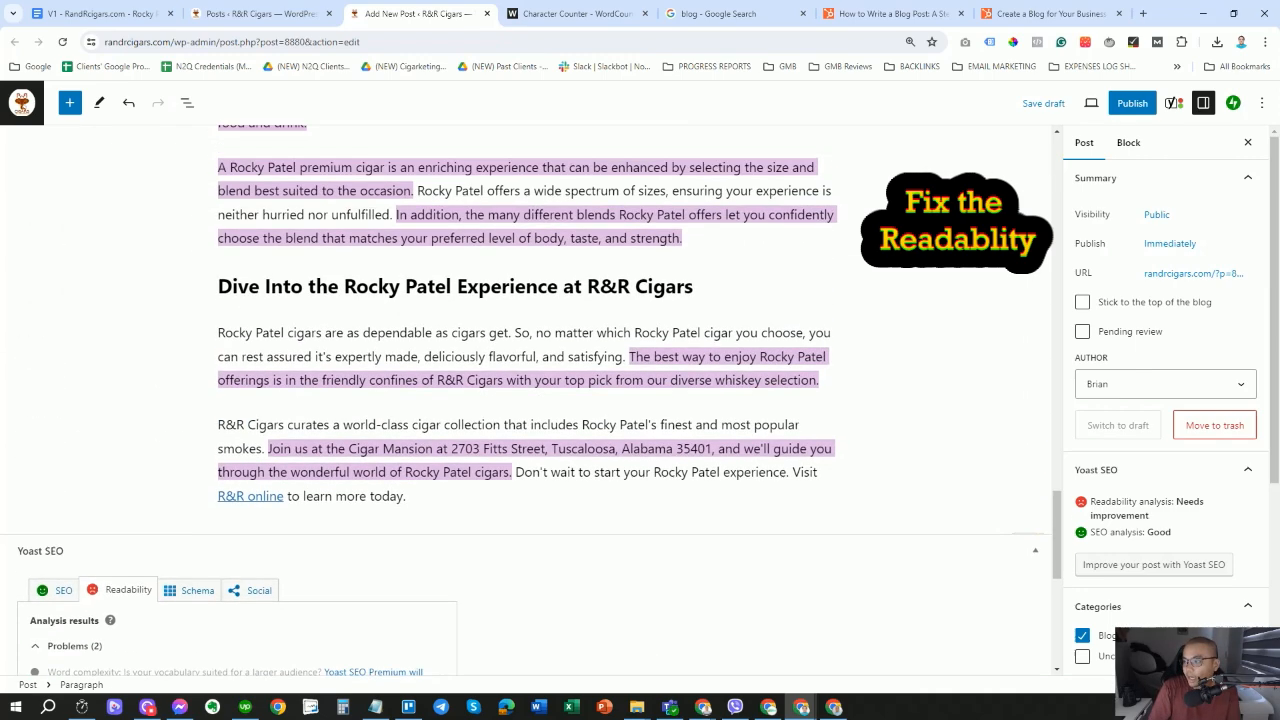
pyautogui.scroll(4, 640, 400)
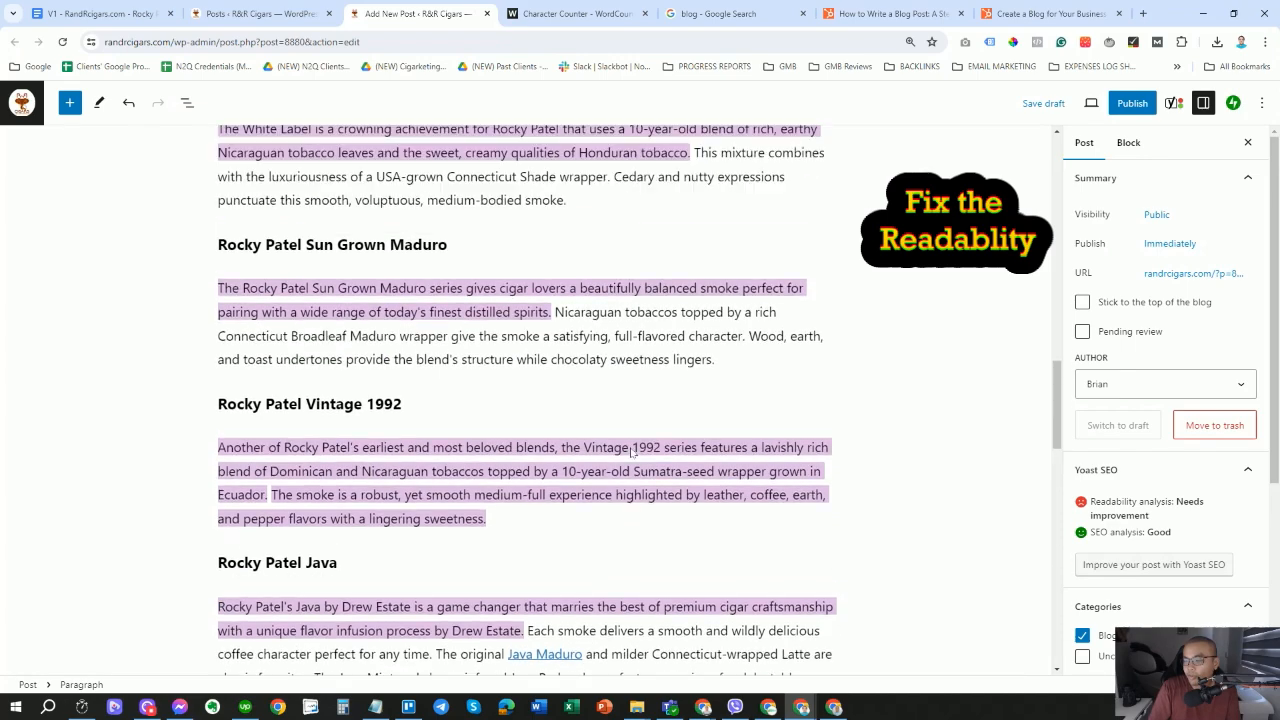
pyautogui.scroll(2, 640, 400)
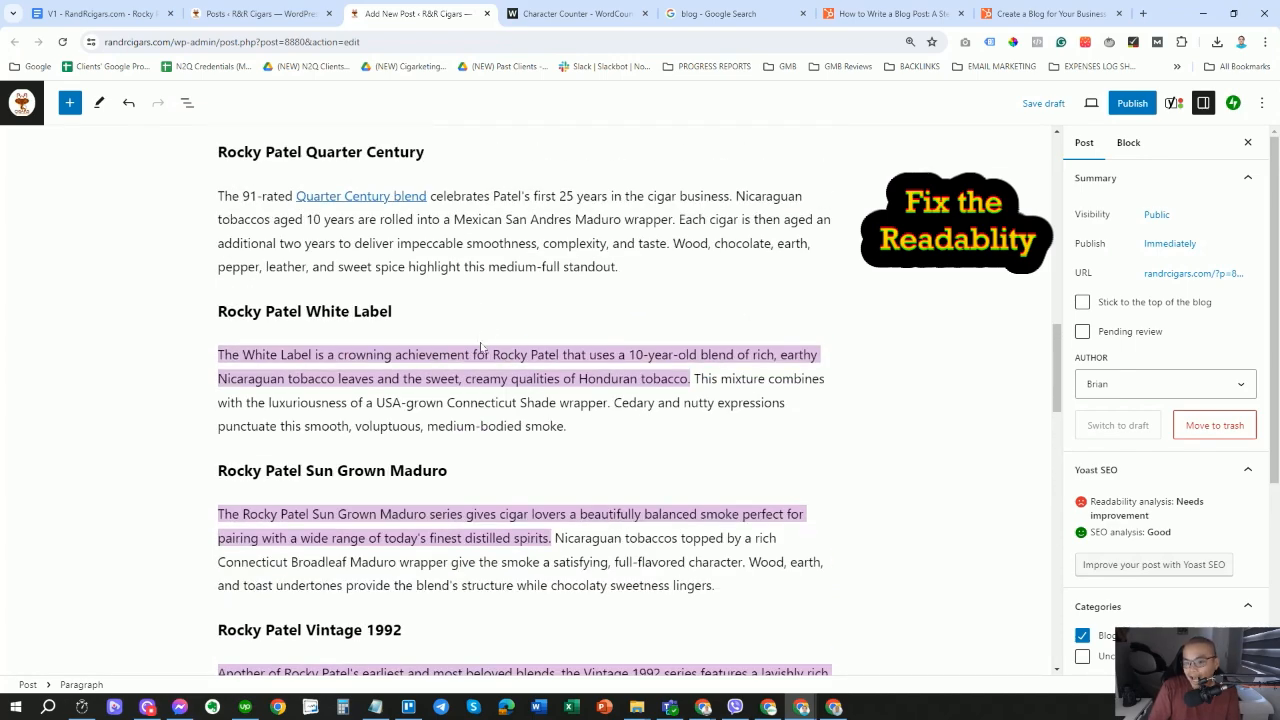
pyautogui.scroll(-15, 432, 484)
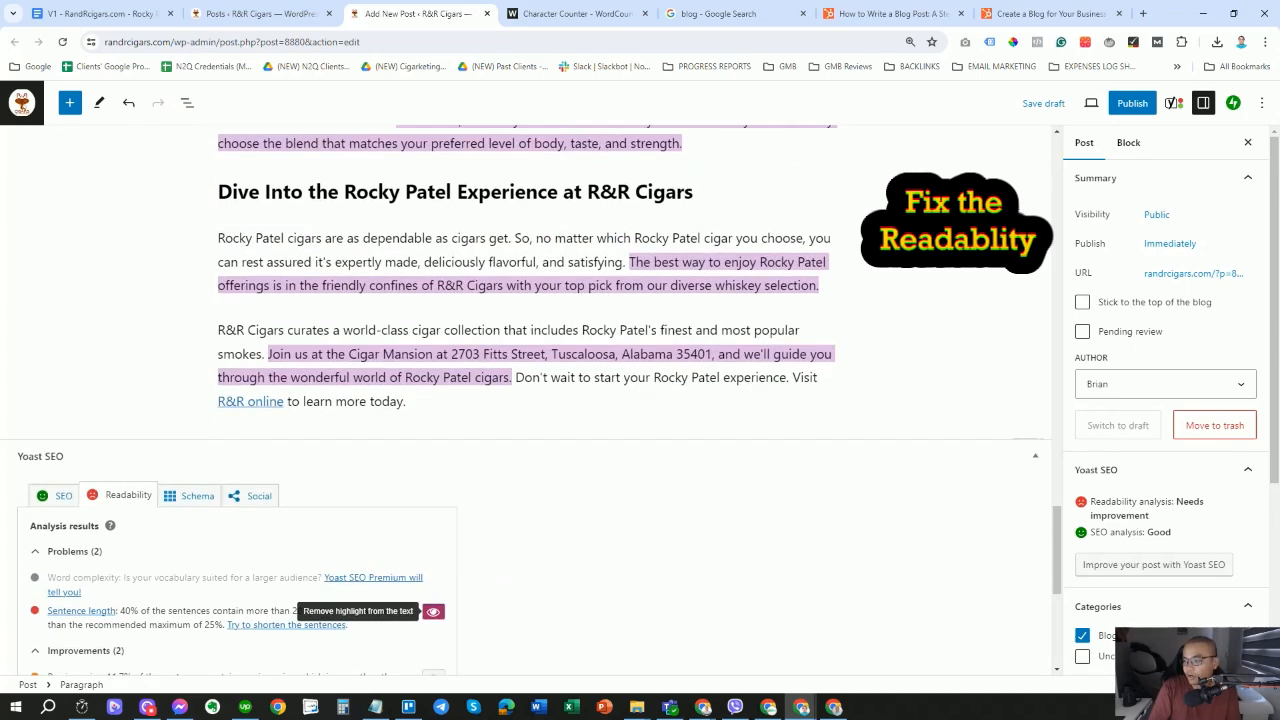
pyautogui.click(432, 480)
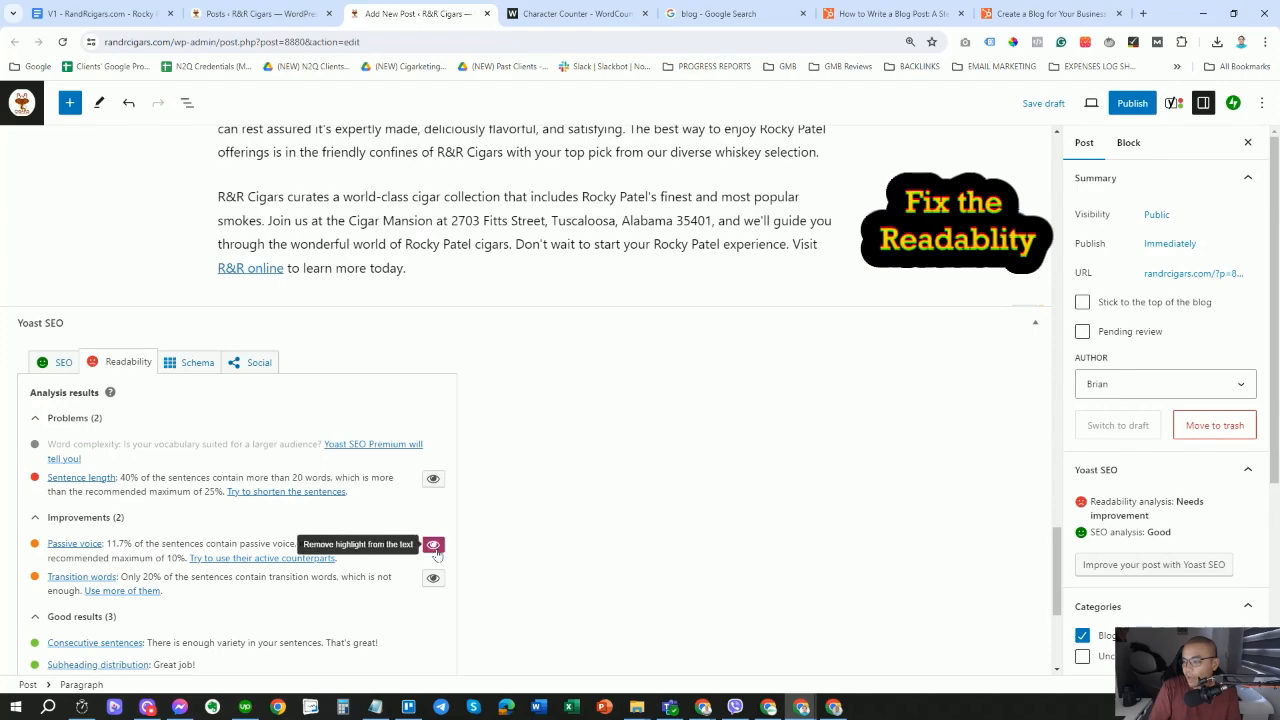
# Highlight the passive-voice sentences and scroll through the post to review them.
pyautogui.click(433, 546)
pyautogui.scroll(2, 607, 434)
pyautogui.scroll(4, 523, 400)
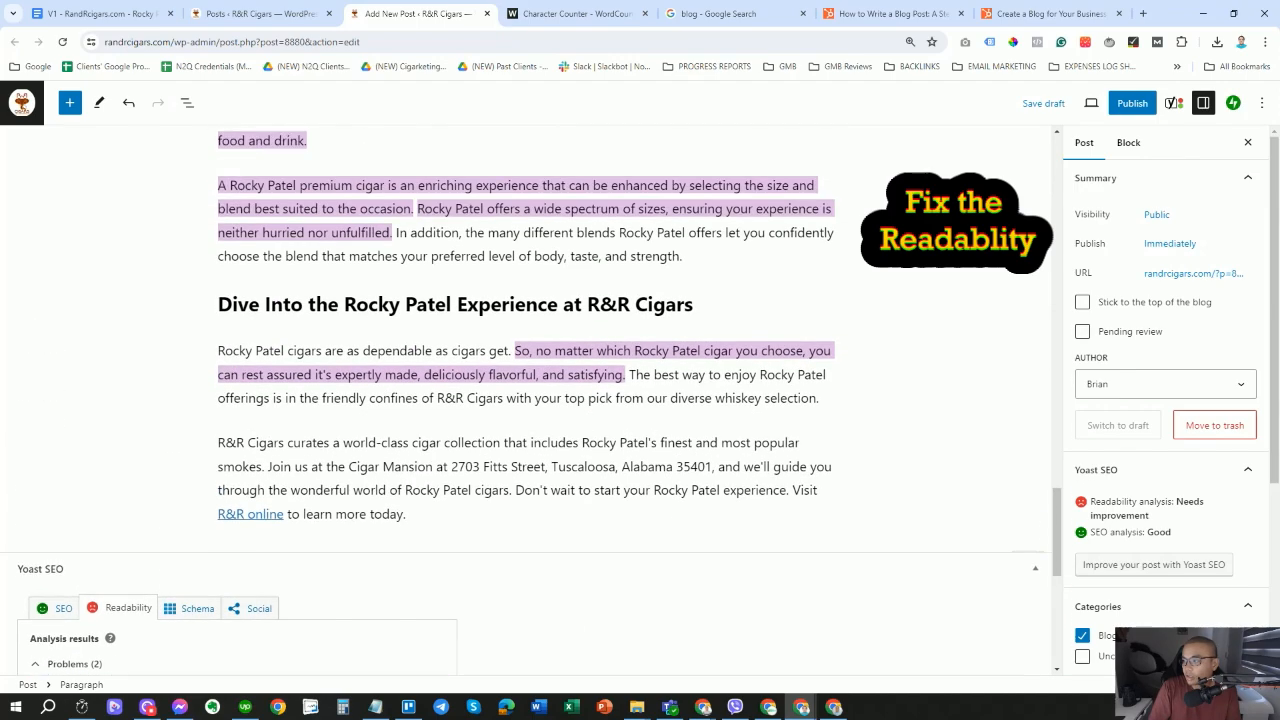
pyautogui.scroll(8, 527, 400)
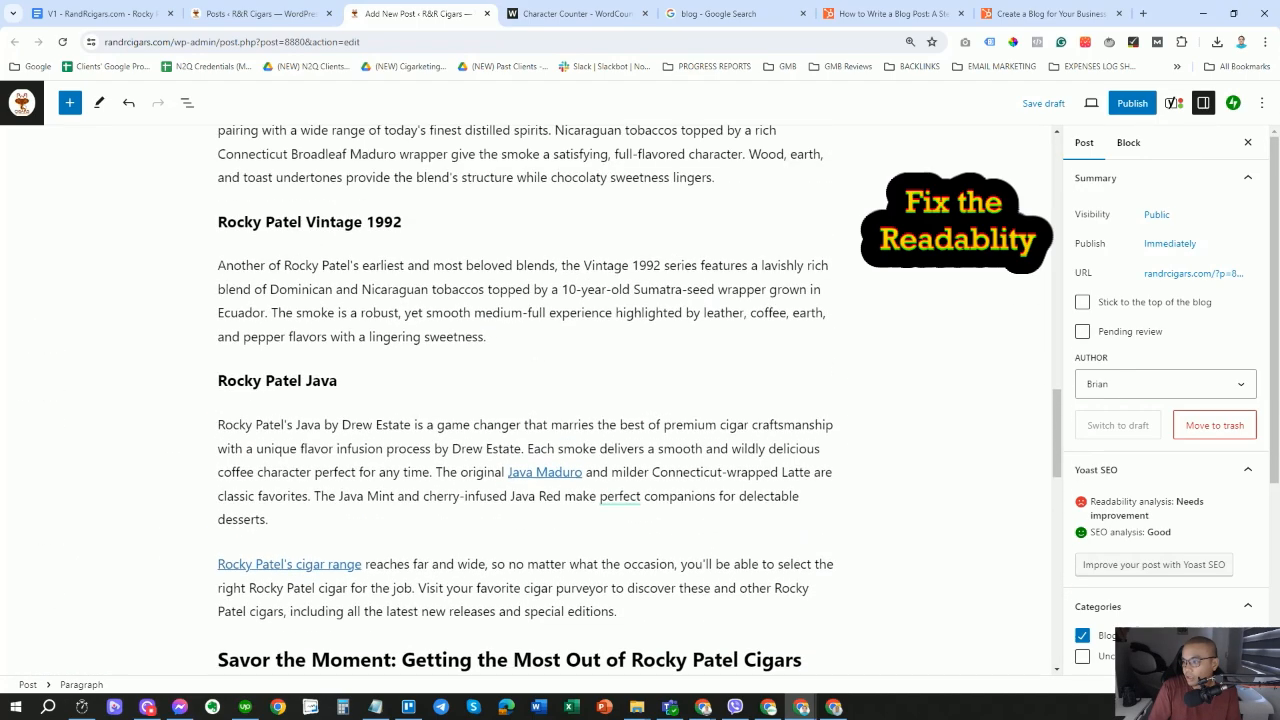
pyautogui.scroll(-13, 428, 380)
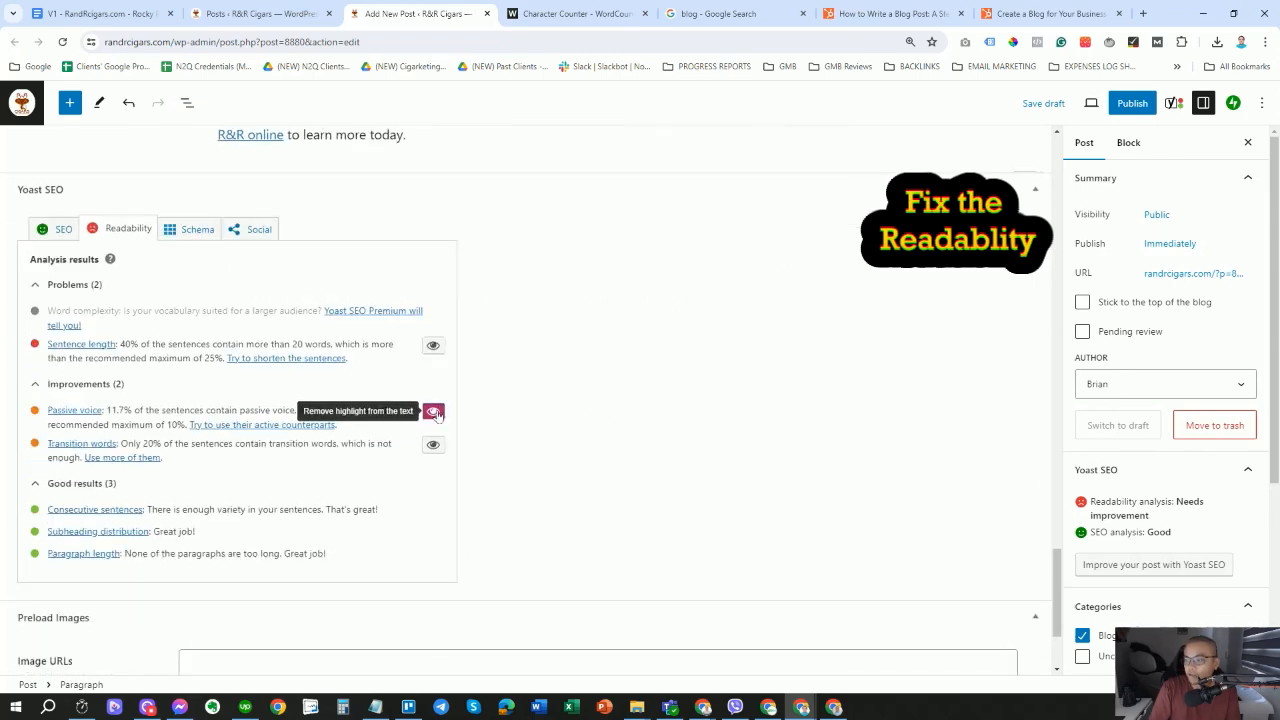
# Switch back to sentence-length highlighting and leave it on while scrolling up the post.
pyautogui.click(433, 346)
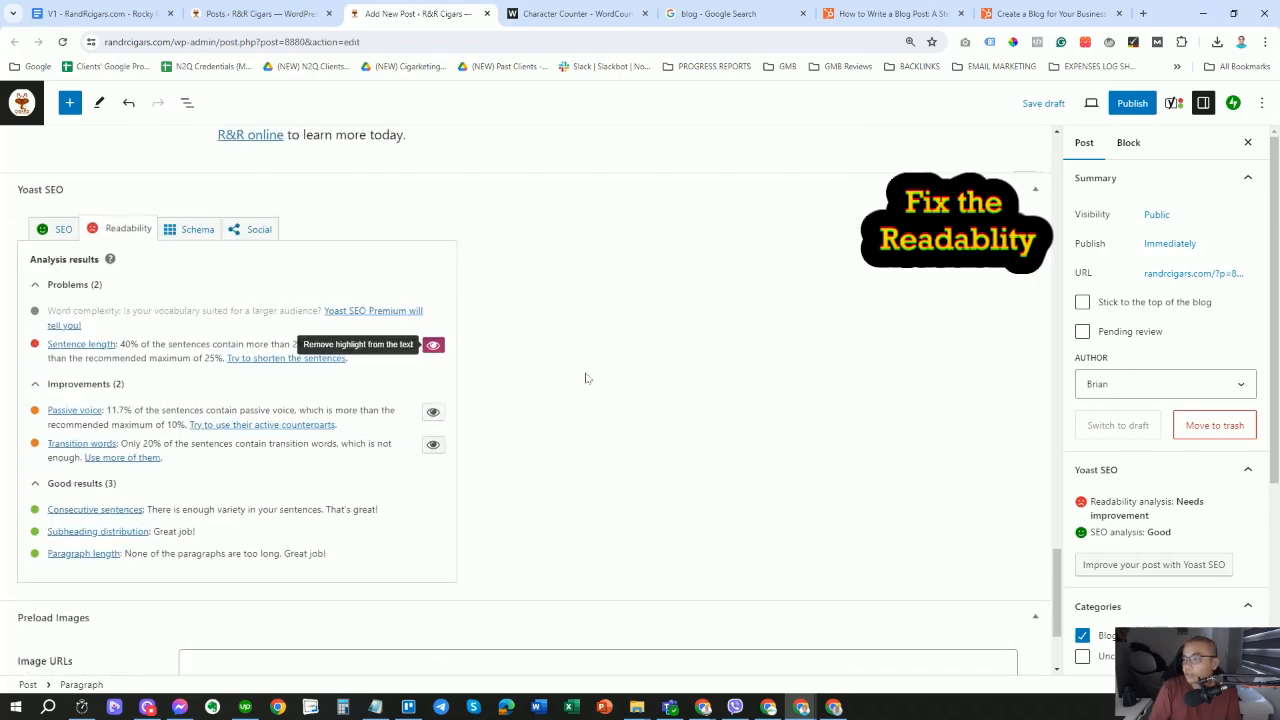
pyautogui.scroll(10, 527, 386)
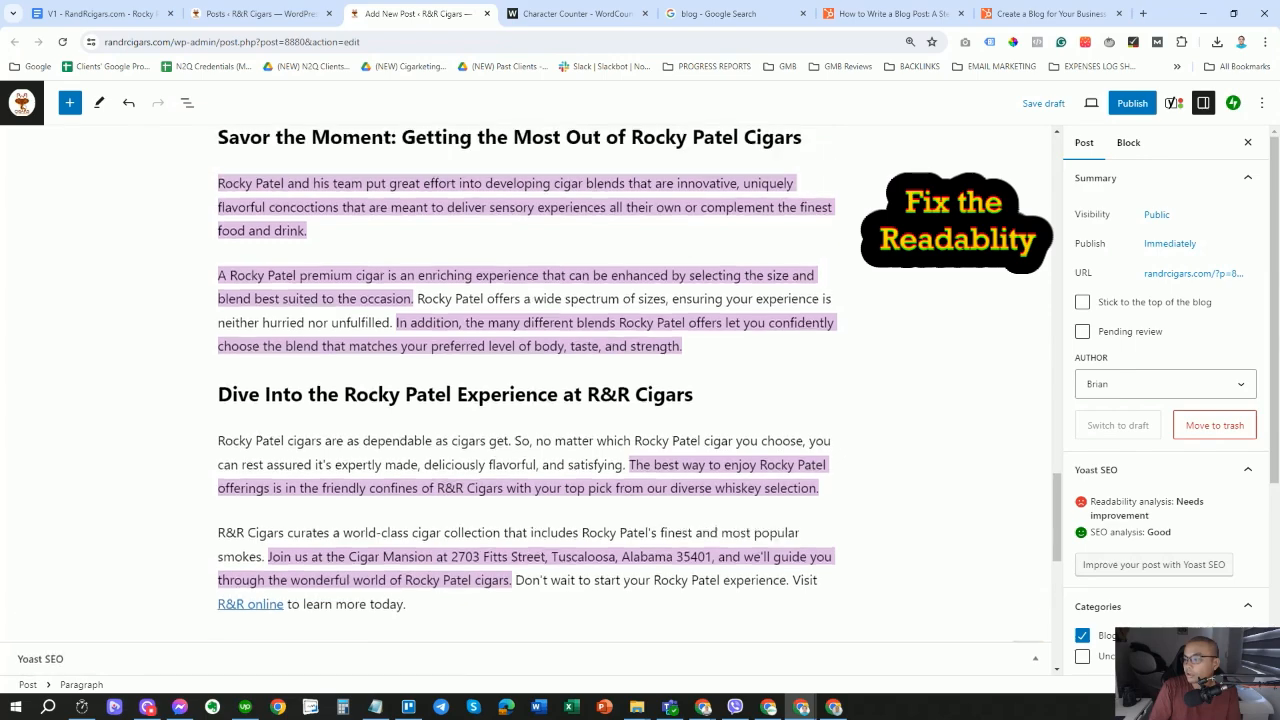
pyautogui.scroll(10, 639, 405)
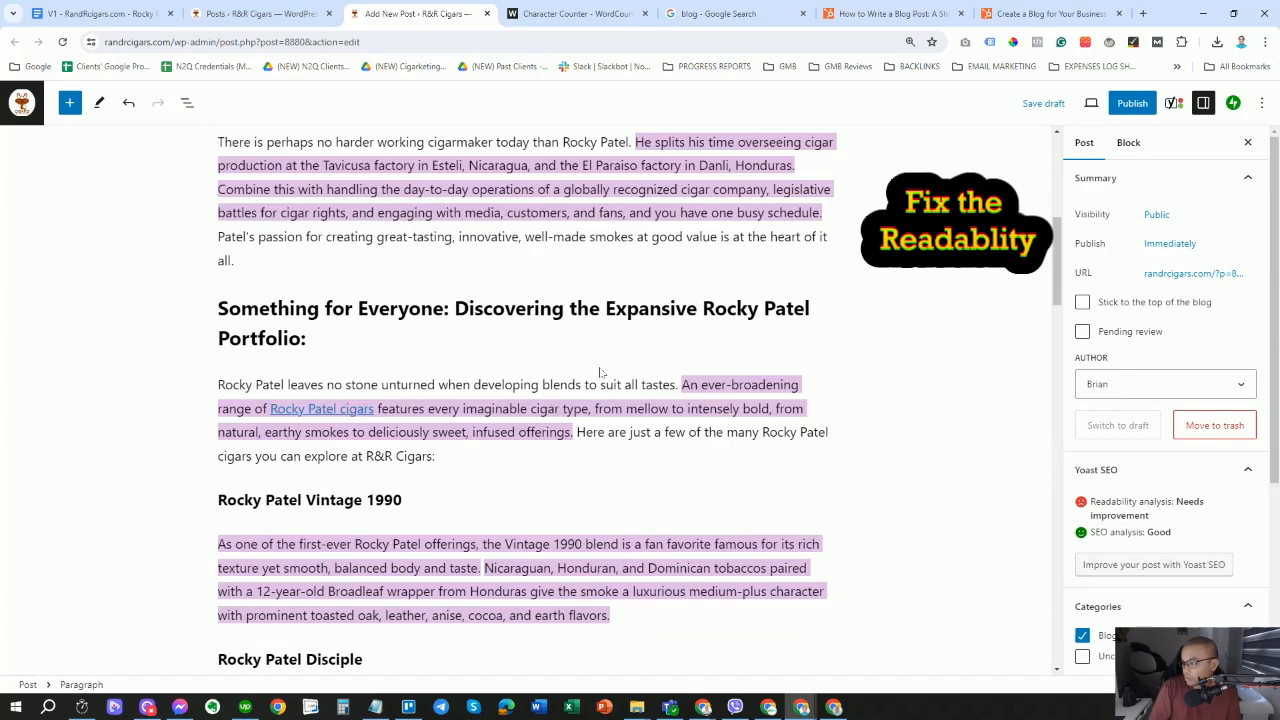
pyautogui.scroll(2, 527, 400)
pyautogui.scroll(4, 527, 400)
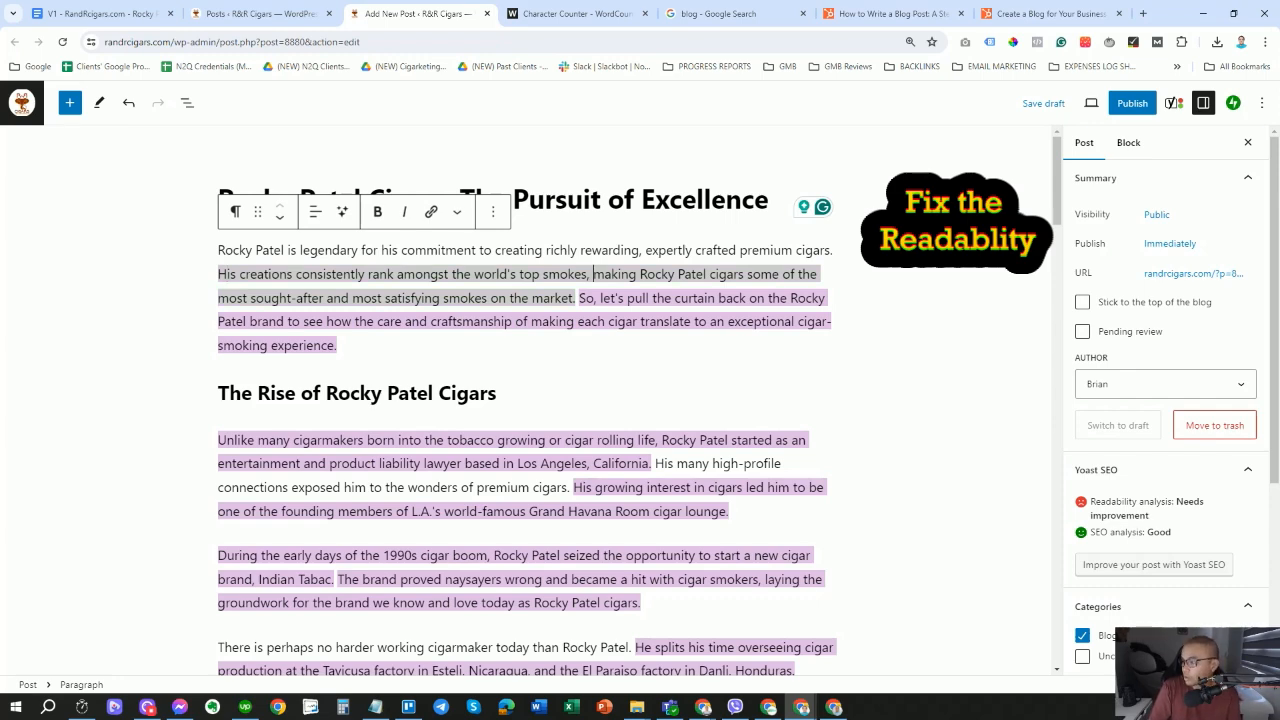
# Split the long intro sentence with '. It' and change 'making' to 'makes'.
pyautogui.press('BackSpace')
pyautogui.press('BackSpace')
pyautogui.write('. It')
pyautogui.doubleClick(627, 274)
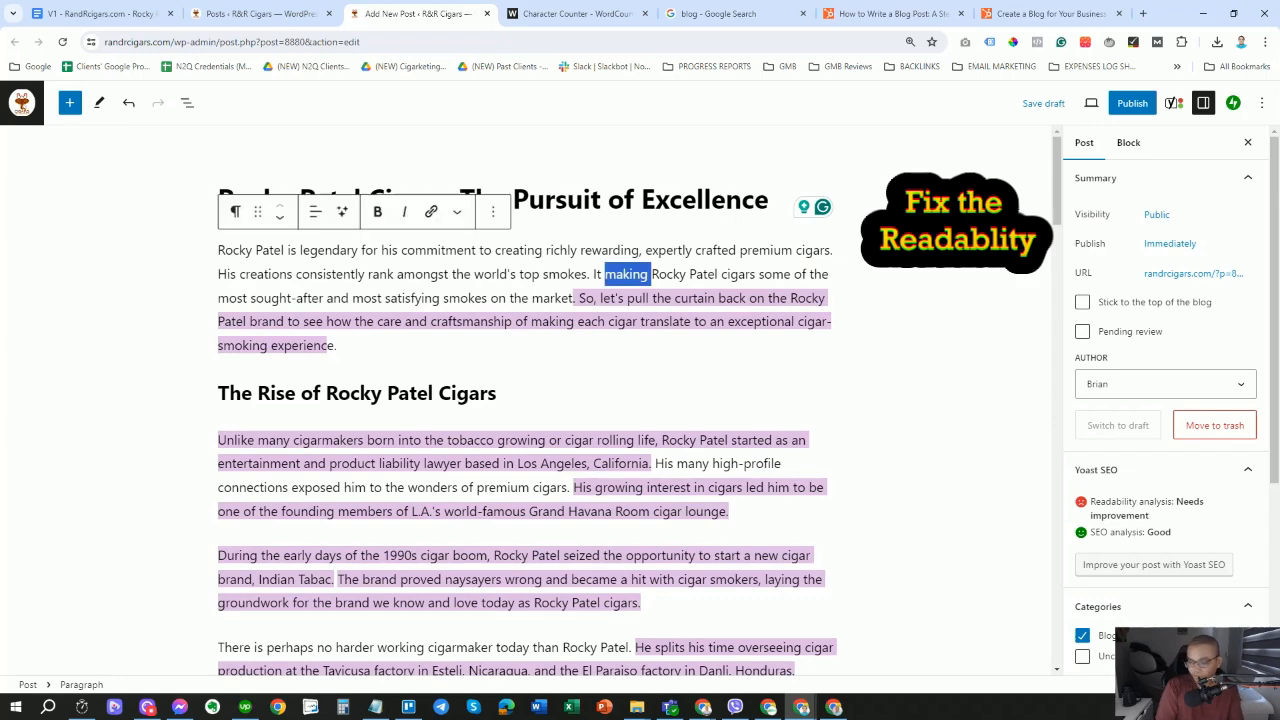
pyautogui.write('makes')
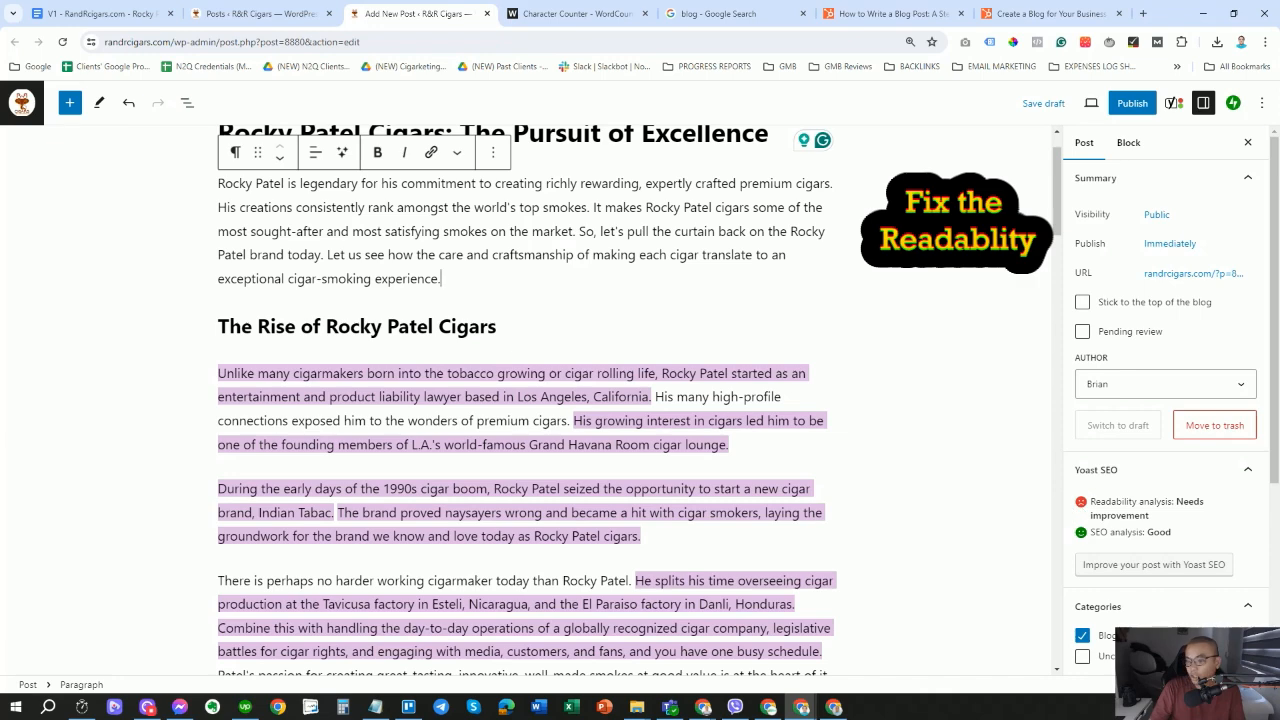
# Rephrase the Indian Tabac line as the question 'Have you heard of Indian Tabac?'.
pyautogui.scroll(-1, 528, 400)
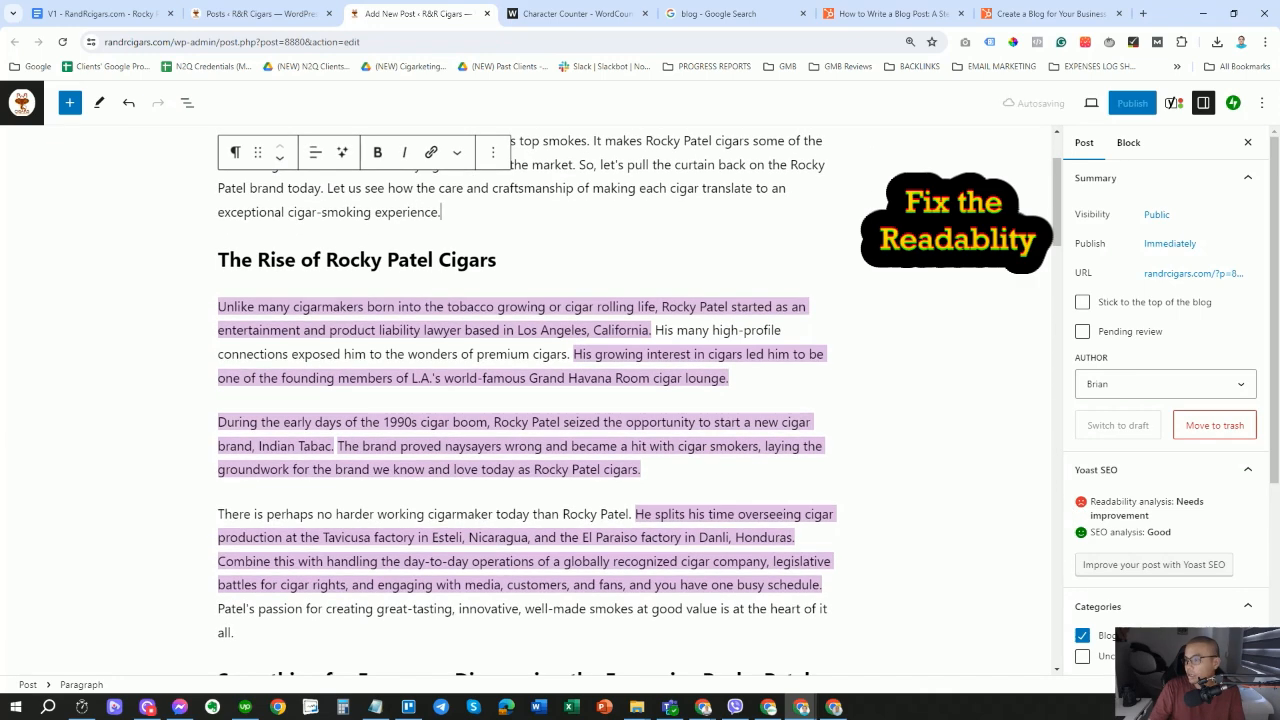
pyautogui.click(259, 307)
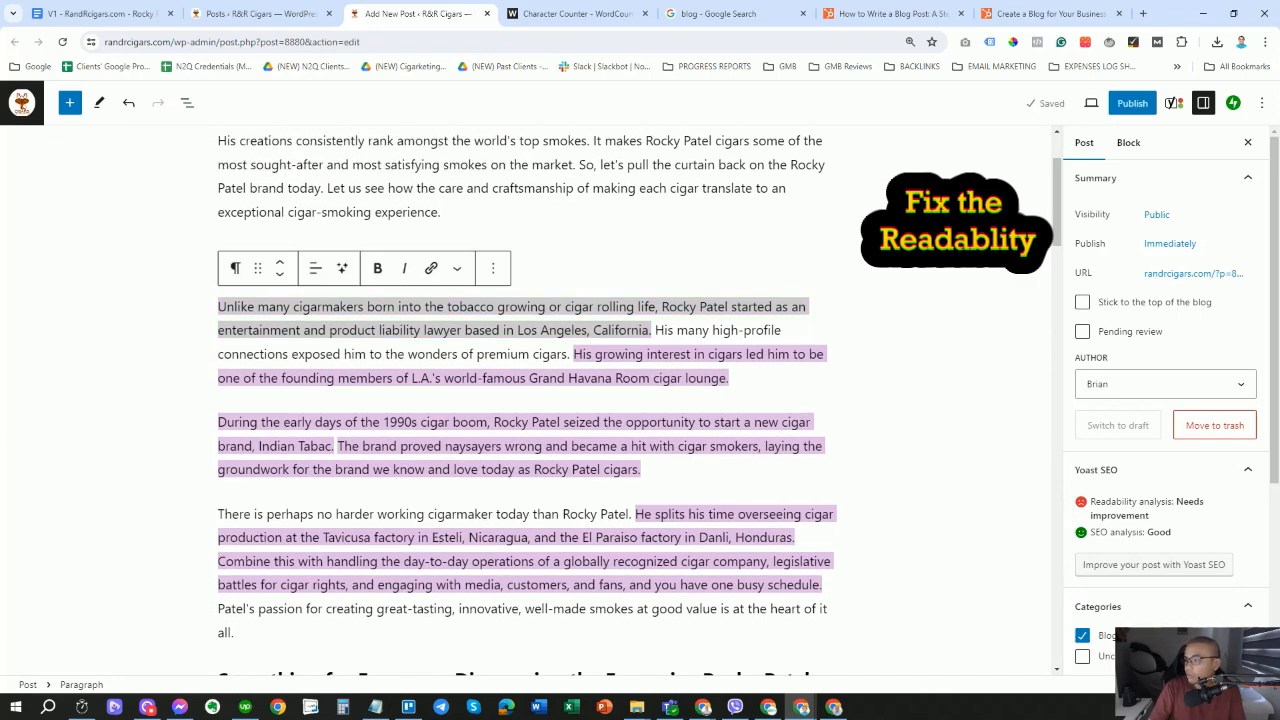
pyautogui.scroll(-1, 270, 400)
pyautogui.click(262, 379)
pyautogui.press('BackSpace')
pyautogui.write('Have y')
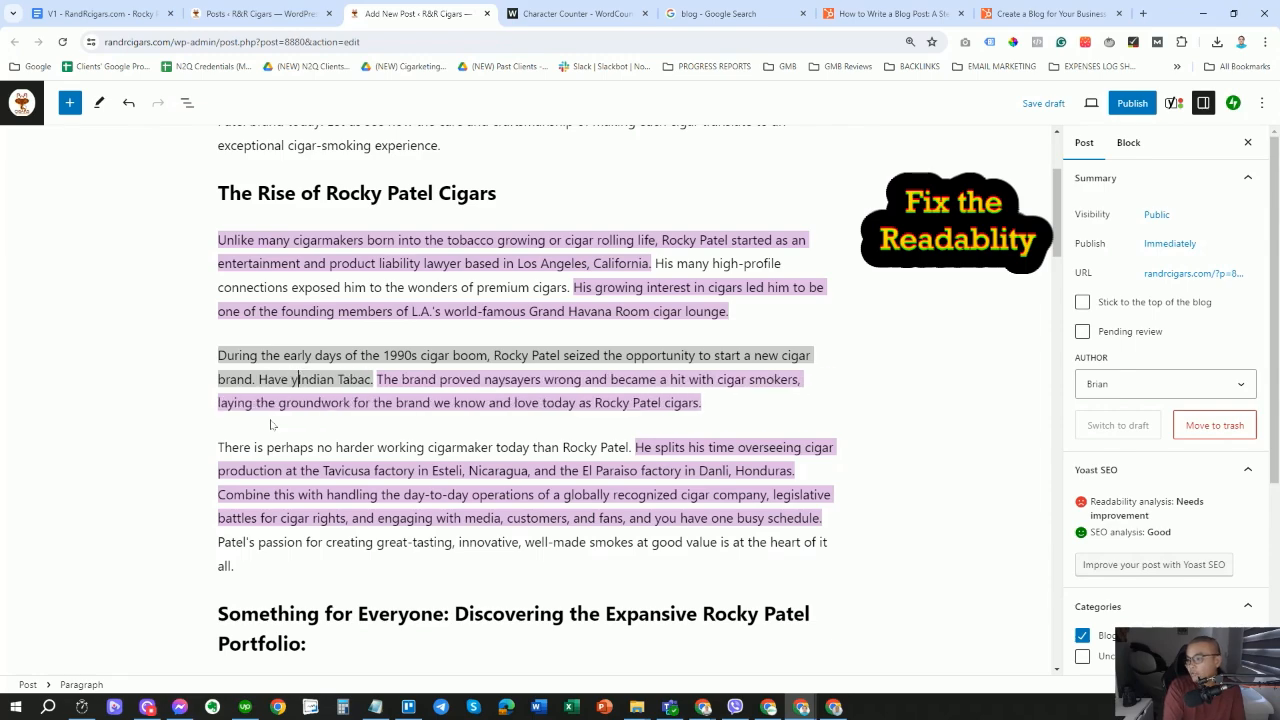
pyautogui.write('ou heard of I')
pyautogui.press('Right')
pyautogui.press('Right')
pyautogui.press('Right')
pyautogui.press('Right')
pyautogui.press('Right')
pyautogui.press('Right')
pyautogui.press('Right')
pyautogui.press('Right')
pyautogui.press('Right')
pyautogui.press('Right')
pyautogui.press('Right')
pyautogui.press('Right')
pyautogui.press('BackSpace')
pyautogui.write('?')
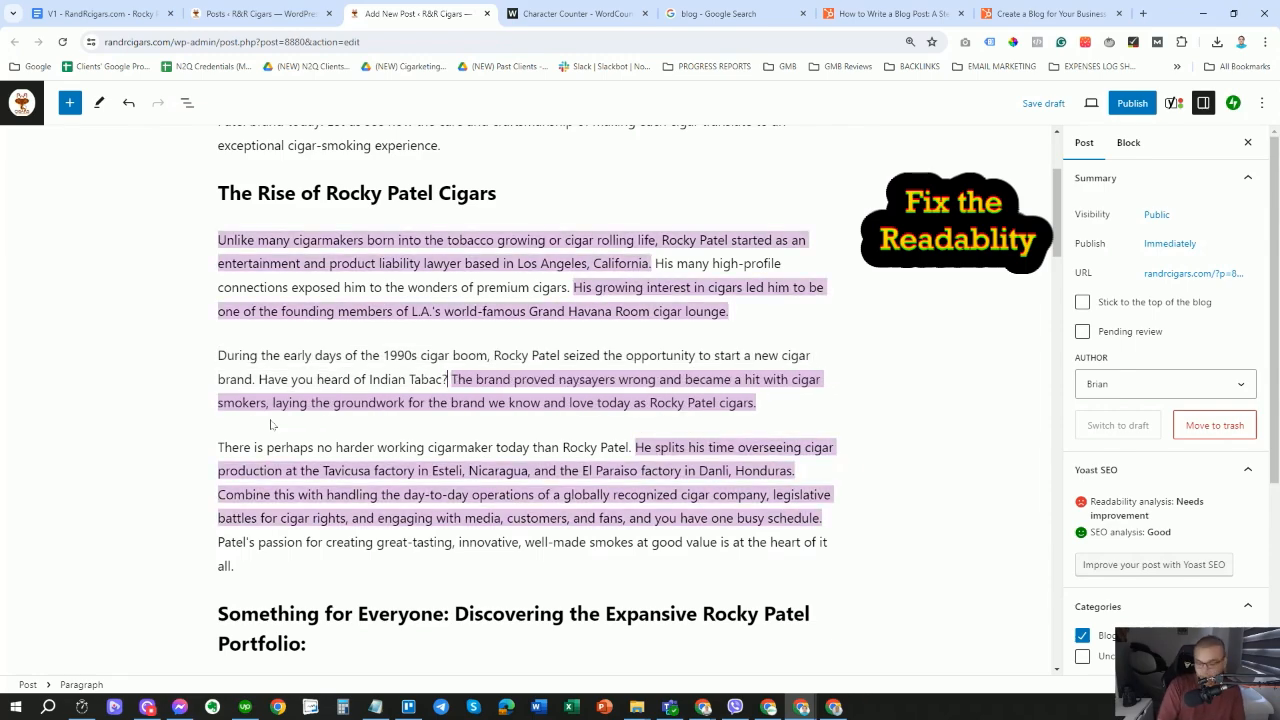
pyautogui.scroll(-2, 931, 429)
pyautogui.scroll(4, 926, 444)
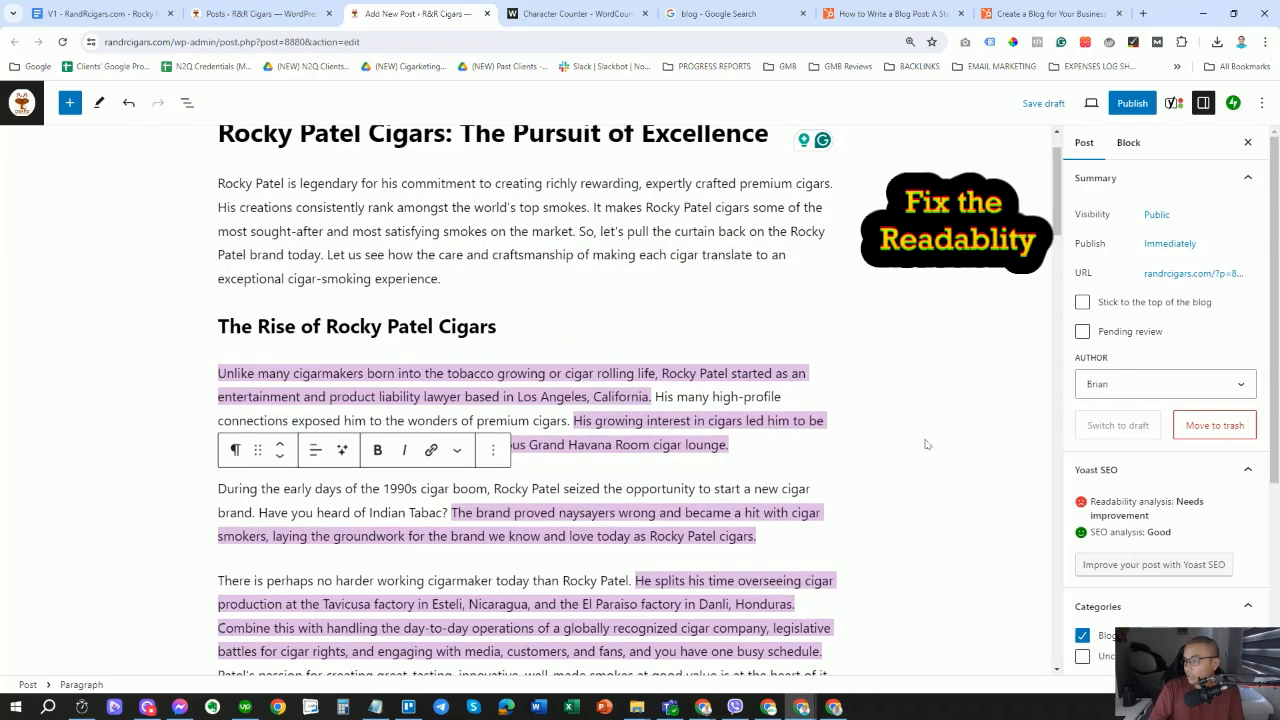
pyautogui.scroll(-20, 926, 444)
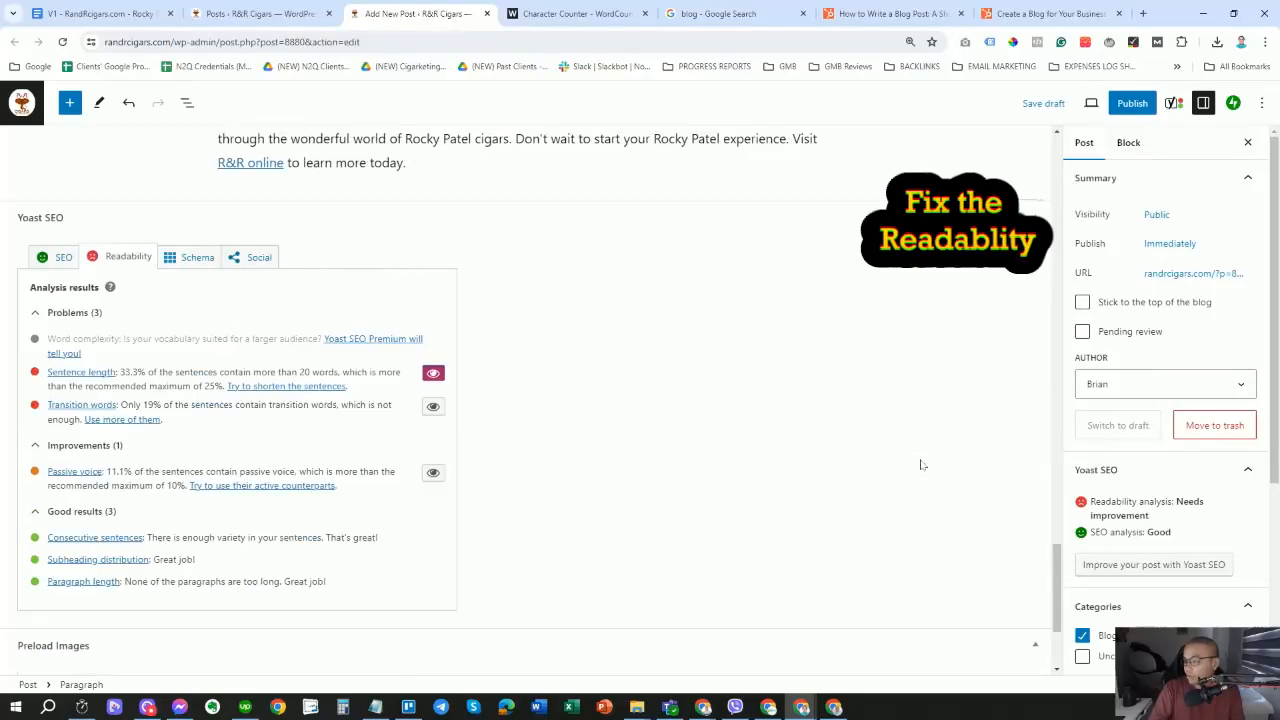
# Scroll back up to the Indian Tabac paragraph with the 'cigar smokers' sentence.
pyautogui.scroll(-1, 921, 464)
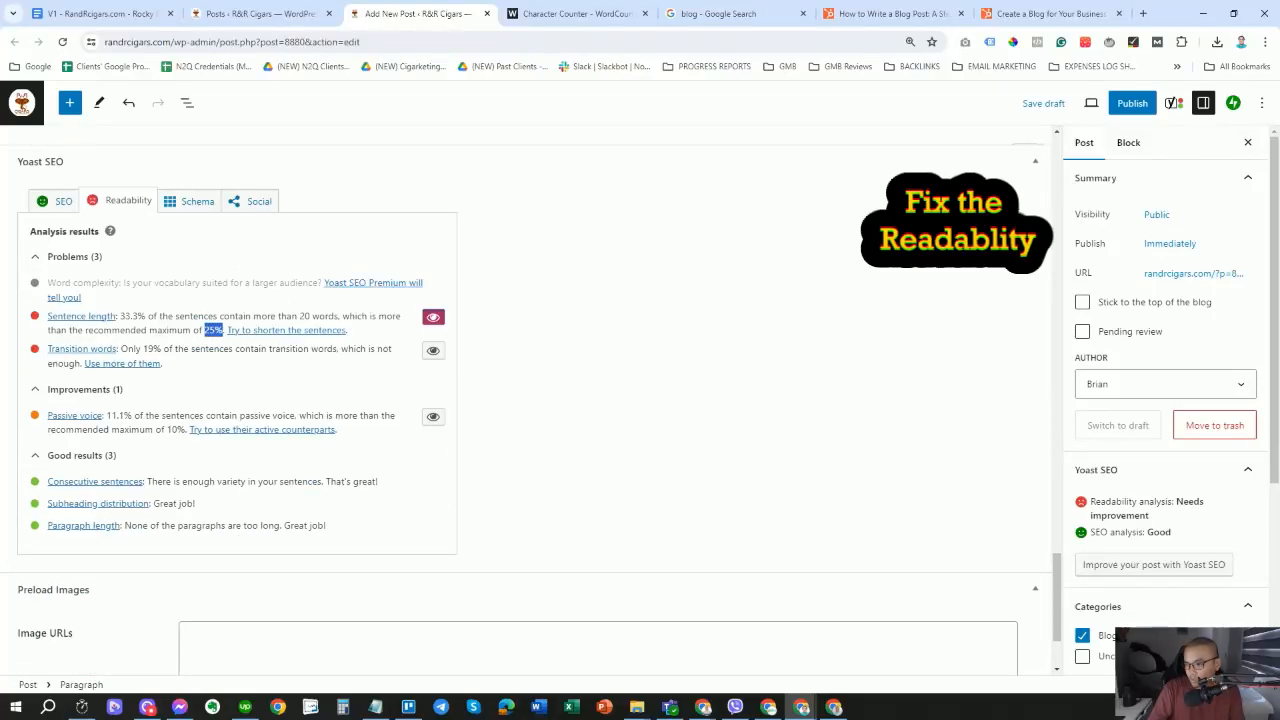
pyautogui.scroll(15, 328, 338)
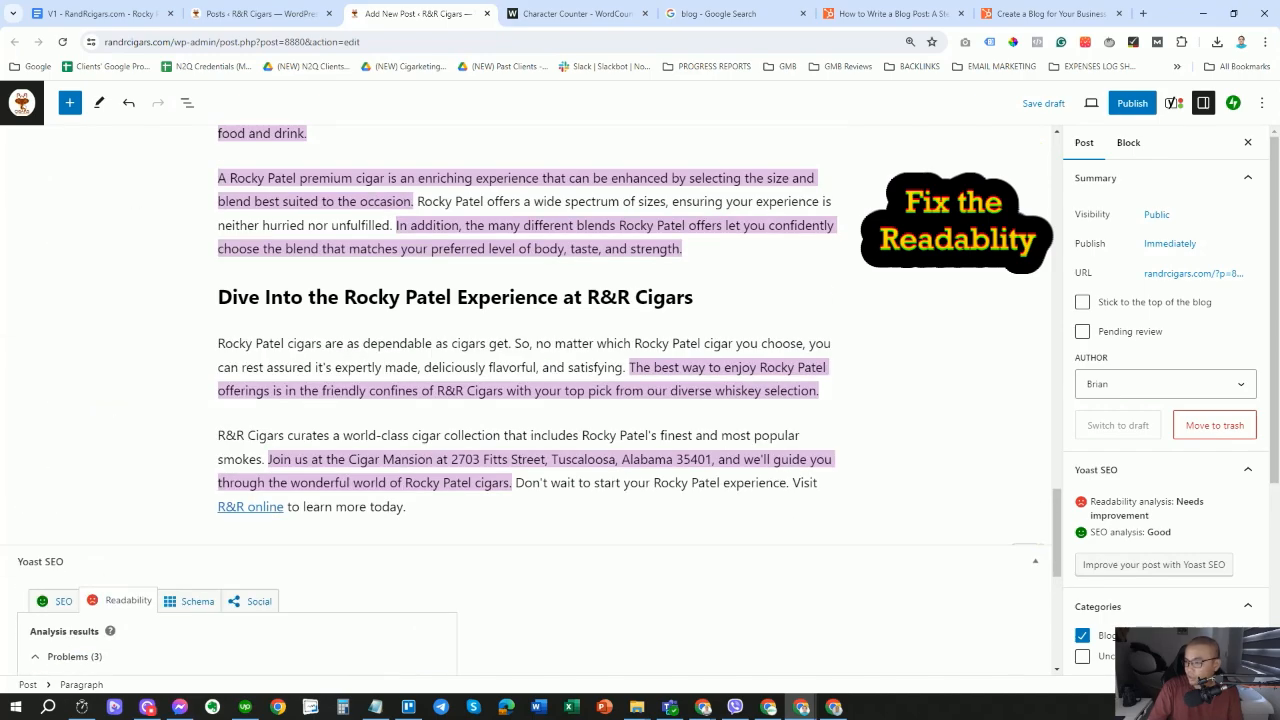
pyautogui.scroll(15, 525, 400)
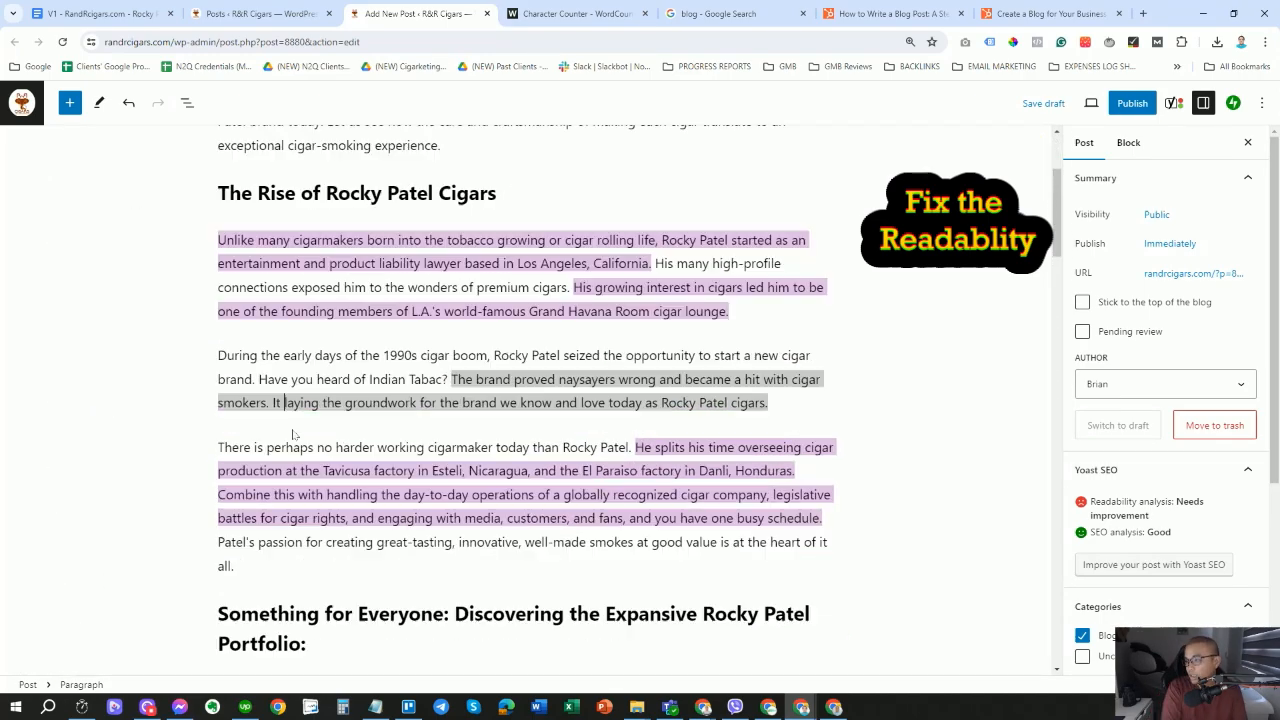
# Insert 'is' and split the Tavicusa sentence with 'Moreover', lowering long sentences to 29.2%.
pyautogui.write('is')
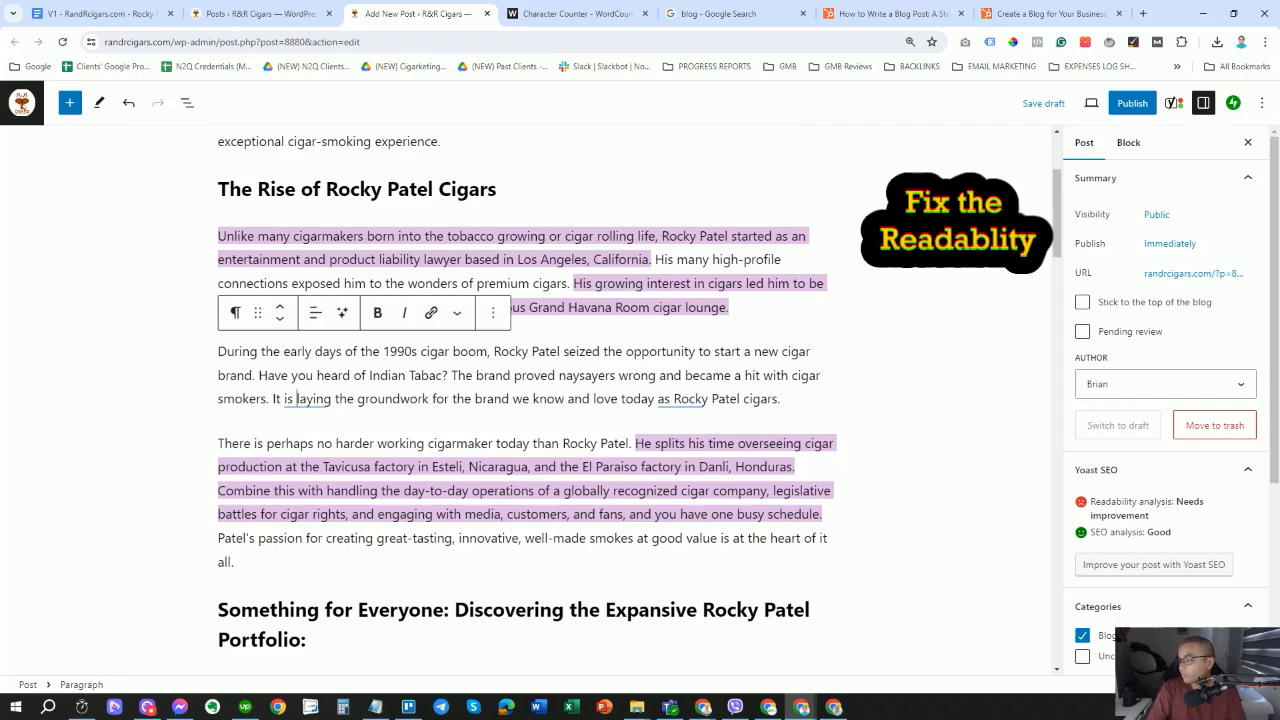
pyautogui.scroll(-3, 527, 372)
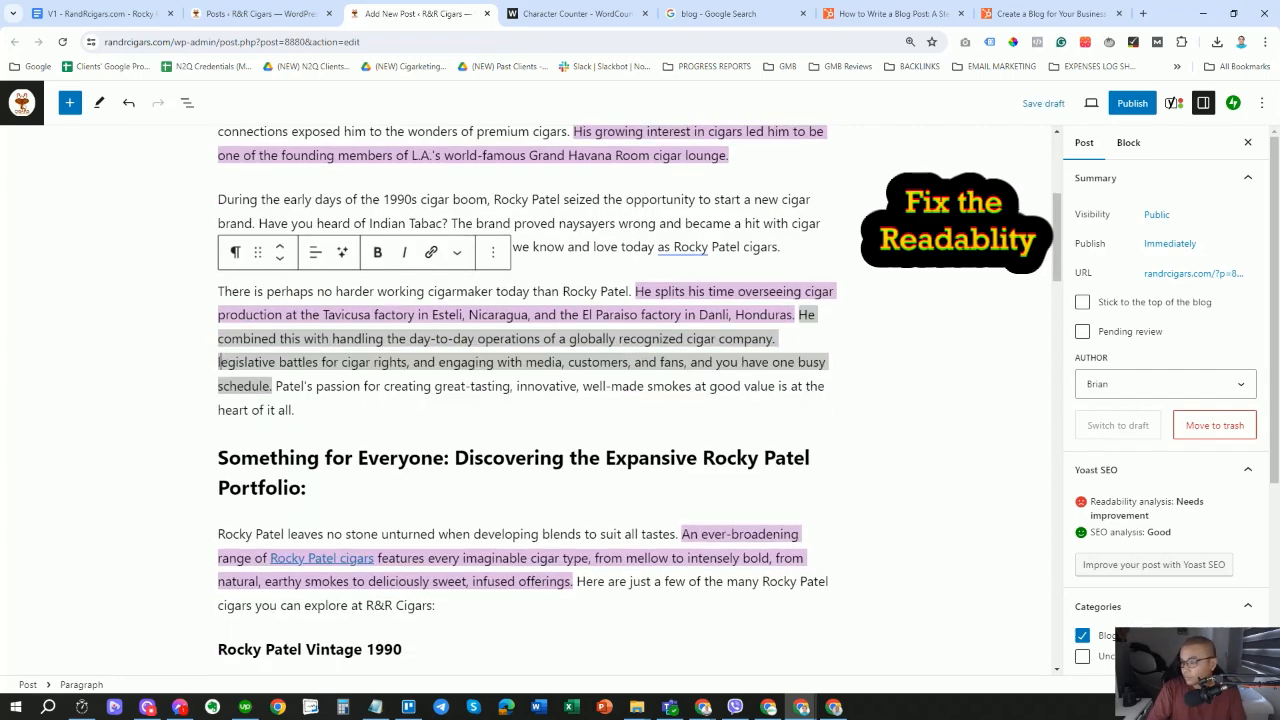
pyautogui.write('Moreover, had')
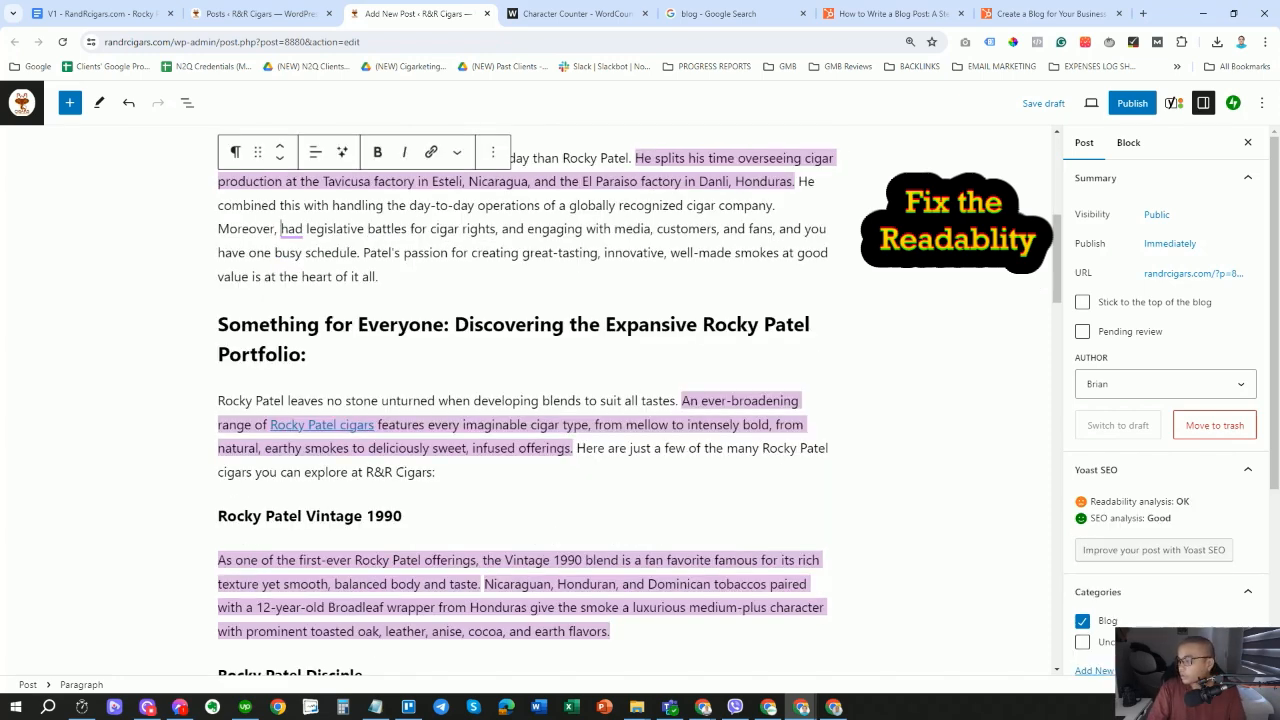
pyautogui.click(659, 401)
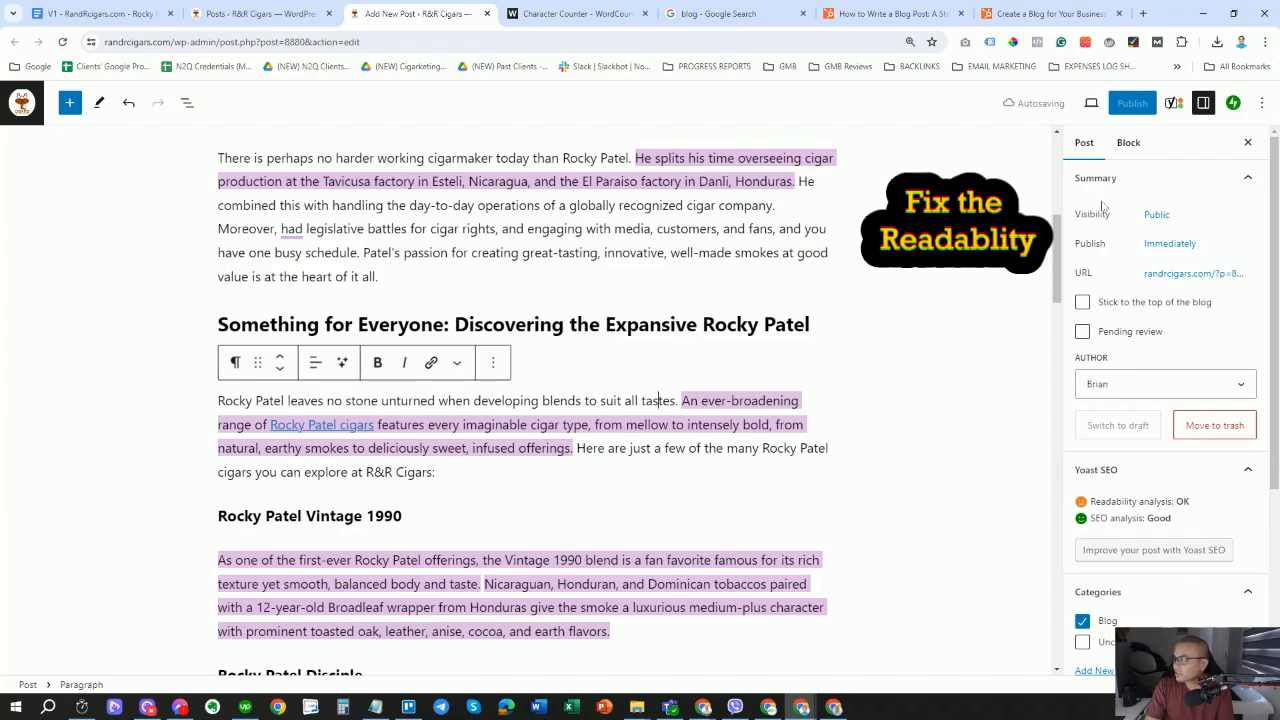
pyautogui.scroll(-5, 229, 380)
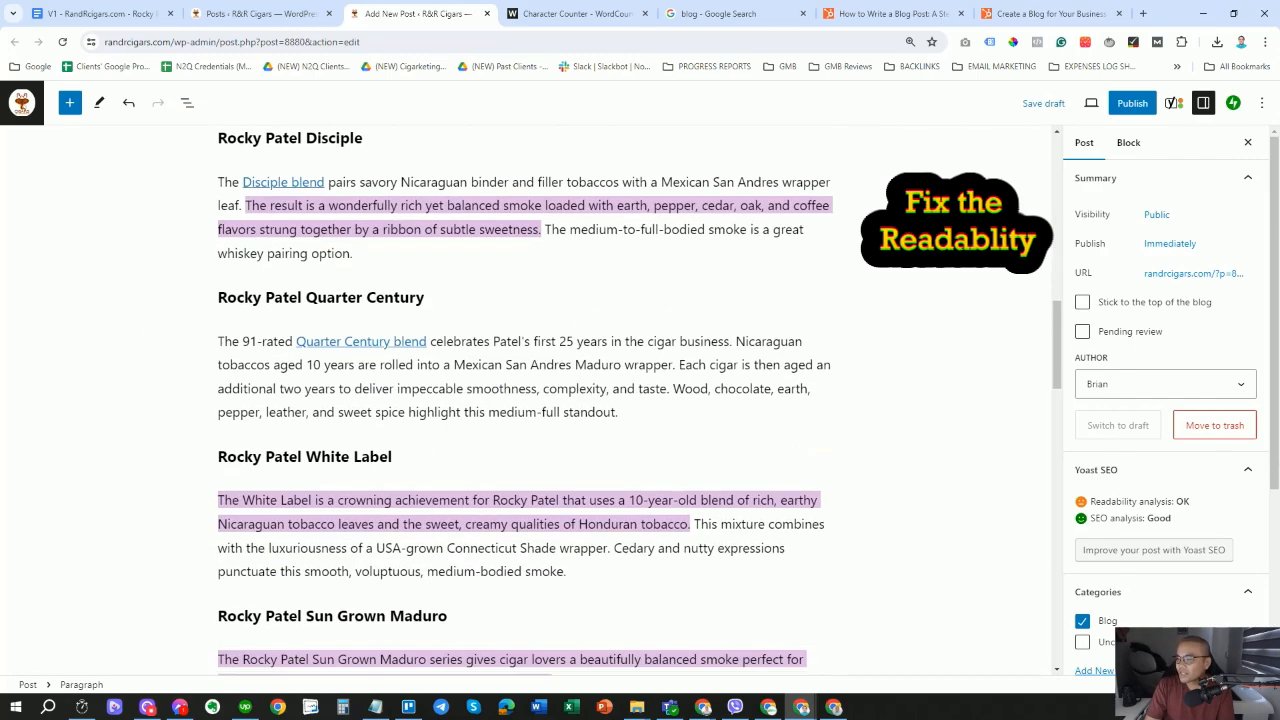
pyautogui.scroll(-20, 231, 439)
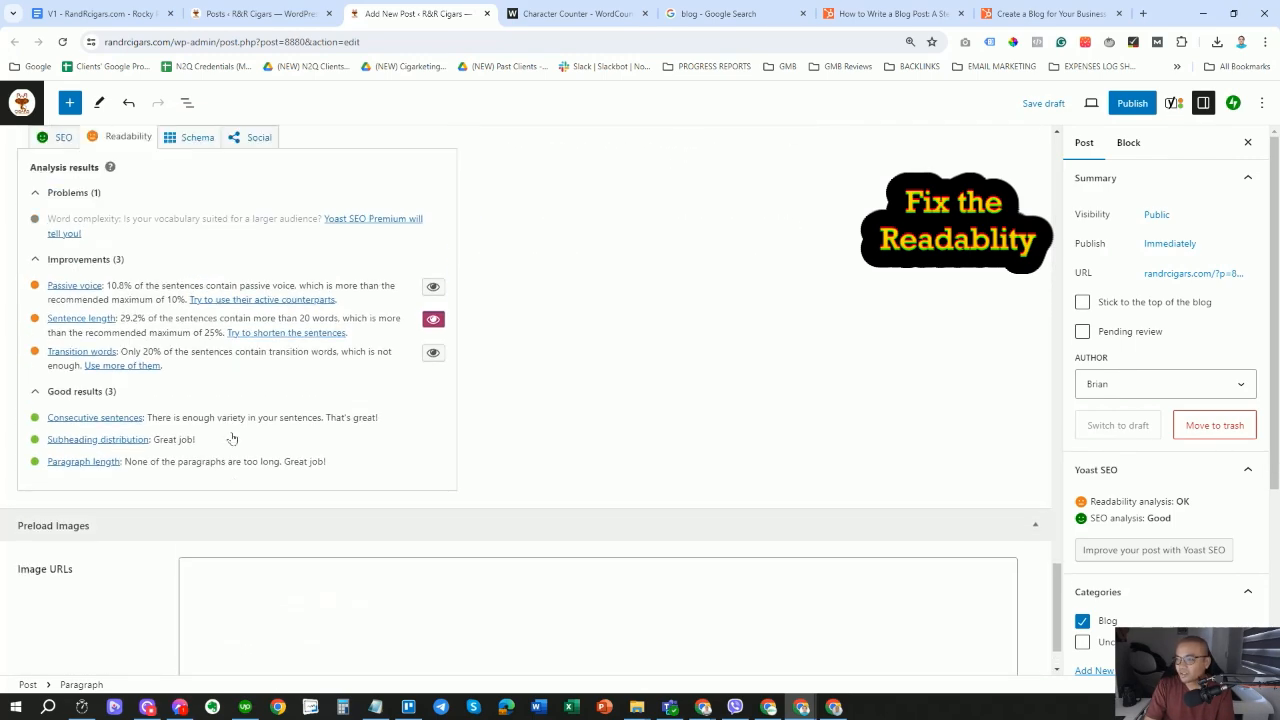
pyautogui.scroll(1, 57, 257)
pyautogui.click(57, 261)
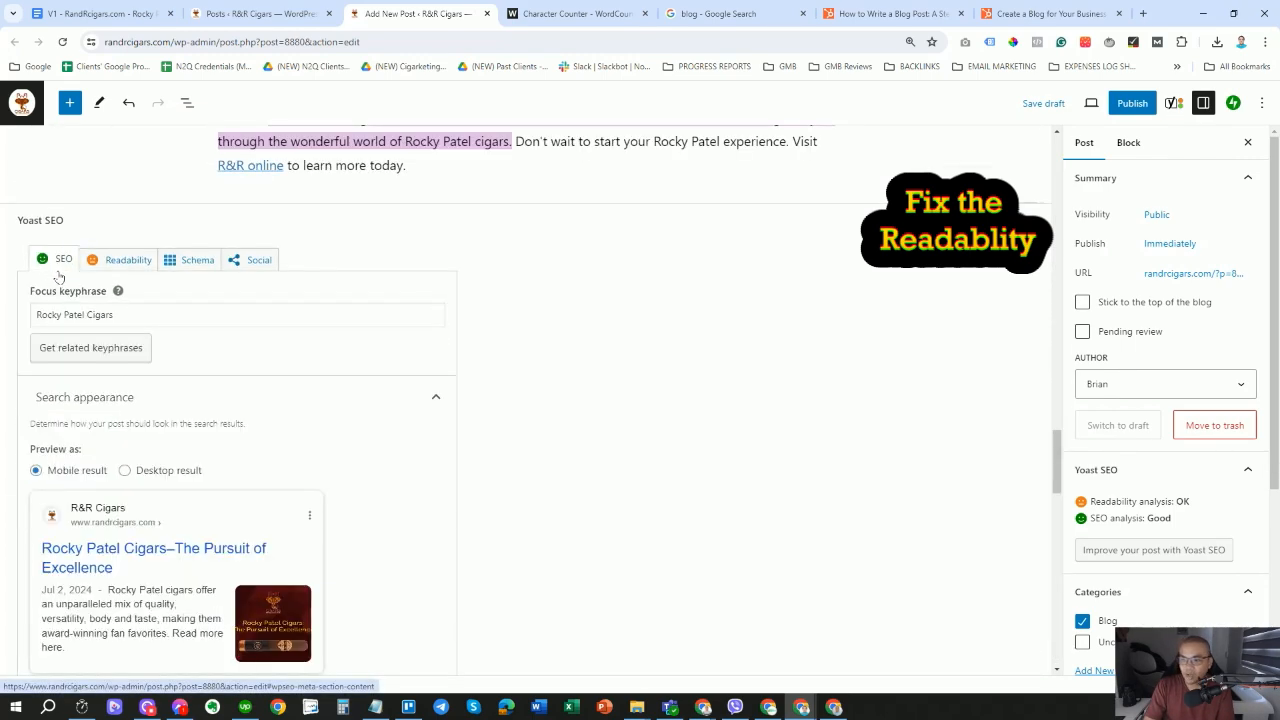
pyautogui.click(109, 265)
pyautogui.click(60, 259)
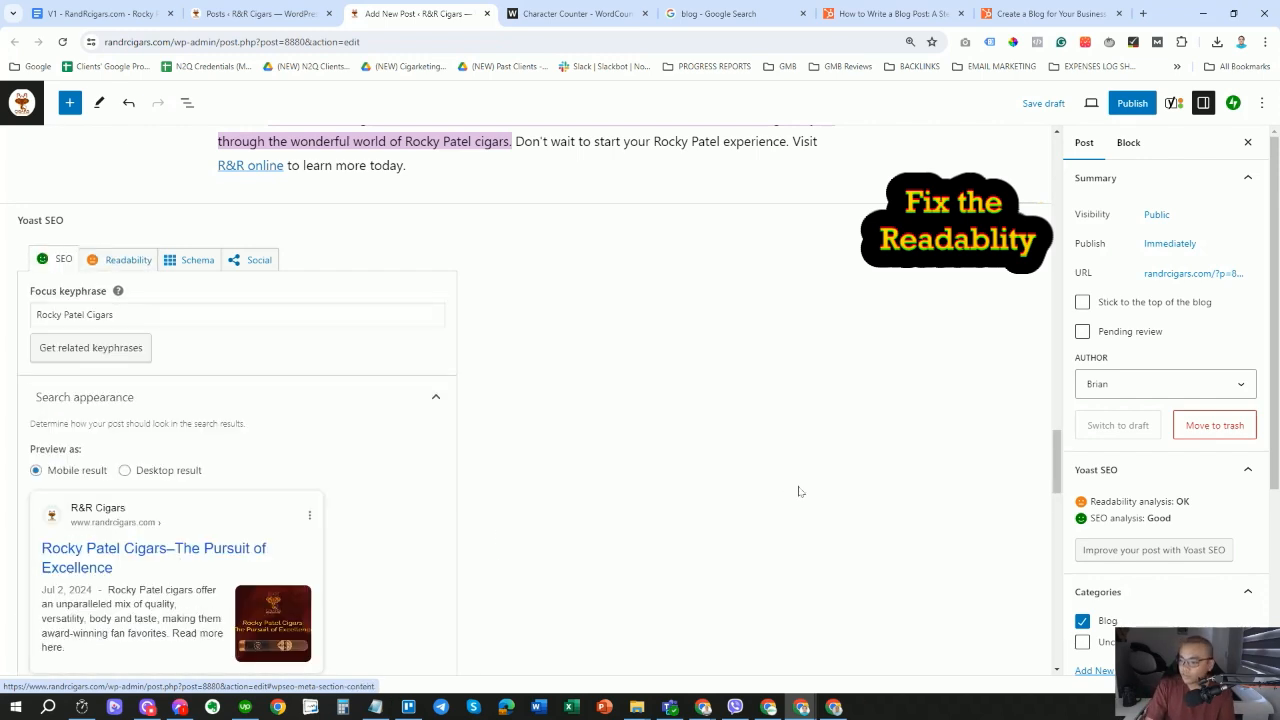
pyautogui.scroll(15, 525, 400)
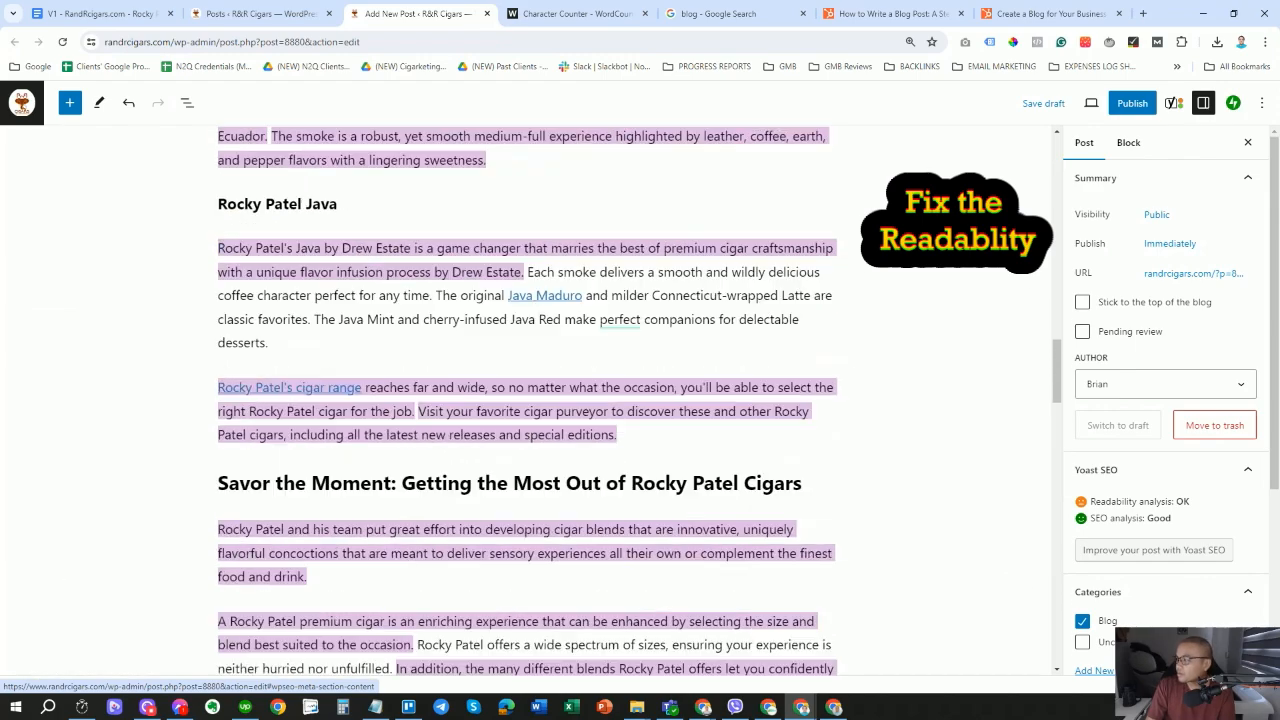
pyautogui.scroll(10, 525, 400)
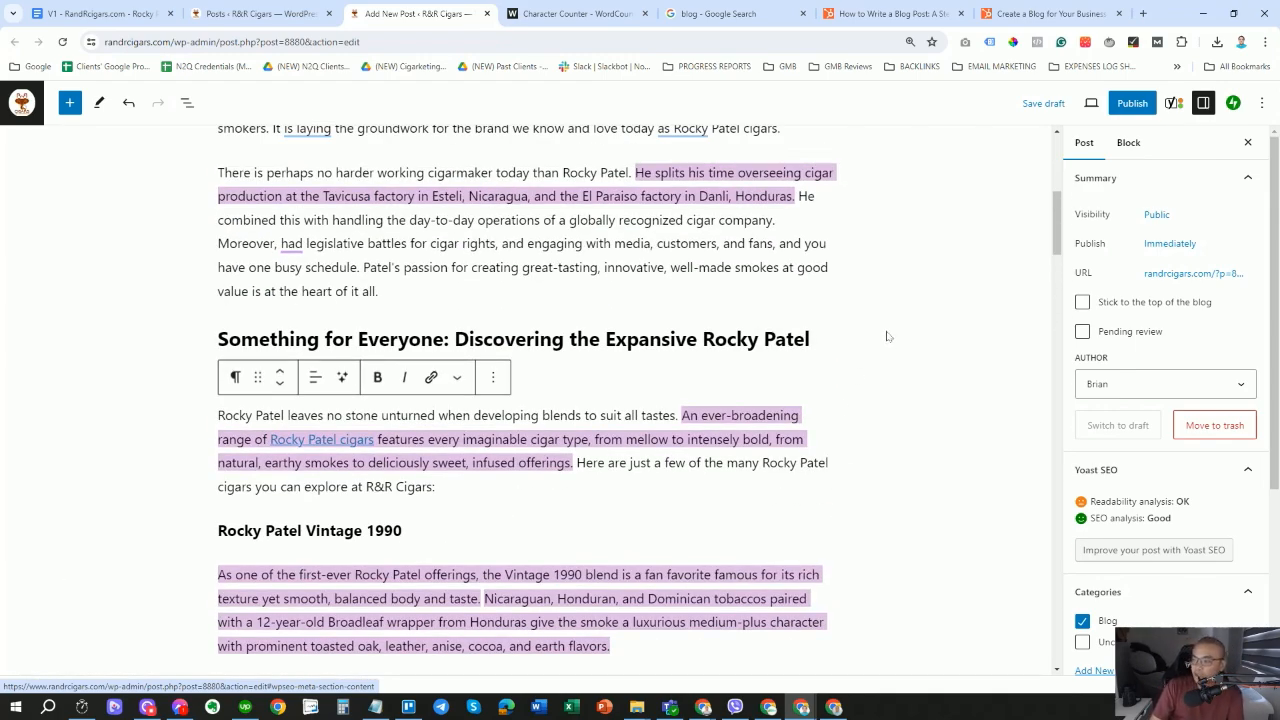
pyautogui.click(1137, 386)
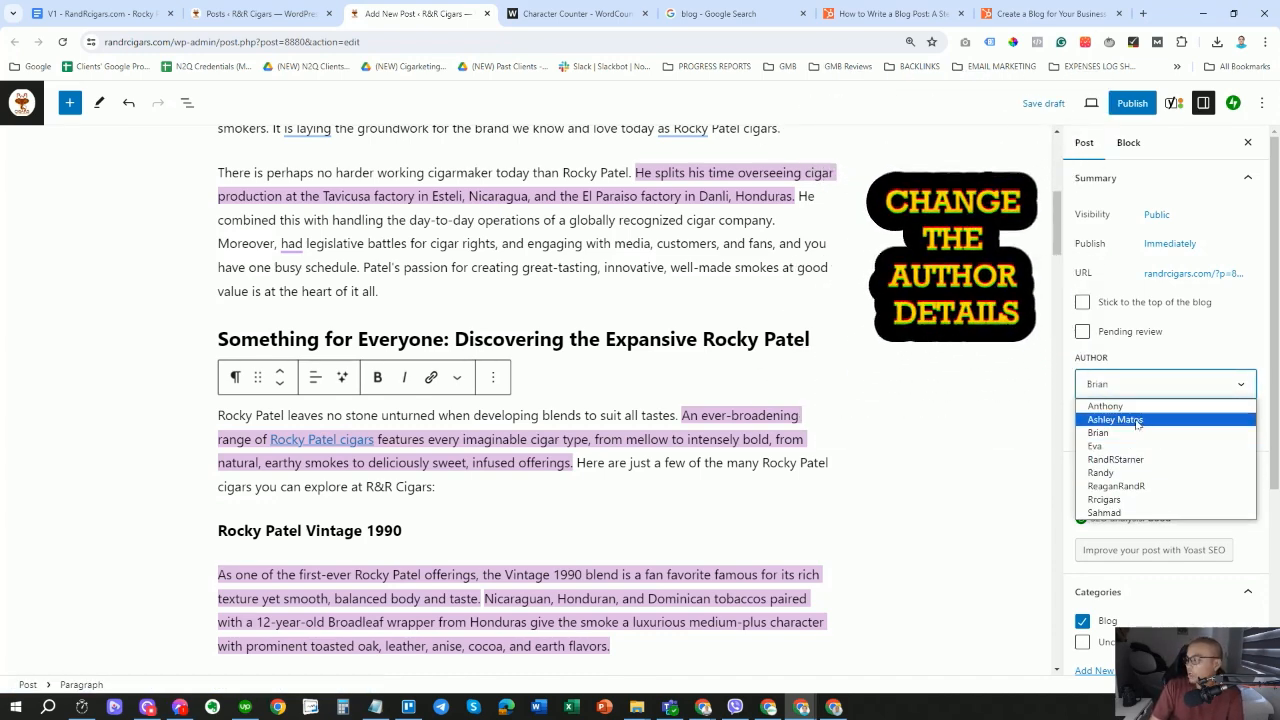
pyautogui.click(972, 423)
pyautogui.click(974, 424)
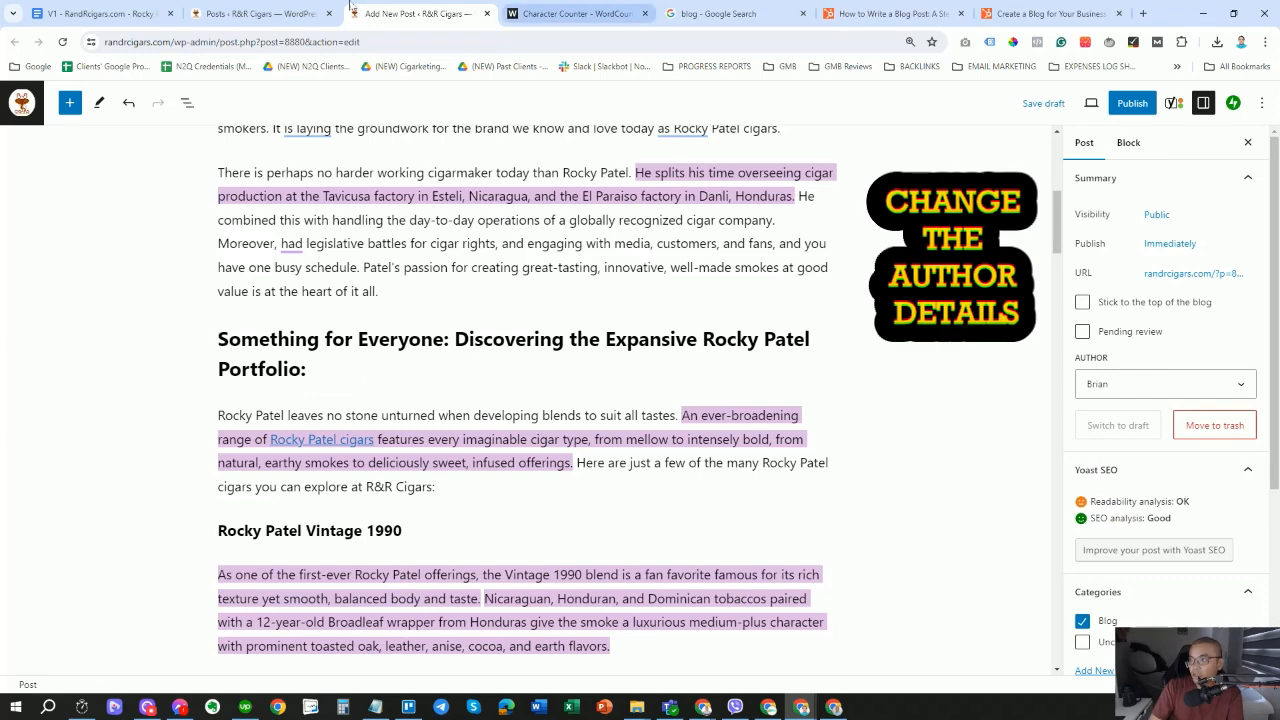
# Bring up the Posts list and find Cigars 101, currently authored by brian.
pyautogui.click(245, 14)
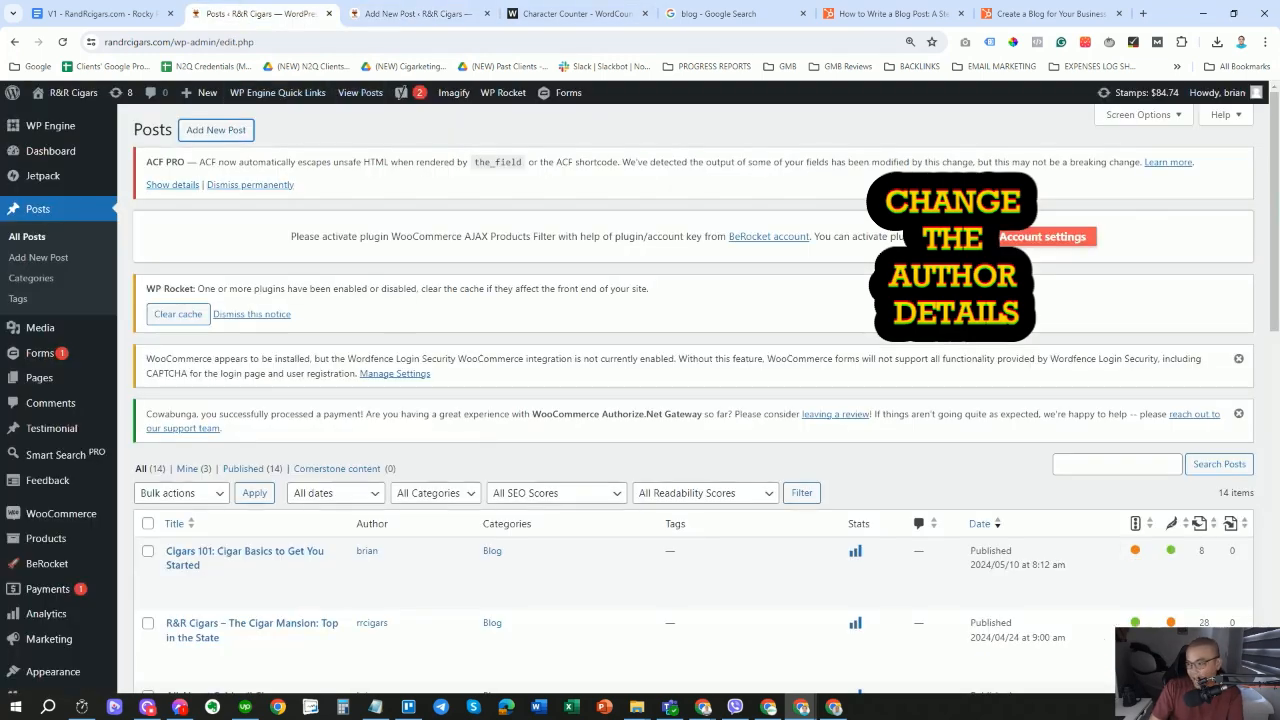
pyautogui.scroll(-3, 396, 324)
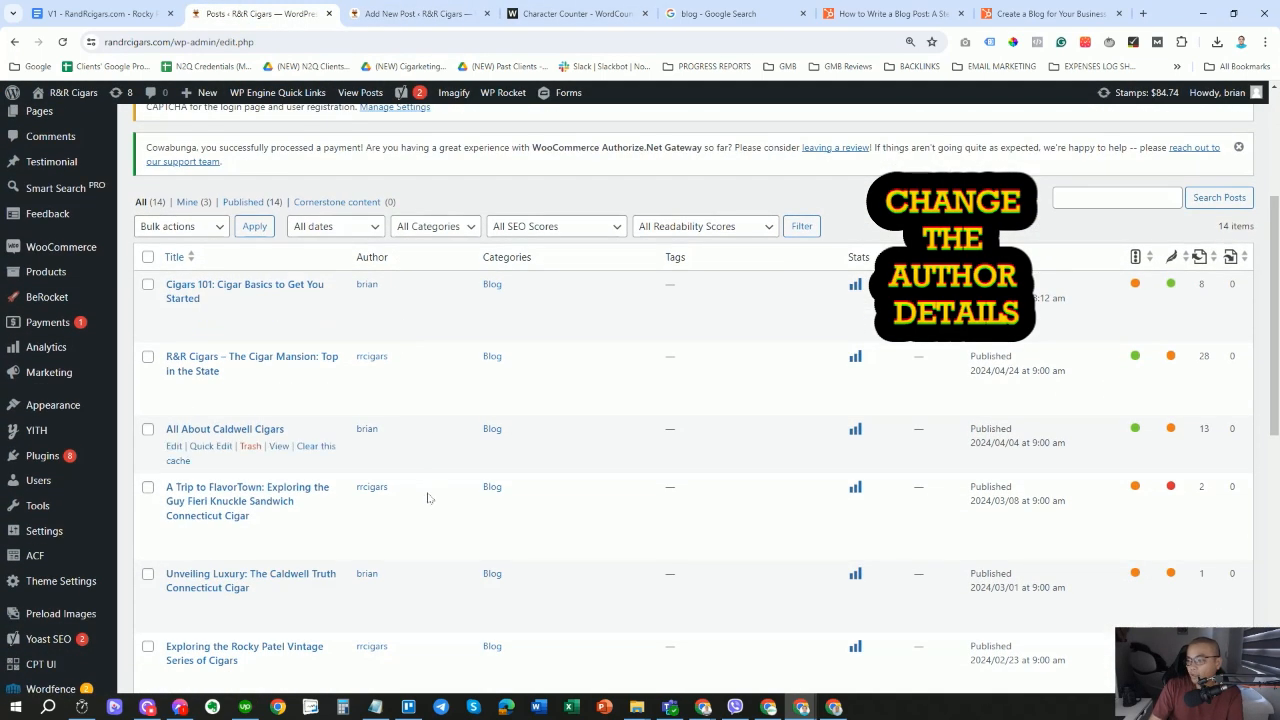
pyautogui.scroll(-1, 426, 490)
pyautogui.scroll(3, 428, 489)
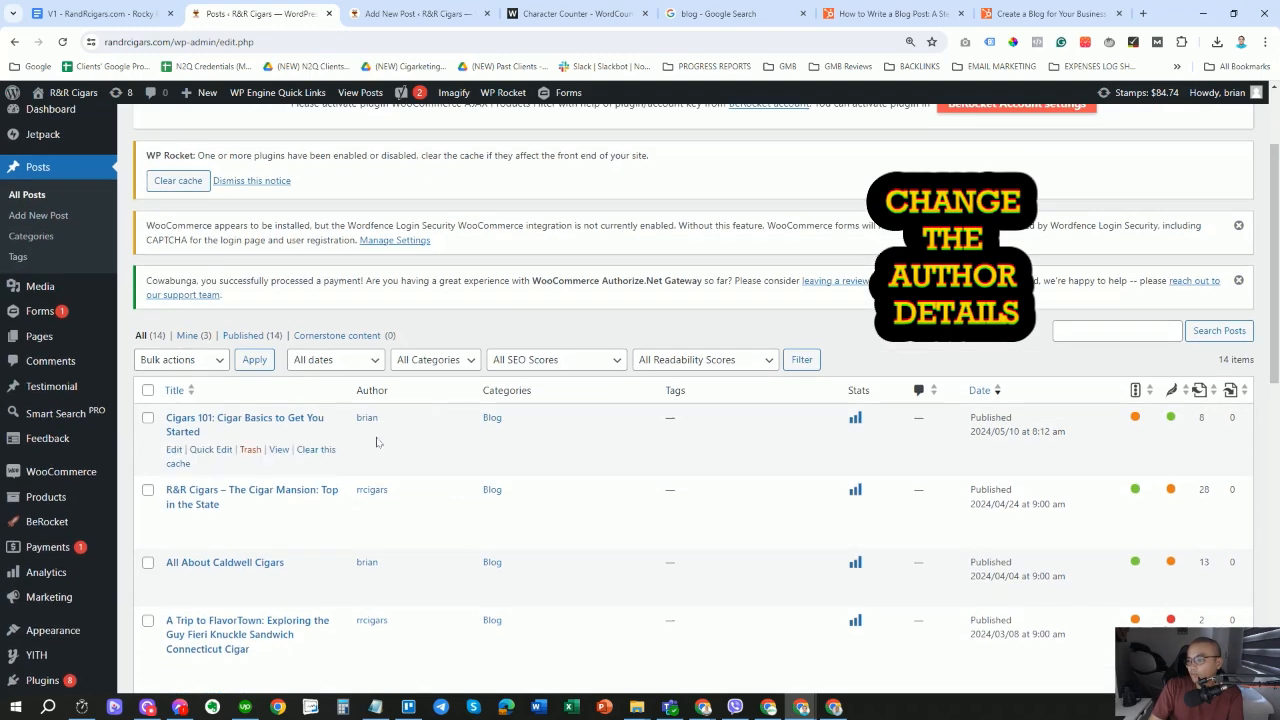
pyautogui.scroll(-1, 382, 394)
pyautogui.scroll(-1, 382, 422)
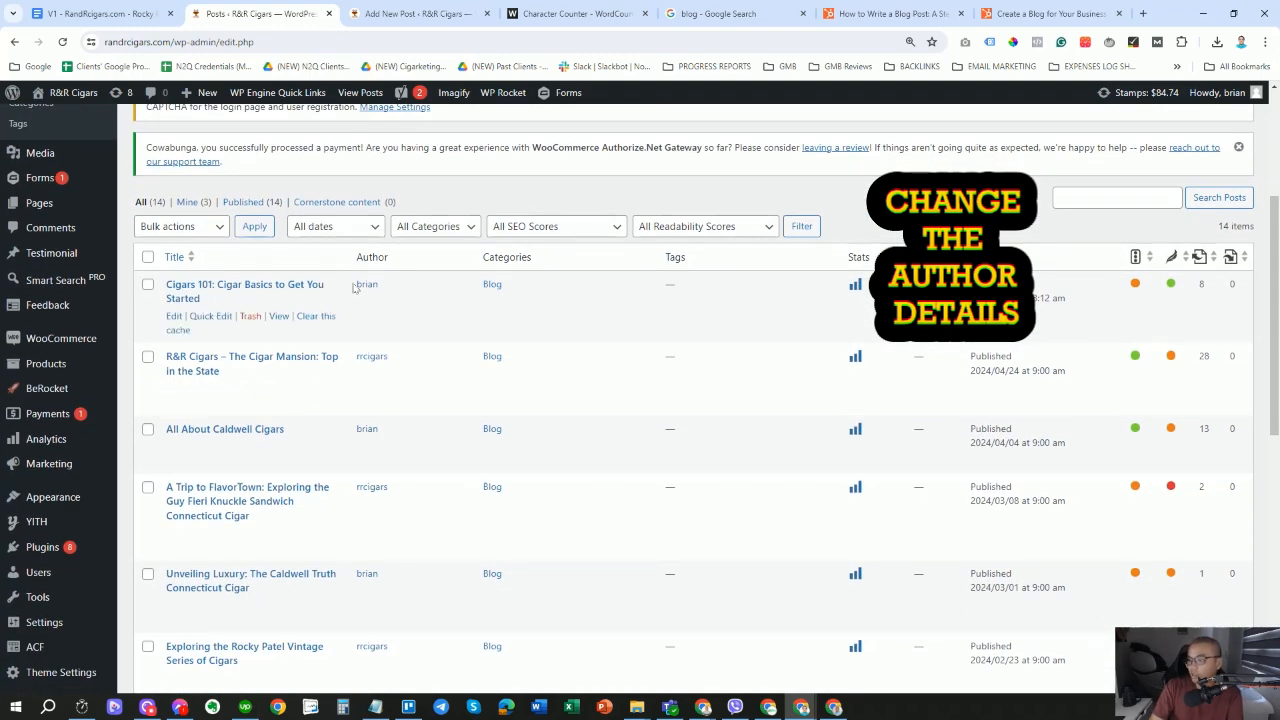
pyautogui.moveTo(352, 288); pyautogui.dragTo(419, 288)
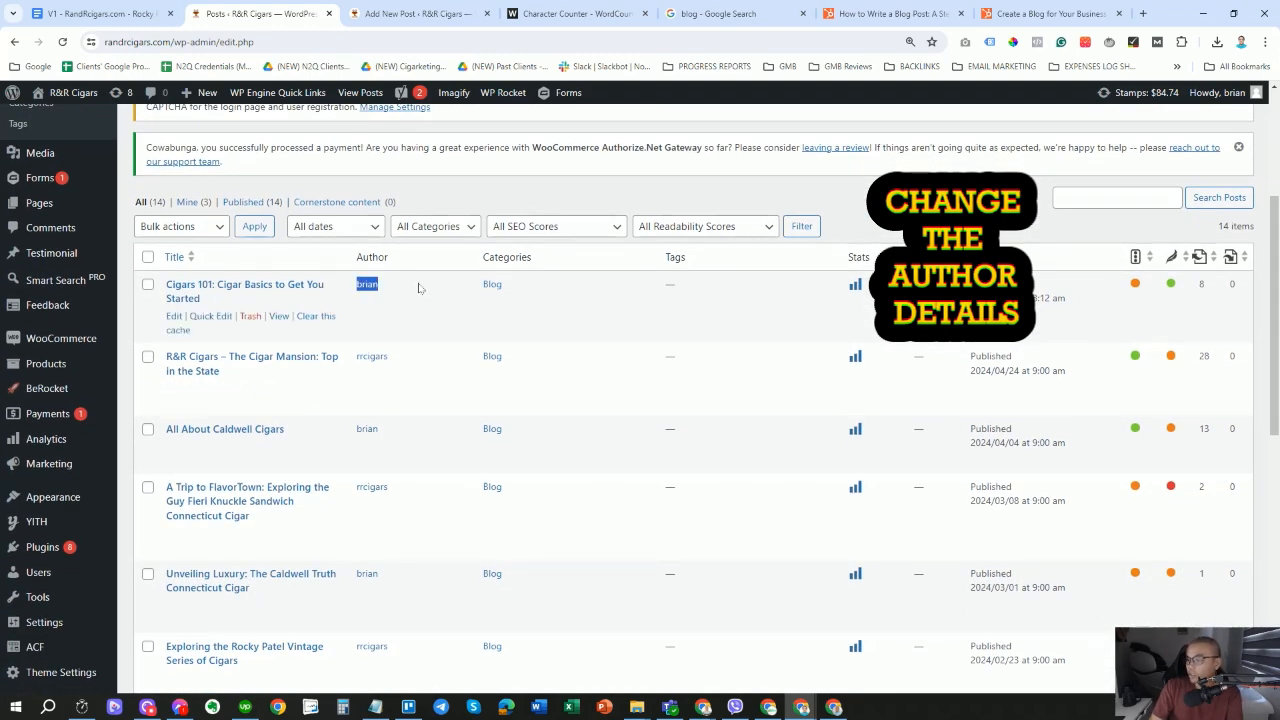
# Quick Edit Cigars 101 to make rrcigars its author and update it.
pyautogui.click(211, 316)
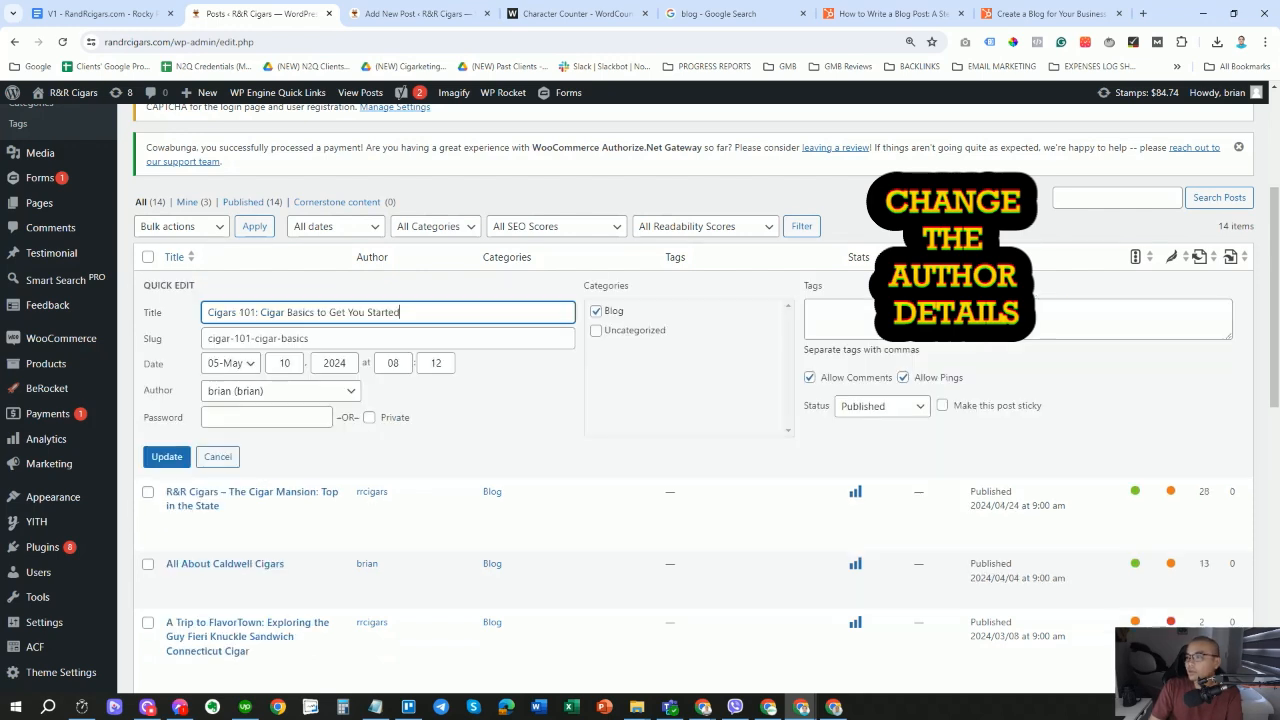
pyautogui.click(322, 390)
pyautogui.click(240, 507)
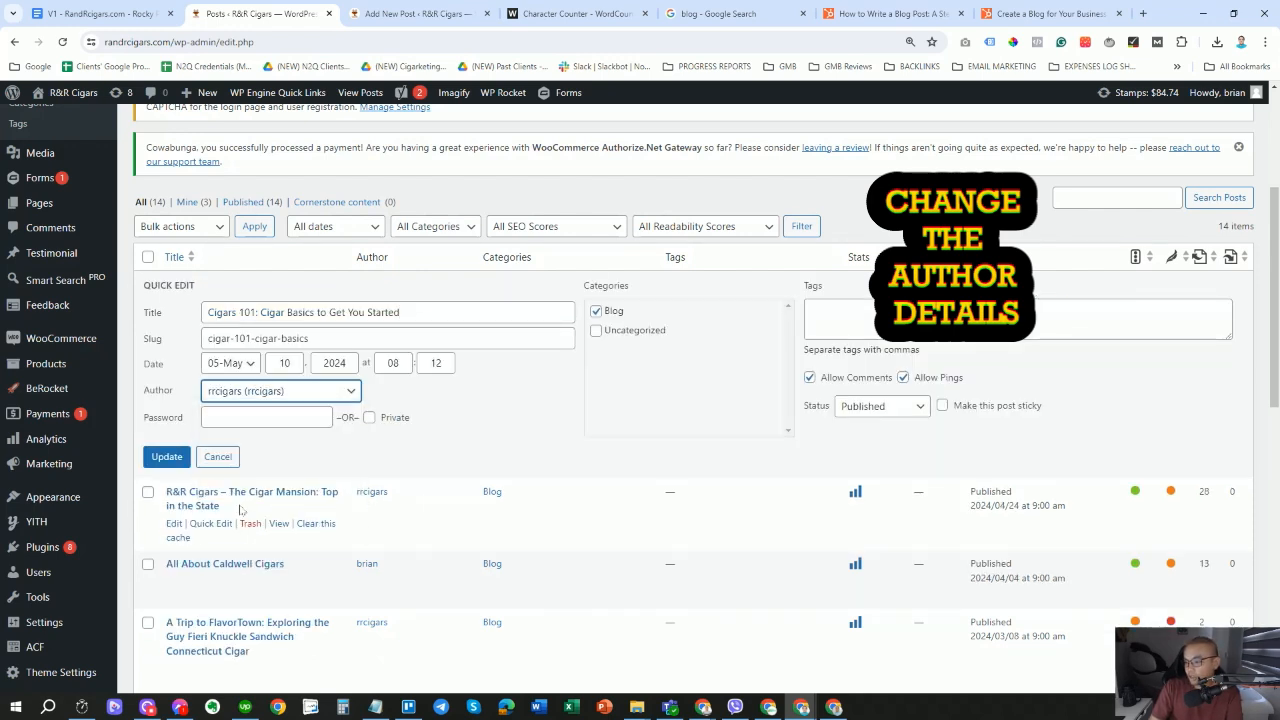
pyautogui.click(166, 456)
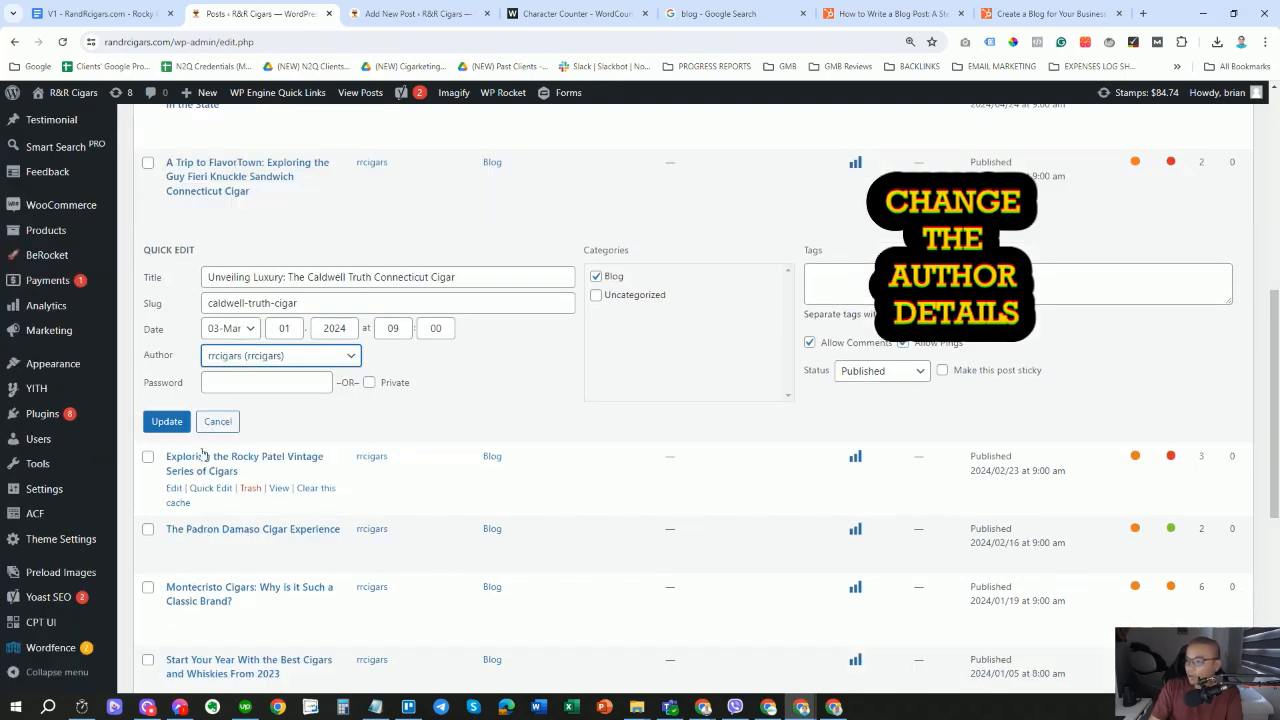
pyautogui.scroll(-4, 260, 460)
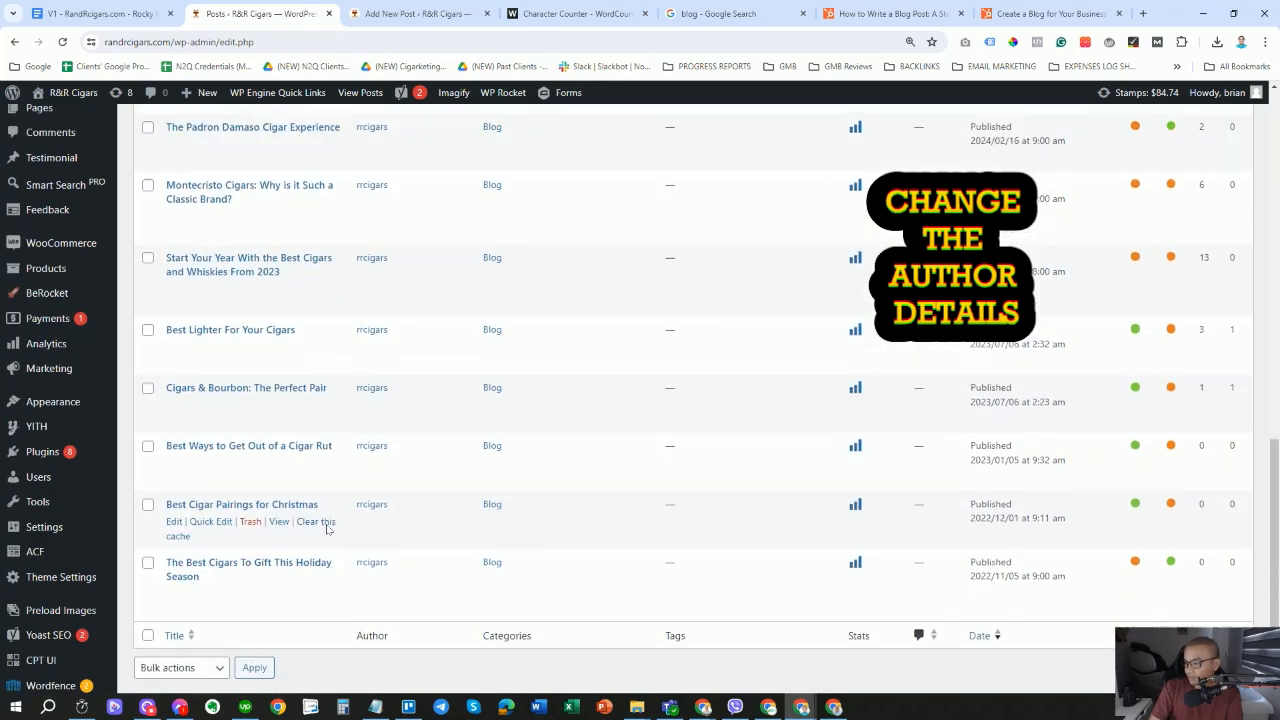
pyautogui.scroll(15, 327, 528)
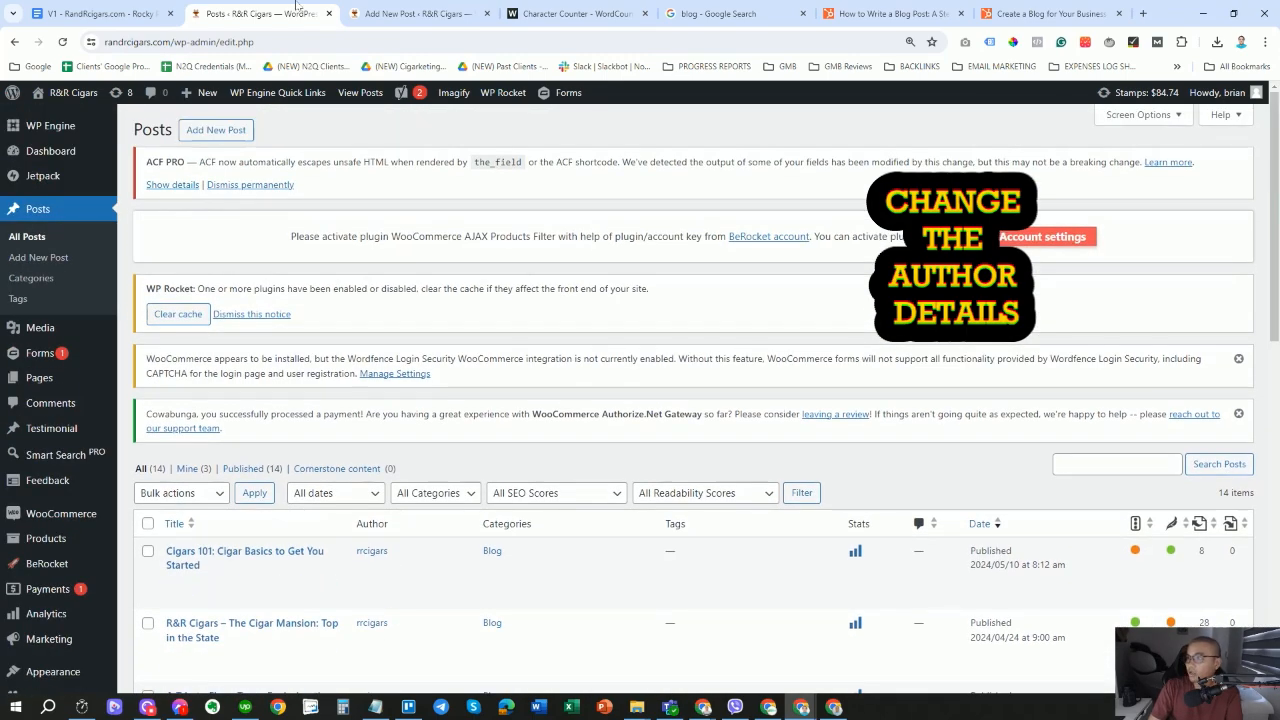
pyautogui.click(410, 13)
# Choose Rrcigars in the Author dropdown of the Rocky Patel post's sidebar.
pyautogui.click(1128, 384)
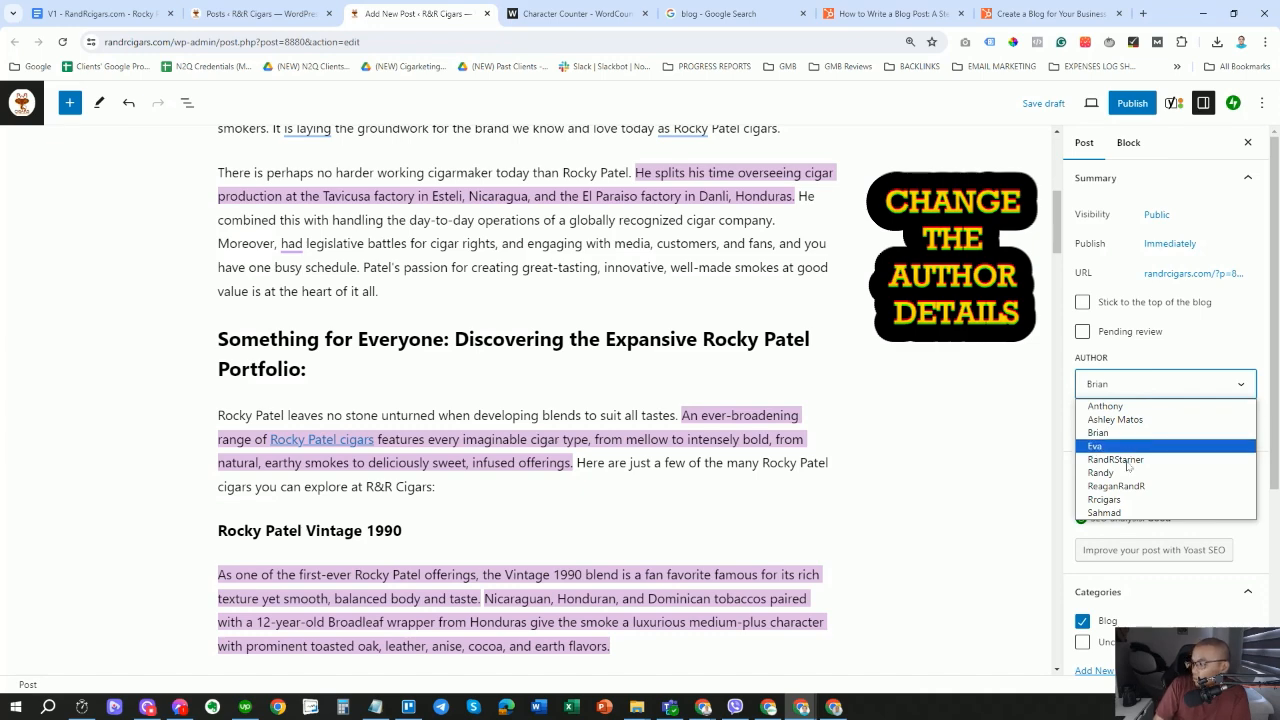
pyautogui.click(1125, 500)
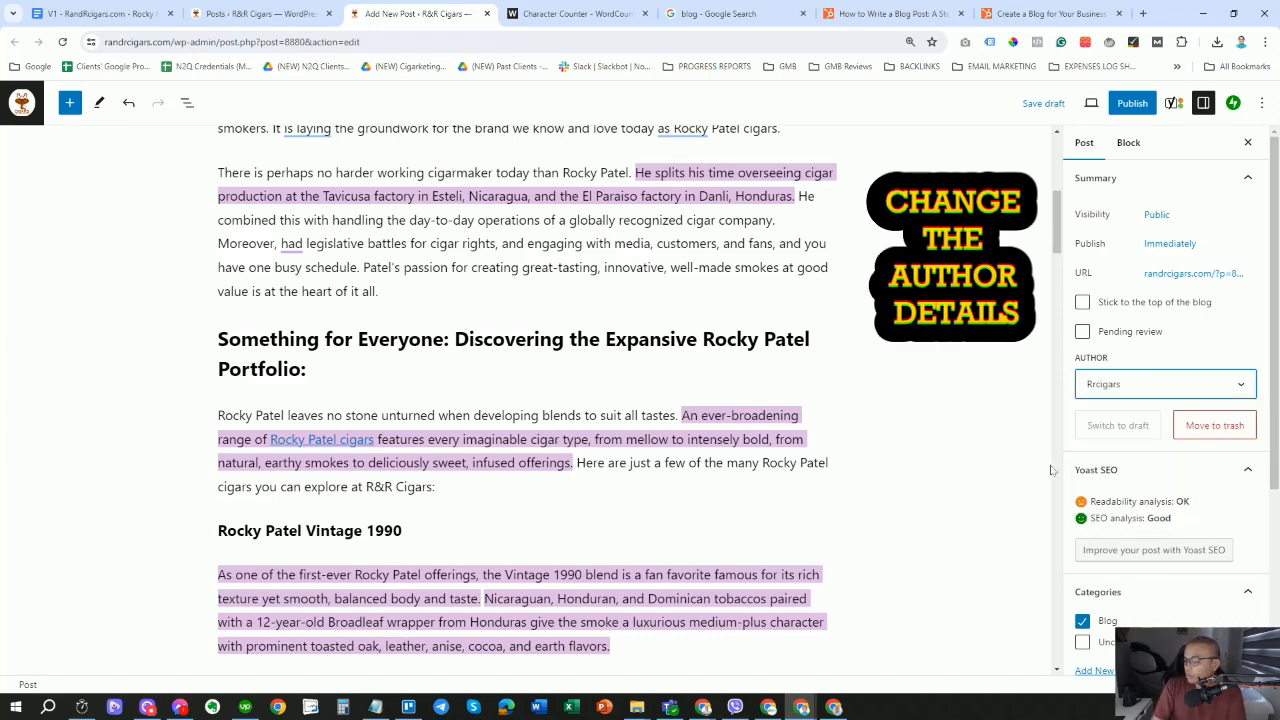
pyautogui.scroll(-3, 1159, 545)
pyautogui.scroll(3, 1159, 545)
pyautogui.click(1087, 149)
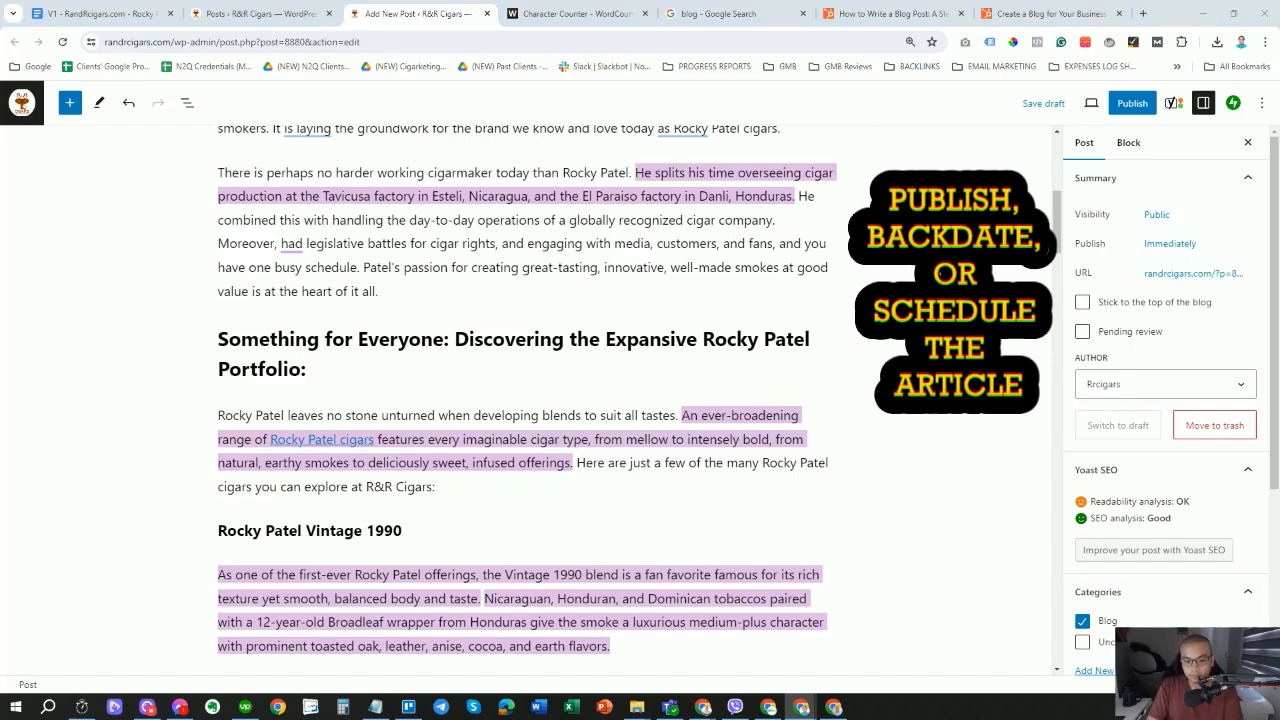
# Set the post's publish date to June 11, 2024 at 9:00 am.
pyautogui.click(1160, 248)
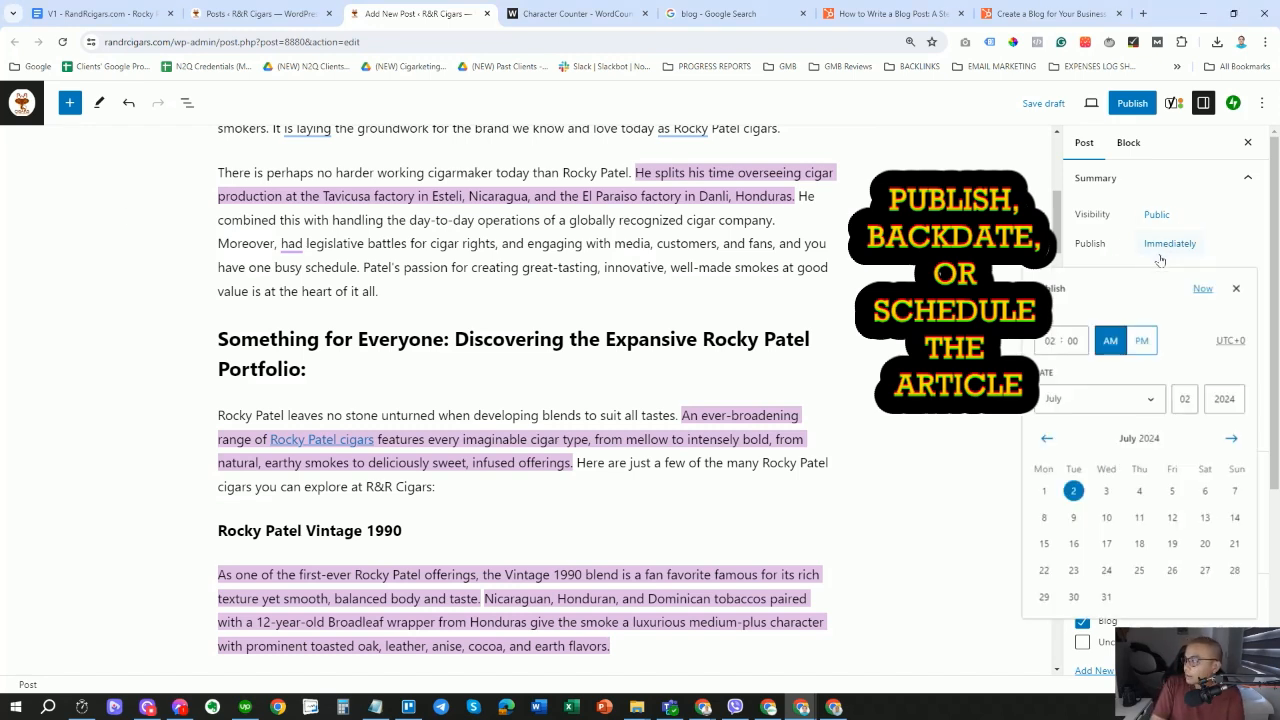
pyautogui.click(1140, 404)
pyautogui.click(1076, 490)
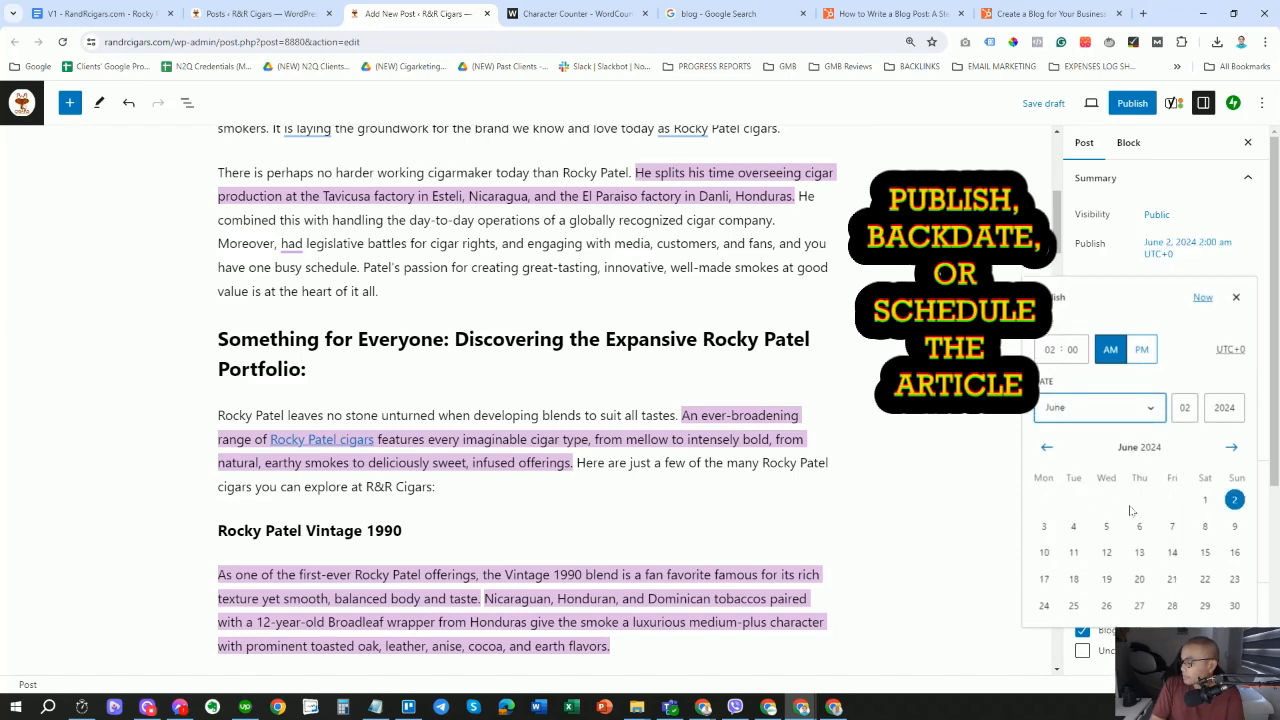
pyautogui.click(1076, 554)
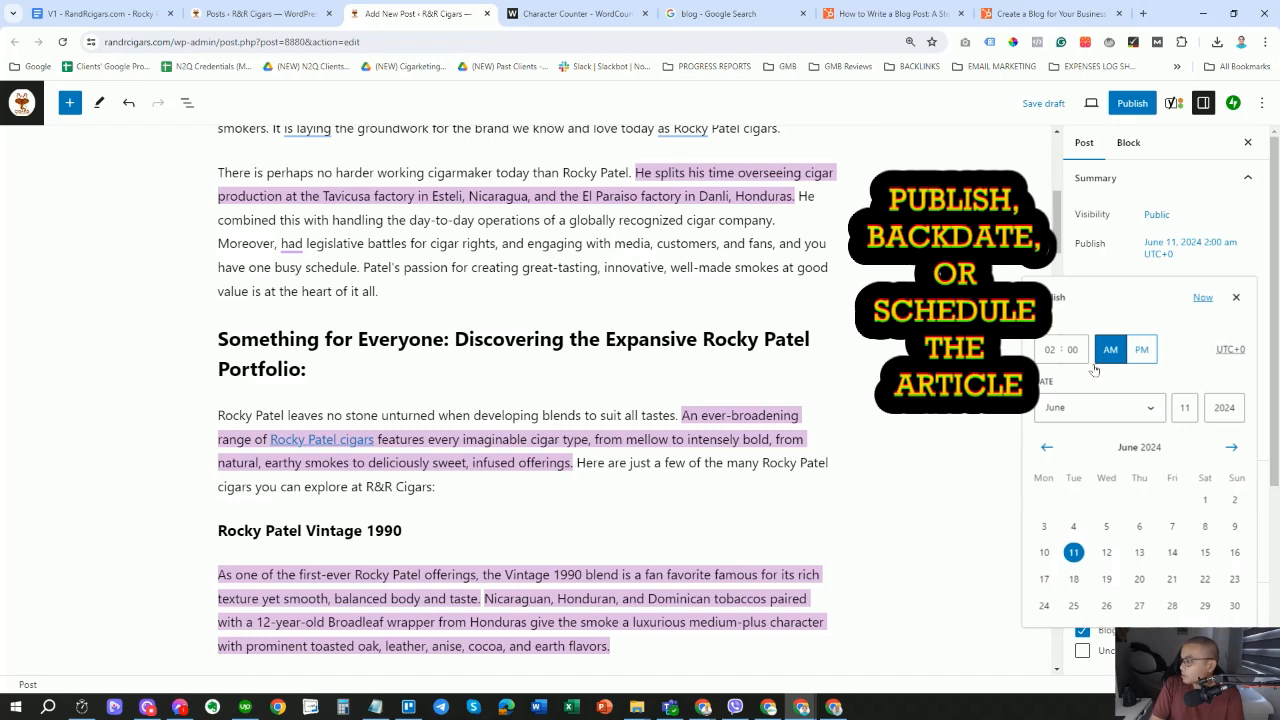
pyautogui.click(1055, 350)
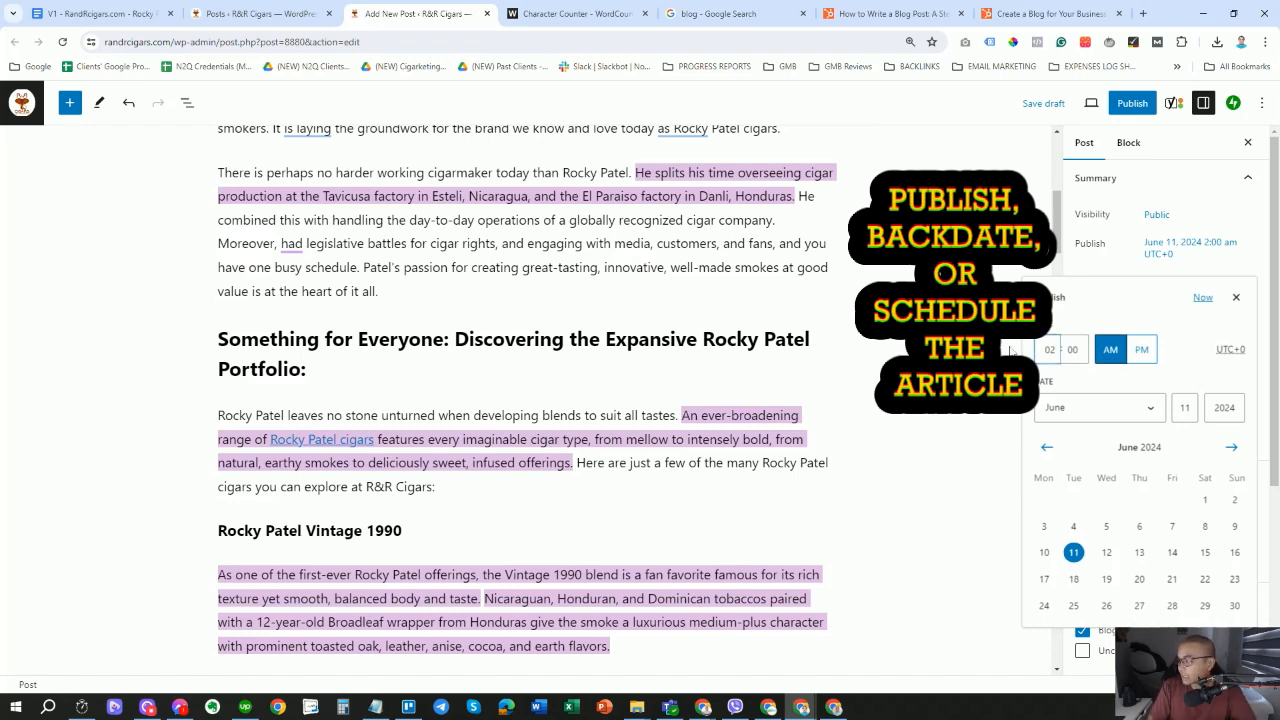
pyautogui.press('BackSpace')
pyautogui.press('BackSpace')
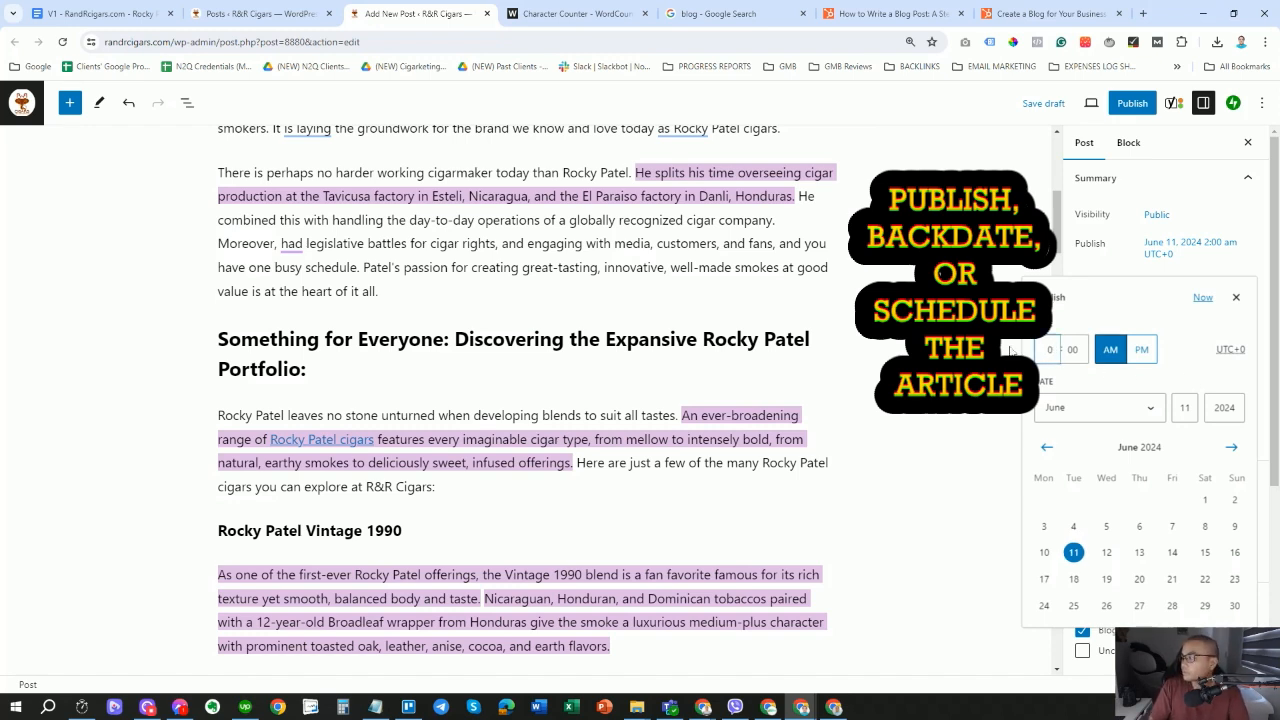
pyautogui.click(1128, 318)
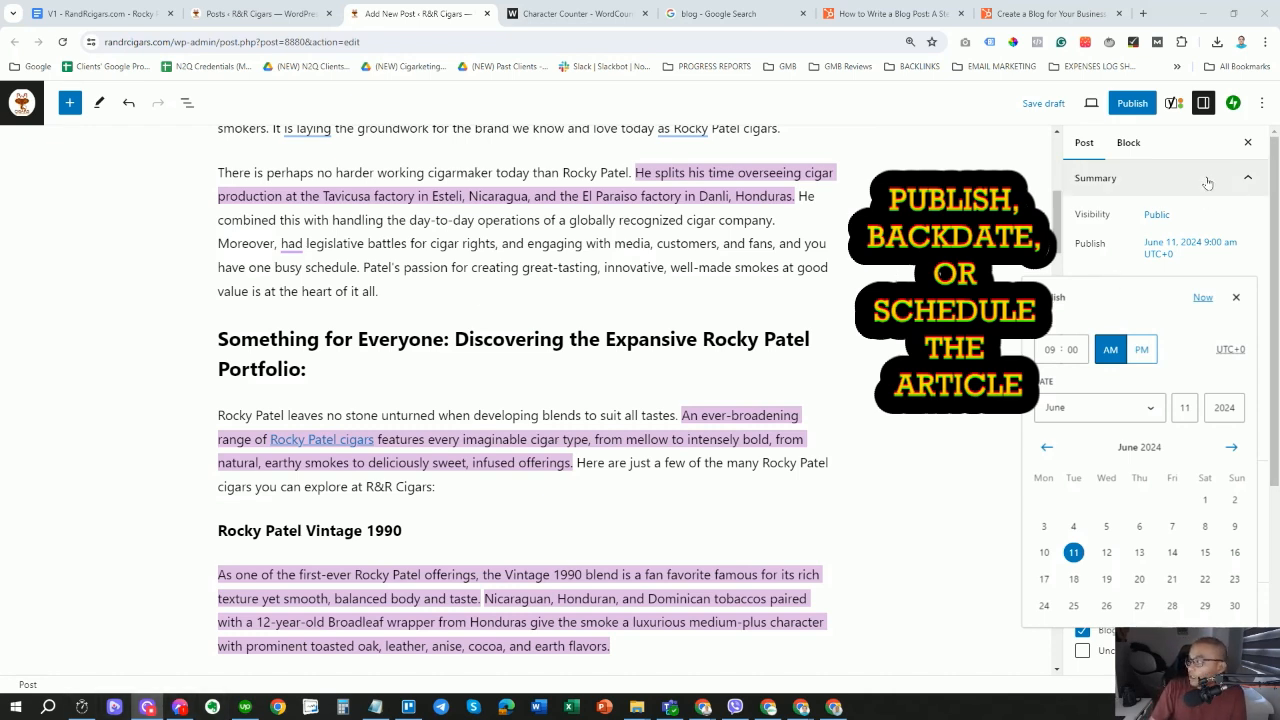
pyautogui.click(1236, 297)
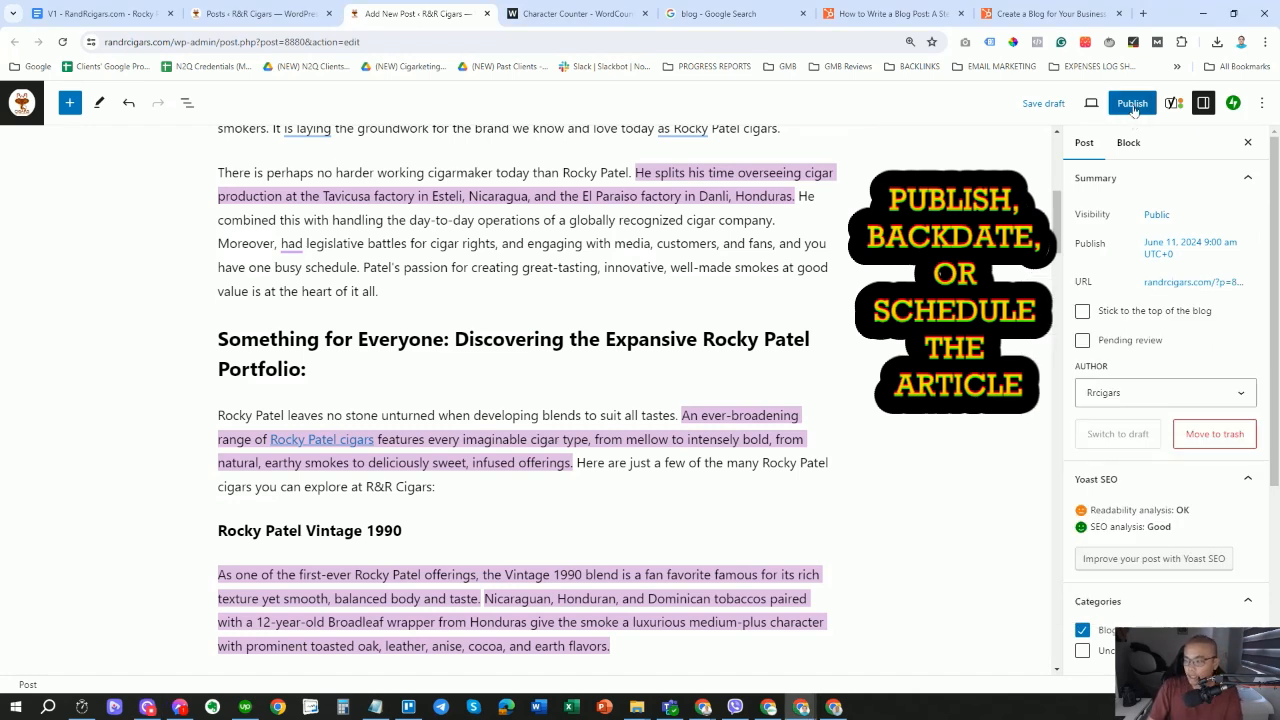
# Publish the Rocky Patel Cigars post and view the live post in a new tab.
pyautogui.click(1133, 105)
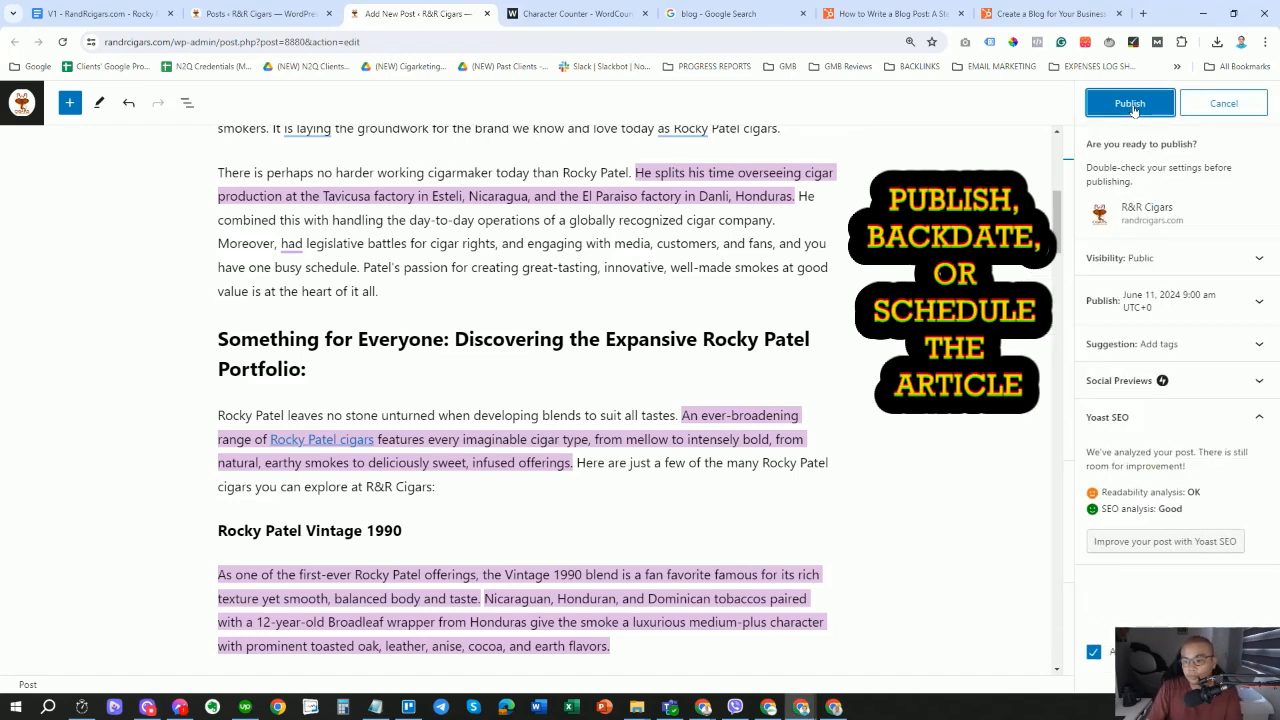
pyautogui.click(1128, 103)
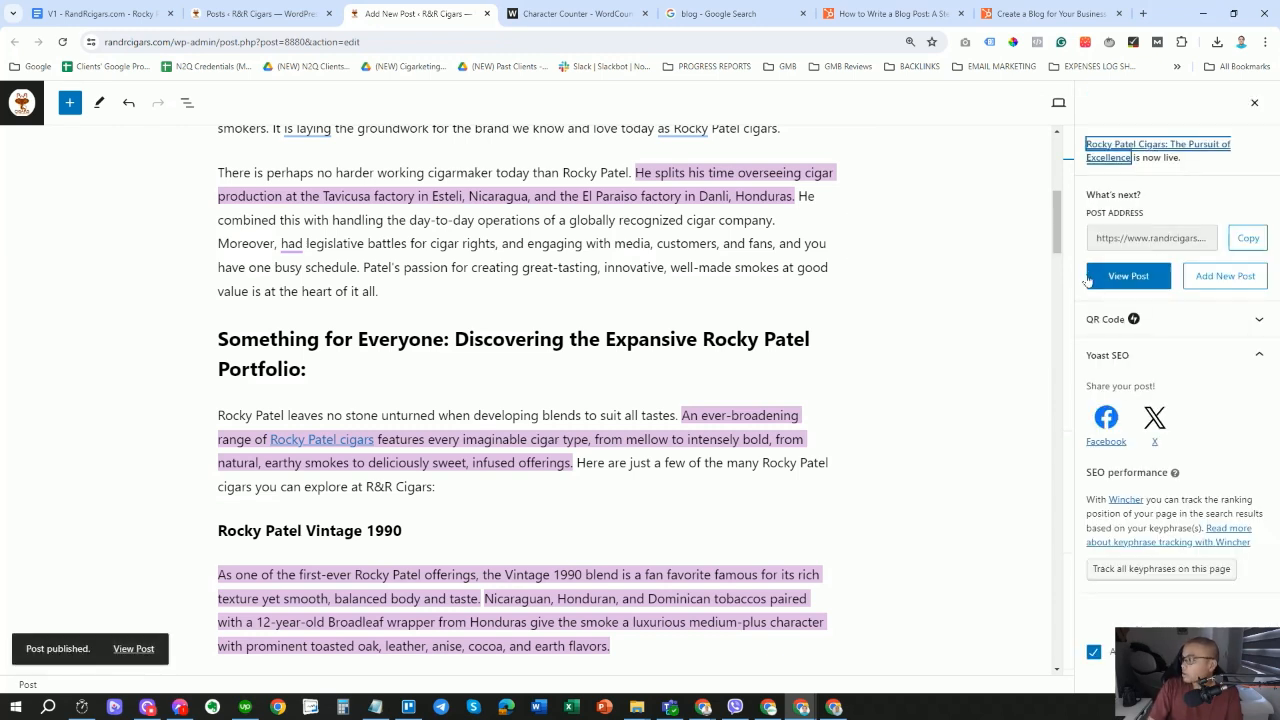
pyautogui.click(1136, 279)
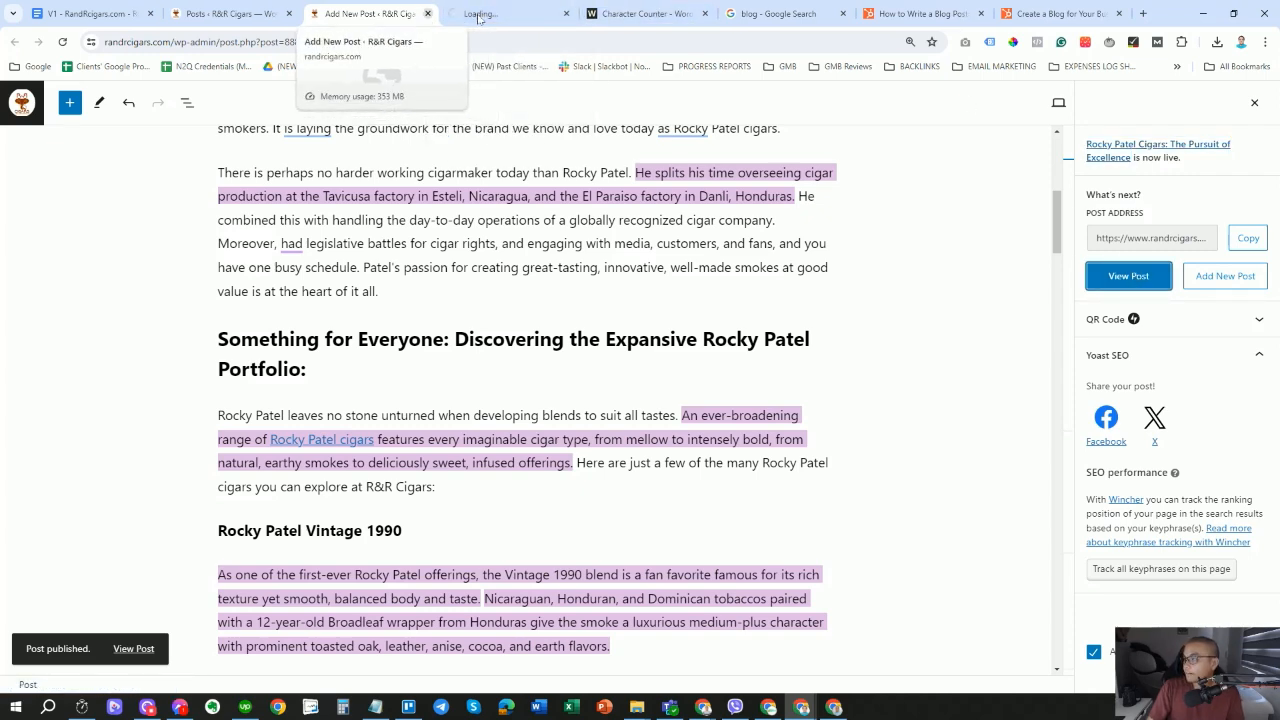
pyautogui.click(477, 16)
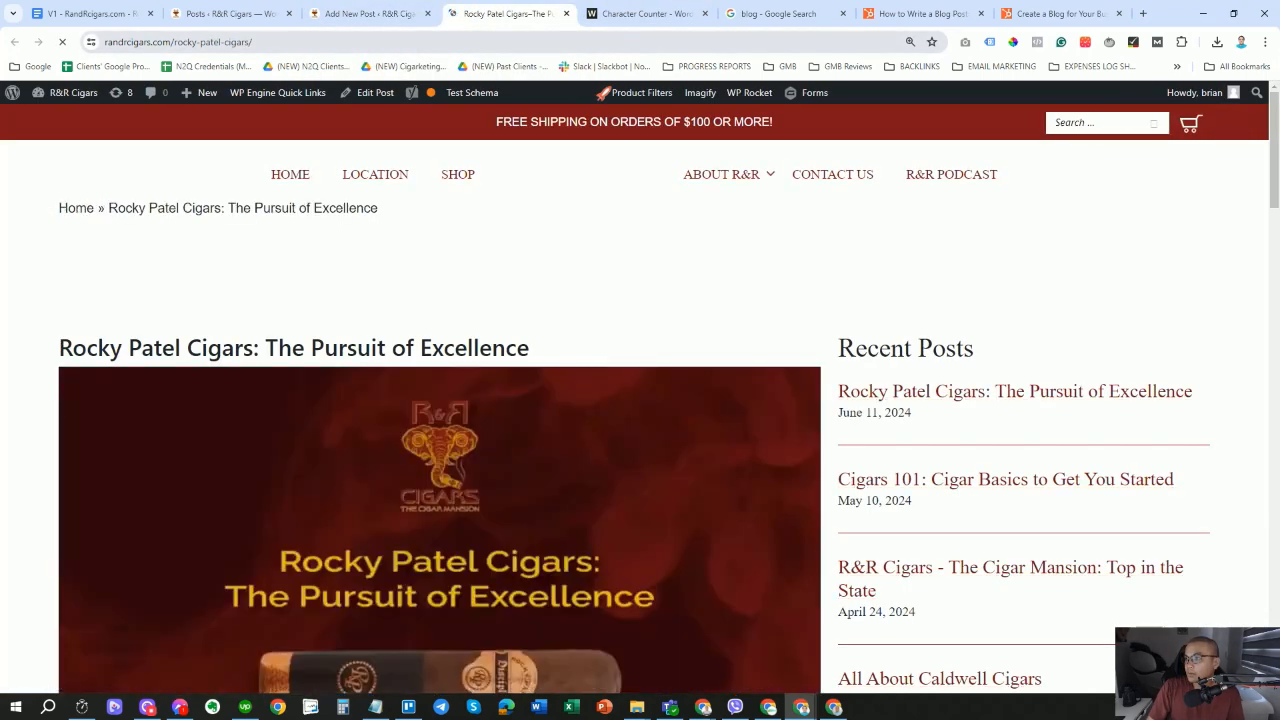
pyautogui.scroll(-7, 418, 384)
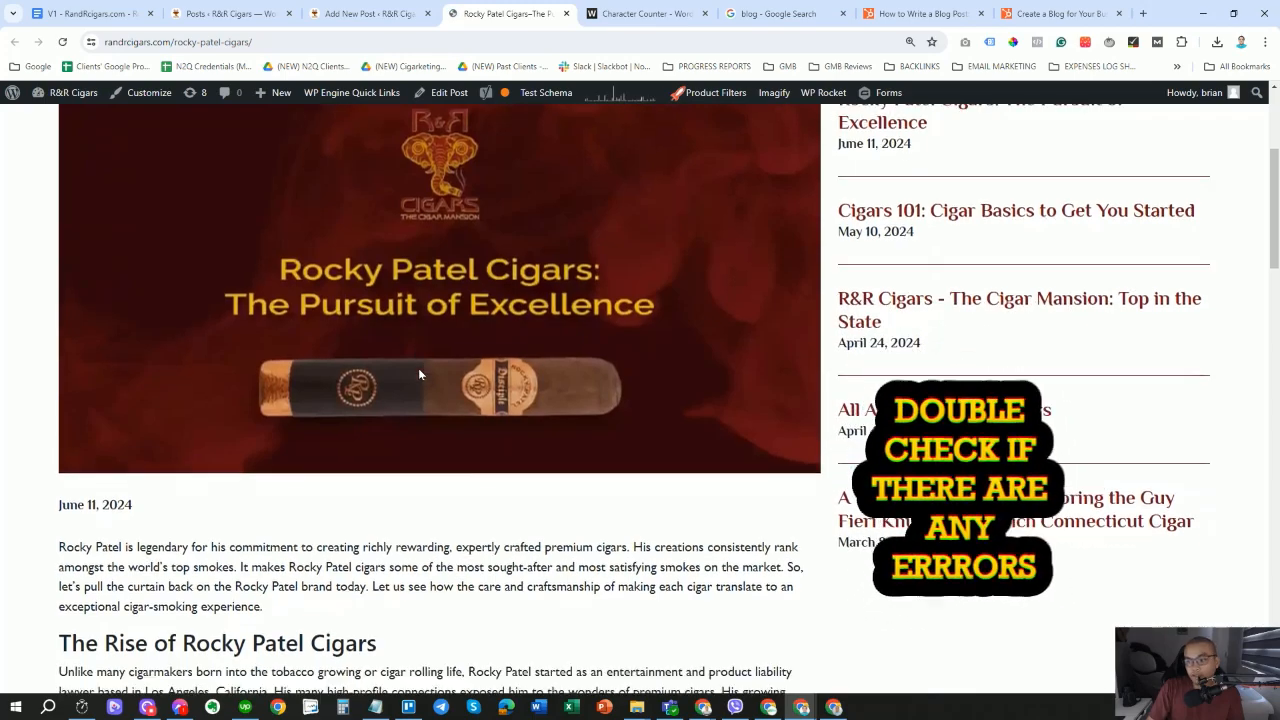
pyautogui.scroll(-7, 440, 392)
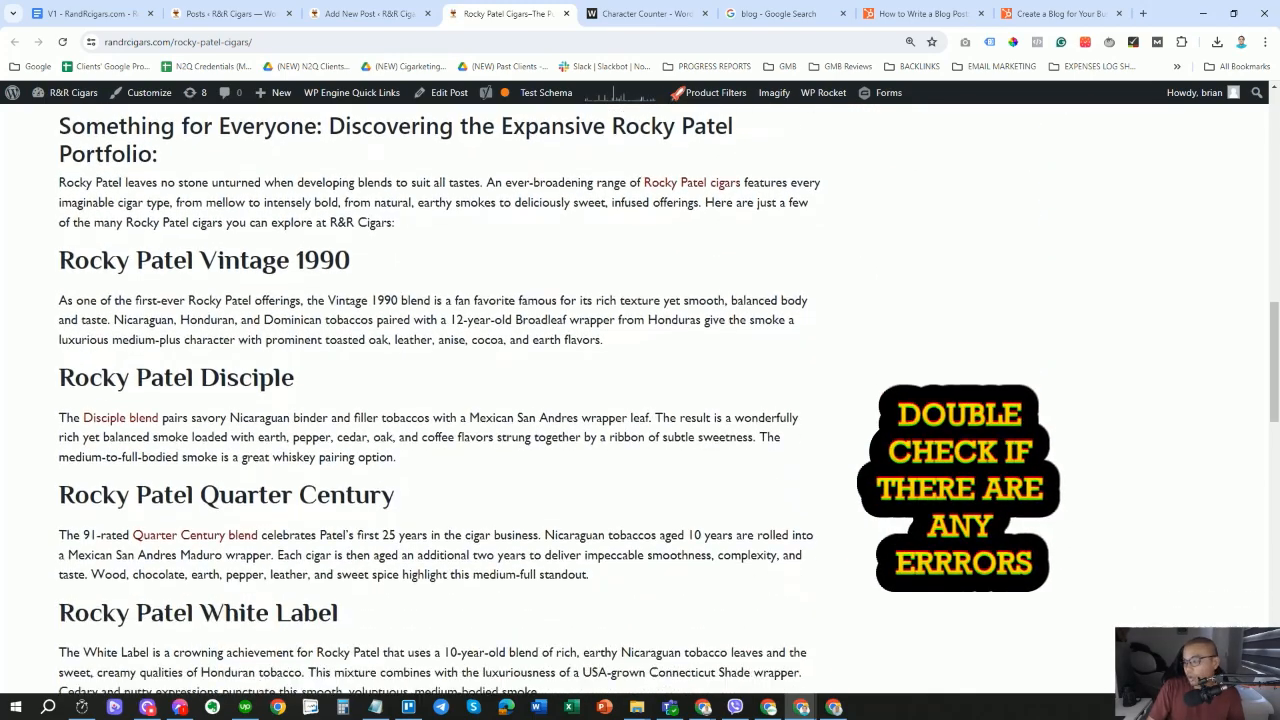
pyautogui.scroll(-8, 238, 486)
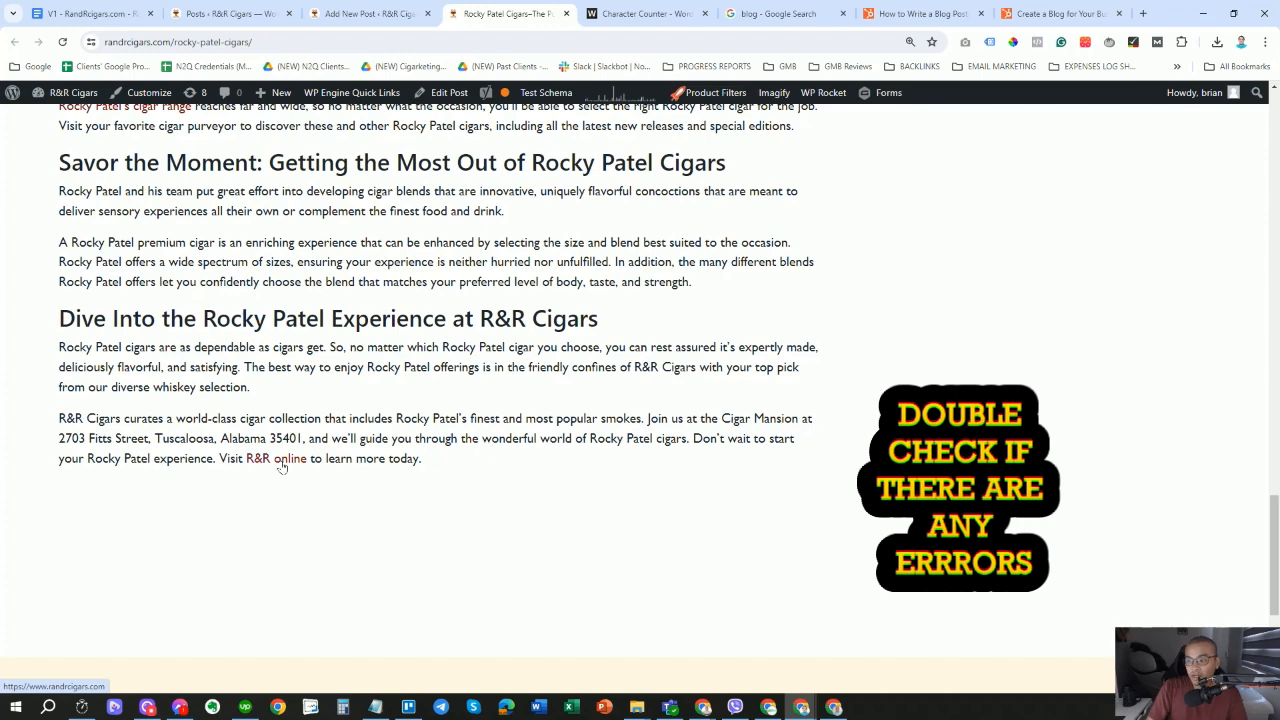
pyautogui.click(281, 462)
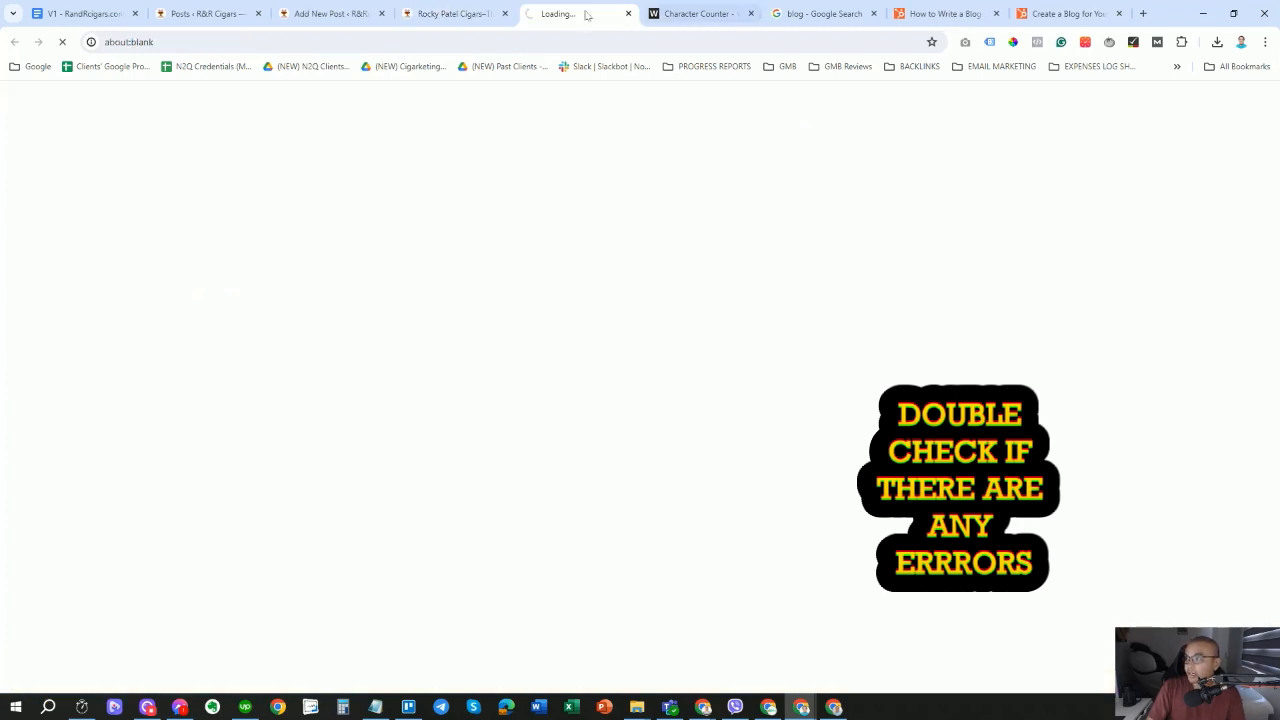
pyautogui.hotkey('ctrl', 'w')
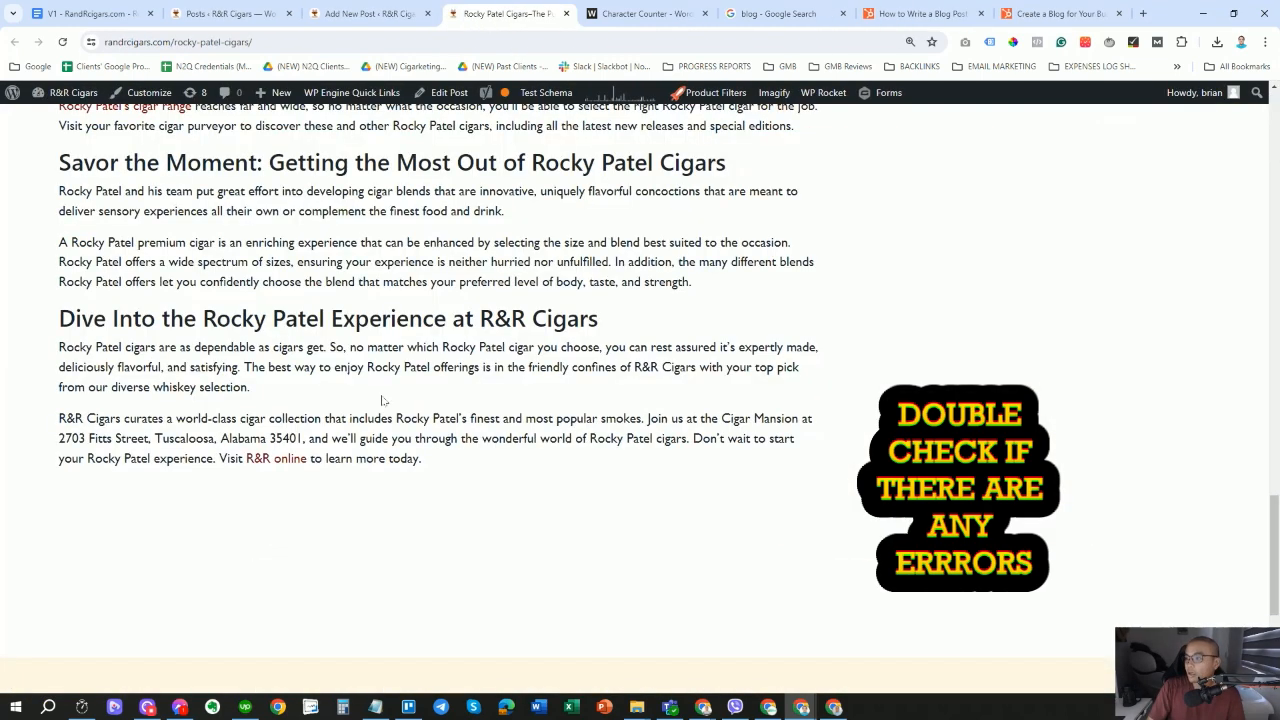
pyautogui.scroll(2, 274, 442)
pyautogui.scroll(1, 150, 447)
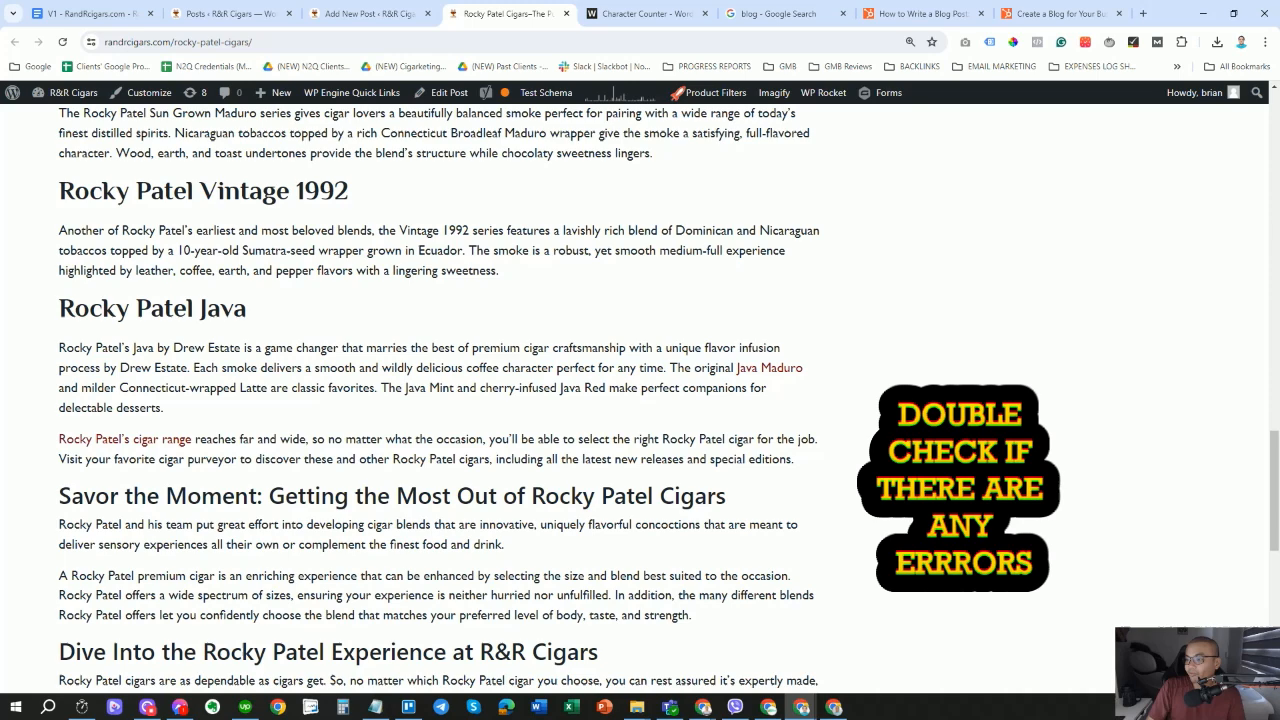
pyautogui.click(150, 447)
pyautogui.hotkey('ctrl', 'w')
pyautogui.scroll(5, 255, 428)
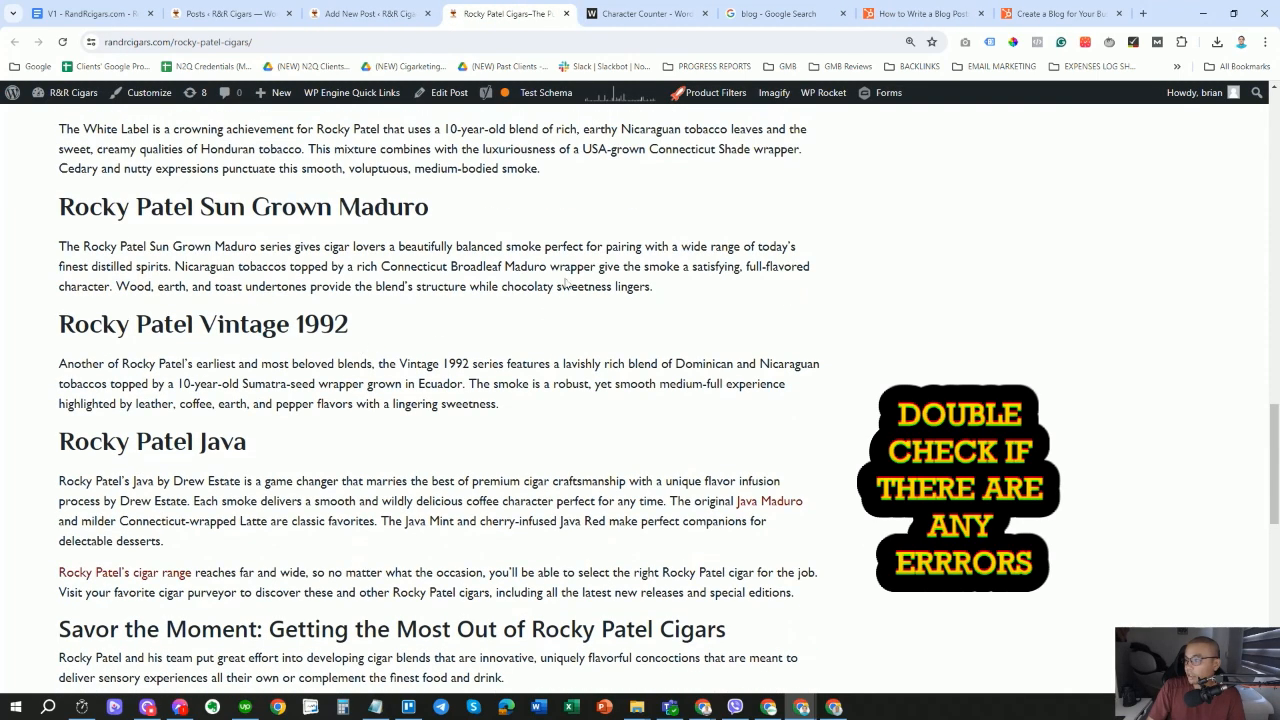
pyautogui.click(210, 413)
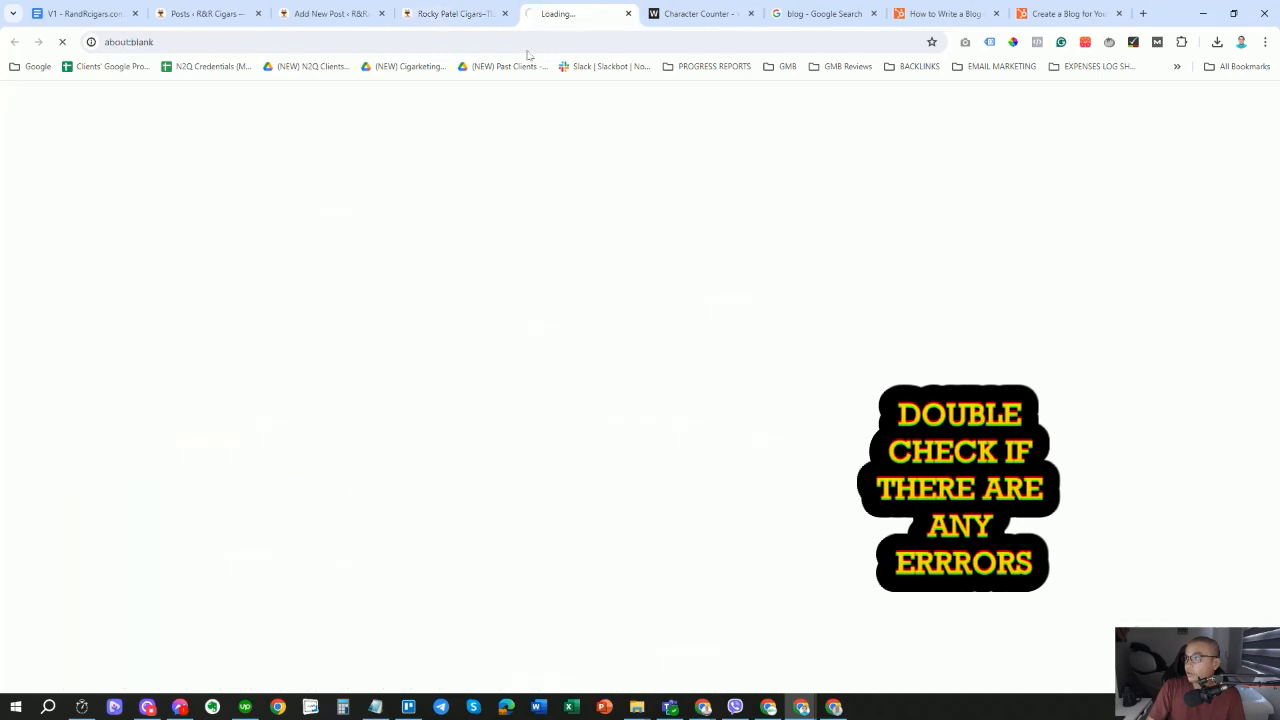
pyautogui.hotkey('ctrl', 'w')
pyautogui.scroll(5, 450, 350)
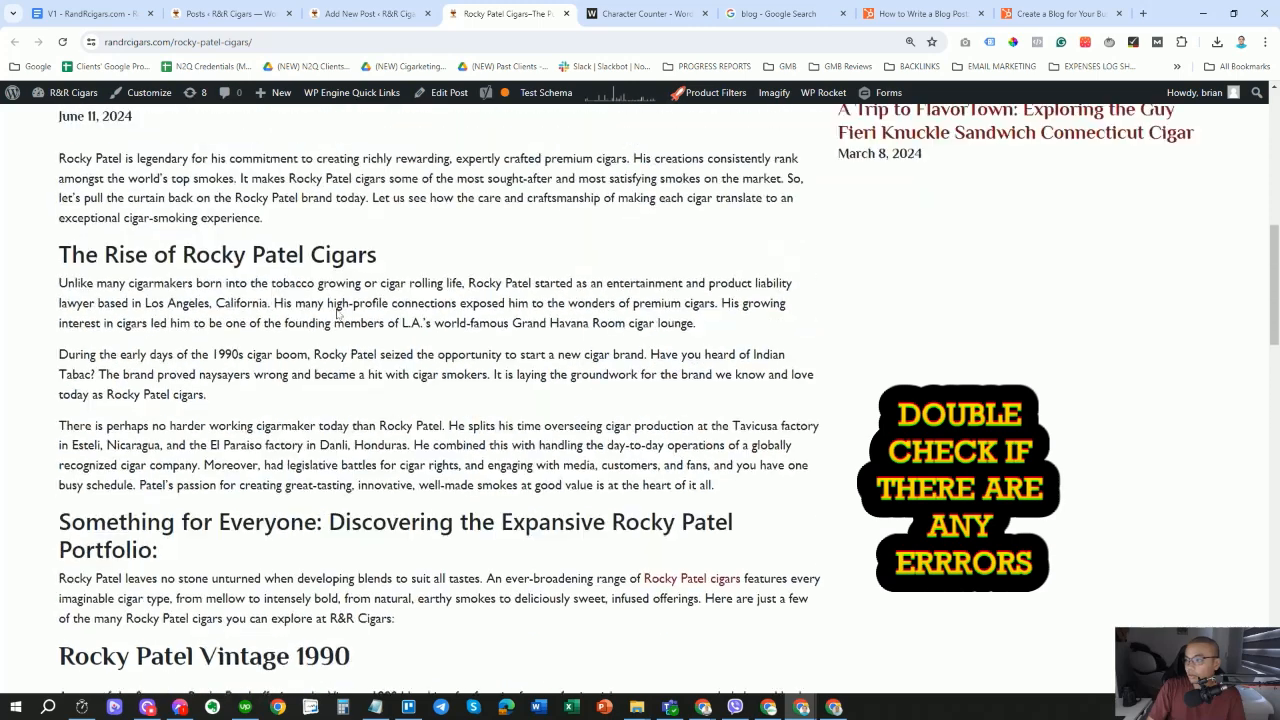
pyautogui.click(368, 13)
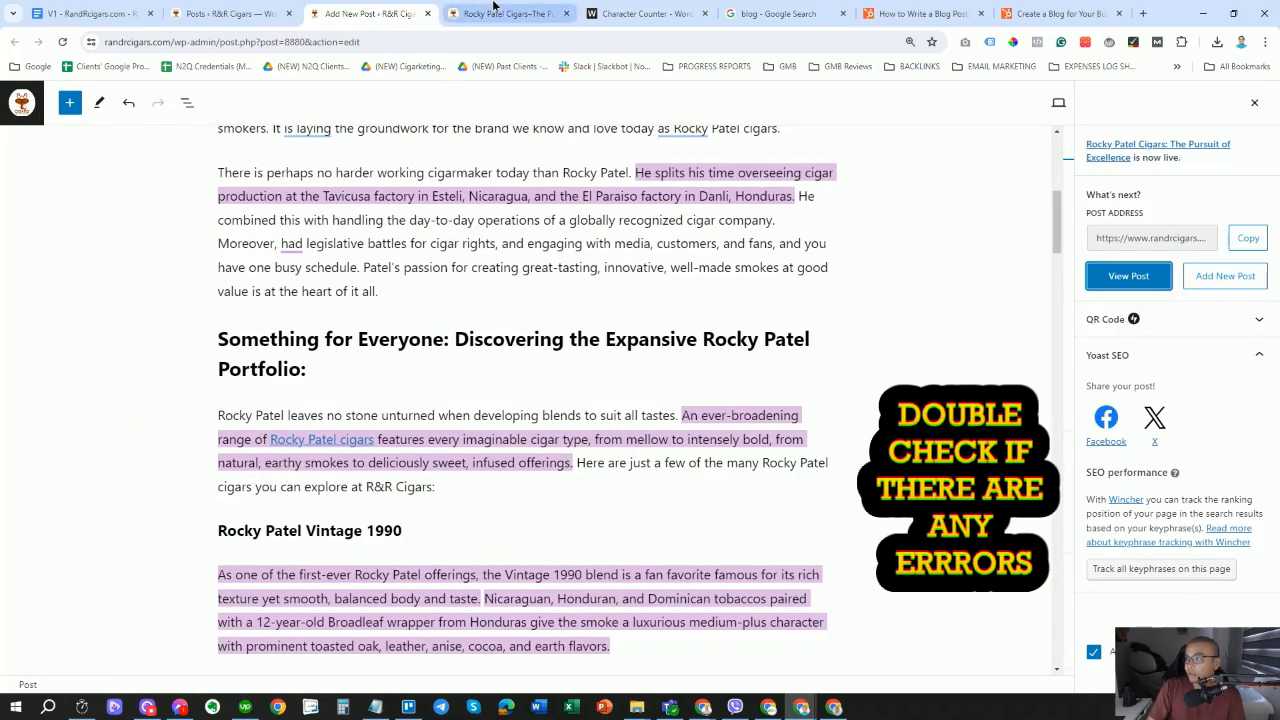
pyautogui.click(495, 13)
pyautogui.scroll(5, 481, 434)
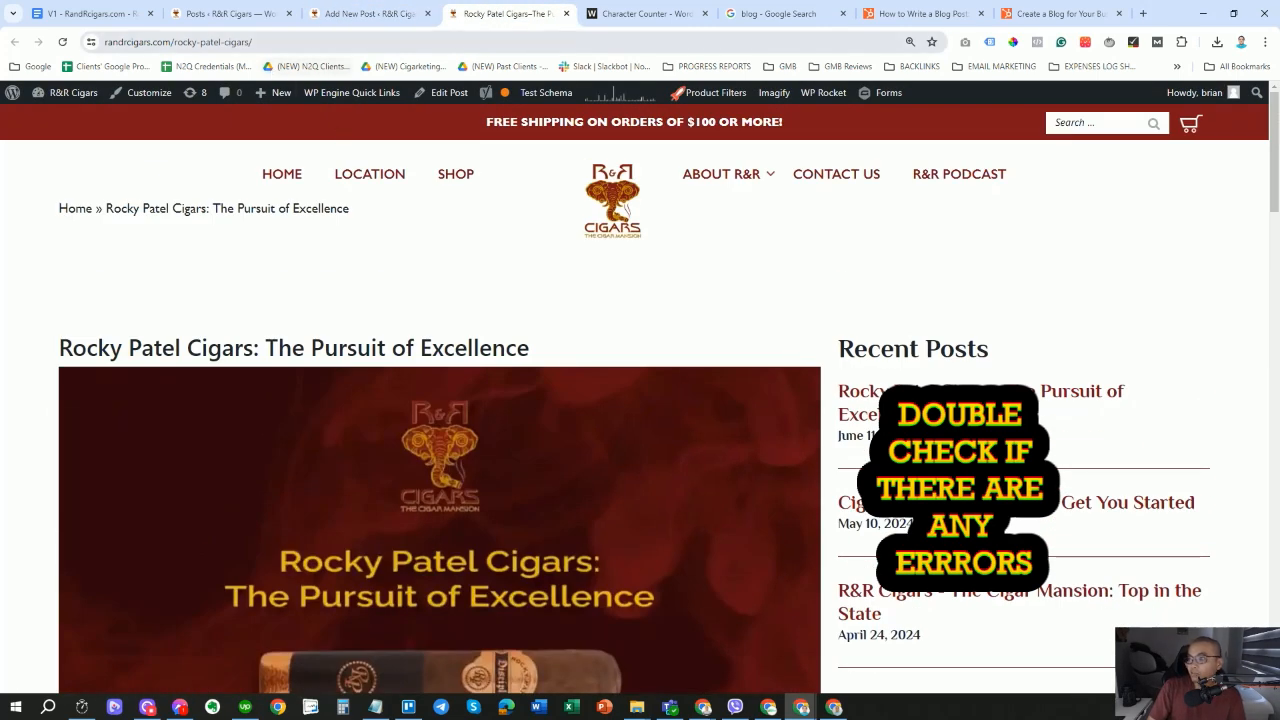
pyautogui.click(271, 42)
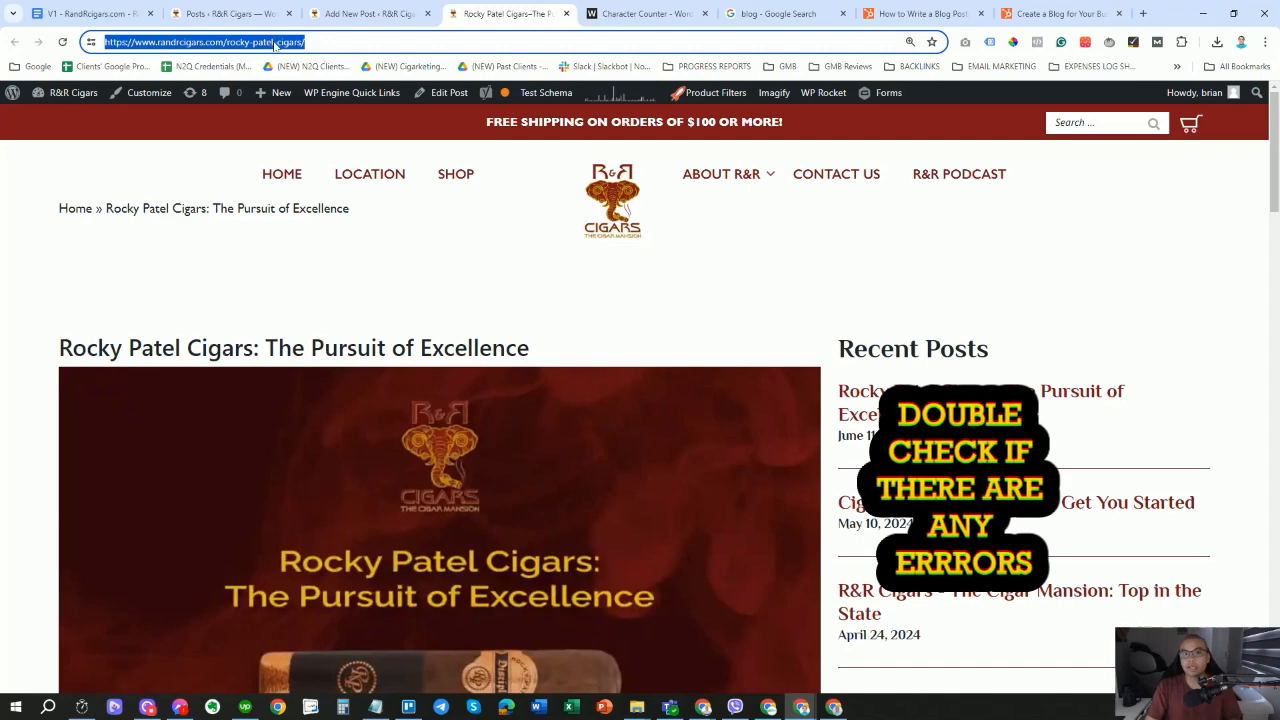
pyautogui.click(275, 43)
pyautogui.moveTo(307, 43); pyautogui.dragTo(108, 46)
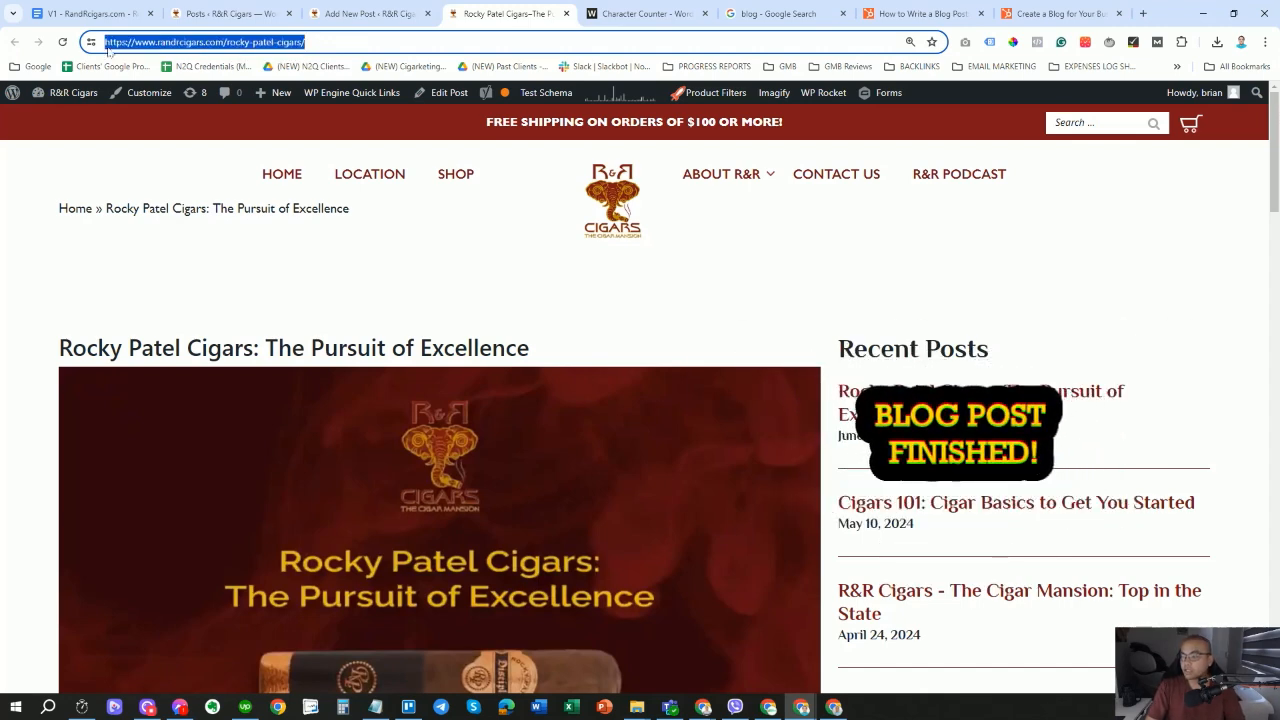
pyautogui.rightClick(182, 40)
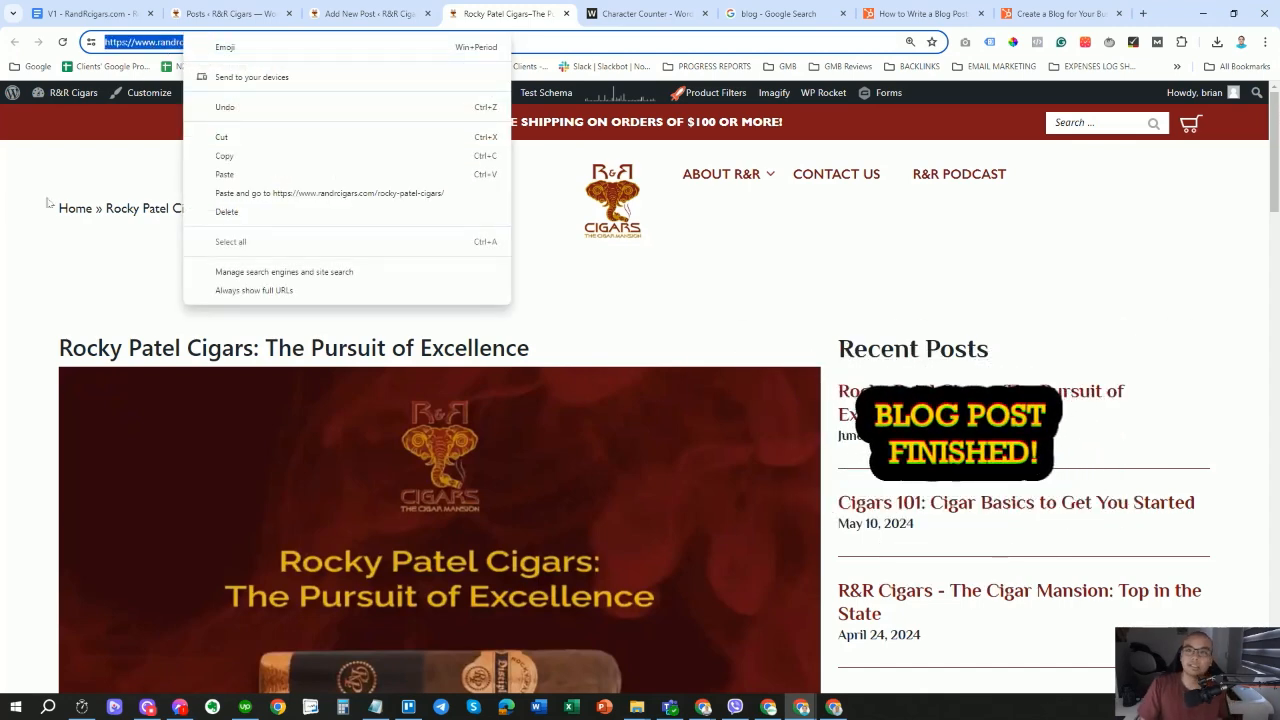
pyautogui.click(46, 294)
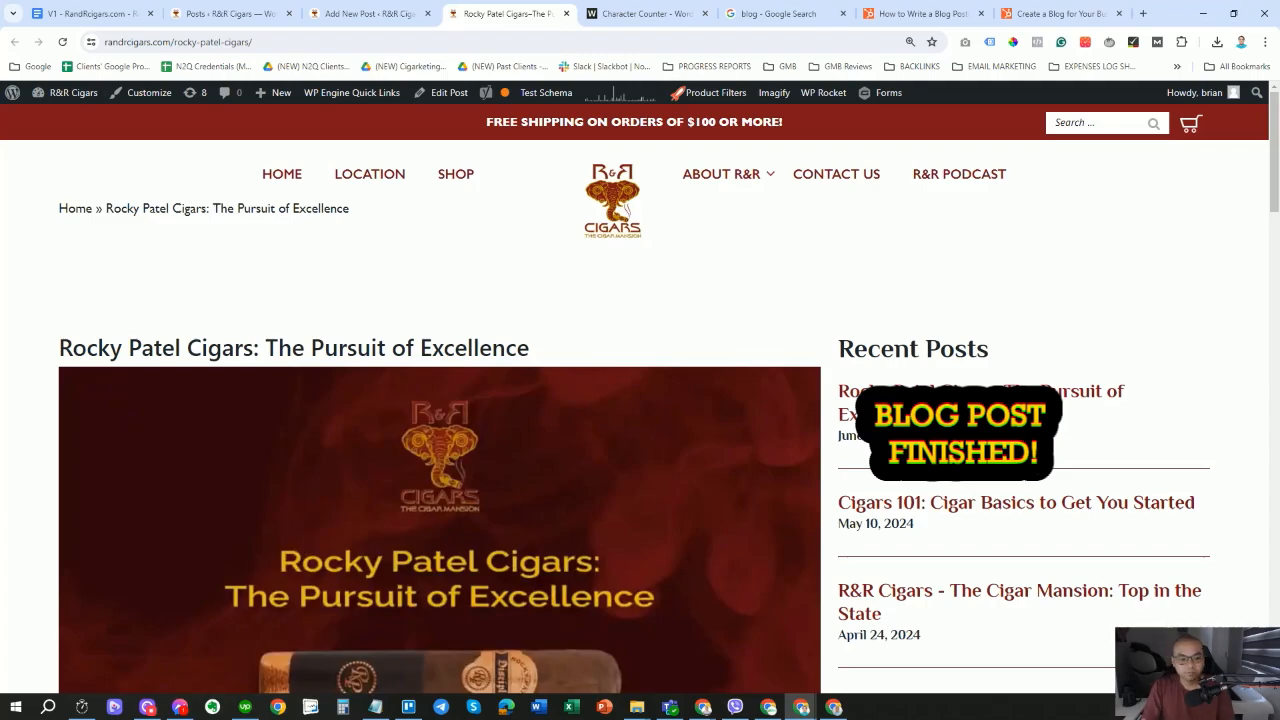